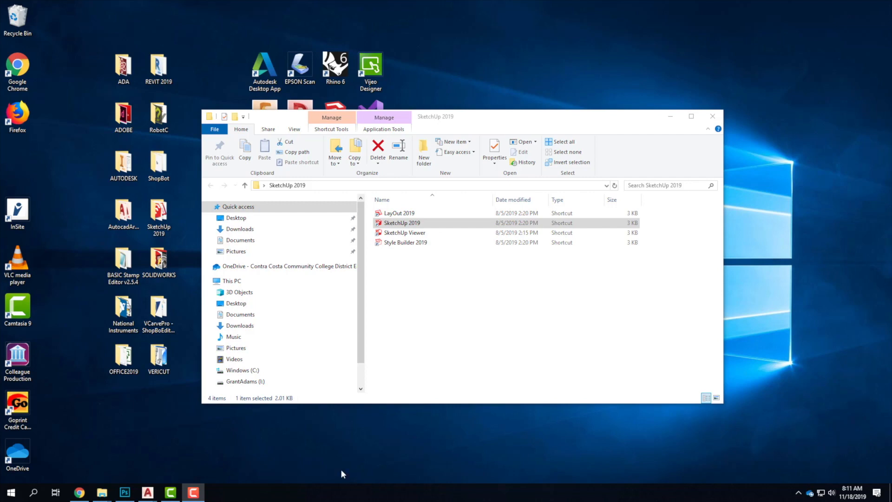
- Switch to A105 - Floor Plan - F2019.dwg in AutoCAD and examine the floor plan, elevations and site contours in model space
{"action": "mouse_move", "coordinate": [148, 497]}
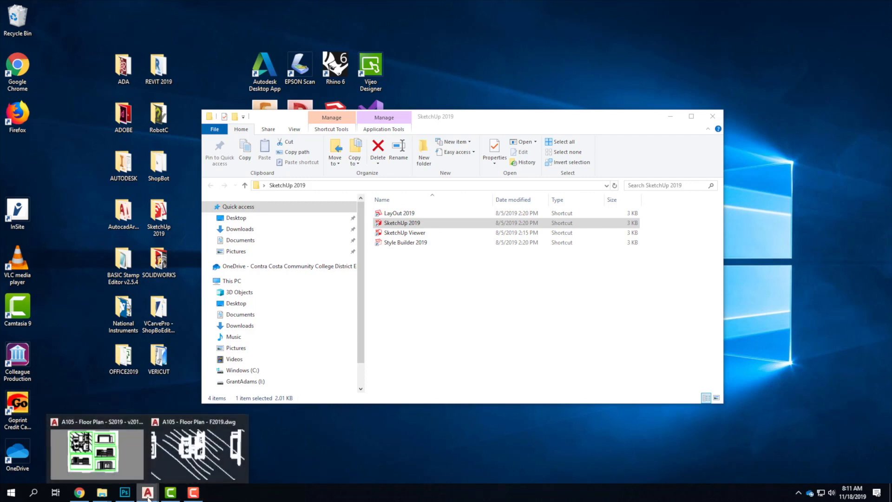
{"action": "left_click", "coordinate": [193, 462]}
{"action": "scroll", "coordinate": [511, 363], "scroll_direction": "down", "scroll_amount": 5}
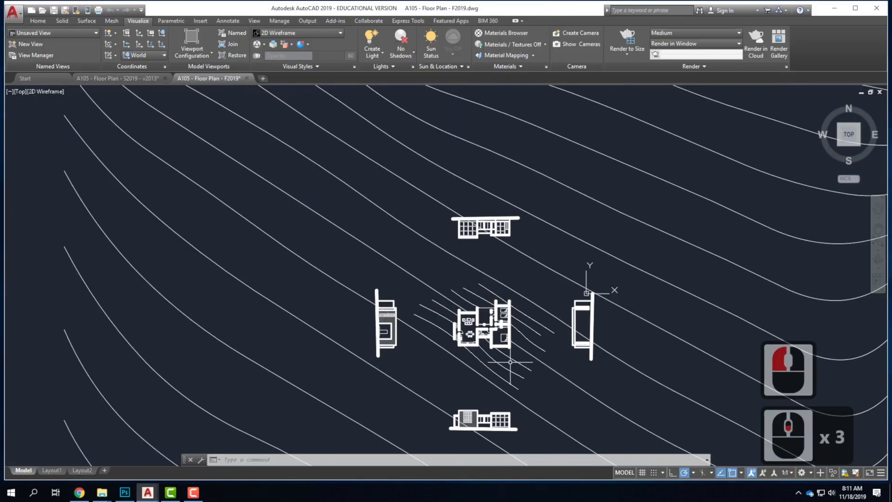
{"action": "scroll", "coordinate": [481, 354], "scroll_direction": "up", "scroll_amount": 2}
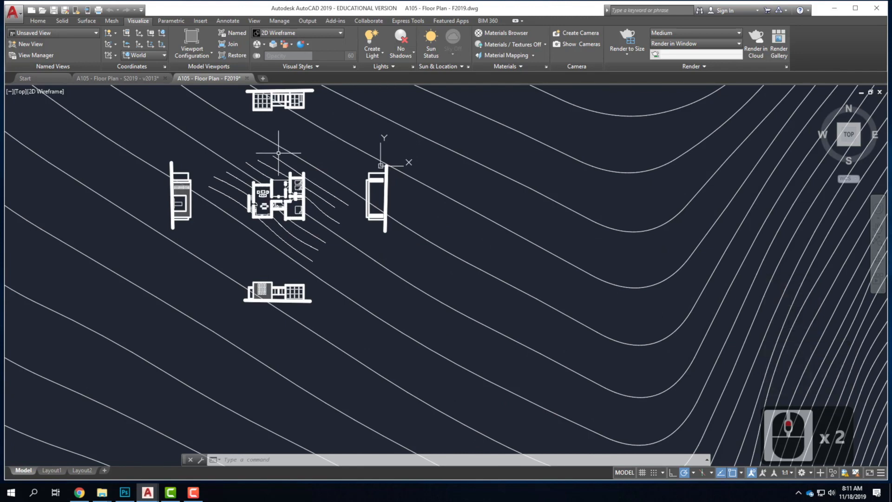
{"action": "scroll", "coordinate": [411, 244], "scroll_direction": "down", "scroll_amount": 2}
{"action": "scroll", "coordinate": [302, 174], "scroll_direction": "up", "scroll_amount": 2}
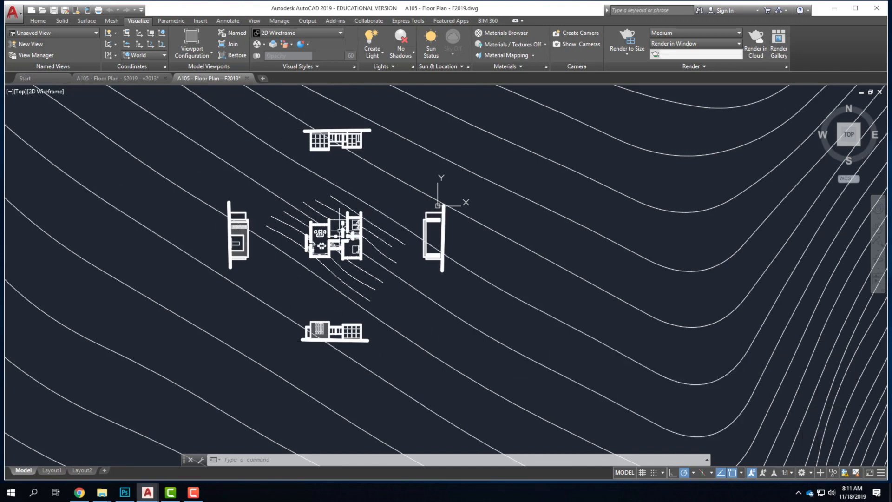
- Check the Layout2 sheet, then return to model space and save the drawing
{"action": "left_click", "coordinate": [88, 470]}
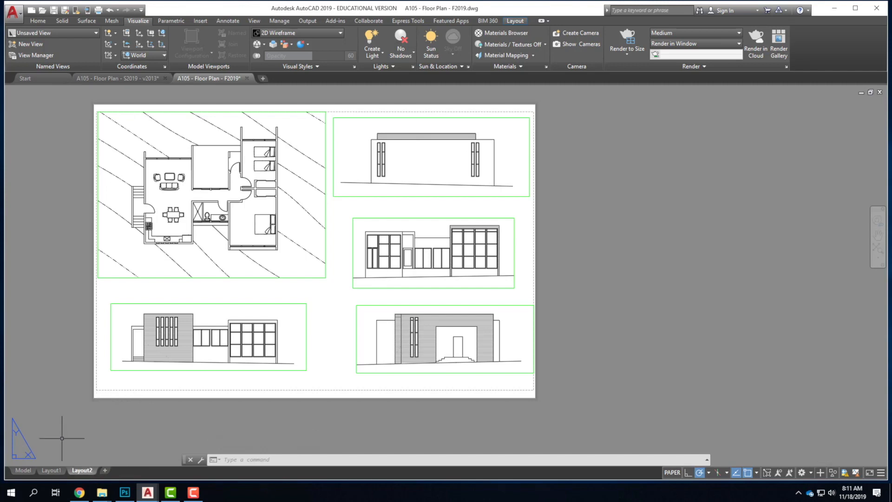
{"action": "left_click", "coordinate": [21, 471]}
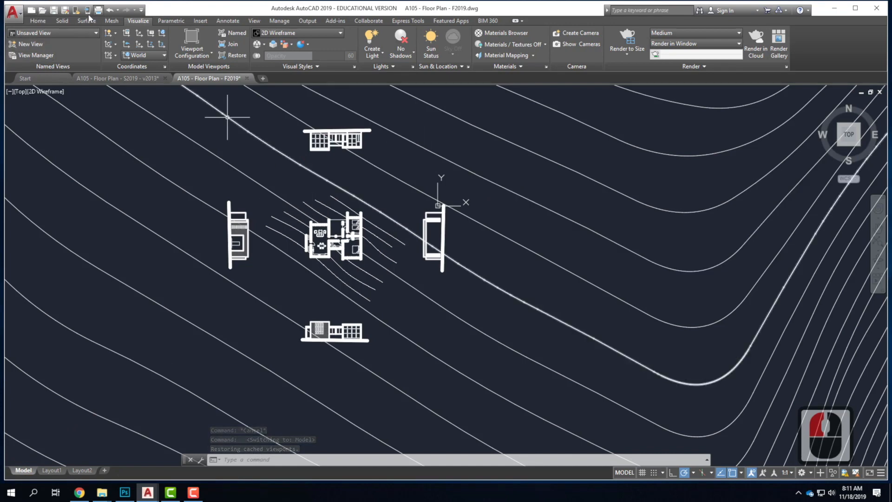
{"action": "left_click", "coordinate": [53, 11]}
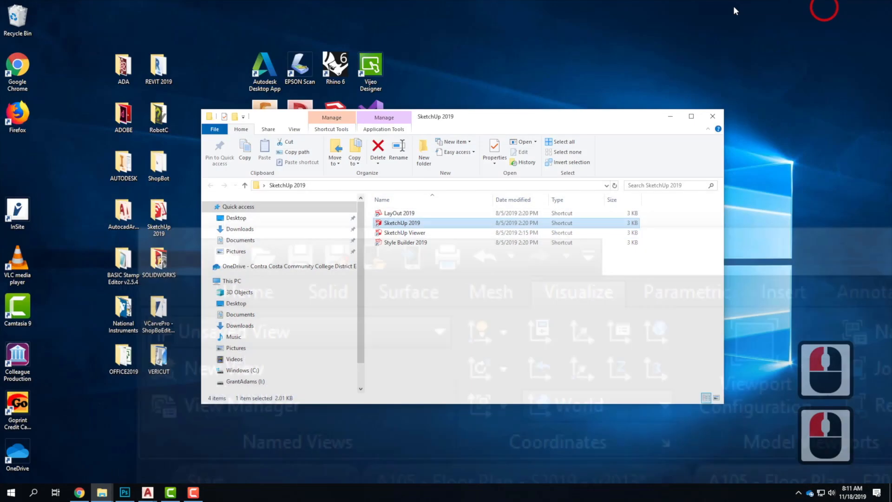
- Launch SketchUp 2019 from its desktop folder and create a new model with the Architectural Inches template
{"action": "left_click", "coordinate": [712, 116]}
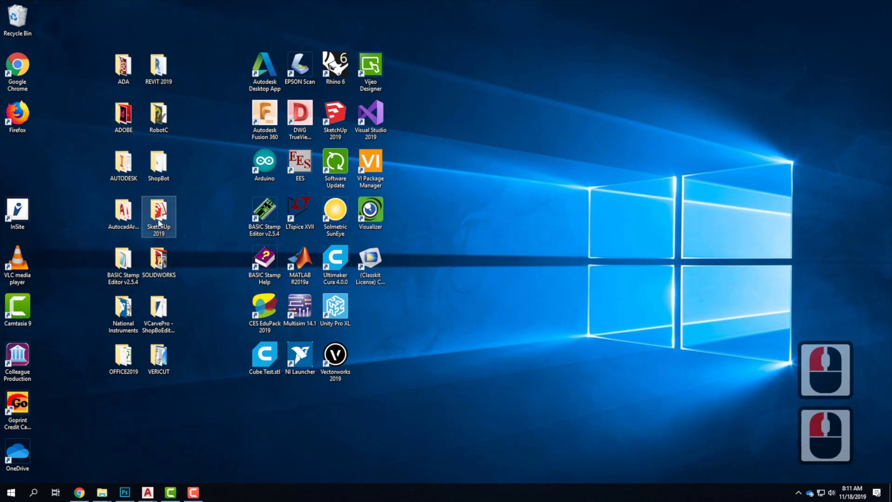
{"action": "double_click", "coordinate": [159, 214]}
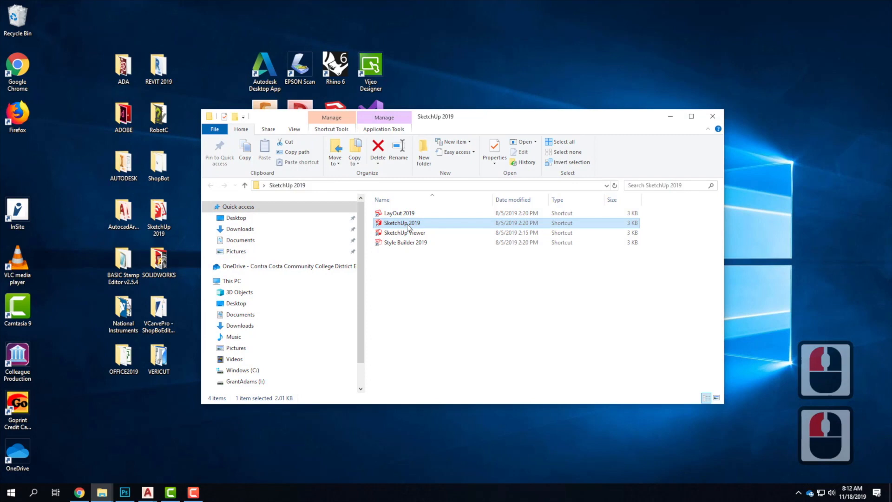
{"action": "double_click", "coordinate": [407, 224]}
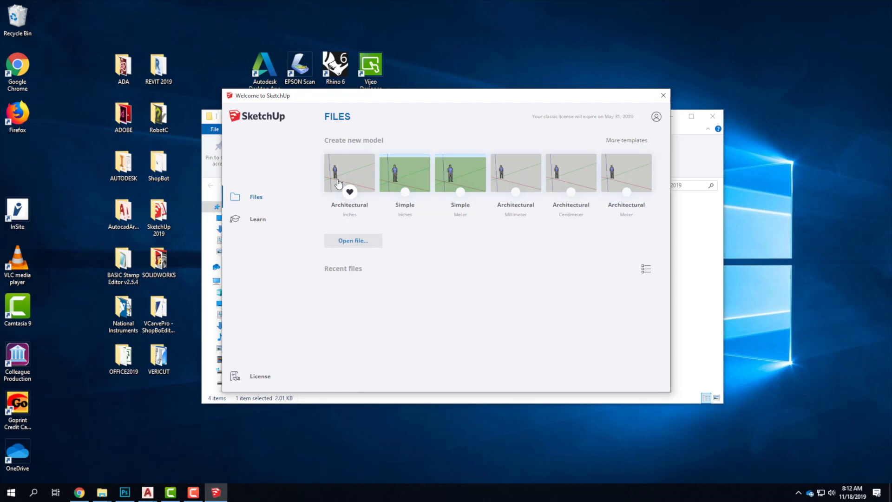
{"action": "left_click", "coordinate": [350, 170]}
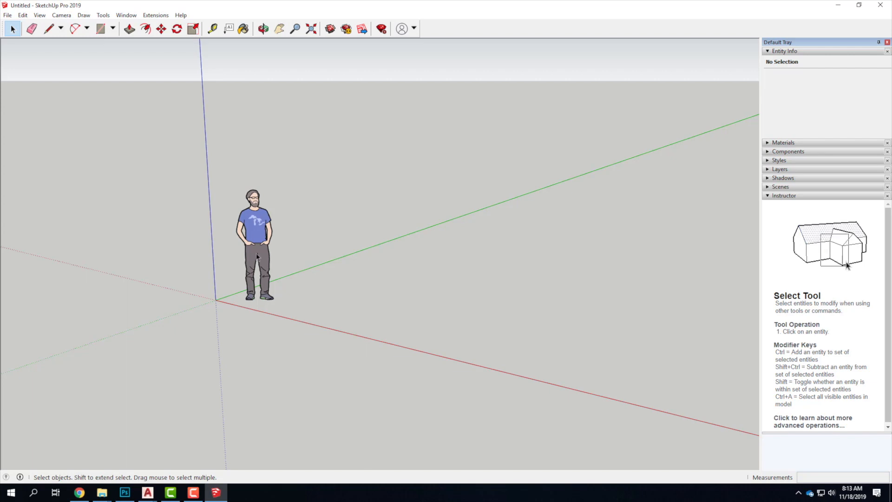
- Draw a 4' by 4' rectangle on the ground beside the scale figure
{"action": "left_click", "coordinate": [105, 30]}
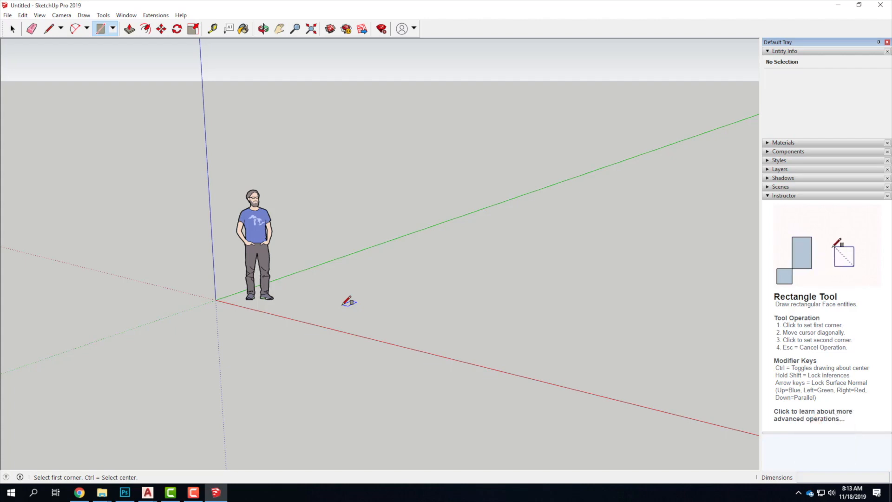
{"action": "left_click_drag", "start_coordinate": [333, 298], "coordinate": [397, 297]}
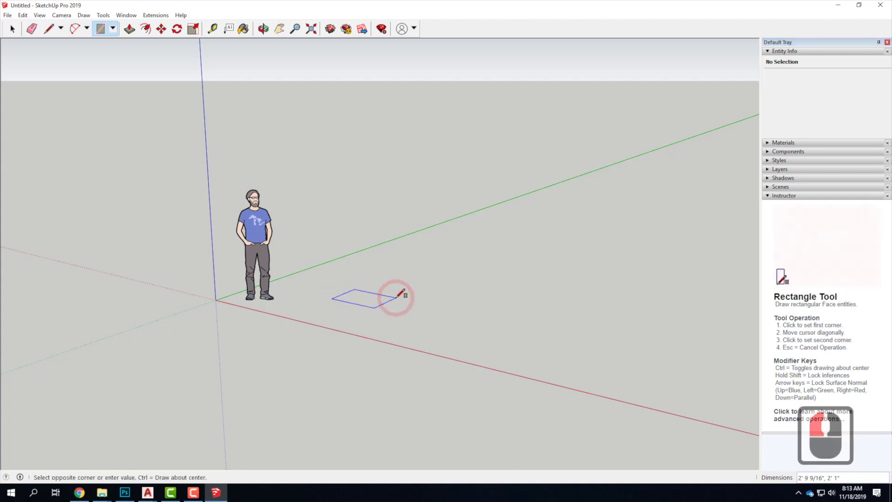
{"action": "type", "text": "4',"}
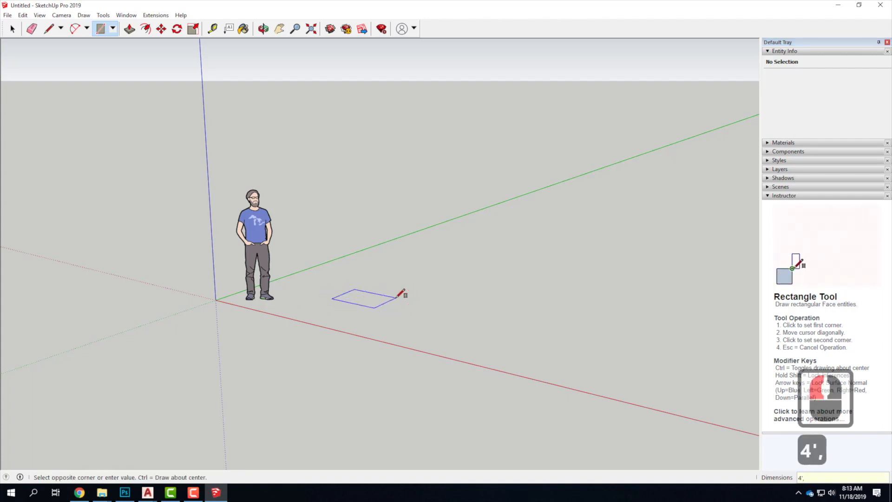
{"action": "type", "text": "4'"}
{"action": "key", "text": "Return"}
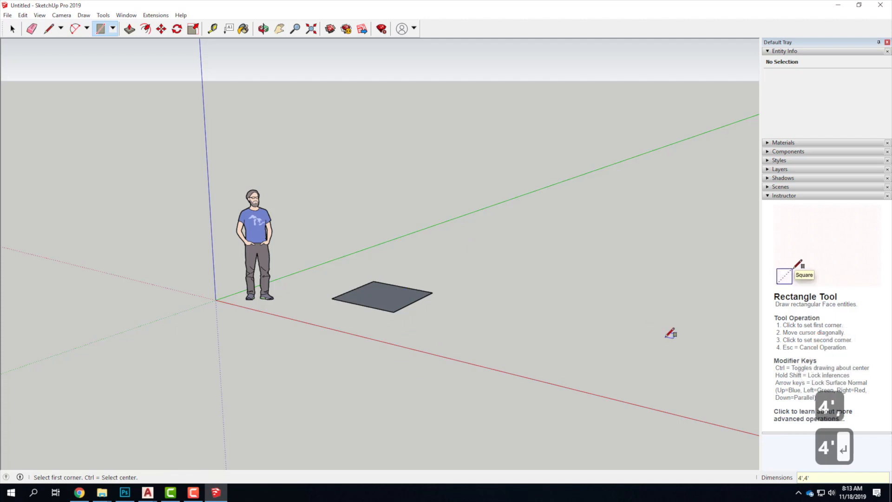
- Draw a second 4' by 4' rectangle on the ground, farther from the scale figure along the red axis
{"action": "left_click", "coordinate": [691, 367]}
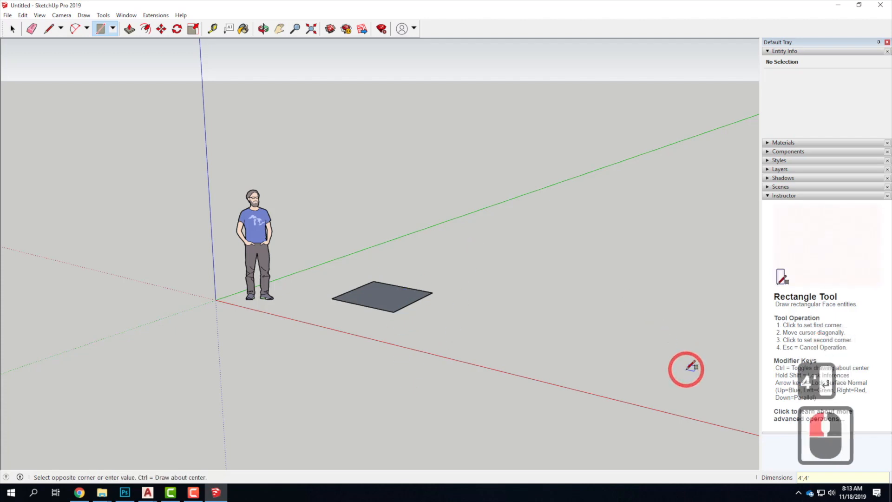
{"action": "type", "text": "4',4'"}
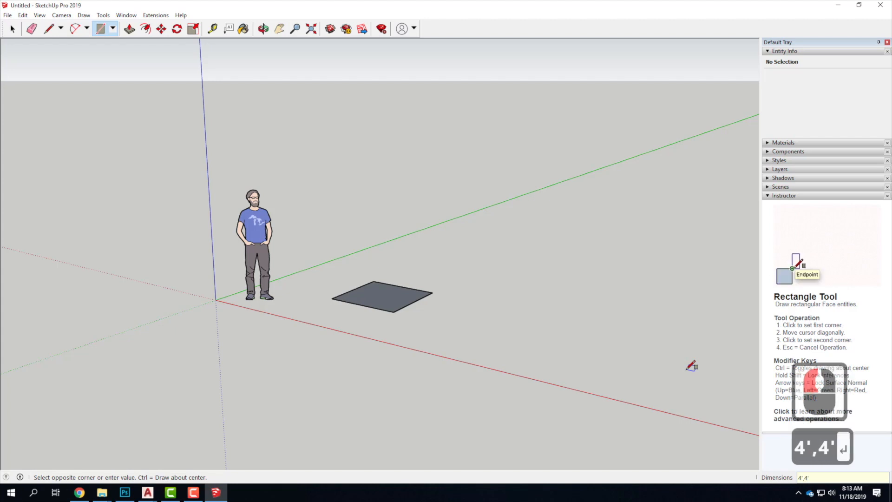
{"action": "key", "text": "Return"}
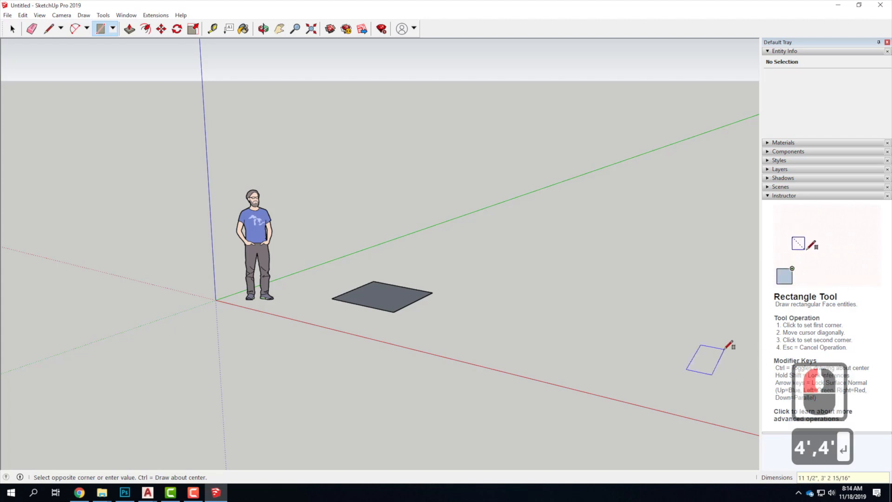
{"action": "type", "text": "4',4'"}
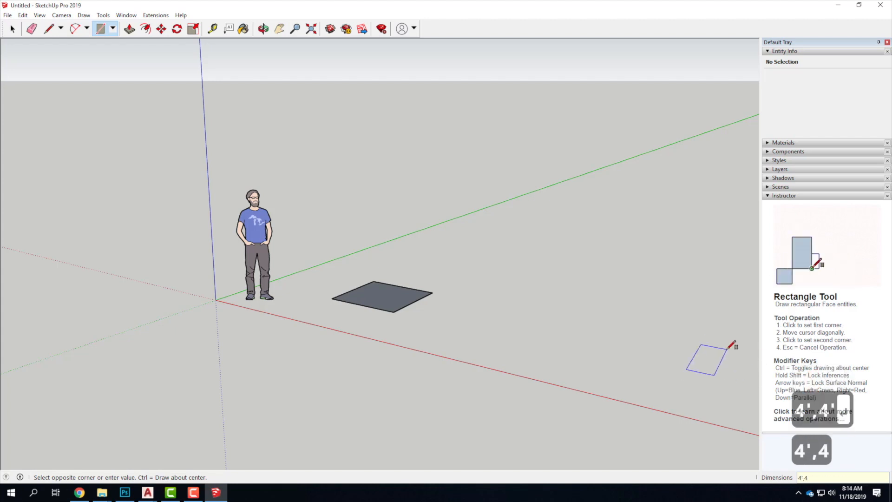
{"action": "key", "text": "Return"}
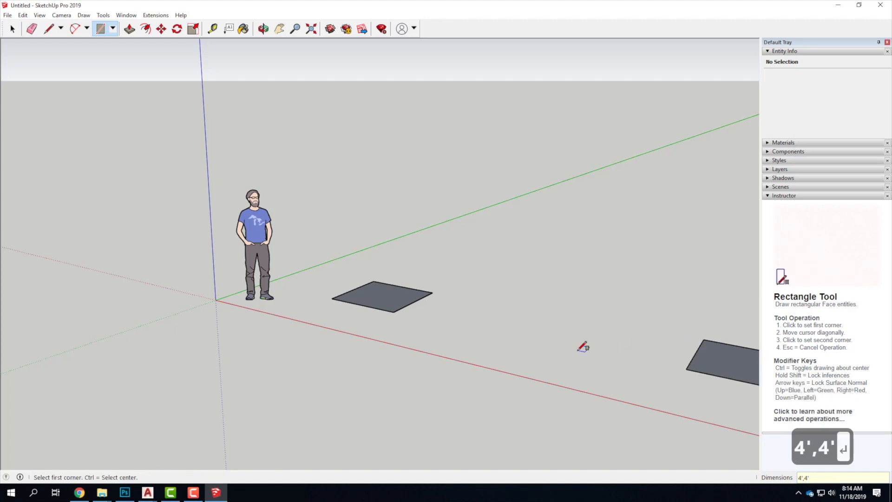
- Delete the scale figure and both rectangles from the model
{"action": "scroll", "coordinate": [546, 349], "scroll_direction": "down", "scroll_amount": 3}
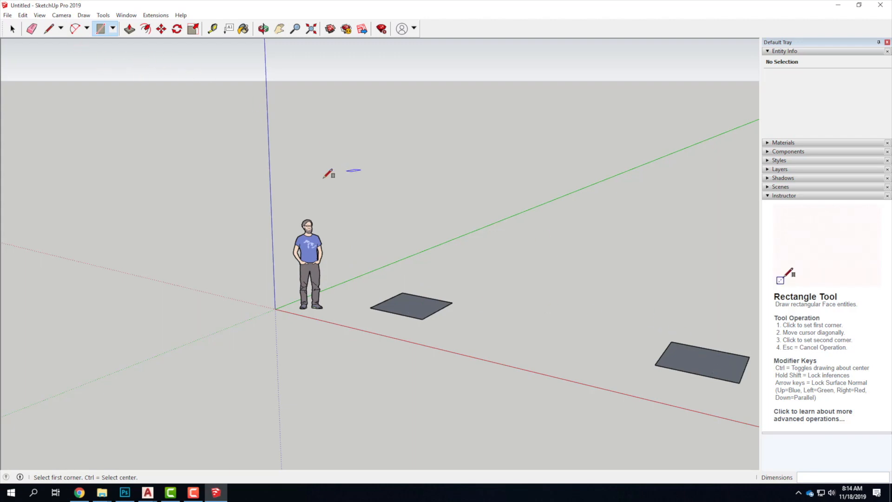
{"action": "left_click", "coordinate": [12, 29]}
{"action": "left_click", "coordinate": [308, 206]}
{"action": "left_click_drag", "start_coordinate": [161, 169], "coordinate": [757, 420]}
{"action": "key", "text": "Delete"}
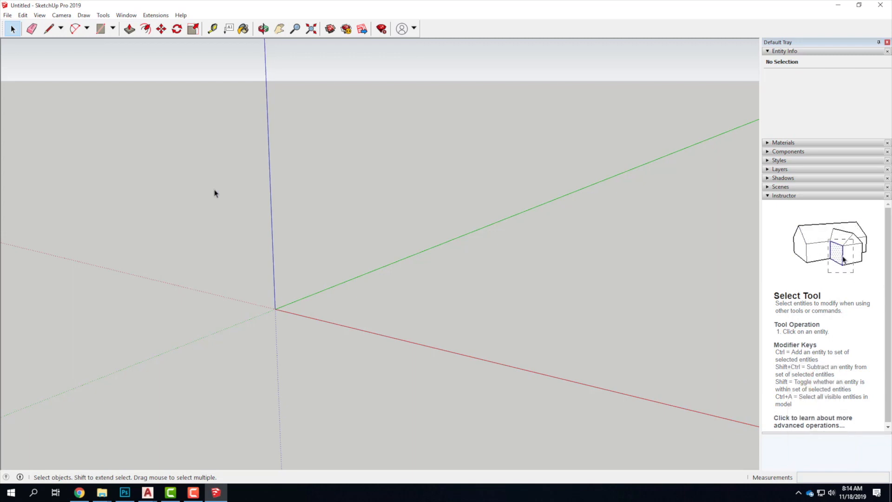
- Import A105 - Floor Plan - F2019.dwg from the Ex121 - Paperspace and Modelspace folder in OneDrive's Live - A135 Exercises, and dismiss the import results
{"action": "left_click", "coordinate": [8, 17]}
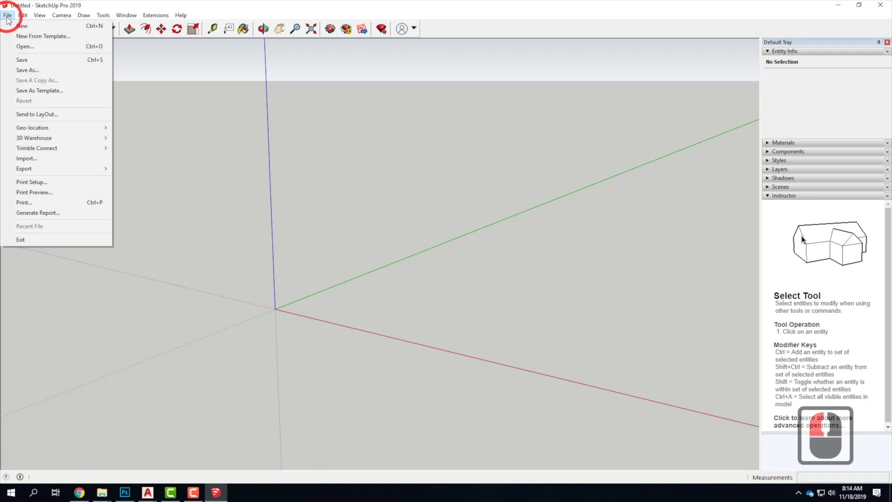
{"action": "left_click", "coordinate": [50, 162]}
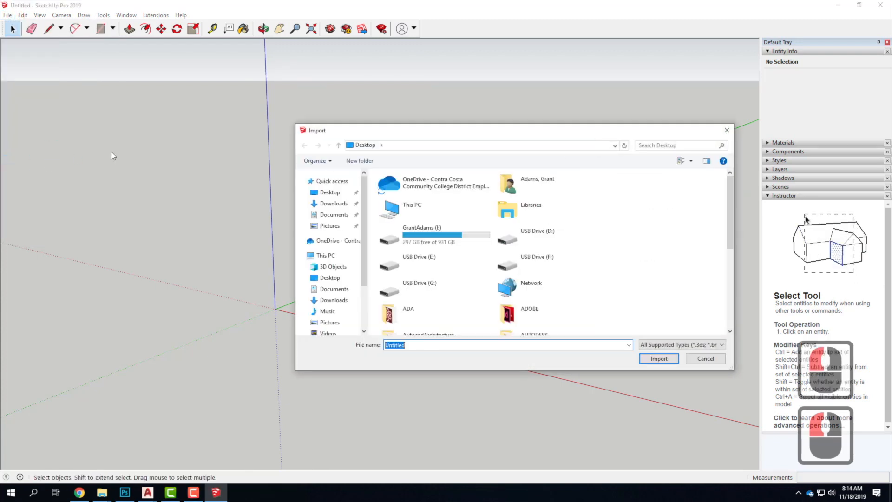
{"action": "double_click", "coordinate": [418, 181]}
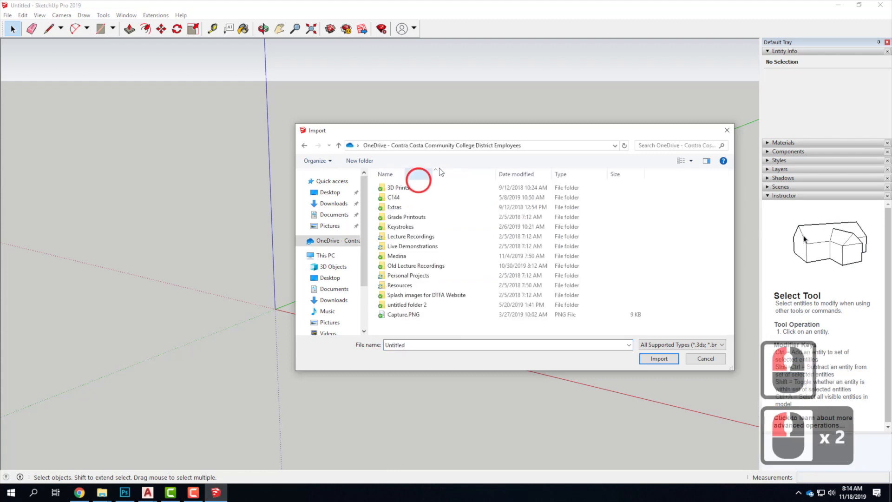
{"action": "double_click", "coordinate": [410, 247]}
{"action": "double_click", "coordinate": [408, 188]}
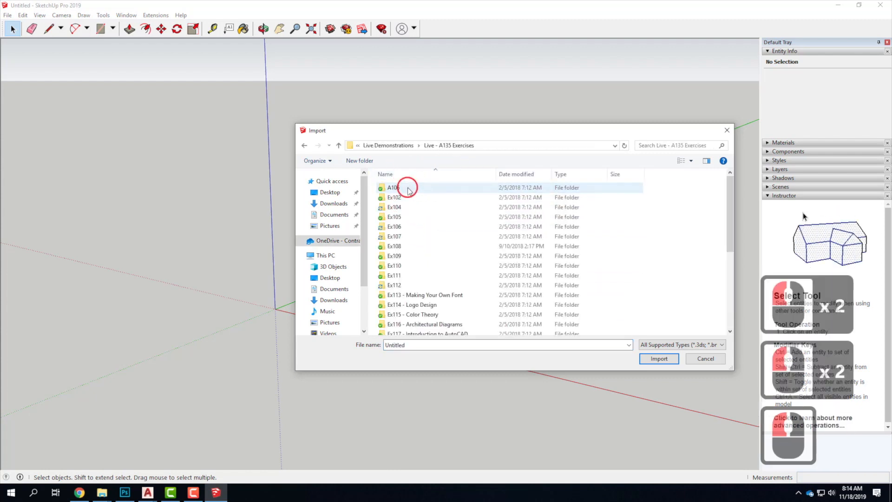
{"action": "scroll", "coordinate": [445, 320], "scroll_direction": "down", "scroll_amount": 4}
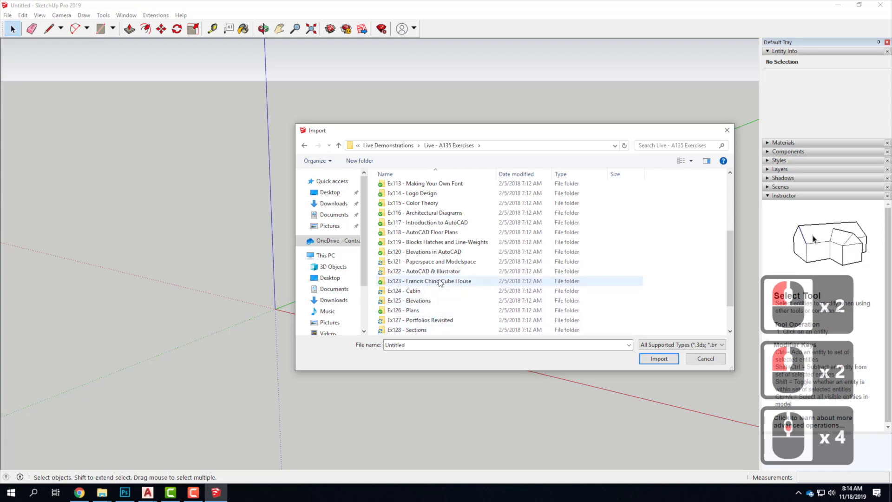
{"action": "double_click", "coordinate": [427, 262]}
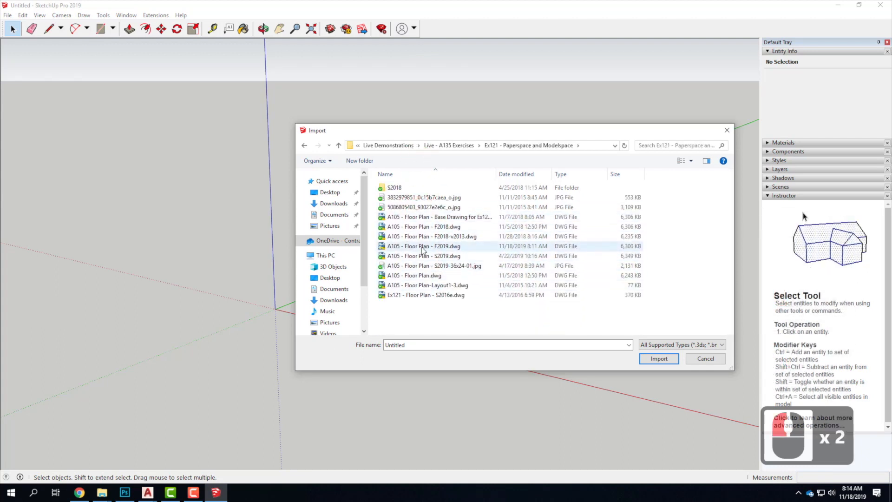
{"action": "left_click", "coordinate": [423, 248]}
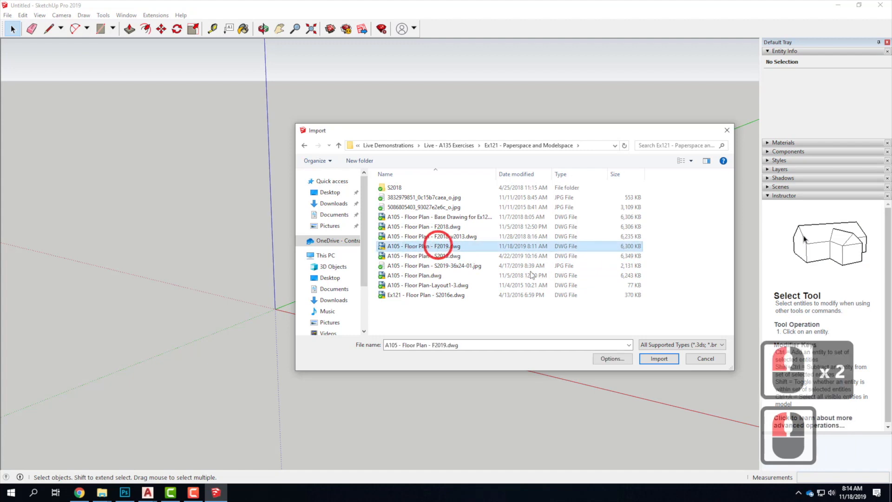
{"action": "left_click", "coordinate": [665, 360]}
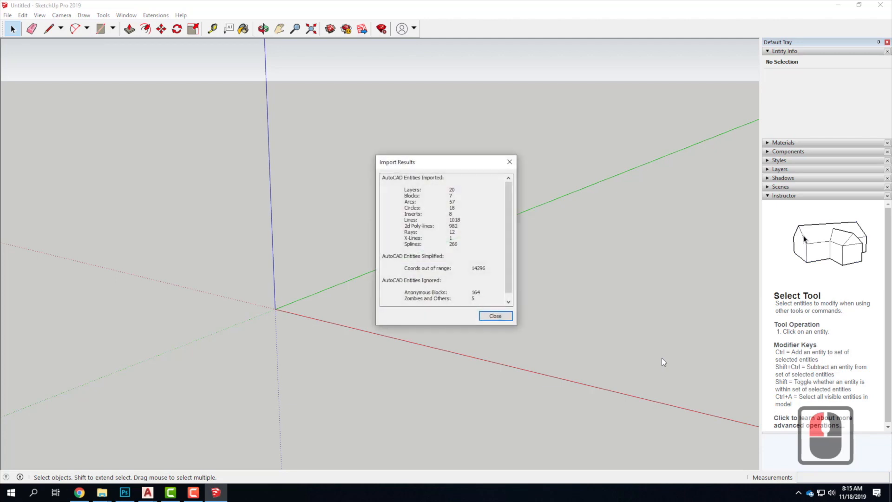
{"action": "left_click_drag", "start_coordinate": [443, 161], "coordinate": [345, 135]}
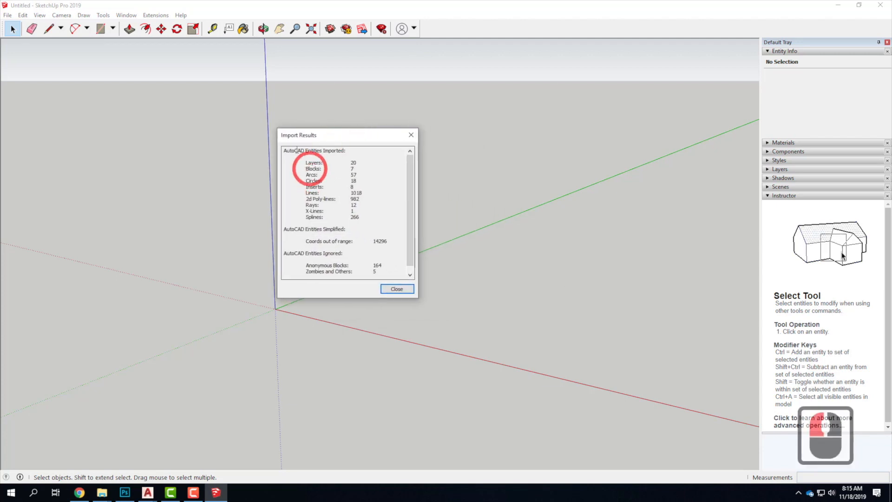
{"action": "left_click", "coordinate": [397, 288]}
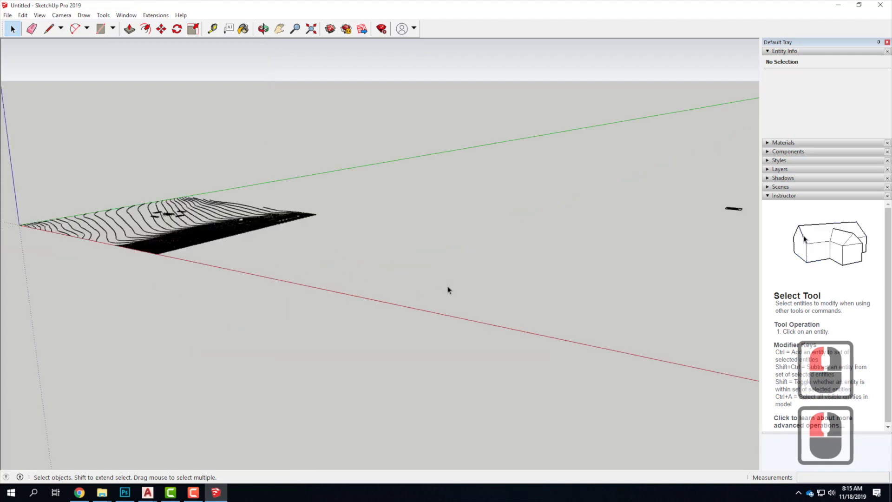
- Inspect the imported site contours with the house drawings and the small geometry lying far away from them
{"action": "scroll", "coordinate": [446, 291], "scroll_direction": "down", "scroll_amount": 5}
{"action": "scroll", "coordinate": [230, 265], "scroll_direction": "up", "scroll_amount": 6}
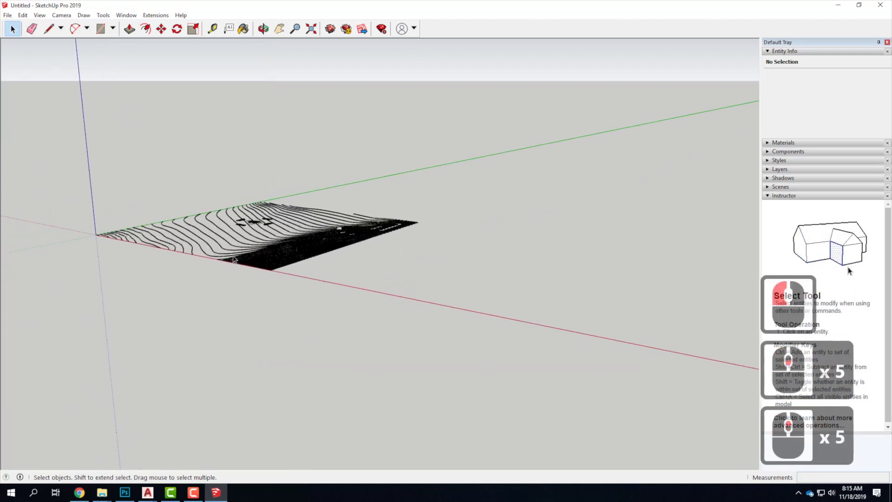
{"action": "scroll", "coordinate": [350, 273], "scroll_direction": "down", "scroll_amount": 11}
{"action": "scroll", "coordinate": [567, 247], "scroll_direction": "up", "scroll_amount": 12}
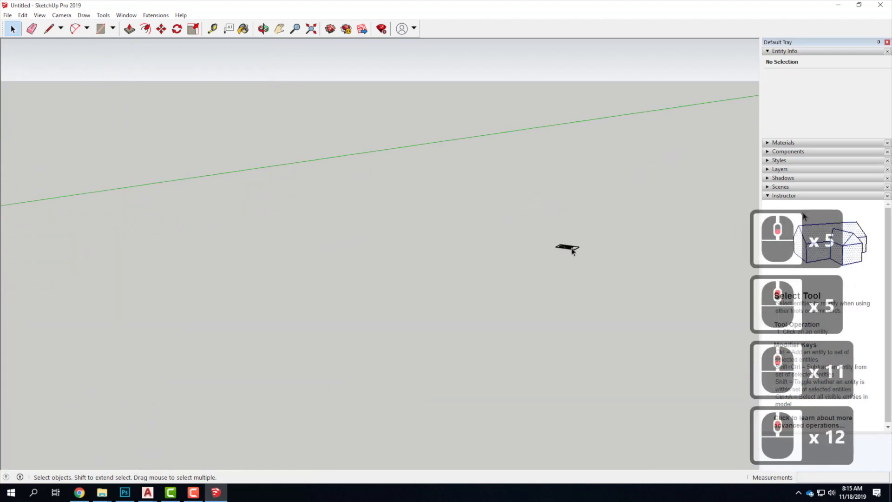
{"action": "scroll", "coordinate": [571, 249], "scroll_direction": "up", "scroll_amount": 19}
{"action": "scroll", "coordinate": [569, 250], "scroll_direction": "down", "scroll_amount": 20}
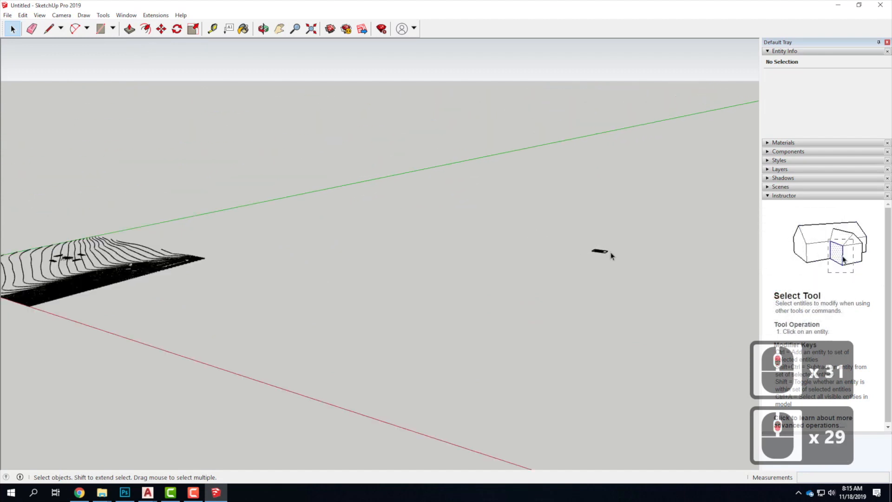
- Explode the imported floor plan component containing the contours, house drawings and distant geometry
{"action": "scroll", "coordinate": [567, 225], "scroll_direction": "down", "scroll_amount": 4}
{"action": "left_click", "coordinate": [634, 282]}
{"action": "left_click", "coordinate": [595, 250]}
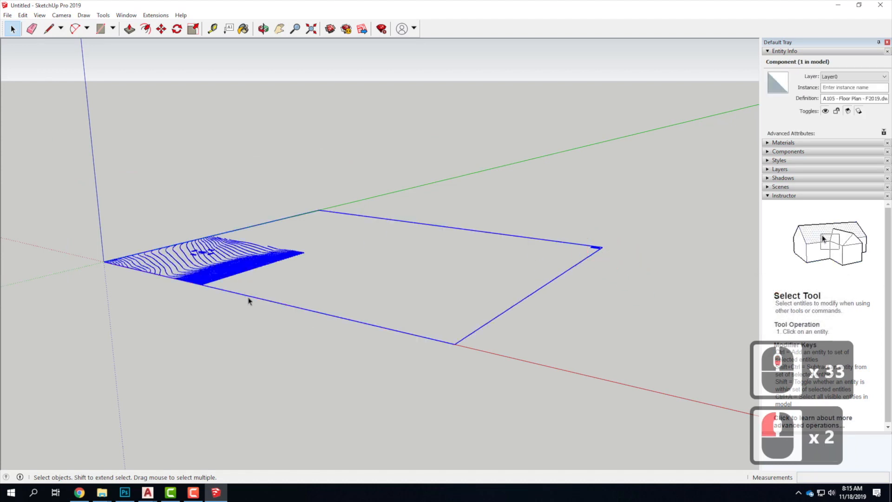
{"action": "left_click", "coordinate": [172, 354]}
{"action": "left_click", "coordinate": [215, 253]}
{"action": "left_click", "coordinate": [230, 269]}
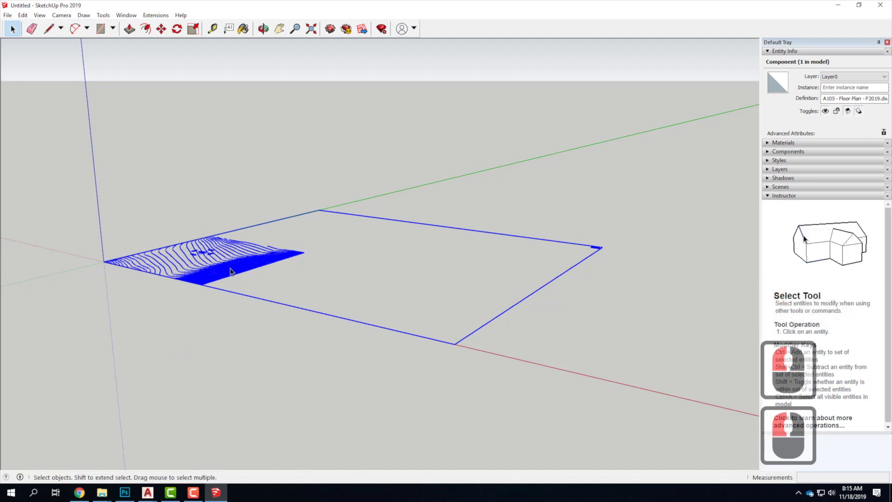
{"action": "right_click", "coordinate": [231, 271]}
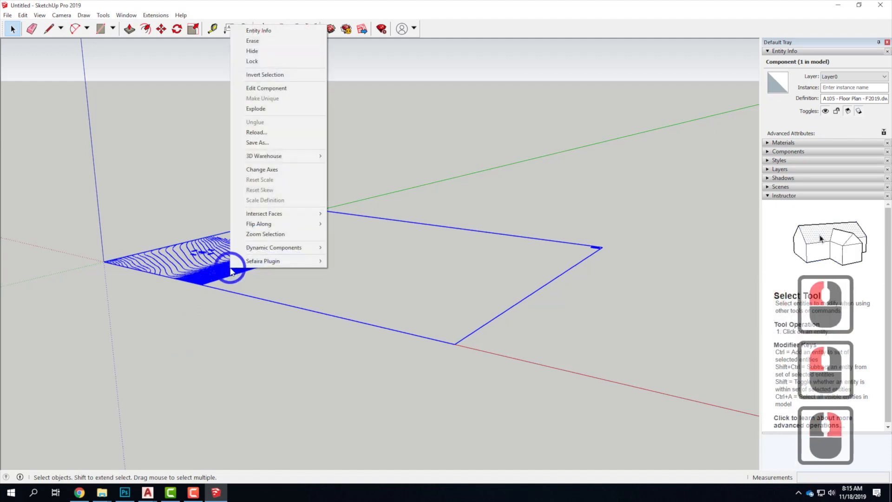
{"action": "left_click", "coordinate": [275, 110]}
{"action": "left_click", "coordinate": [293, 253]}
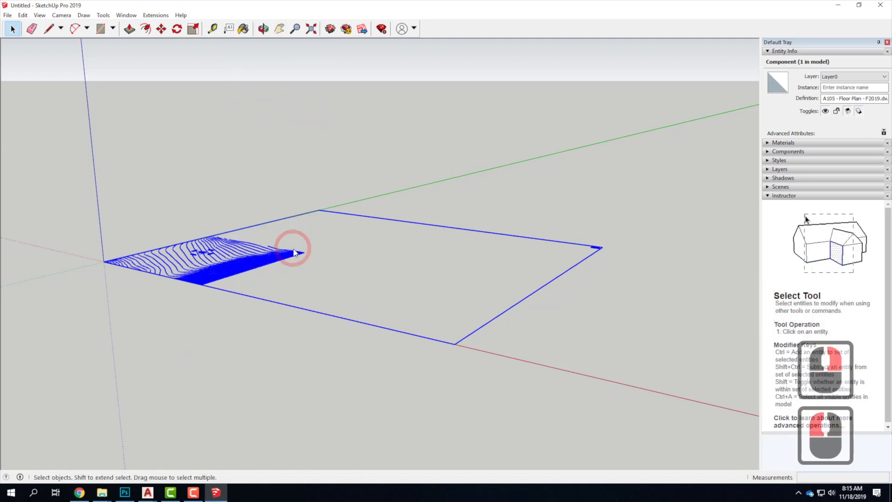
- Delete the small cluster of stray geometry lying far from the site contours
{"action": "left_click", "coordinate": [592, 246]}
{"action": "left_click_drag", "start_coordinate": [578, 229], "coordinate": [619, 278]}
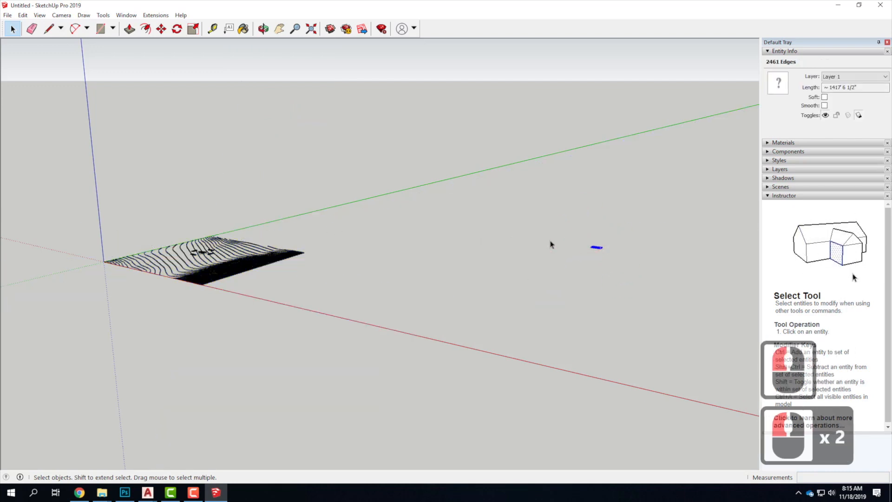
{"action": "key", "text": "Delete"}
{"action": "scroll", "coordinate": [559, 273], "scroll_direction": "down", "scroll_amount": 3}
{"action": "scroll", "coordinate": [167, 259], "scroll_direction": "up", "scroll_amount": 5}
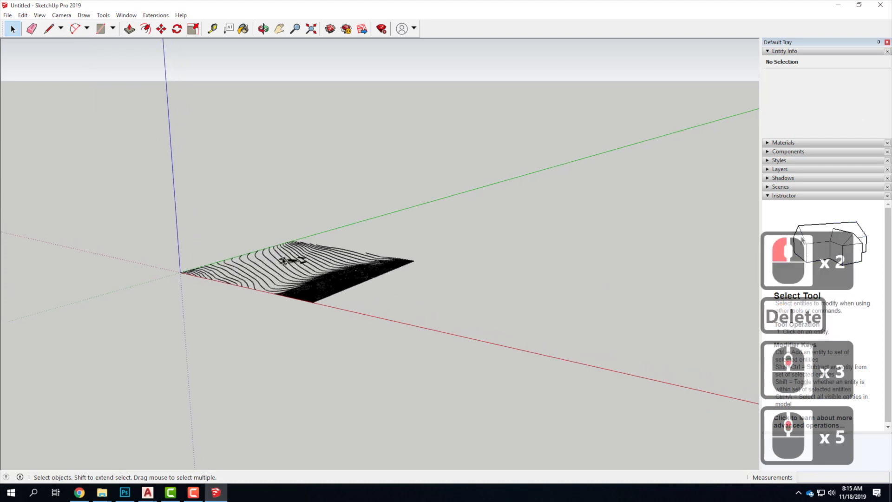
- Examine the floor plan, its four elevations and the surrounding contours, checking which layer a contour segment beside the plan is on
{"action": "scroll", "coordinate": [283, 260], "scroll_direction": "up", "scroll_amount": 11}
{"action": "right_click", "coordinate": [270, 240]}
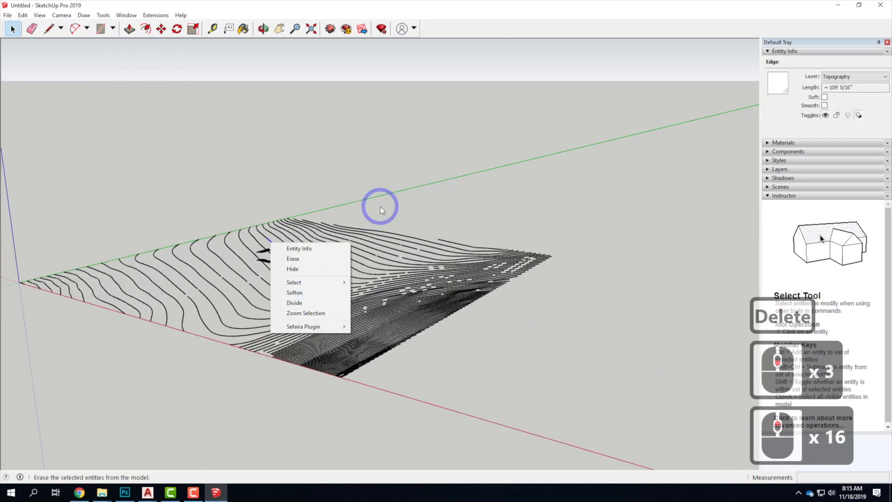
{"action": "left_click", "coordinate": [344, 171]}
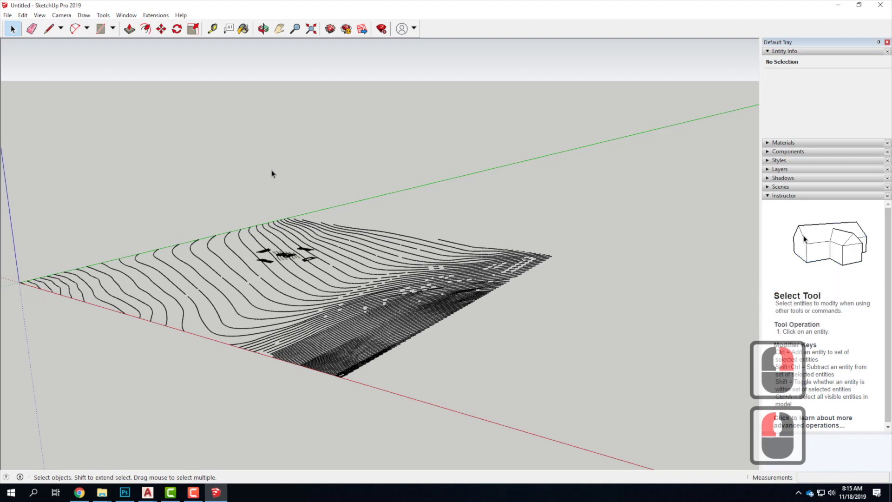
{"action": "middle_click_drag", "start_coordinate": [232, 193], "coordinate": [355, 343]}
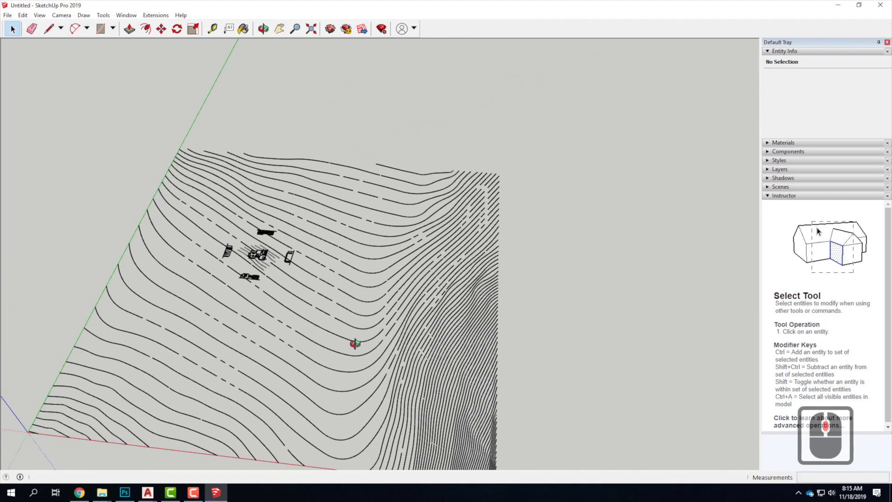
{"action": "scroll", "coordinate": [258, 248], "scroll_direction": "up", "scroll_amount": 10}
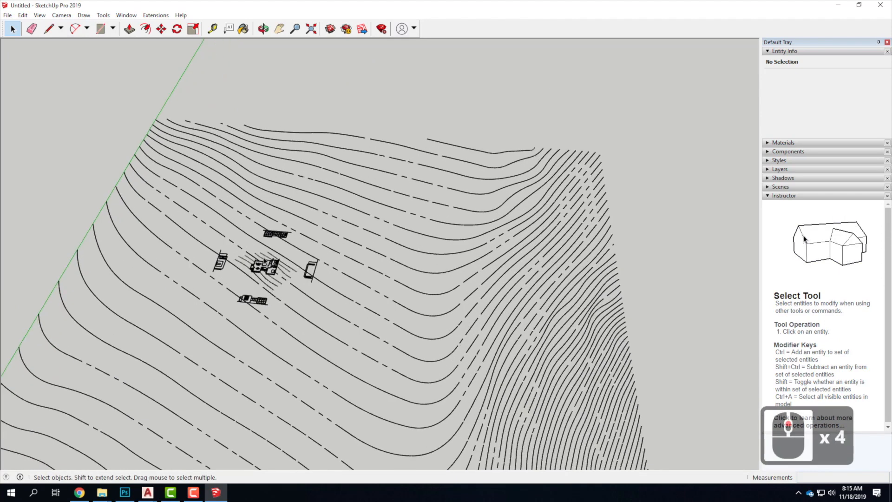
{"action": "scroll", "coordinate": [275, 270], "scroll_direction": "up", "scroll_amount": 6}
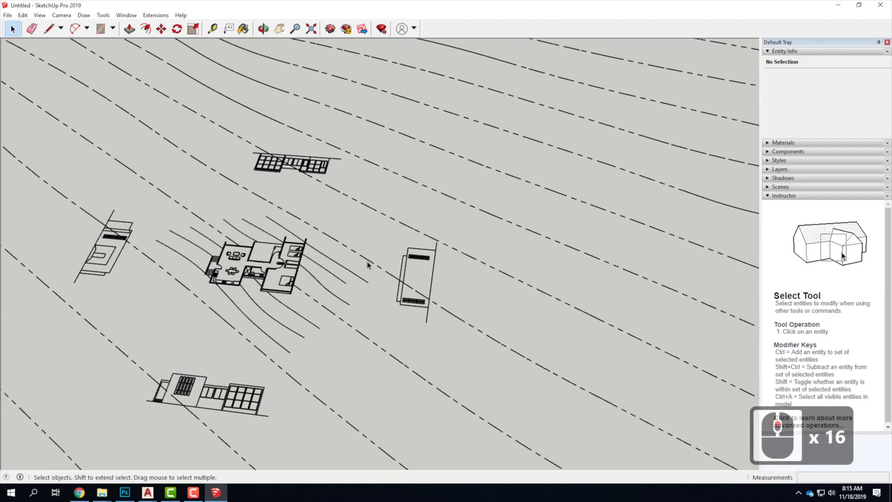
{"action": "scroll", "coordinate": [366, 262], "scroll_direction": "up", "scroll_amount": 2}
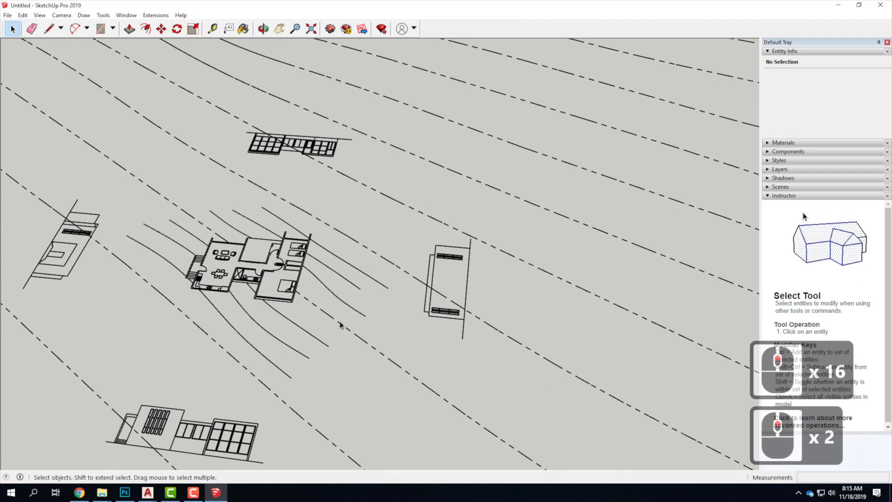
{"action": "left_click", "coordinate": [379, 259]}
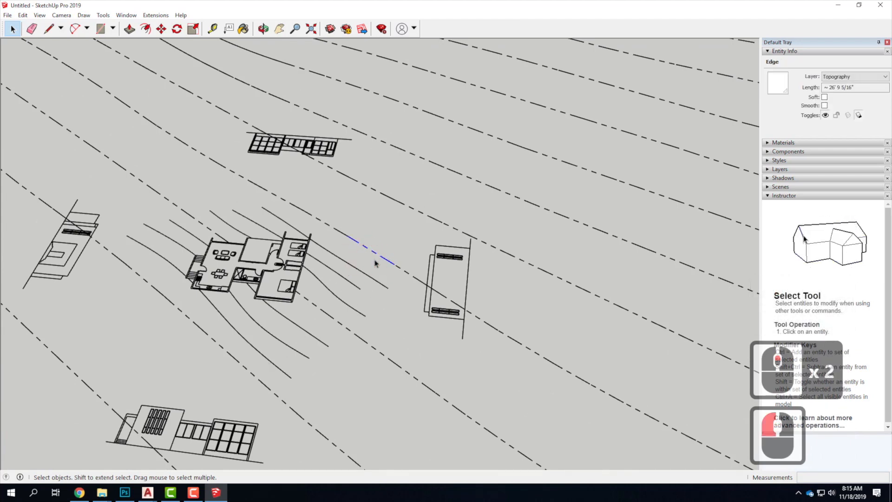
{"action": "scroll", "coordinate": [371, 256], "scroll_direction": "down", "scroll_amount": 4}
{"action": "scroll", "coordinate": [374, 256], "scroll_direction": "up", "scroll_amount": 2}
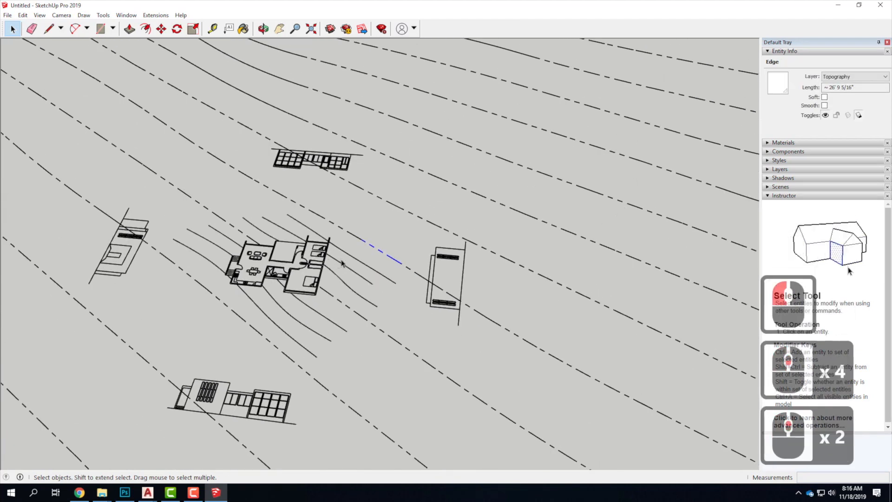
{"action": "scroll", "coordinate": [415, 265], "scroll_direction": "down", "scroll_amount": 3}
{"action": "scroll", "coordinate": [325, 262], "scroll_direction": "down", "scroll_amount": 5}
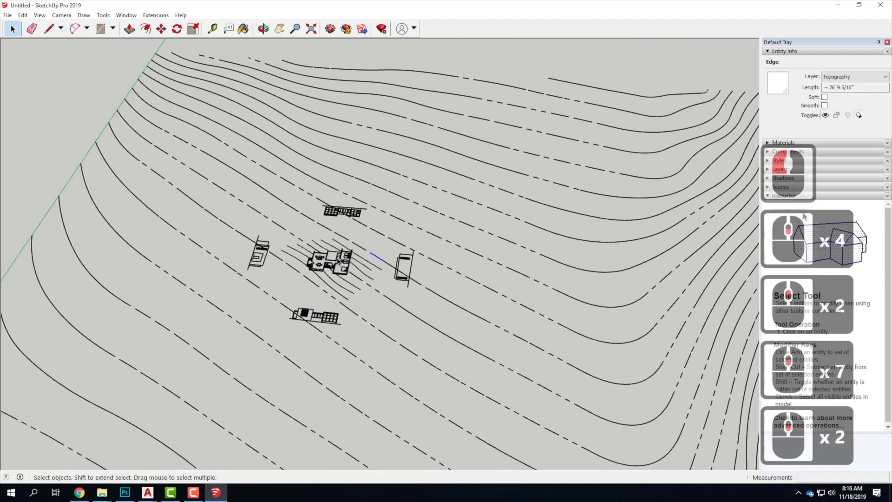
{"action": "scroll", "coordinate": [321, 267], "scroll_direction": "down", "scroll_amount": 1}
{"action": "middle_click_drag", "start_coordinate": [320, 266], "coordinate": [330, 283]}
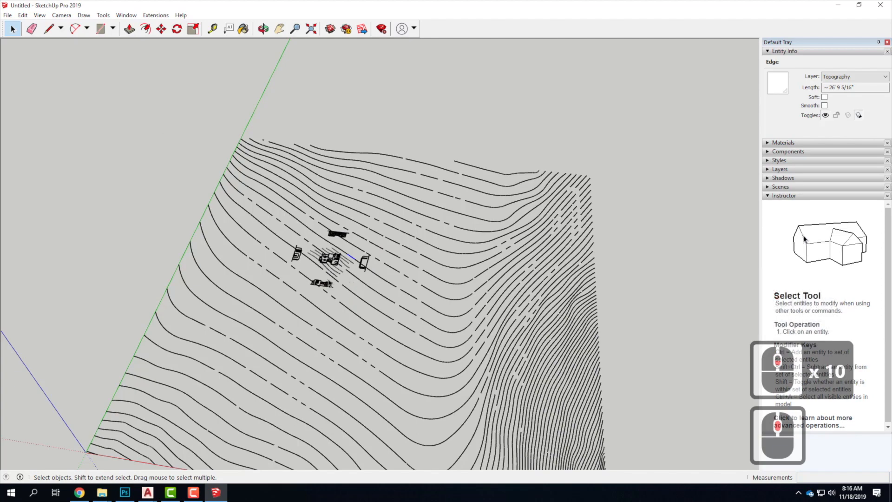
{"action": "scroll", "coordinate": [330, 270], "scroll_direction": "up", "scroll_amount": 4}
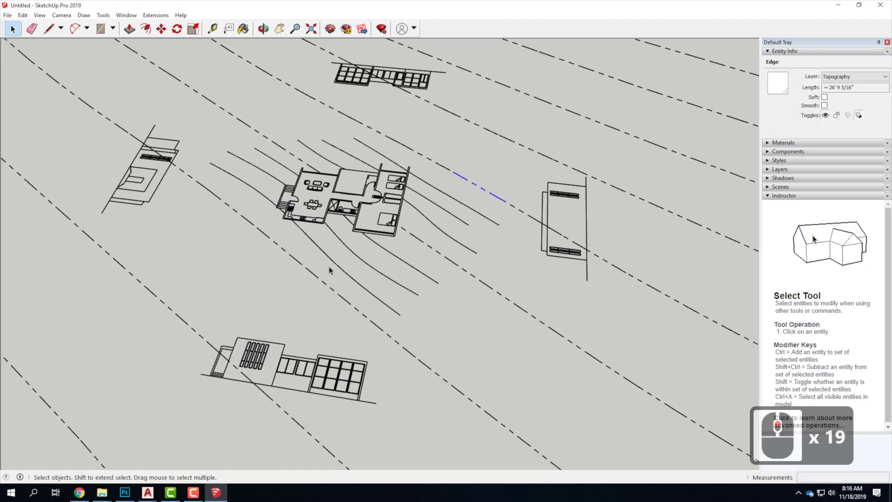
- Review the imported layers and check what the Topography layer contains by hiding it and showing it again
{"action": "left_click", "coordinate": [768, 169]}
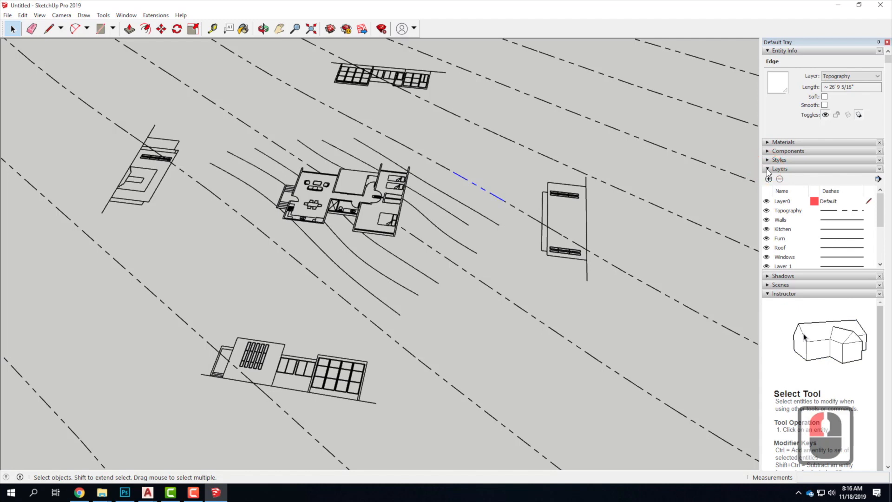
{"action": "scroll", "coordinate": [798, 218], "scroll_direction": "down", "scroll_amount": 5}
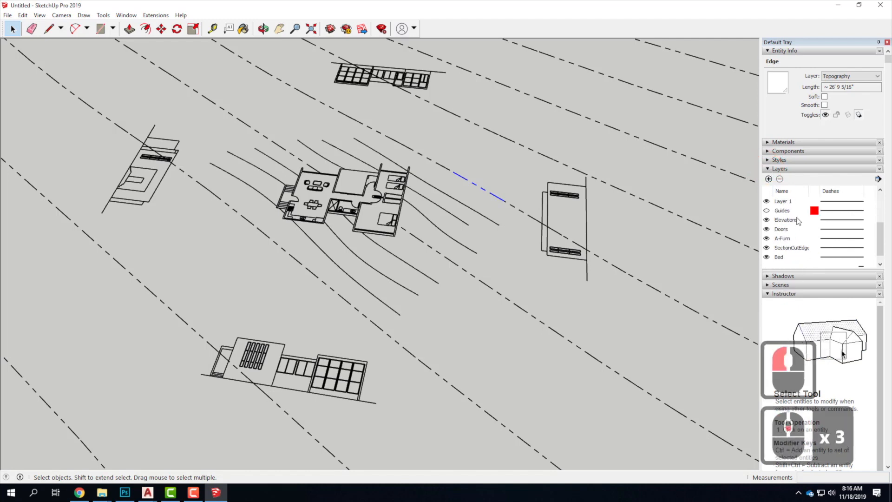
{"action": "scroll", "coordinate": [794, 187], "scroll_direction": "up", "scroll_amount": 4}
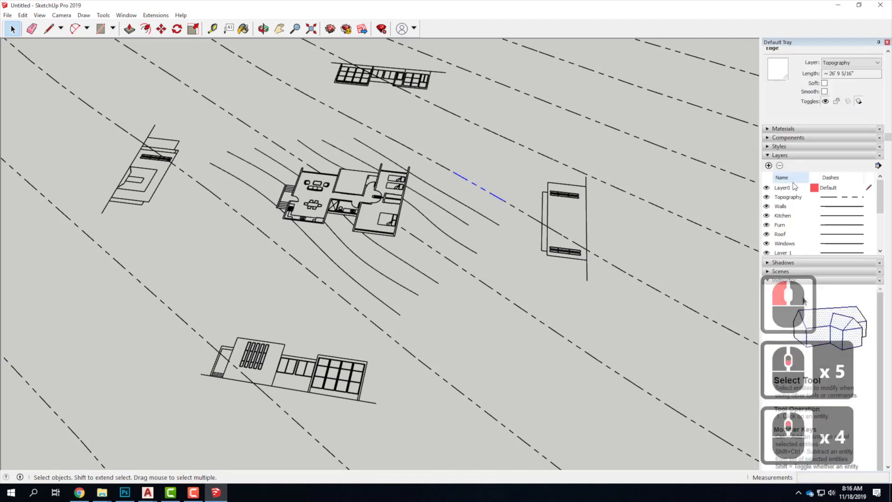
{"action": "left_click", "coordinate": [788, 197]}
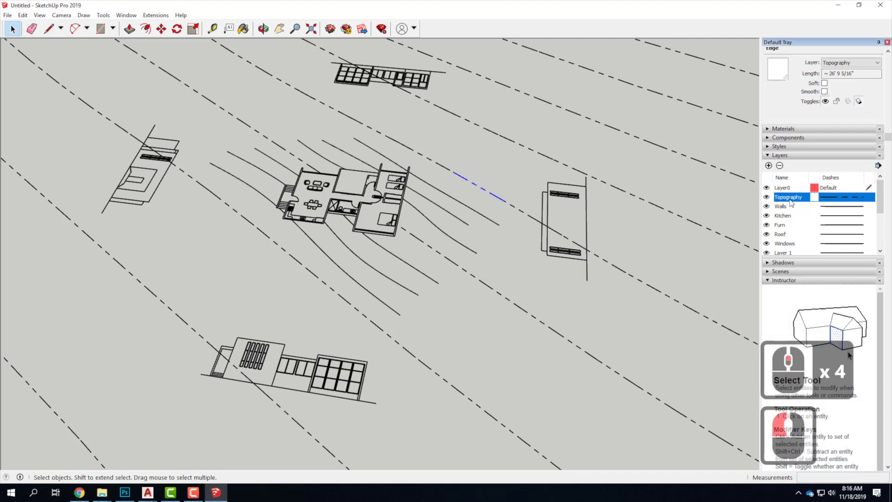
{"action": "left_click", "coordinate": [768, 198]}
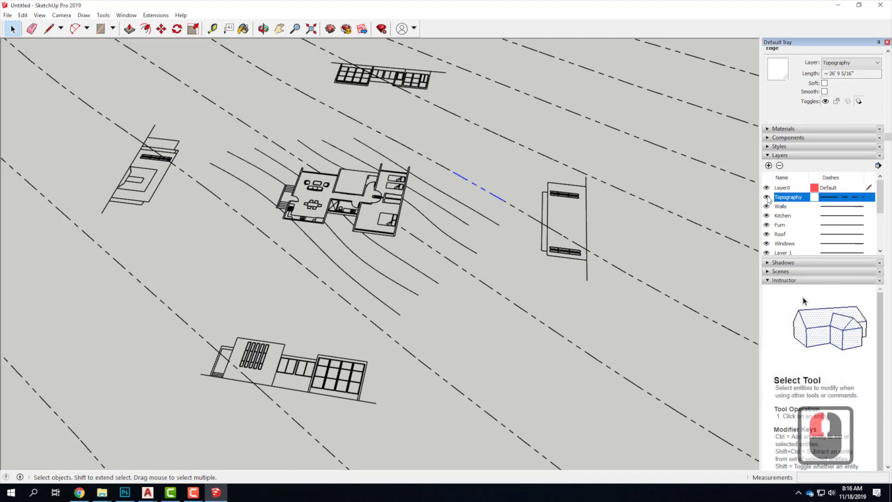
{"action": "left_click", "coordinate": [768, 198]}
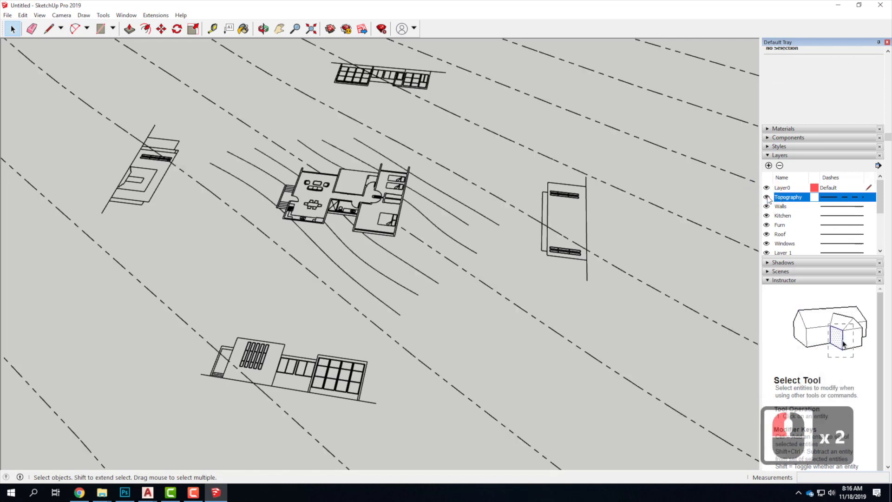
{"action": "left_click", "coordinate": [767, 198]}
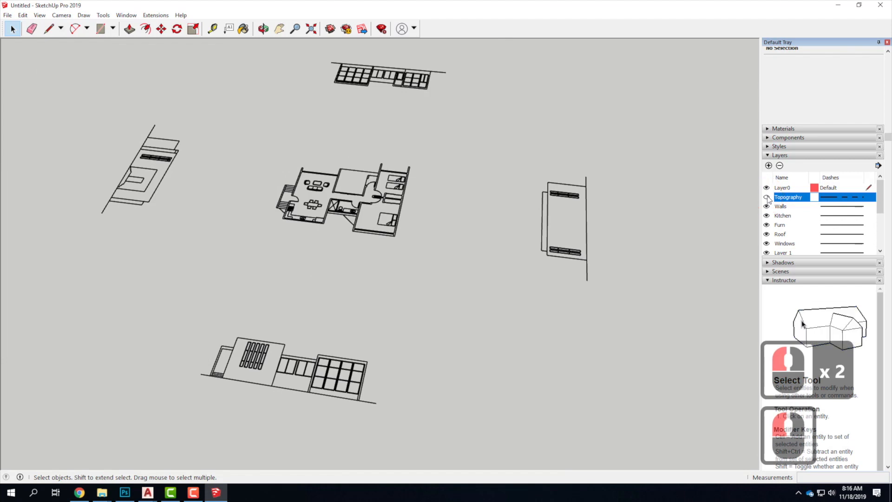
{"action": "left_click", "coordinate": [766, 198]}
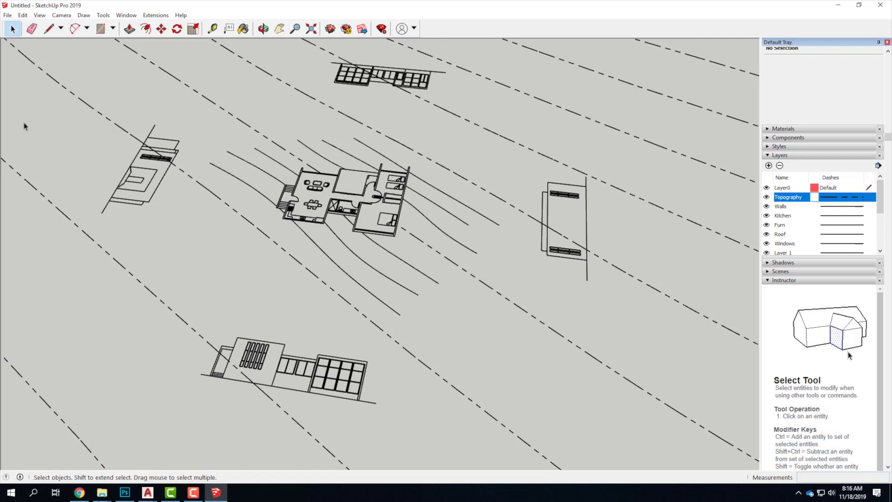
- Draw a rectangle about 33' by 78' across the contours beside the floor plan and hide the Topography layer
{"action": "left_click", "coordinate": [99, 29]}
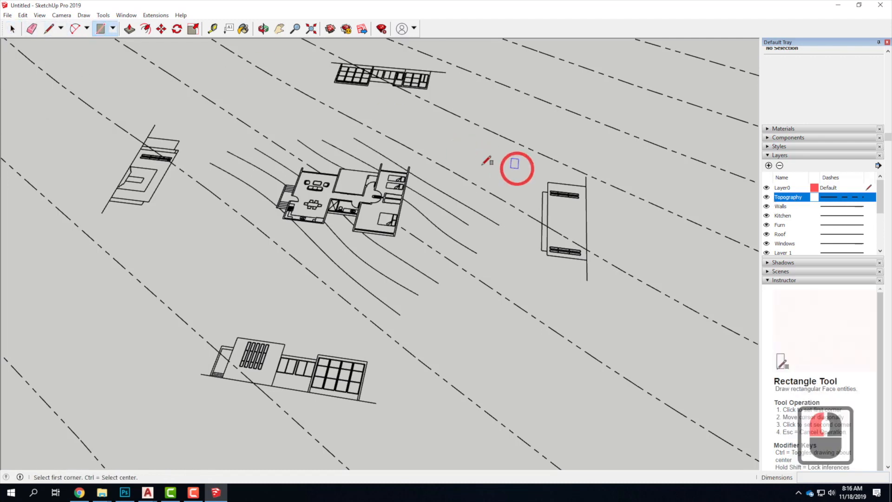
{"action": "left_click", "coordinate": [448, 153]}
{"action": "left_click", "coordinate": [525, 310]}
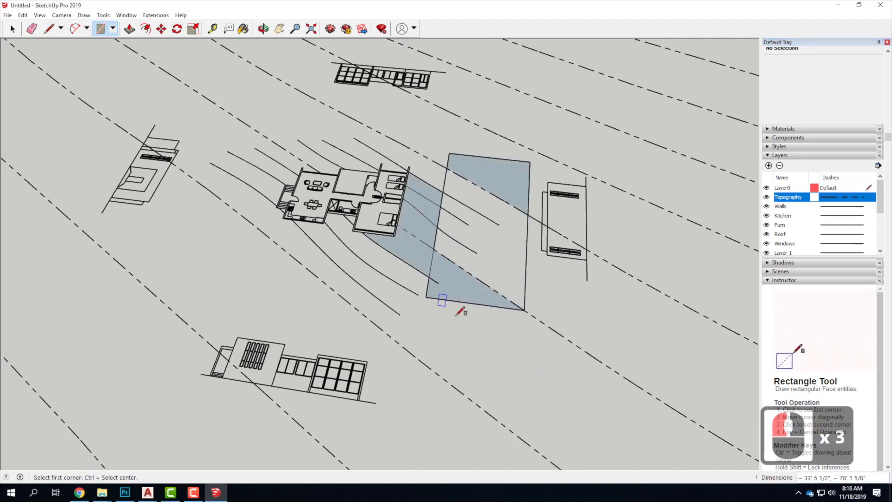
{"action": "left_click", "coordinate": [767, 197]}
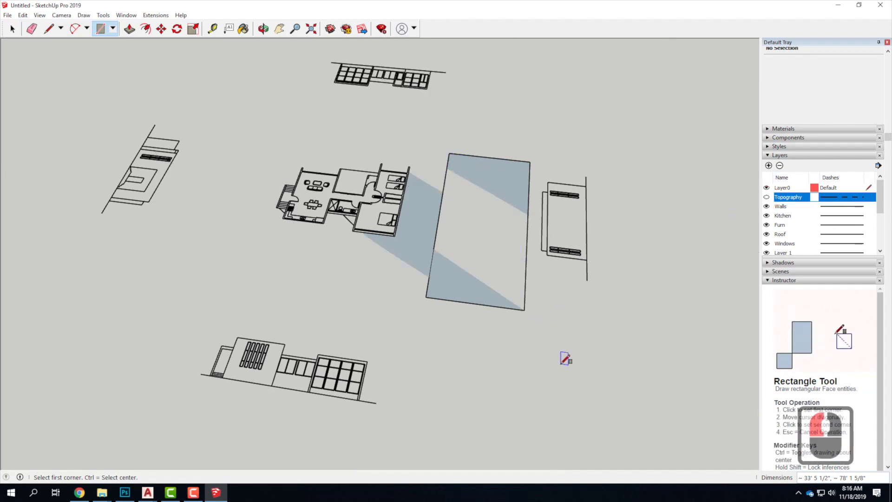
- Undo hiding the Topography layer and drawing the rectangle across the contours
{"action": "key", "text": "ctrl+z"}
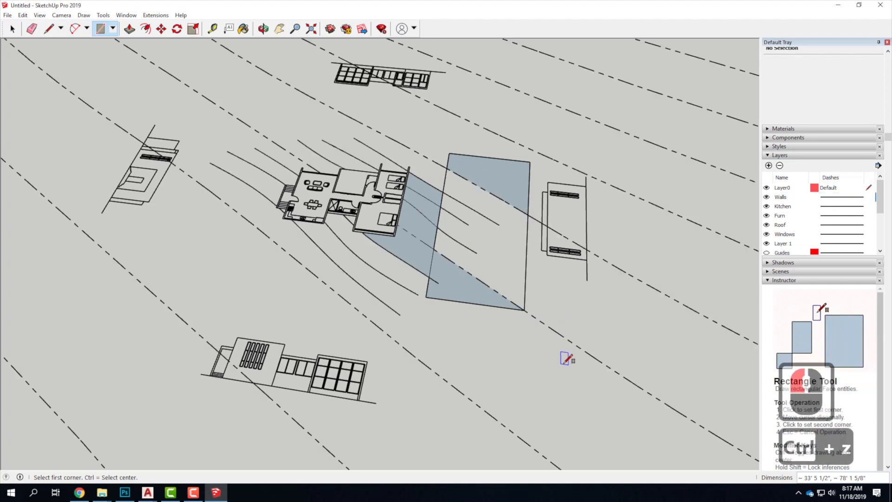
{"action": "key", "text": "ctrl+z"}
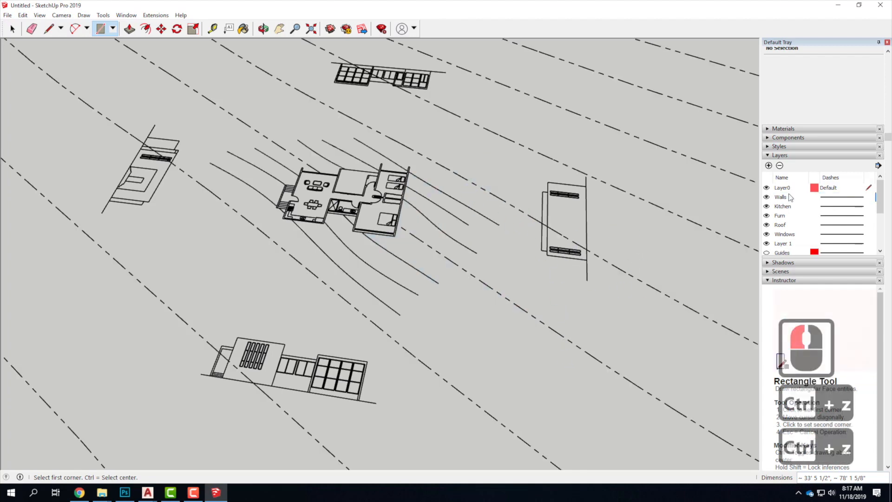
- Delete the Topography layer together with all of its contents
{"action": "scroll", "coordinate": [797, 223], "scroll_direction": "up", "scroll_amount": 3}
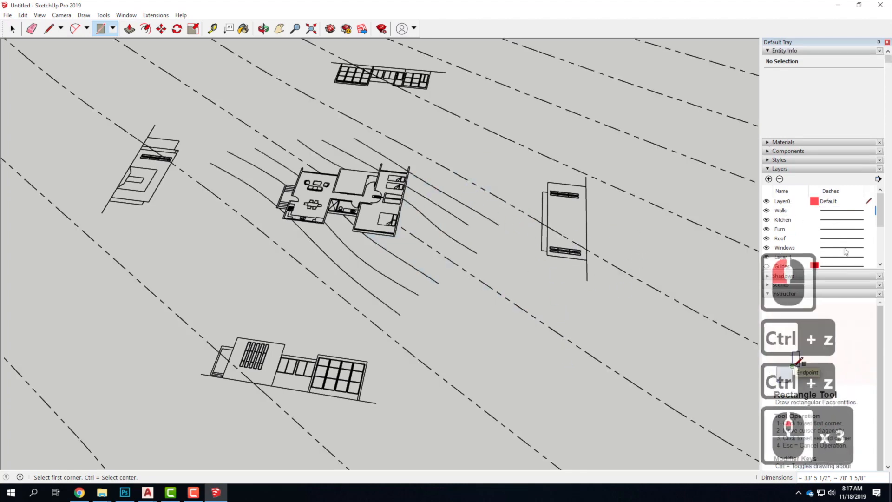
{"action": "left_click_drag", "start_coordinate": [880, 223], "coordinate": [877, 260]}
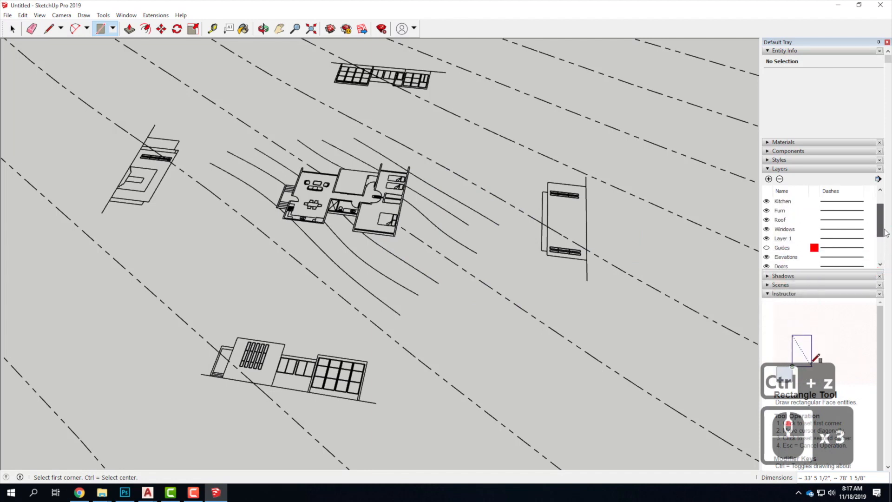
{"action": "double_click", "coordinate": [795, 257]}
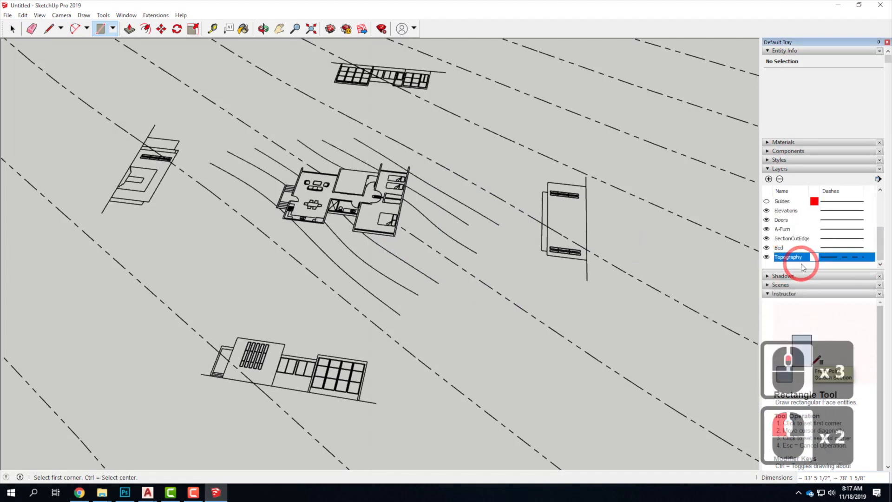
{"action": "right_click", "coordinate": [784, 258]}
{"action": "right_click", "coordinate": [781, 257]}
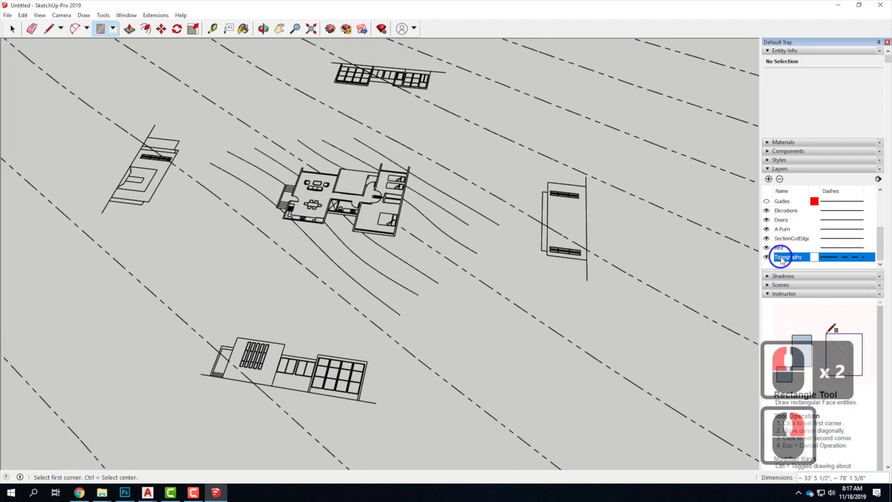
{"action": "left_click", "coordinate": [780, 179]}
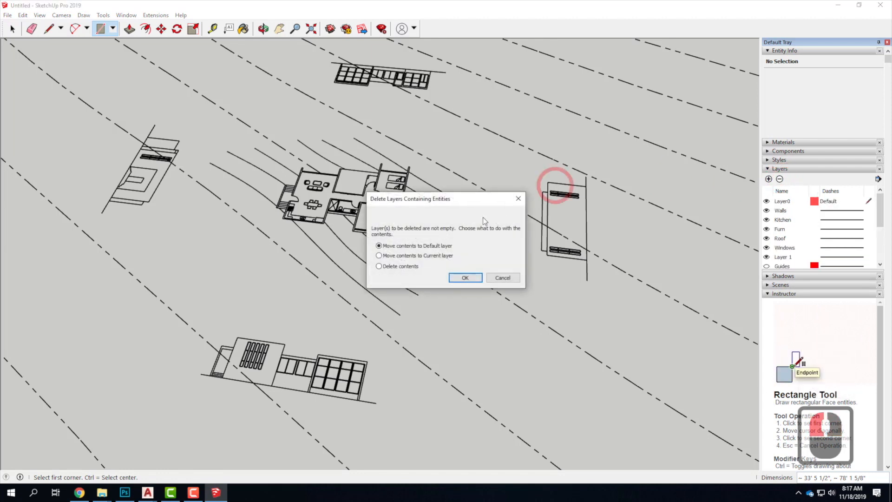
{"action": "left_click_drag", "start_coordinate": [424, 202], "coordinate": [420, 155]}
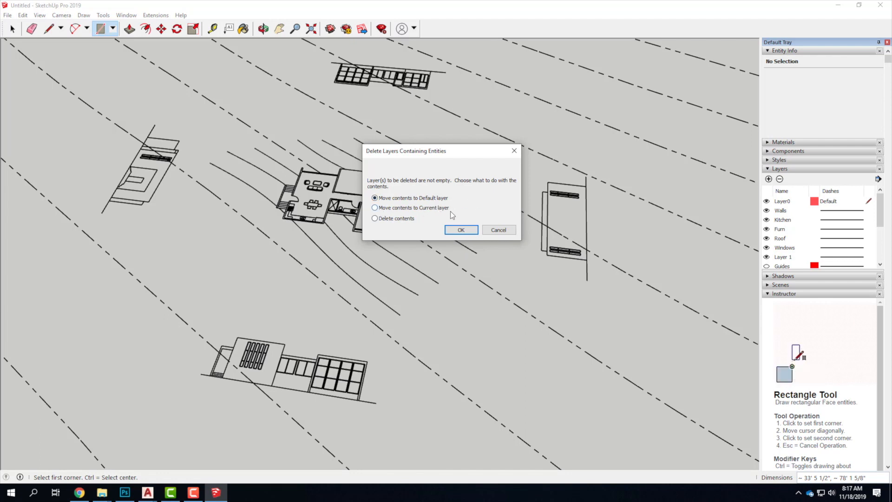
{"action": "left_click", "coordinate": [374, 219]}
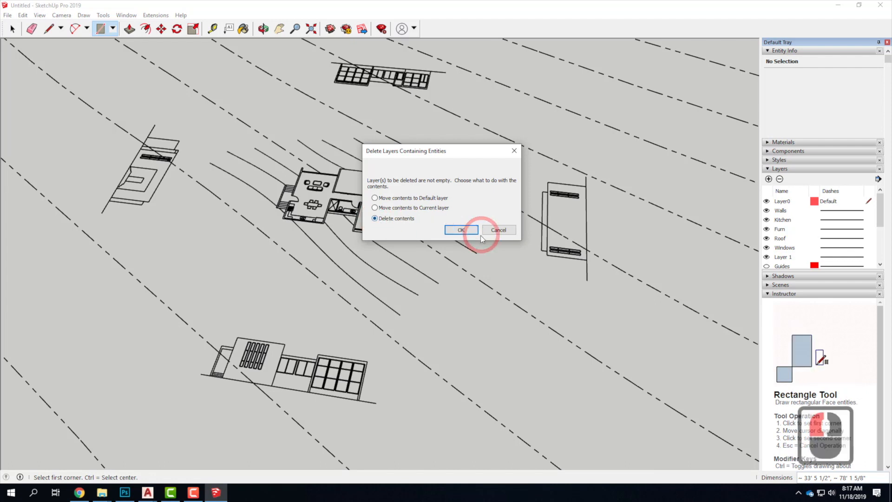
{"action": "left_click", "coordinate": [461, 230]}
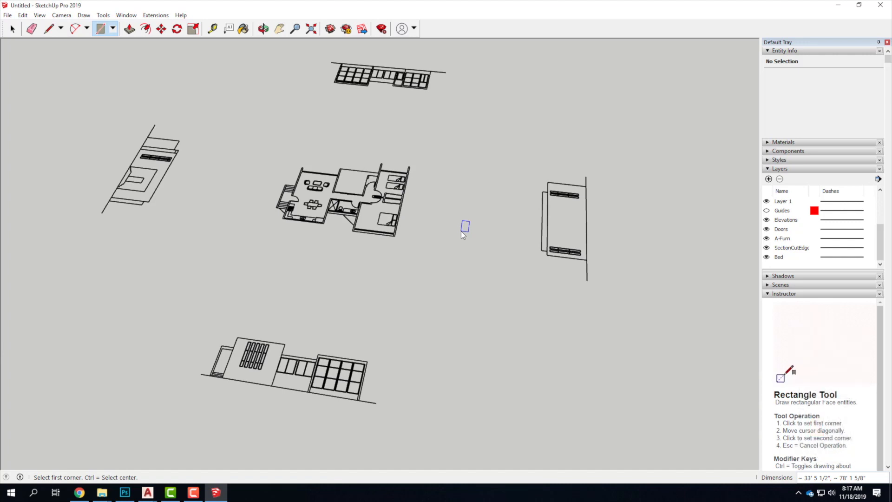
- Draw a rectangle about 29' 7" by 65' 4" on the empty ground beside the floor plan and undo it
{"action": "left_click", "coordinate": [446, 156]}
{"action": "left_click", "coordinate": [512, 281]}
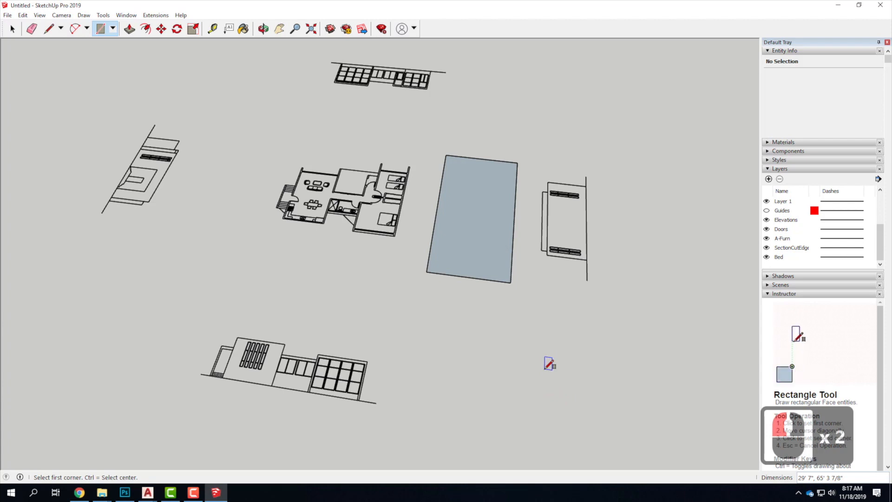
{"action": "key", "text": "ctrl+z"}
{"action": "key", "text": "Escape"}
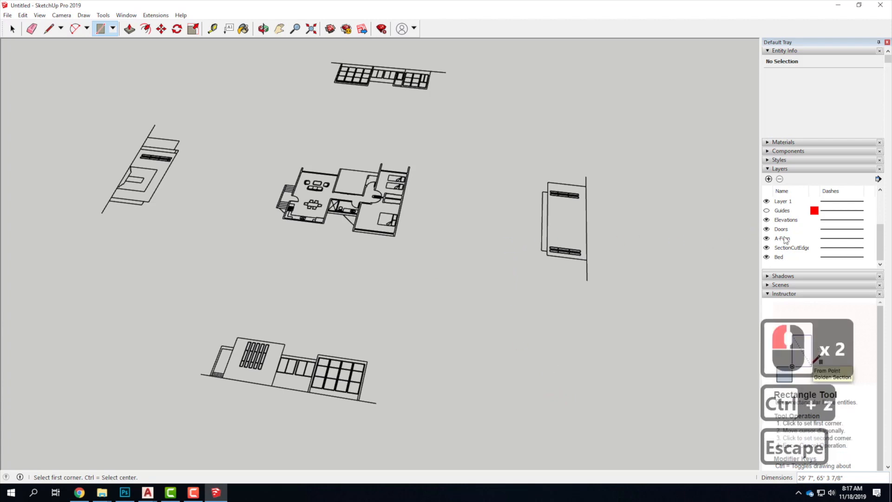
- Delete the hidden Guides layer together with its contents
{"action": "left_click", "coordinate": [788, 212]}
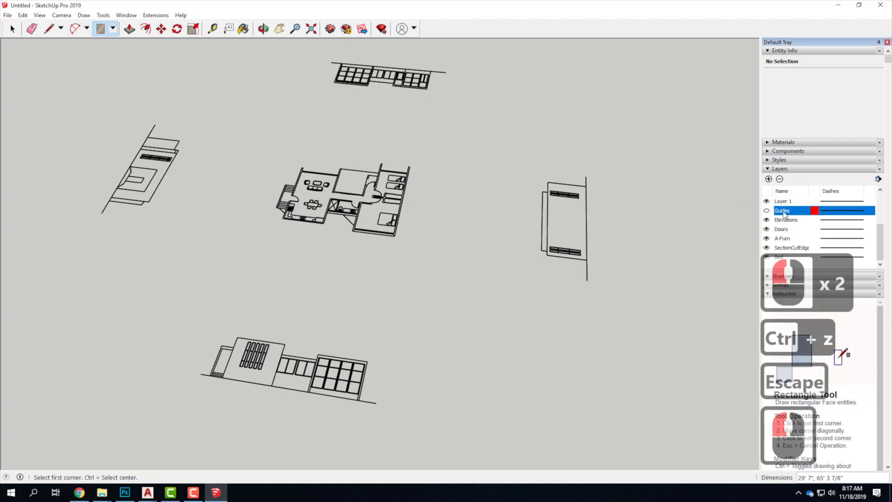
{"action": "left_click", "coordinate": [780, 179]}
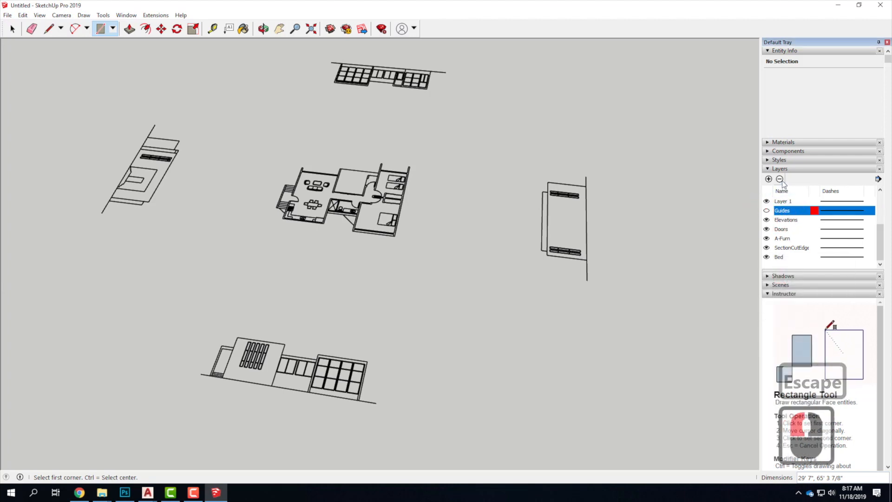
{"action": "left_click", "coordinate": [402, 267]}
{"action": "left_click", "coordinate": [466, 277]}
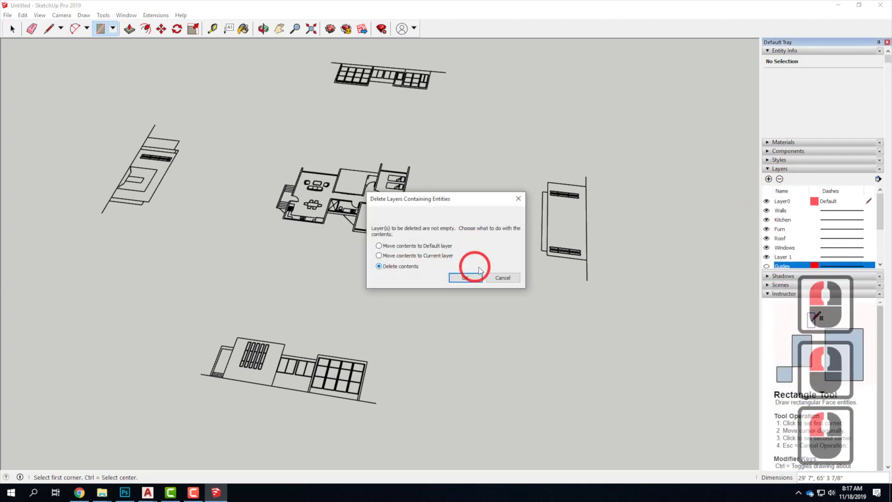
- Check what the Furn layer contains by hiding and showing it, and delete the layer with its contents
{"action": "left_click", "coordinate": [790, 239]}
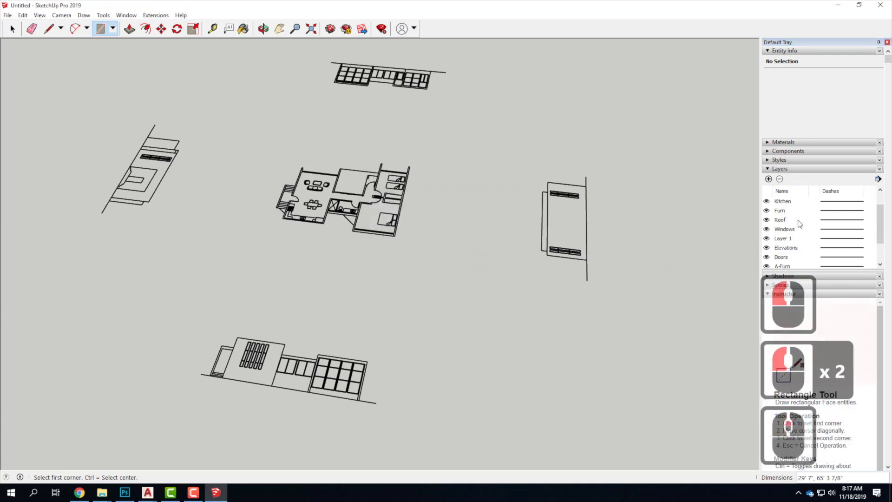
{"action": "double_click", "coordinate": [787, 220]}
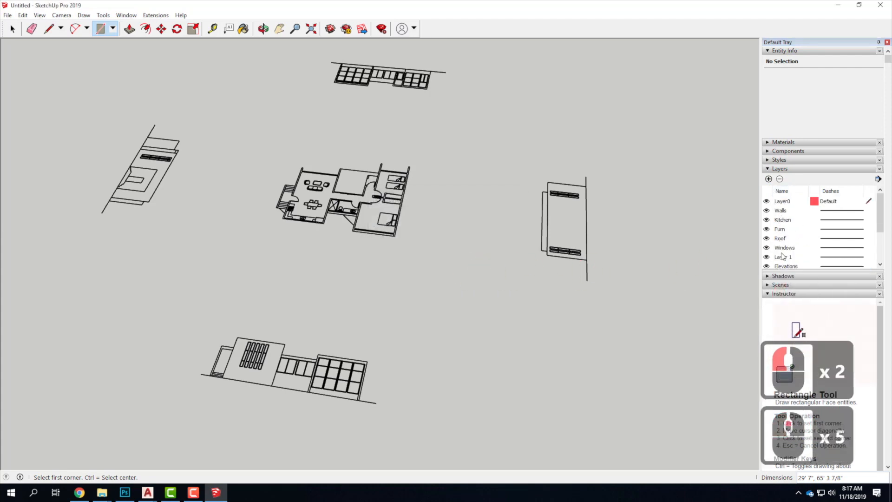
{"action": "left_click", "coordinate": [775, 229]}
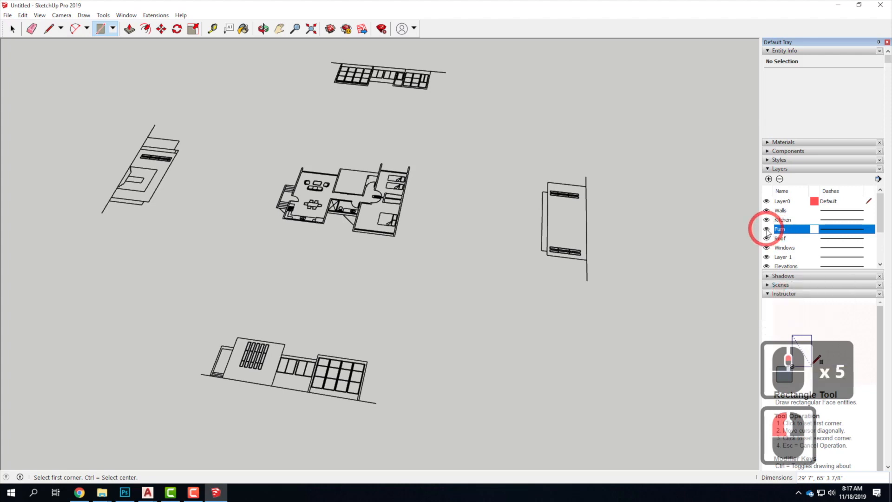
{"action": "left_click", "coordinate": [767, 229]}
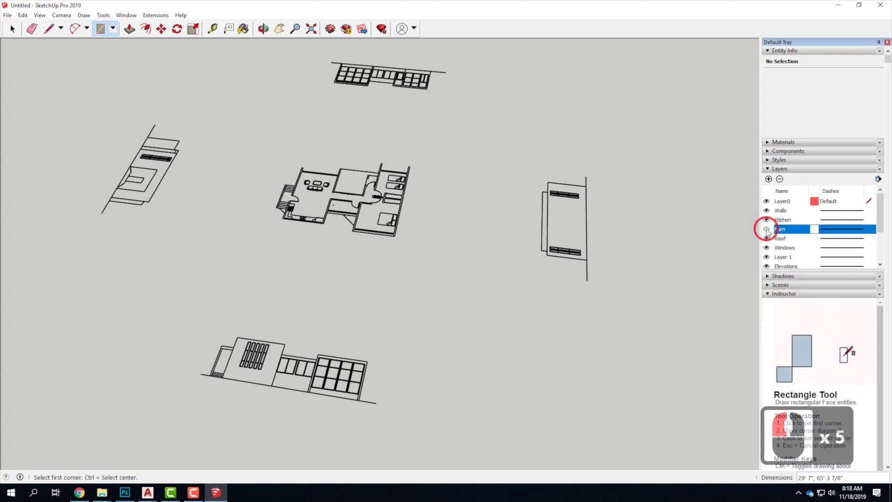
{"action": "left_click", "coordinate": [766, 229]}
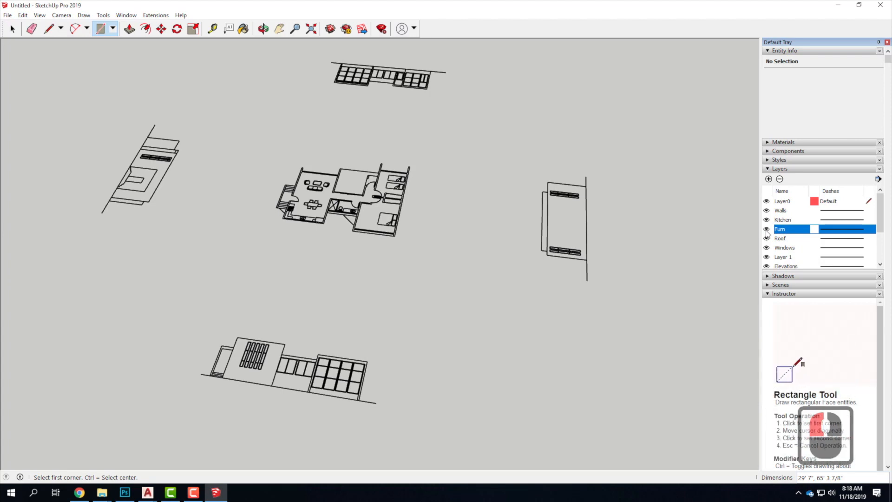
{"action": "double_click", "coordinate": [780, 179]}
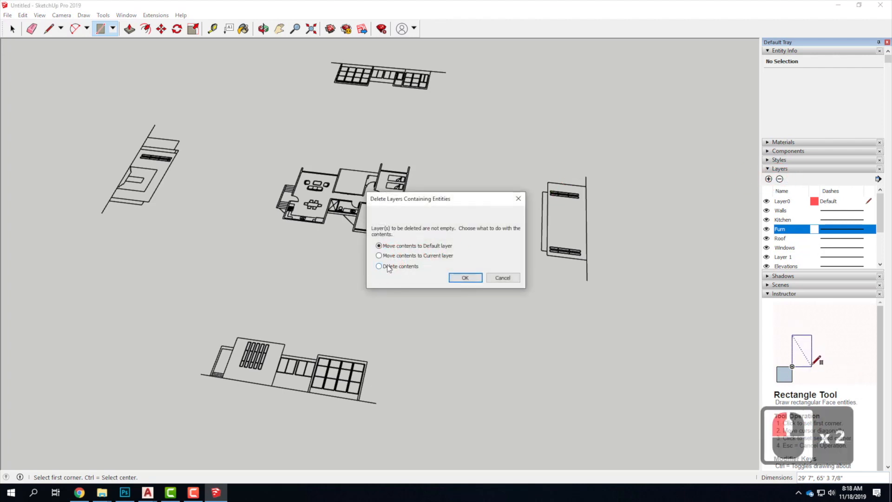
{"action": "double_click", "coordinate": [380, 266]}
{"action": "left_click", "coordinate": [465, 277]}
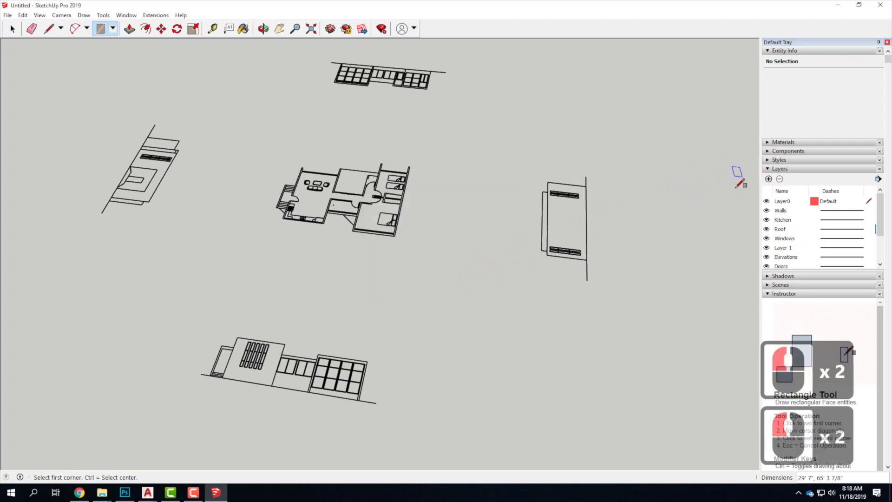
- Check the Walls and Kitchen layers by toggling their visibility, and delete the Kitchen layer with its contents
{"action": "double_click", "coordinate": [771, 211]}
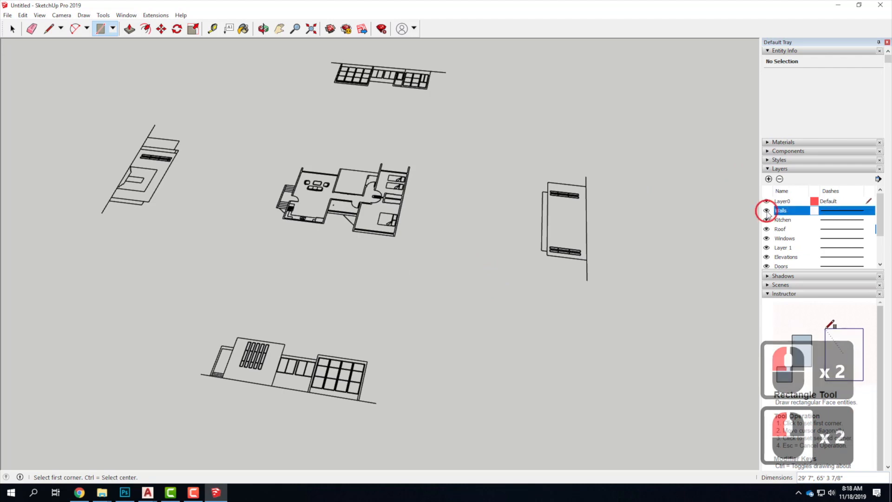
{"action": "double_click", "coordinate": [769, 220]}
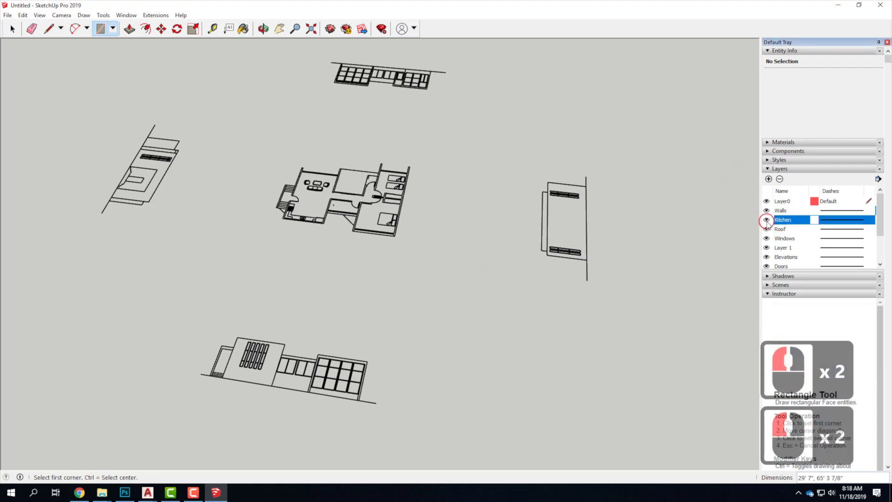
{"action": "left_click", "coordinate": [780, 179]}
{"action": "left_click", "coordinate": [379, 266]}
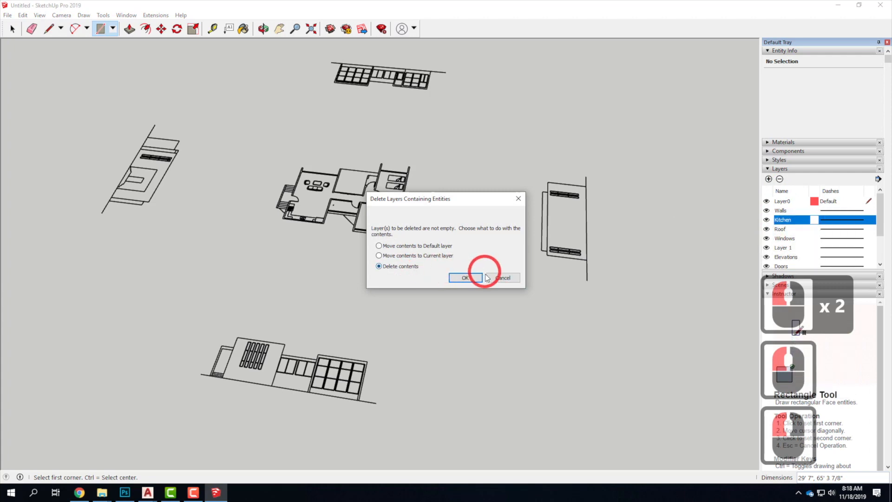
{"action": "left_click", "coordinate": [465, 278]}
- Delete the Roof layer together with its contents
{"action": "double_click", "coordinate": [780, 219]}
{"action": "left_click", "coordinate": [779, 179]}
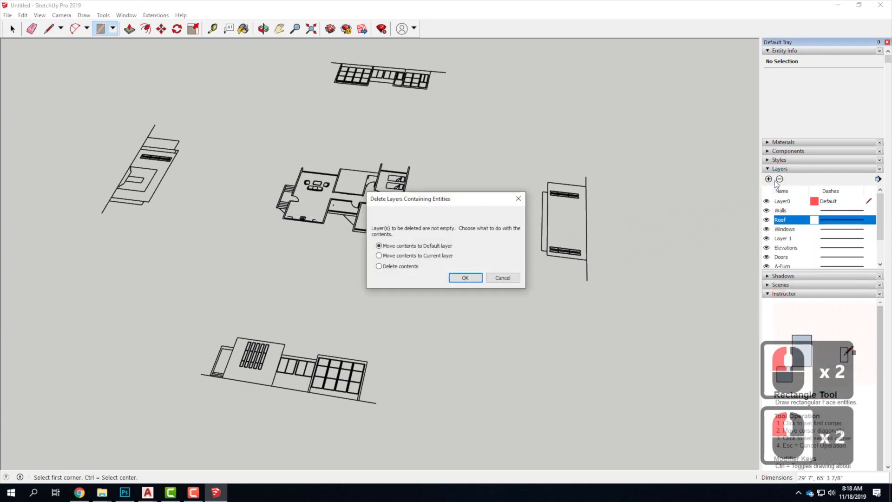
{"action": "left_click", "coordinate": [388, 266]}
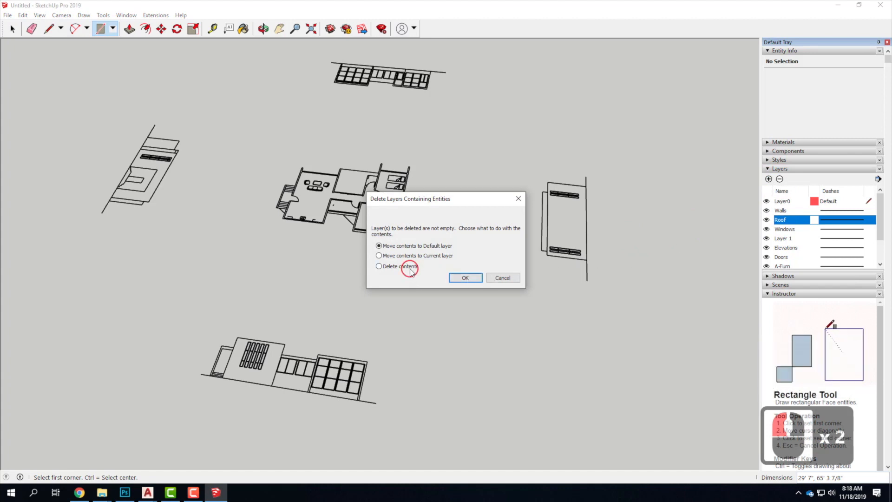
{"action": "left_click", "coordinate": [471, 277]}
- Check what the Windows layer contains by hiding it and showing it again
{"action": "left_click", "coordinate": [767, 222]}
{"action": "left_click", "coordinate": [767, 220]}
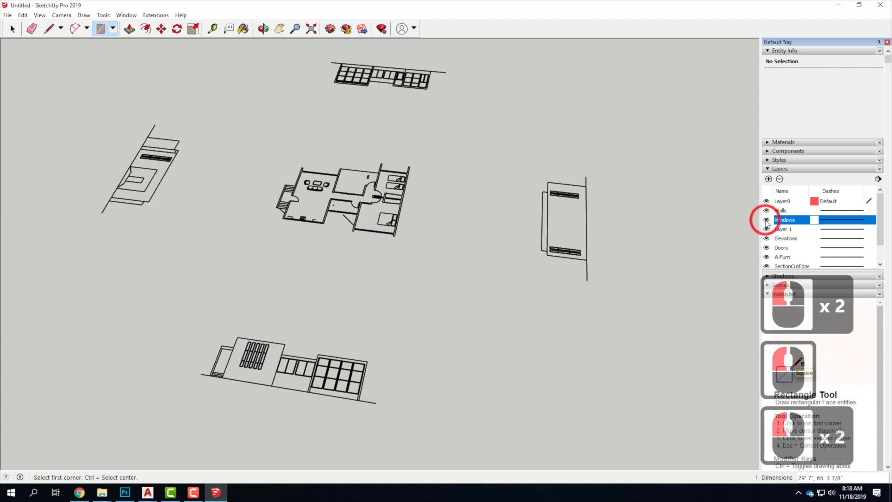
{"action": "left_click", "coordinate": [766, 222]}
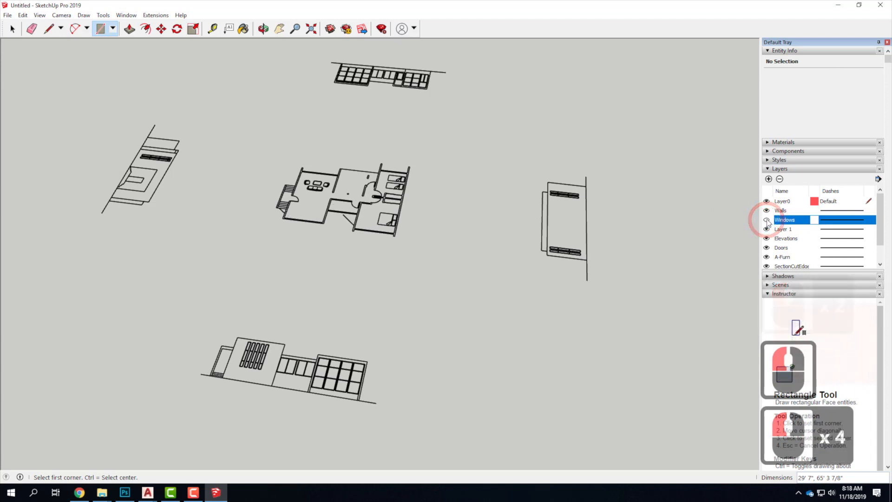
- Delete Layer 1 together with its contents
{"action": "left_click", "coordinate": [766, 230]}
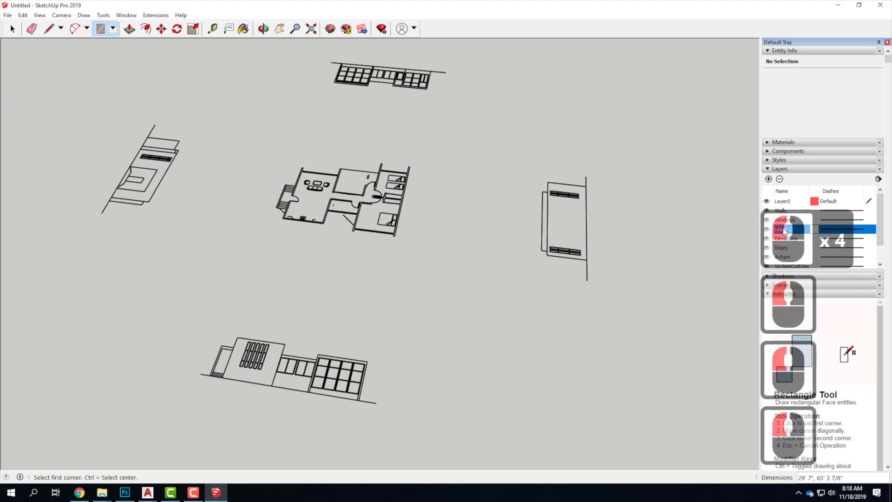
{"action": "left_click", "coordinate": [779, 179]}
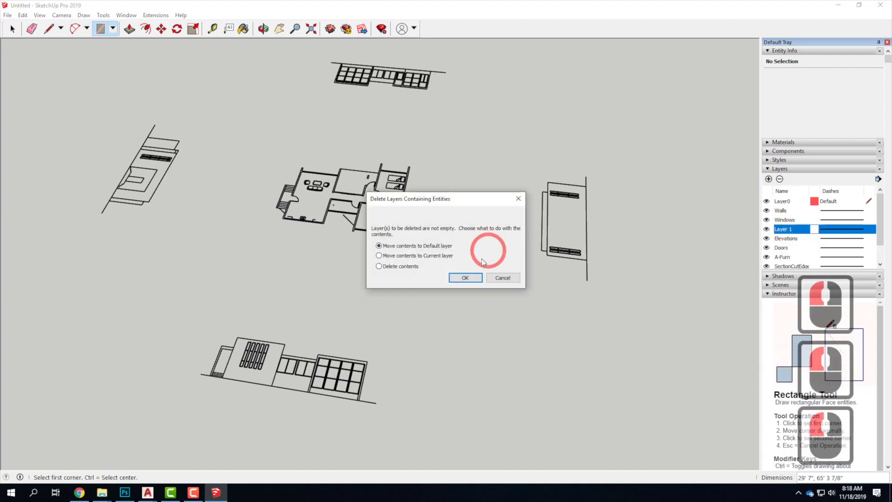
{"action": "left_click", "coordinate": [401, 266]}
{"action": "left_click", "coordinate": [465, 277]}
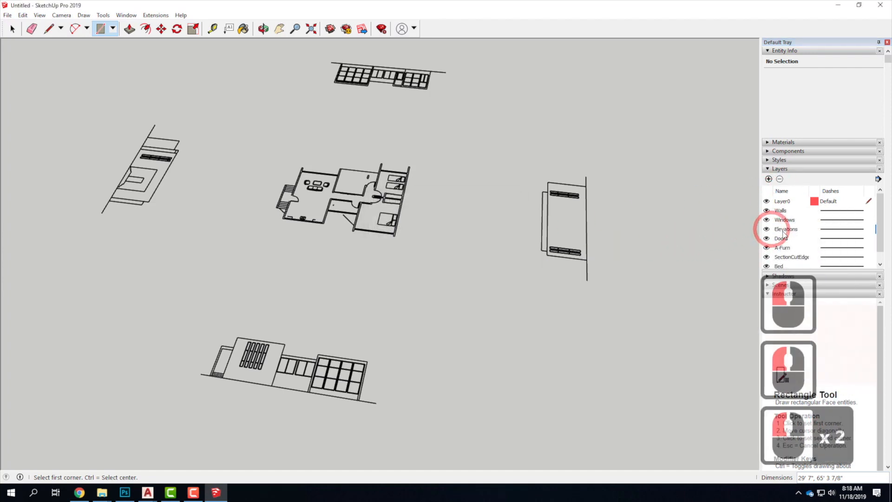
- Check what the Elevations and Doors layers contain by hiding each one and showing it again
{"action": "left_click", "coordinate": [783, 230]}
{"action": "left_click", "coordinate": [776, 181]}
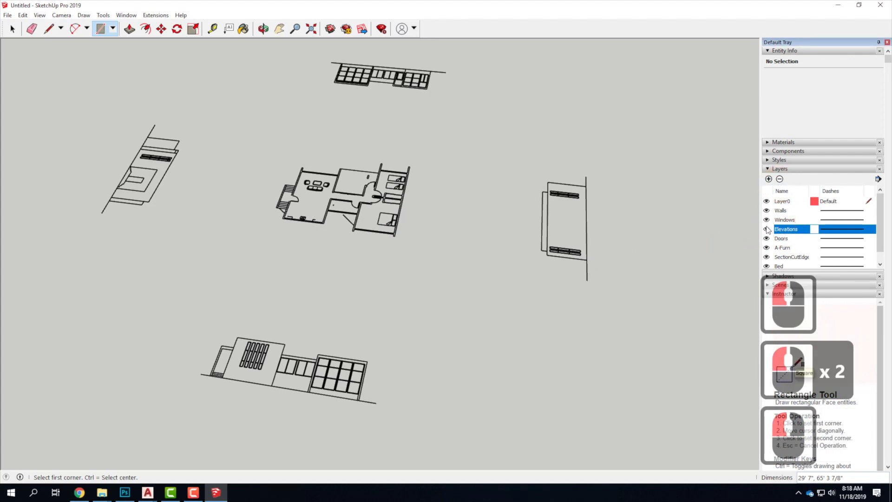
{"action": "left_click", "coordinate": [767, 229]}
{"action": "left_click", "coordinate": [767, 229]}
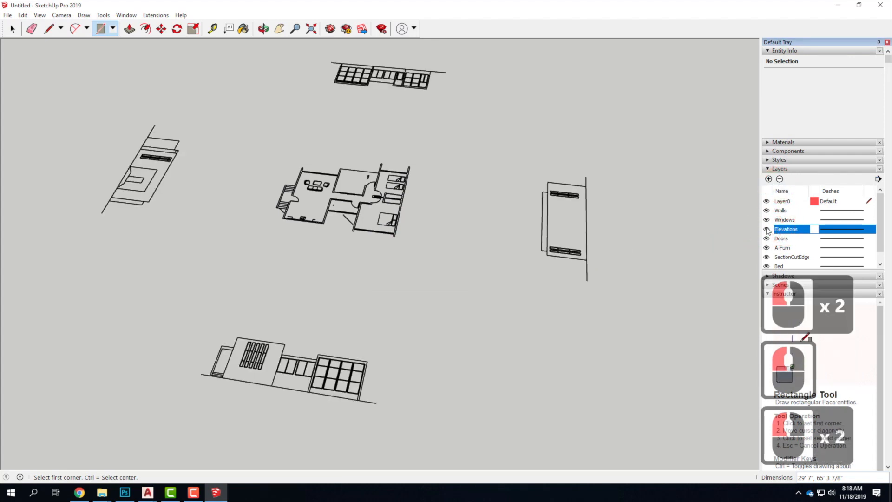
{"action": "left_click", "coordinate": [766, 239]}
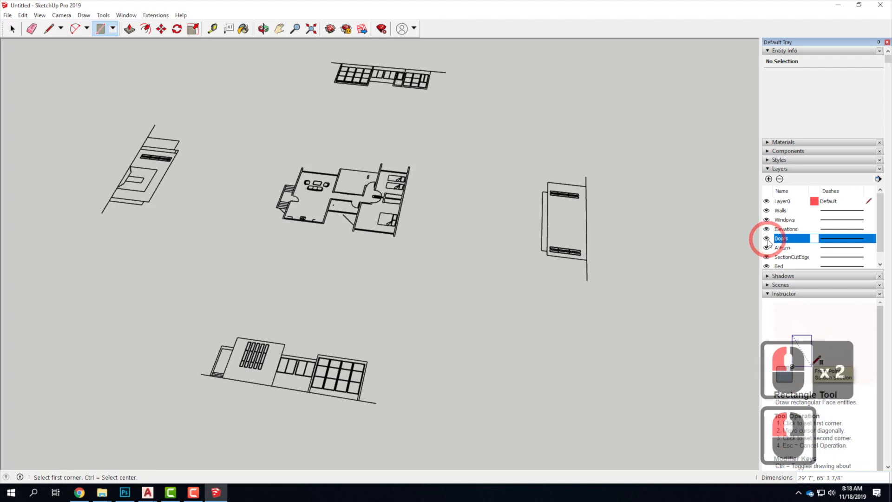
{"action": "left_click", "coordinate": [767, 238]}
{"action": "left_click", "coordinate": [767, 238]}
{"action": "left_click", "coordinate": [767, 238]}
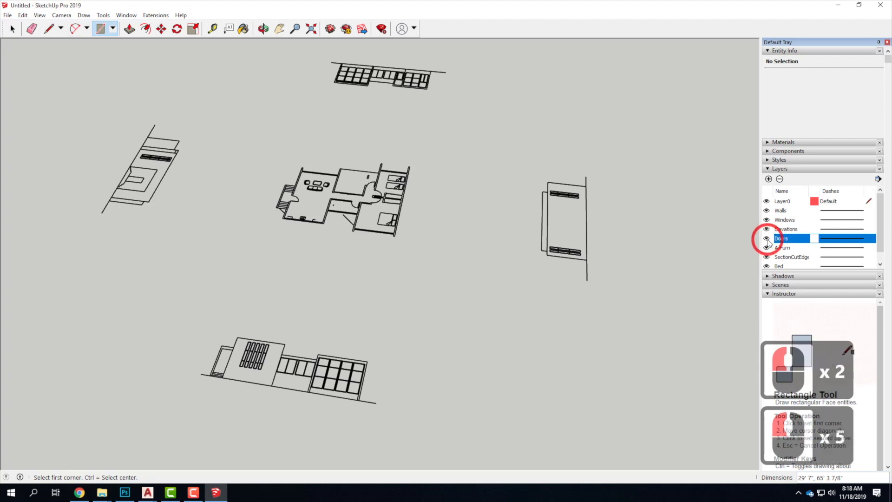
{"action": "double_click", "coordinate": [774, 238]}
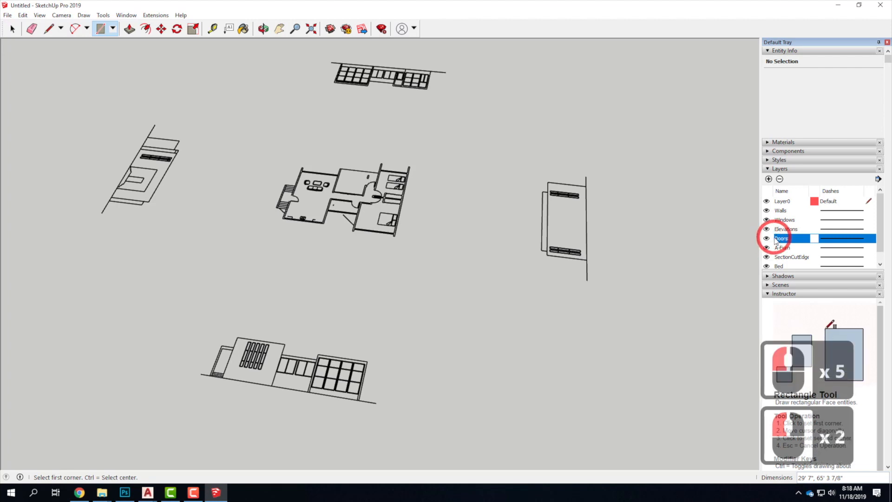
- Delete the Doors layer together with its contents
{"action": "left_click", "coordinate": [780, 179]}
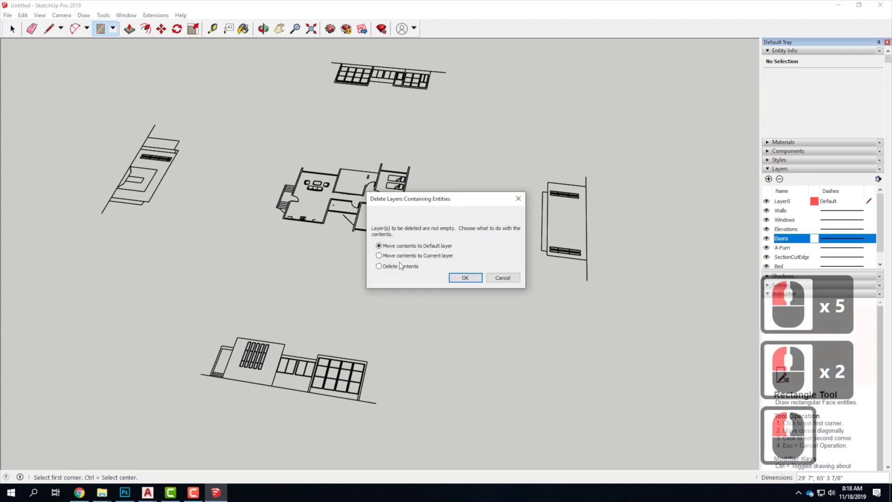
{"action": "left_click", "coordinate": [400, 266]}
{"action": "left_click", "coordinate": [474, 277]}
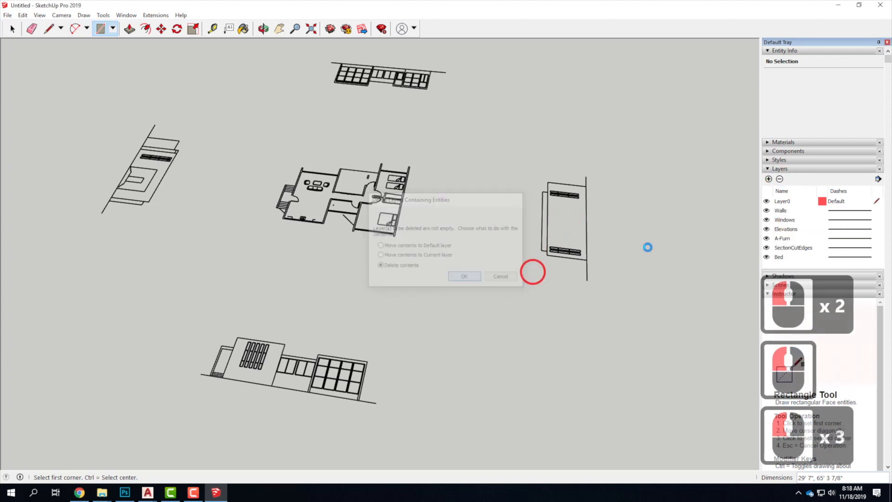
- Delete the A-Furn layer together with its contents
{"action": "left_click", "coordinate": [780, 238]}
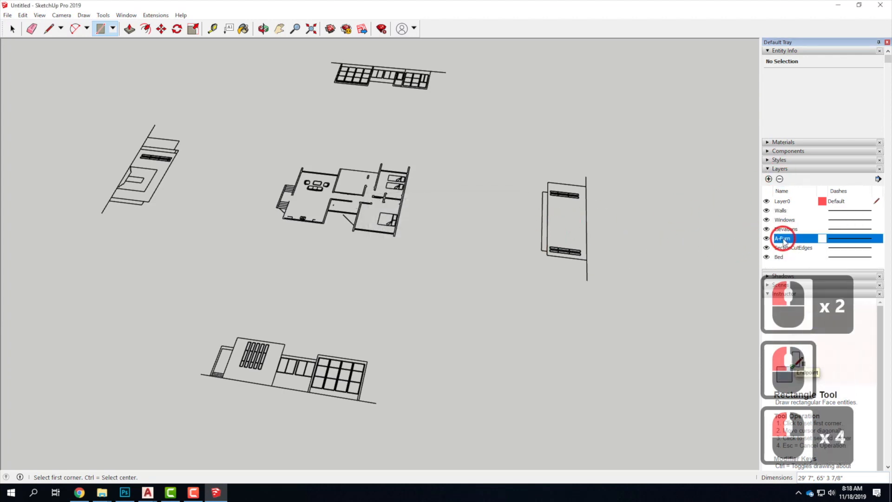
{"action": "left_click", "coordinate": [780, 179]}
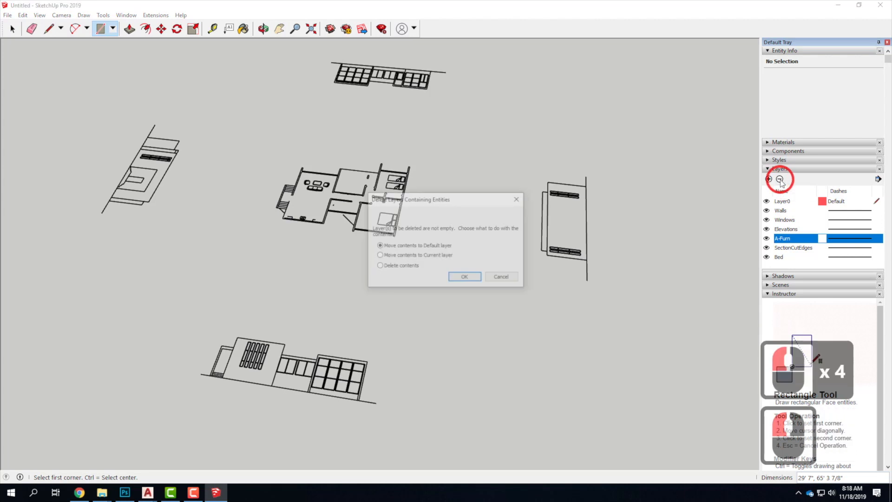
{"action": "left_click", "coordinate": [395, 267]}
{"action": "left_click", "coordinate": [465, 277]}
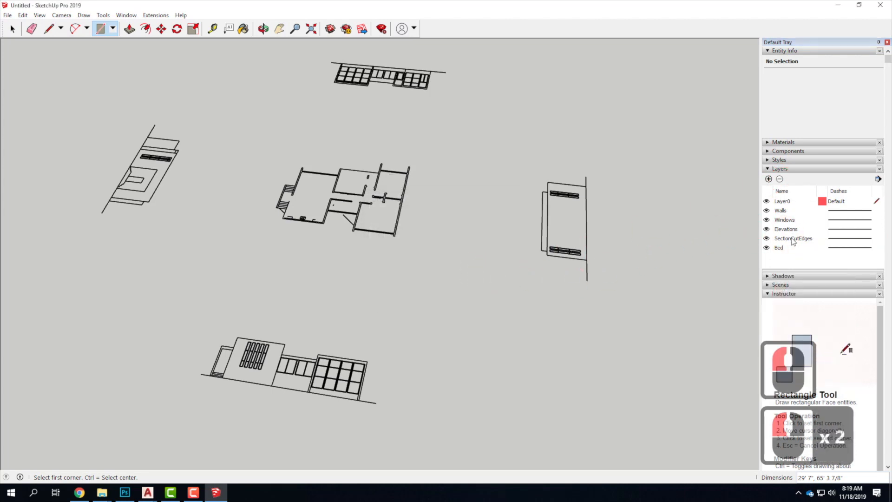
- Delete the SectionCutEdges layer together with its contents
{"action": "left_click", "coordinate": [792, 238]}
{"action": "left_click", "coordinate": [778, 181]}
{"action": "left_click", "coordinate": [779, 179]}
{"action": "left_click", "coordinate": [425, 265]}
{"action": "left_click", "coordinate": [471, 277]}
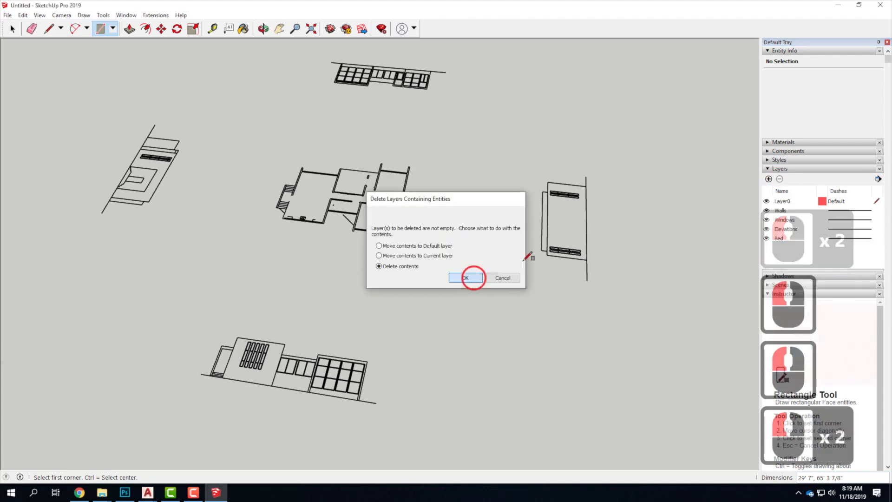
- Delete the Bed layer together with its contents
{"action": "left_click", "coordinate": [785, 239]}
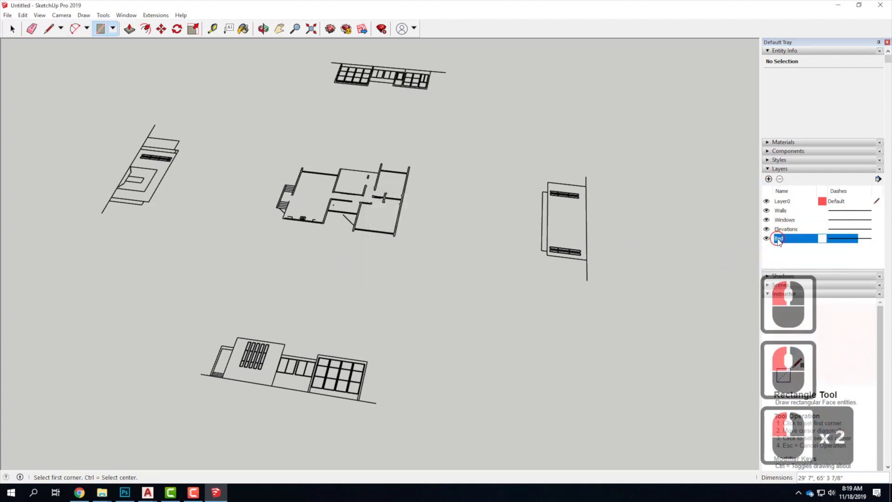
{"action": "left_click", "coordinate": [780, 180]}
{"action": "left_click", "coordinate": [410, 266]}
{"action": "left_click", "coordinate": [465, 278]}
{"action": "left_click", "coordinate": [784, 220]}
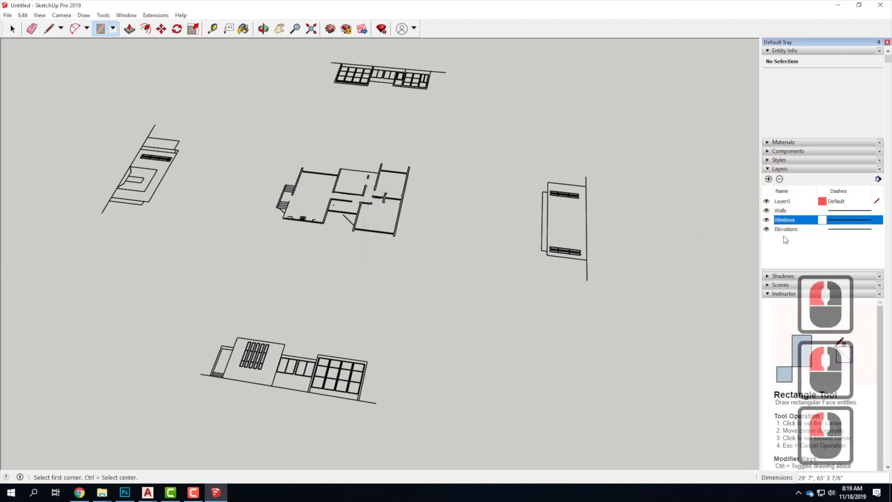
{"action": "left_click", "coordinate": [784, 216]}
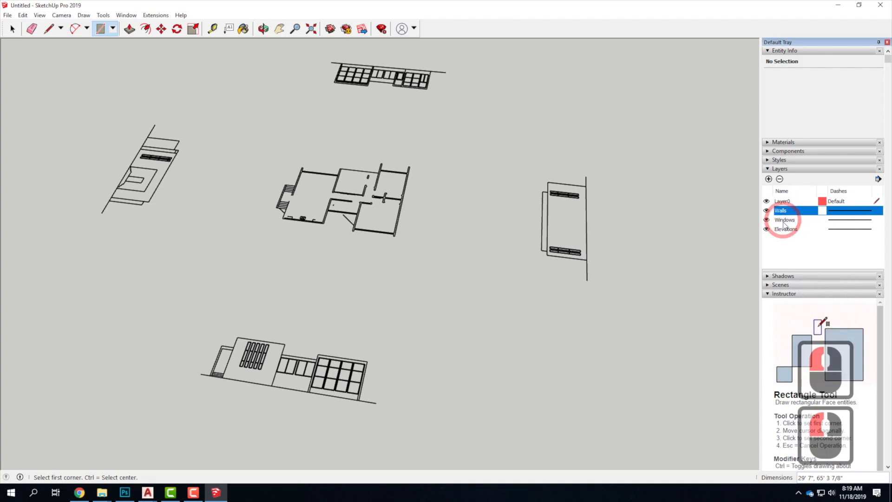
{"action": "left_click", "coordinate": [789, 226]}
{"action": "left_click", "coordinate": [787, 229]}
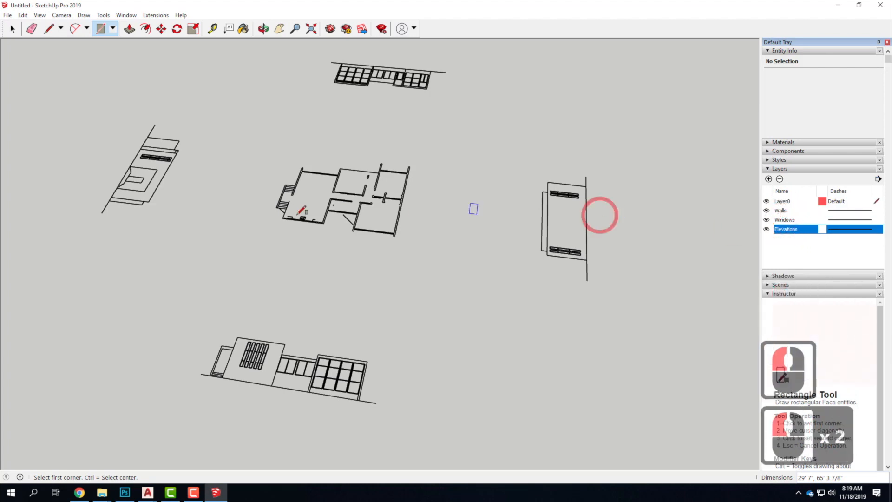
- Delete the long part of the stray diagonal line in the recess between the floor plan's two large front rooms
{"action": "key", "text": "space"}
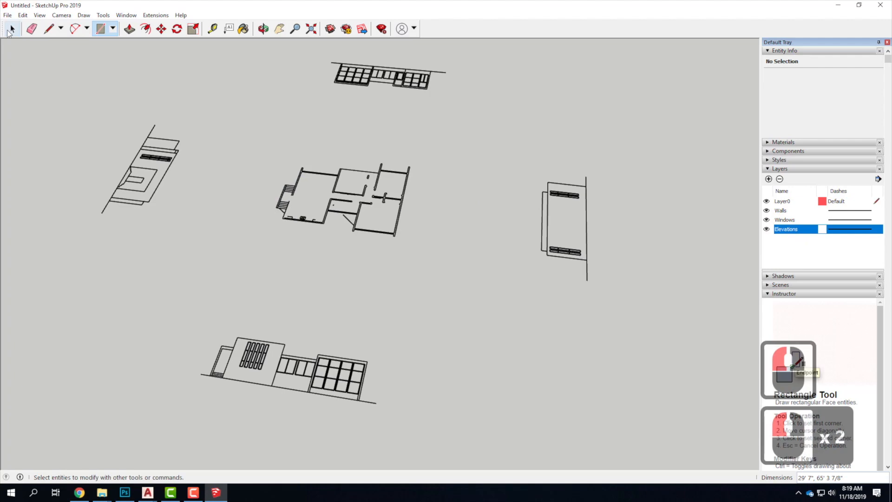
{"action": "left_click", "coordinate": [261, 155]}
{"action": "scroll", "coordinate": [330, 203], "scroll_direction": "up", "scroll_amount": 8}
{"action": "scroll", "coordinate": [278, 223], "scroll_direction": "up", "scroll_amount": 9}
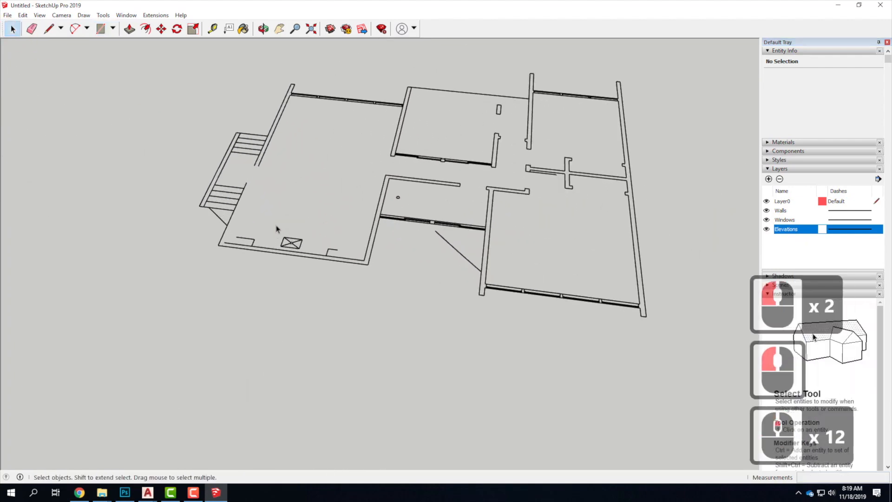
{"action": "key", "text": "o"}
{"action": "left_click_drag", "start_coordinate": [239, 229], "coordinate": [374, 249]}
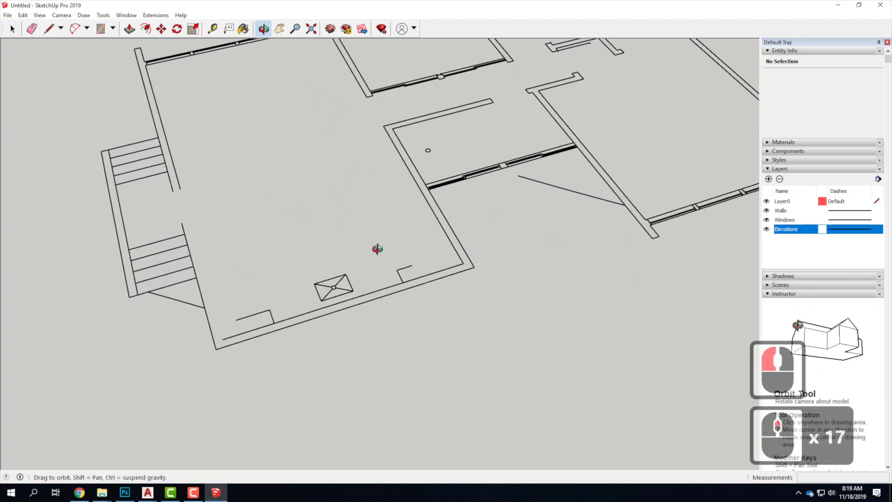
{"action": "key", "text": "space"}
{"action": "middle_click_drag", "start_coordinate": [374, 249], "coordinate": [229, 283]}
{"action": "scroll", "coordinate": [305, 313], "scroll_direction": "down", "scroll_amount": 5}
{"action": "scroll", "coordinate": [420, 271], "scroll_direction": "up", "scroll_amount": 3}
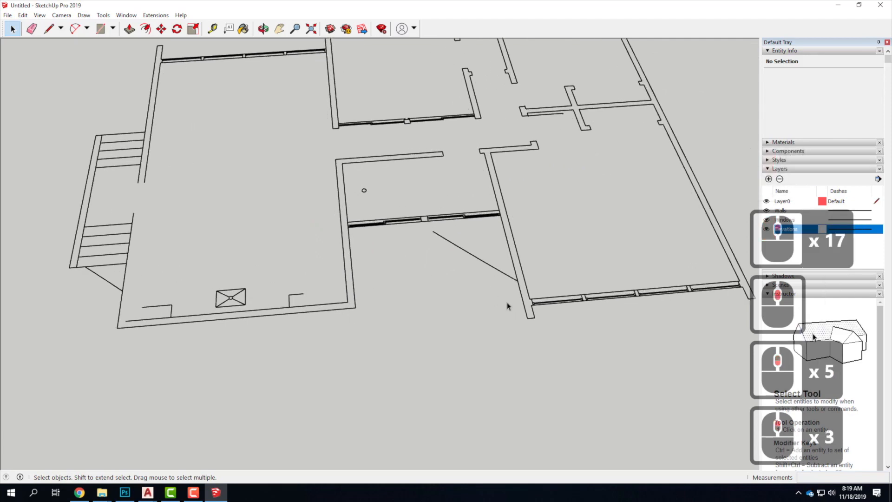
{"action": "left_click_drag", "start_coordinate": [460, 246], "coordinate": [431, 241]}
{"action": "key", "text": "Delete"}
{"action": "left_click_drag", "start_coordinate": [426, 231], "coordinate": [426, 229]}
{"action": "key", "text": "Delete"}
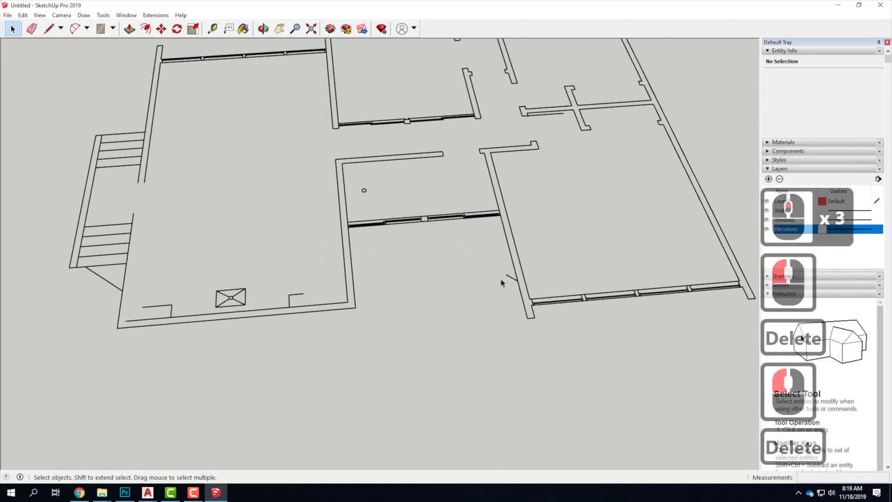
- Delete the leftover stubs of the diagonal line where it meets the outer wall of the right-hand room
{"action": "left_click", "coordinate": [509, 277]}
{"action": "key", "text": "Delete"}
{"action": "mouse_move", "coordinate": [515, 285]}
{"action": "left_mouse_down"}
{"action": "mouse_move", "coordinate": [499, 268]}
{"action": "mouse_move", "coordinate": [522, 290]}
{"action": "left_mouse_up"}
{"action": "key", "text": "Delete"}
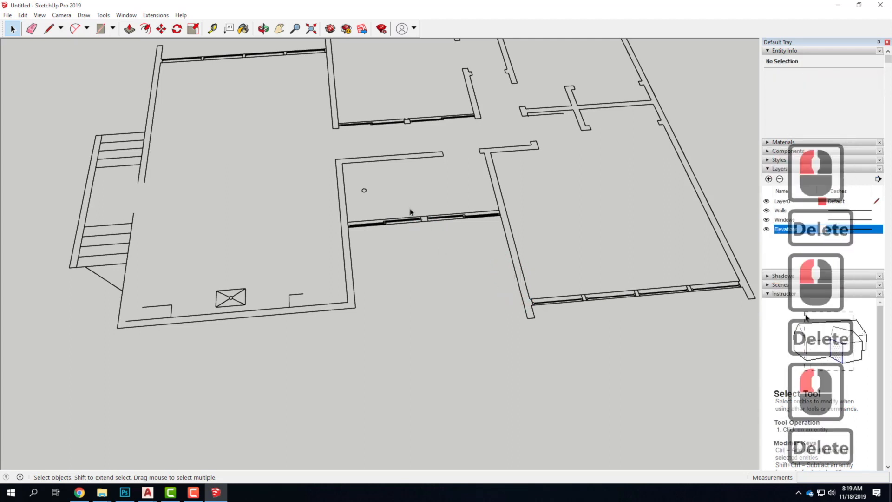
- Delete the small circle in the middle room and the crossed box and L-shaped lines along the large room's lower wall
{"action": "left_click", "coordinate": [362, 189]}
{"action": "left_click", "coordinate": [438, 238]}
{"action": "left_click", "coordinate": [307, 288]}
{"action": "left_click", "coordinate": [284, 299]}
{"action": "key", "text": "Delete"}
{"action": "left_click_drag", "start_coordinate": [199, 270], "coordinate": [248, 310]}
{"action": "key", "text": "Delete"}
{"action": "left_click_drag", "start_coordinate": [161, 315], "coordinate": [161, 314]}
{"action": "key", "text": "Delete"}
- Delete the thin line beside the cross-shaped interior wall and the small stray edges at that wall's end
{"action": "scroll", "coordinate": [138, 383], "scroll_direction": "down", "scroll_amount": 3}
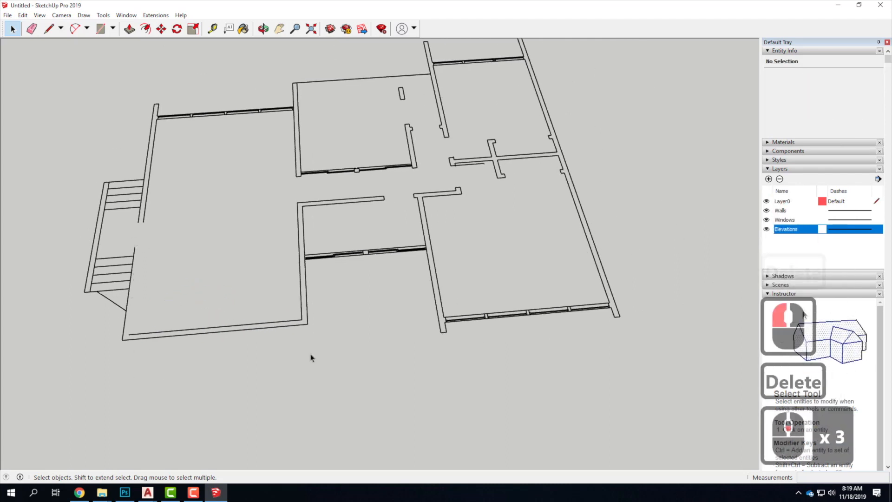
{"action": "scroll", "coordinate": [378, 196], "scroll_direction": "down", "scroll_amount": 3}
{"action": "scroll", "coordinate": [427, 190], "scroll_direction": "up", "scroll_amount": 10}
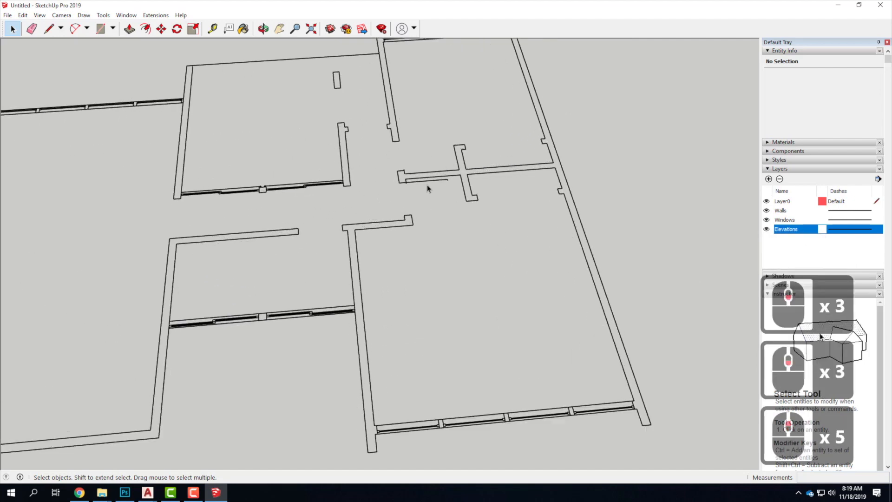
{"action": "left_click", "coordinate": [447, 177]}
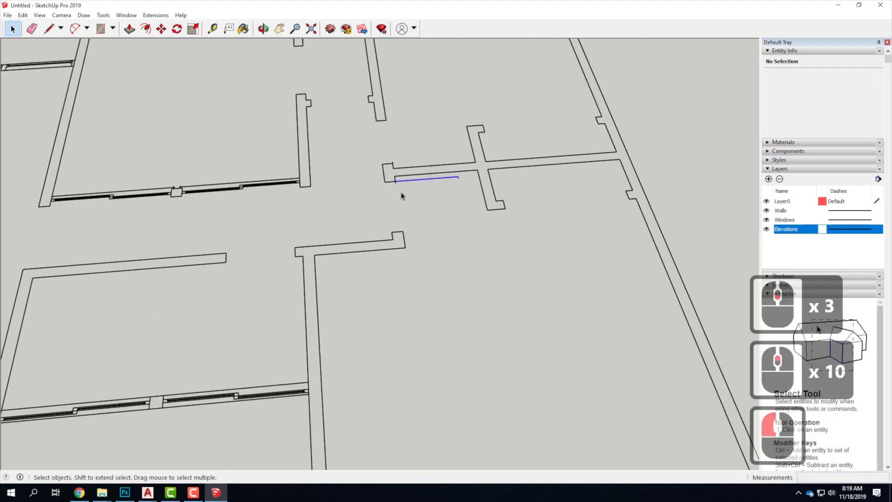
{"action": "key", "text": "Delete"}
{"action": "scroll", "coordinate": [404, 193], "scroll_direction": "up", "scroll_amount": 6}
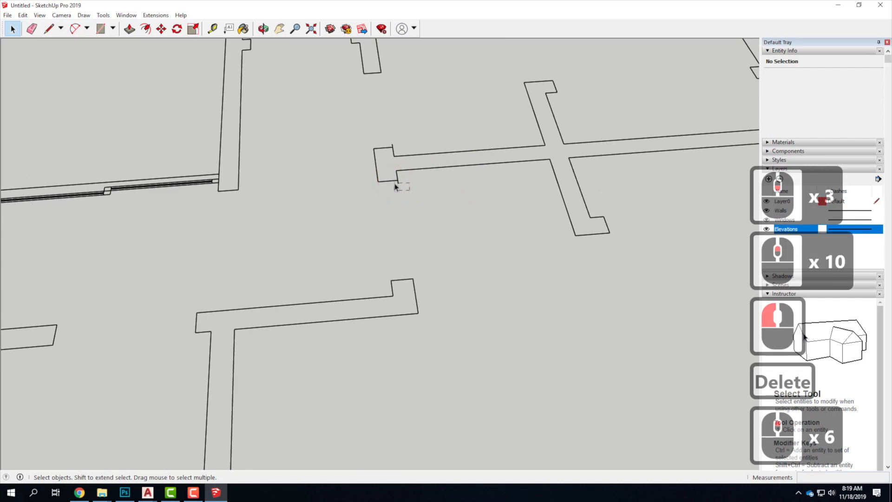
{"action": "left_click", "coordinate": [398, 172]}
{"action": "key", "text": "Delete"}
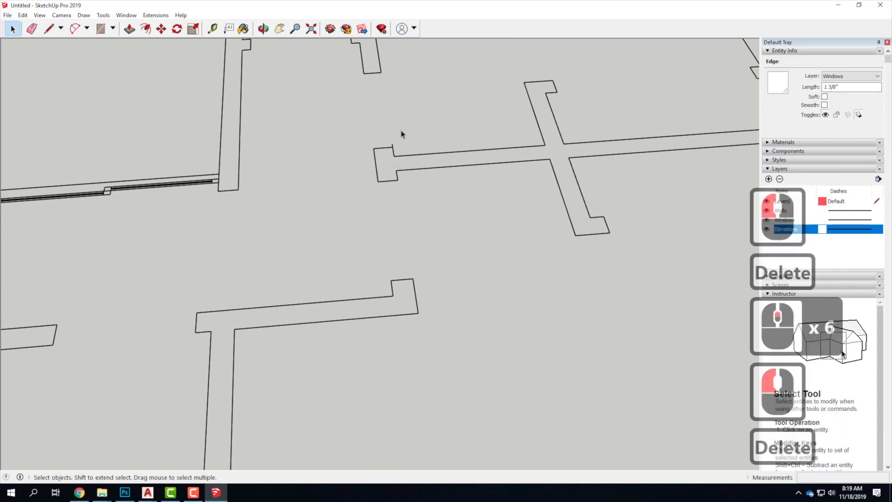
{"action": "left_click", "coordinate": [392, 147]}
{"action": "key", "text": "Delete"}
- Check which floor plan lines the Windows layer contains by repeatedly hiding and showing it
{"action": "scroll", "coordinate": [254, 217], "scroll_direction": "down", "scroll_amount": 4}
{"action": "scroll", "coordinate": [255, 217], "scroll_direction": "down", "scroll_amount": 11}
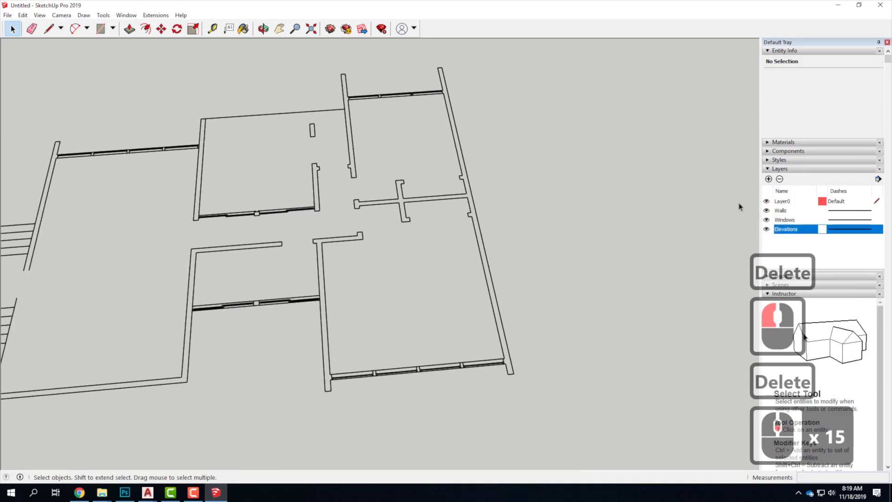
{"action": "left_click", "coordinate": [767, 222]}
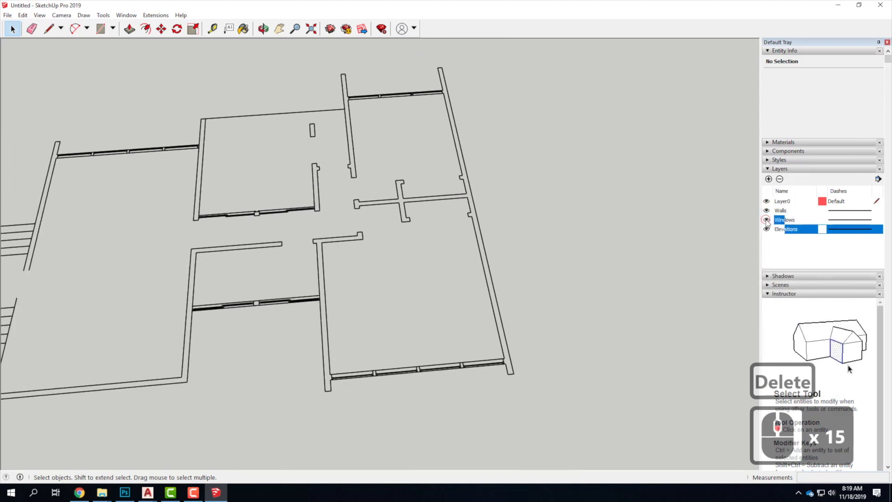
{"action": "left_click", "coordinate": [767, 222]}
{"action": "left_click", "coordinate": [767, 221]}
{"action": "left_click", "coordinate": [767, 221]}
{"action": "left_click", "coordinate": [767, 221]}
{"action": "left_click", "coordinate": [767, 221]}
{"action": "left_click", "coordinate": [767, 221]}
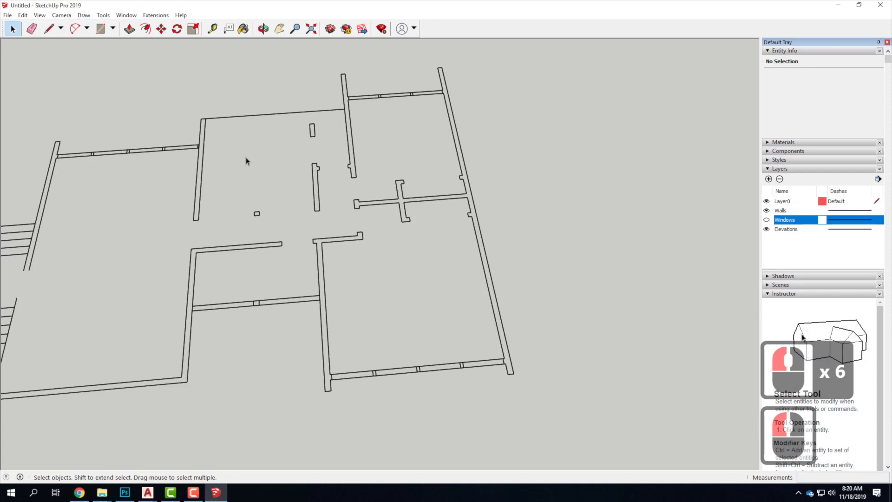
- Delete the Windows layer together with its contents
{"action": "left_click", "coordinate": [780, 179]}
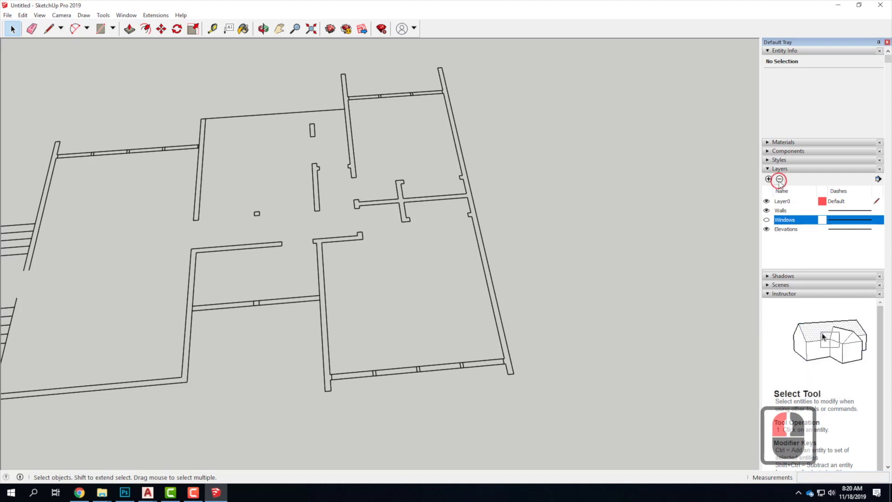
{"action": "left_click", "coordinate": [401, 266]}
{"action": "left_click", "coordinate": [462, 277]}
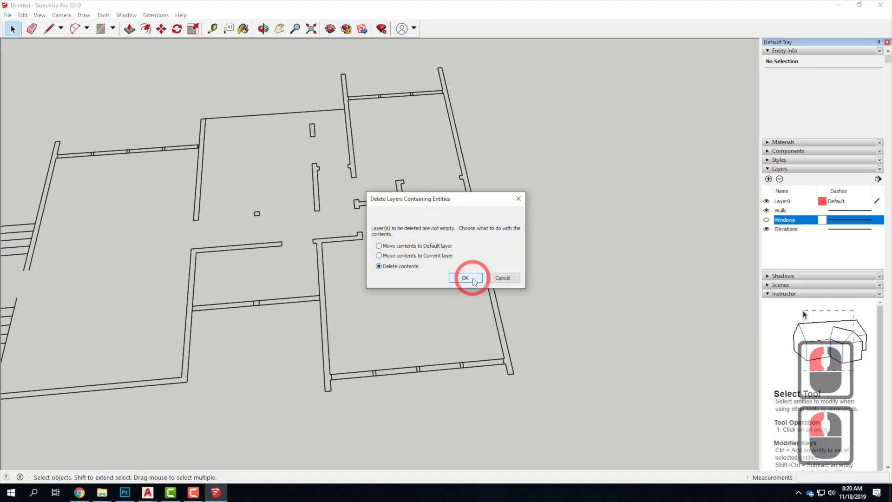
- Check what the Walls and Elevations layers contain by hiding each one and showing it again
{"action": "left_click", "coordinate": [767, 210]}
{"action": "left_click", "coordinate": [766, 210]}
{"action": "scroll", "coordinate": [528, 216], "scroll_direction": "down", "scroll_amount": 1}
{"action": "scroll", "coordinate": [528, 216], "scroll_direction": "down", "scroll_amount": 16}
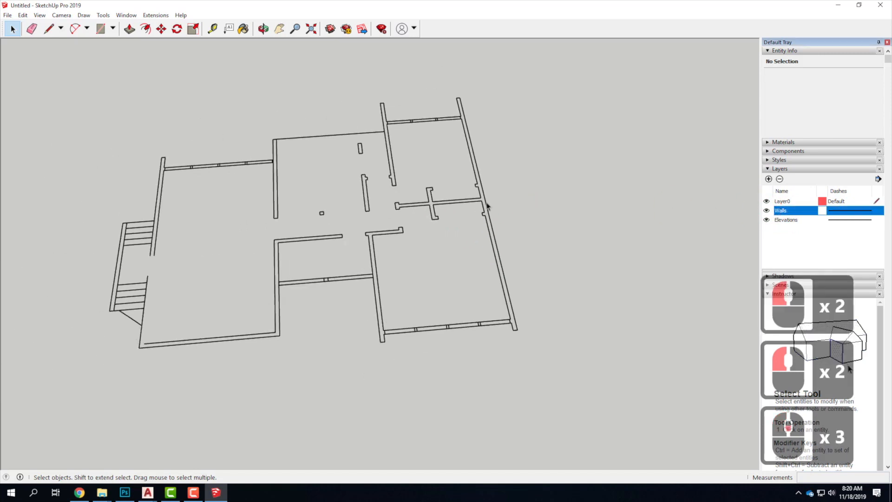
{"action": "left_click", "coordinate": [766, 220]}
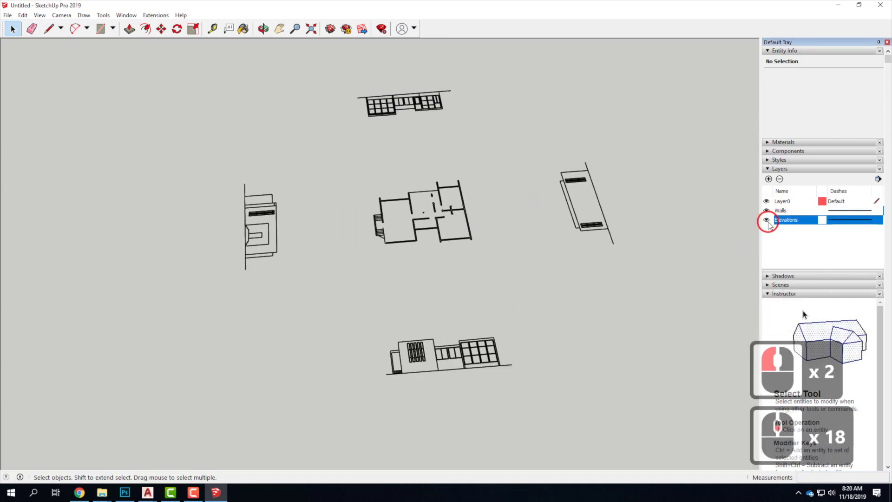
{"action": "left_click", "coordinate": [766, 220]}
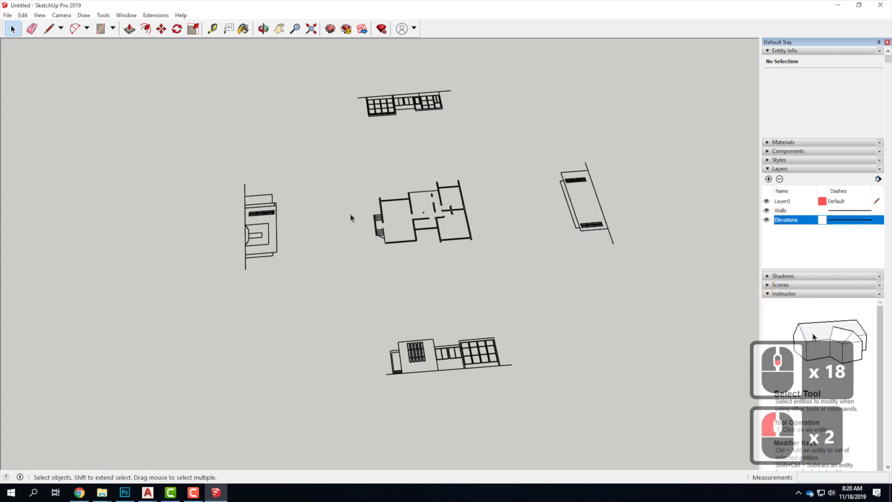
- Delete the diagonal line segments between the foot of the side stairs and the large room's outer wall
{"action": "scroll", "coordinate": [378, 275], "scroll_direction": "up", "scroll_amount": 17}
{"action": "left_click", "coordinate": [370, 247]}
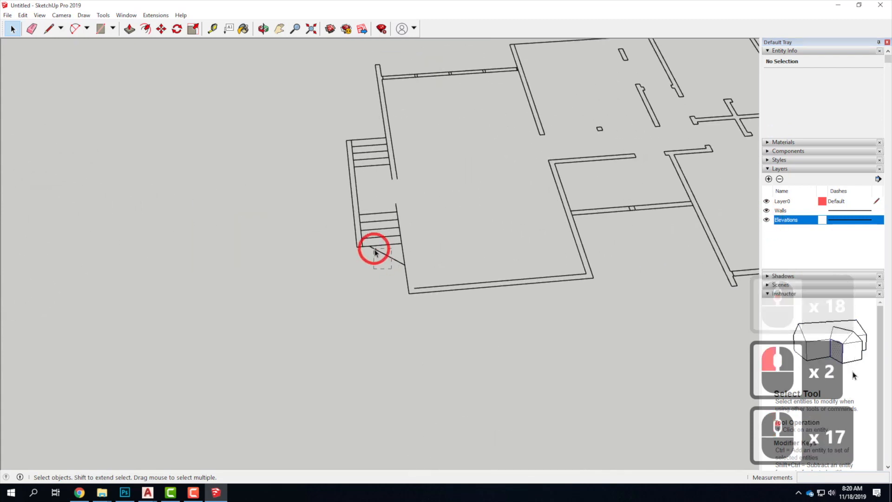
{"action": "key", "text": "Delete"}
{"action": "scroll", "coordinate": [375, 255], "scroll_direction": "up", "scroll_amount": 10}
{"action": "scroll", "coordinate": [364, 242], "scroll_direction": "up", "scroll_amount": 1}
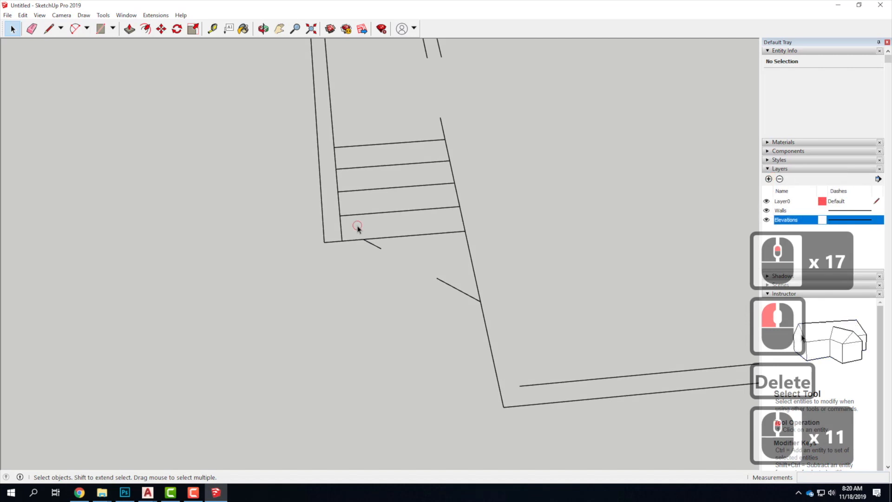
{"action": "left_click", "coordinate": [388, 260]}
{"action": "key", "text": "Delete"}
{"action": "left_click", "coordinate": [502, 330]}
{"action": "key", "text": "Delete"}
{"action": "scroll", "coordinate": [384, 339], "scroll_direction": "down", "scroll_amount": 17}
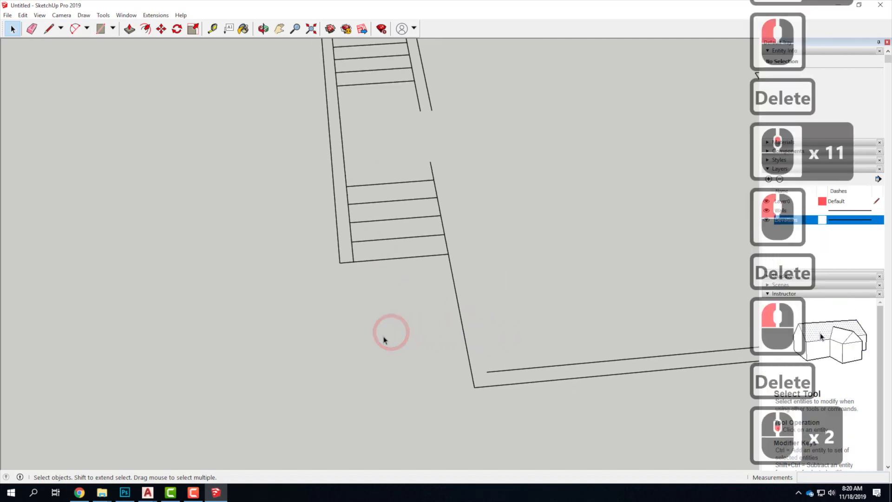
{"action": "scroll", "coordinate": [319, 328], "scroll_direction": "down", "scroll_amount": 11}
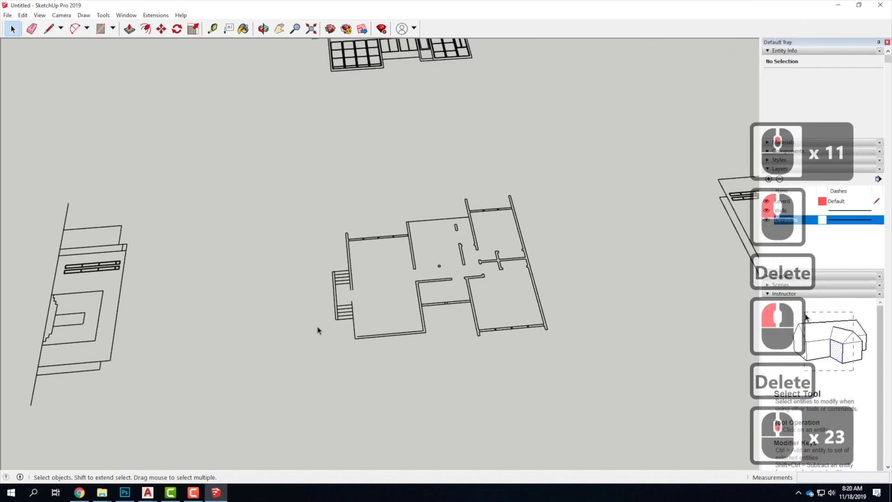
{"action": "scroll", "coordinate": [294, 145], "scroll_direction": "down", "scroll_amount": 4}
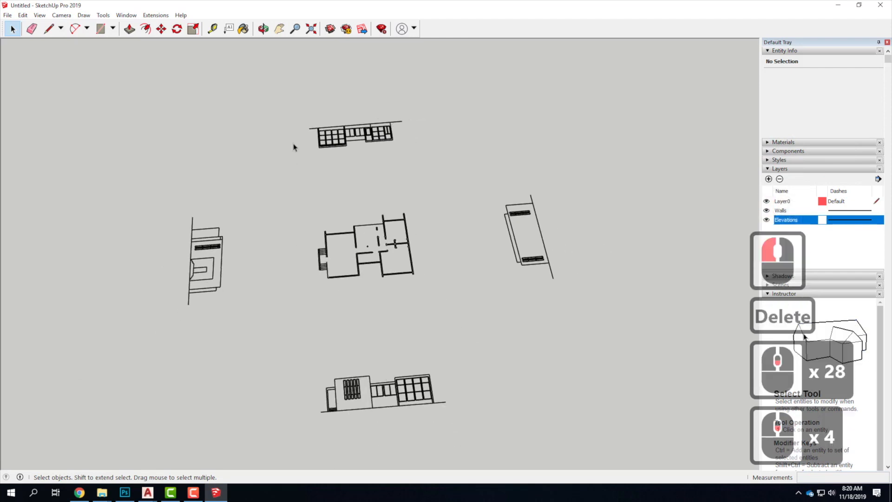
{"action": "left_click", "coordinate": [788, 231]}
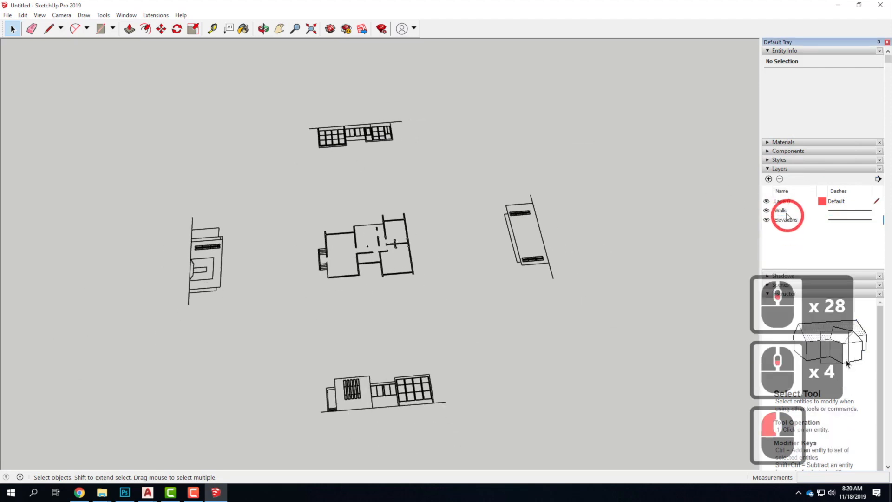
- Select all the imported drawings and move them together closer to the model origin
{"action": "left_click", "coordinate": [785, 202]}
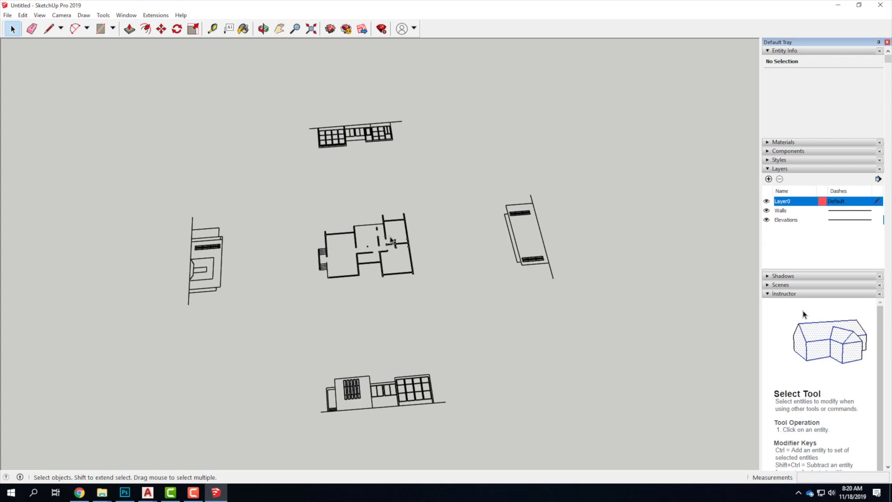
{"action": "scroll", "coordinate": [245, 180], "scroll_direction": "down", "scroll_amount": 20}
{"action": "left_click_drag", "start_coordinate": [309, 140], "coordinate": [442, 238]}
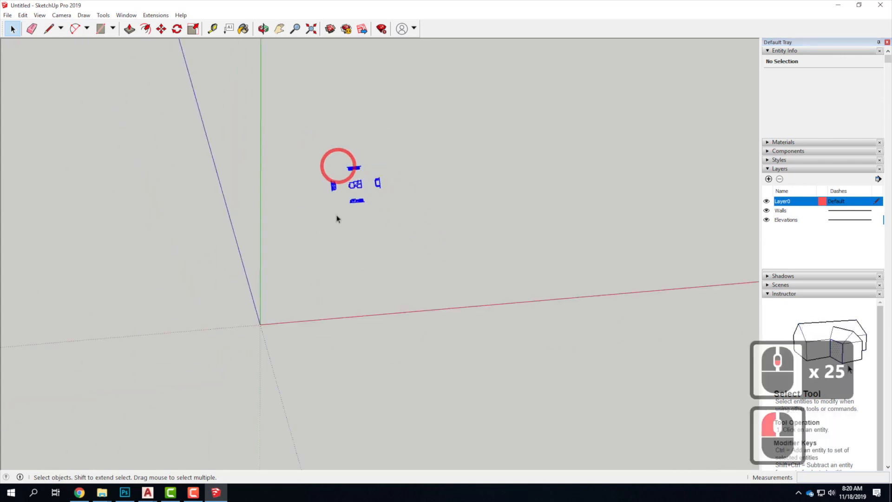
{"action": "left_click", "coordinate": [160, 29]}
{"action": "left_click", "coordinate": [356, 185]}
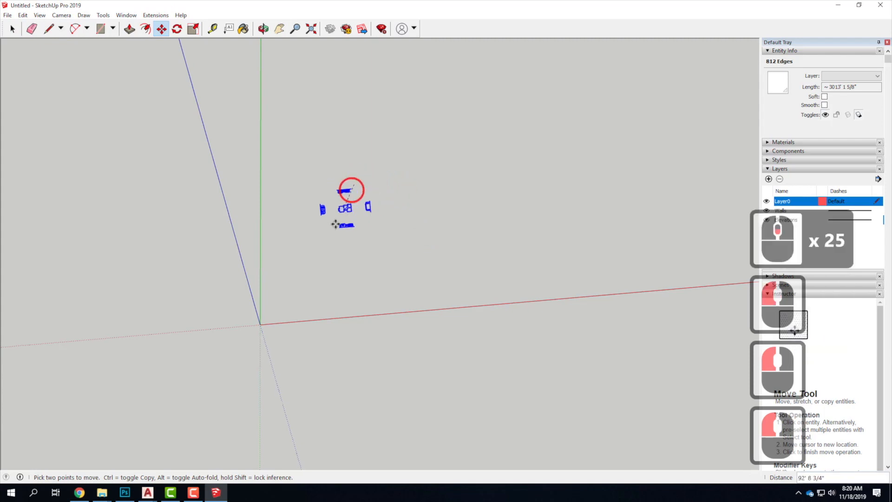
{"action": "left_click", "coordinate": [291, 294]}
{"action": "scroll", "coordinate": [278, 293], "scroll_direction": "up", "scroll_amount": 13}
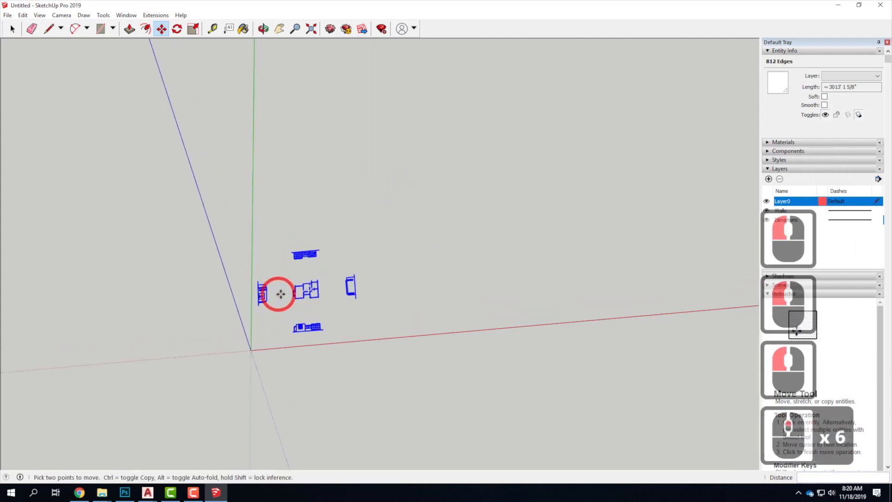
{"action": "scroll", "coordinate": [271, 350], "scroll_direction": "up", "scroll_amount": 6}
{"action": "key", "text": "Escape"}
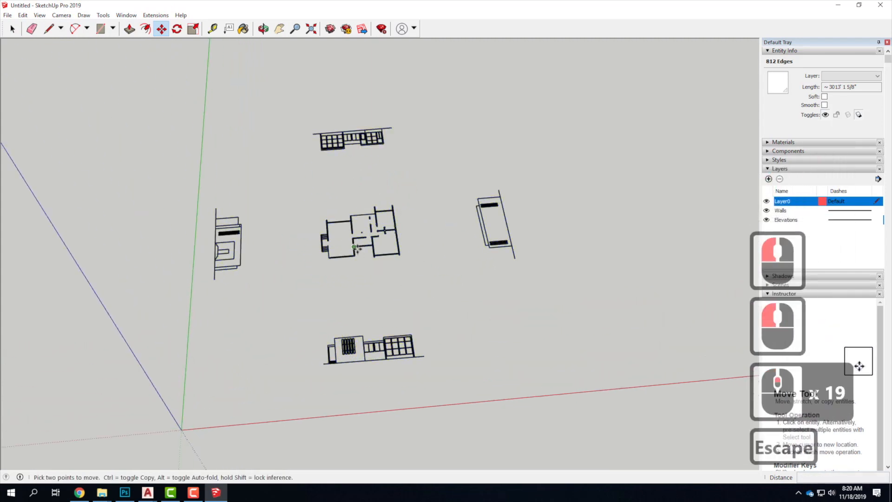
- Examine the relocated floor plan up close and its arrangement with the surrounding elevations
{"action": "scroll", "coordinate": [436, 293], "scroll_direction": "up", "scroll_amount": 4}
{"action": "scroll", "coordinate": [441, 296], "scroll_direction": "down", "scroll_amount": 6}
{"action": "middle_click_drag", "start_coordinate": [441, 296], "coordinate": [416, 293]}
{"action": "scroll", "coordinate": [403, 270], "scroll_direction": "up", "scroll_amount": 11}
{"action": "scroll", "coordinate": [403, 269], "scroll_direction": "up", "scroll_amount": 6}
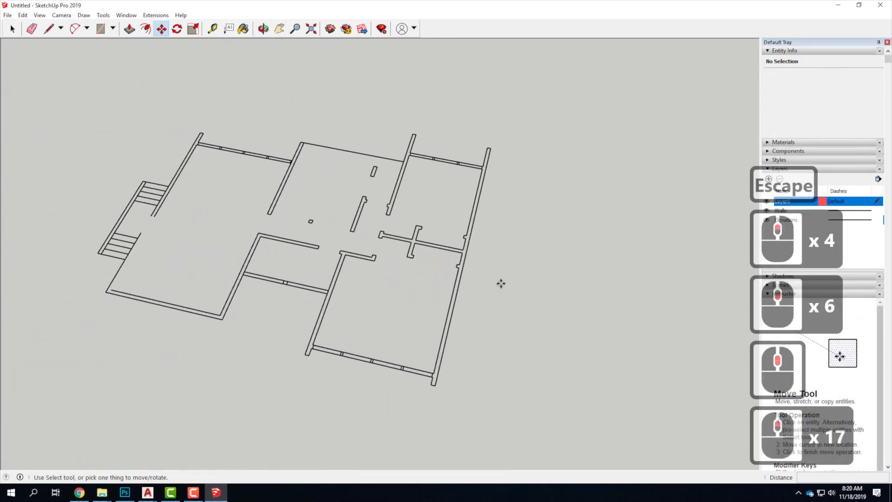
{"action": "scroll", "coordinate": [501, 281], "scroll_direction": "down", "scroll_amount": 3}
{"action": "scroll", "coordinate": [343, 229], "scroll_direction": "down", "scroll_amount": 5}
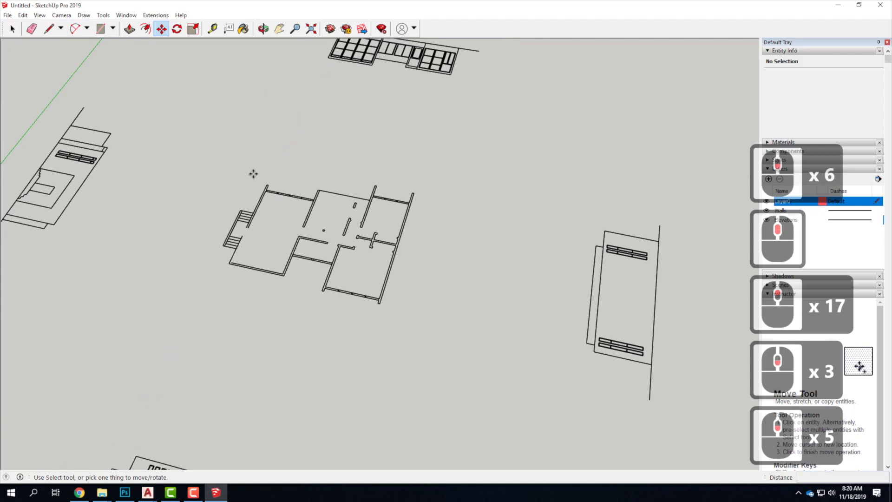
{"action": "scroll", "coordinate": [371, 207], "scroll_direction": "down", "scroll_amount": 4}
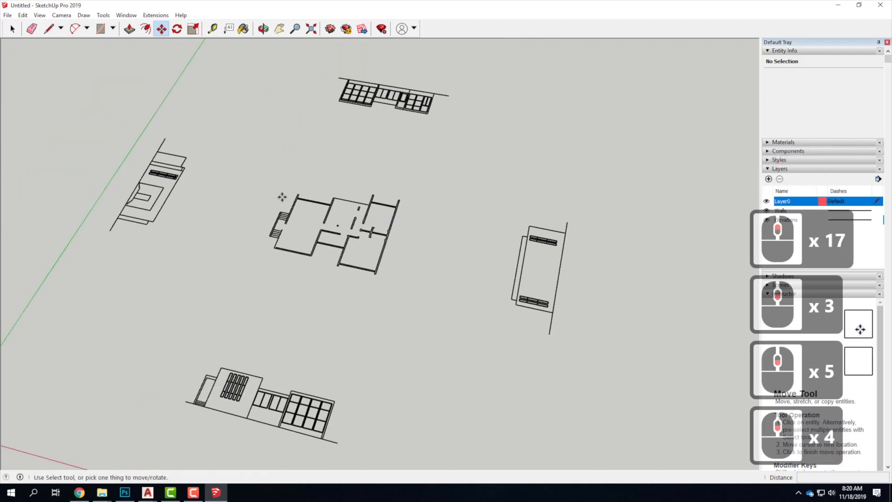
- Select all edges of the central floor plan and make them a group
{"action": "left_click", "coordinate": [12, 30]}
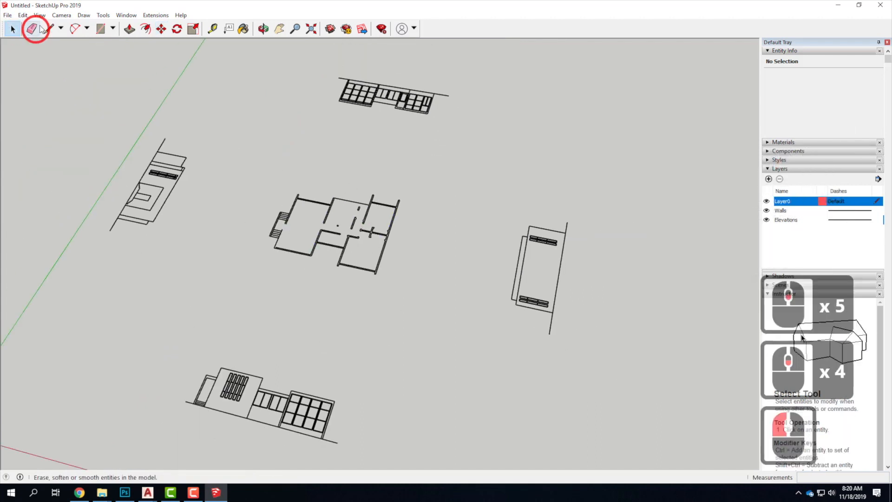
{"action": "left_click_drag", "start_coordinate": [239, 149], "coordinate": [457, 332]}
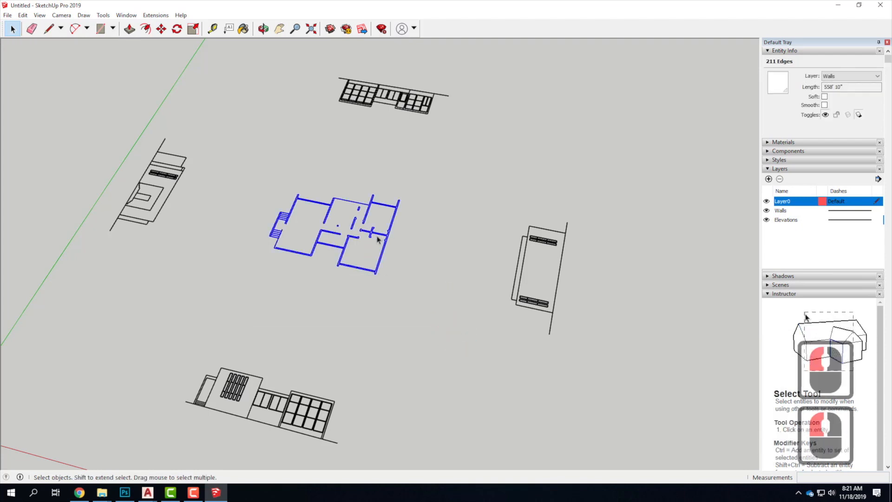
{"action": "right_click", "coordinate": [348, 241]}
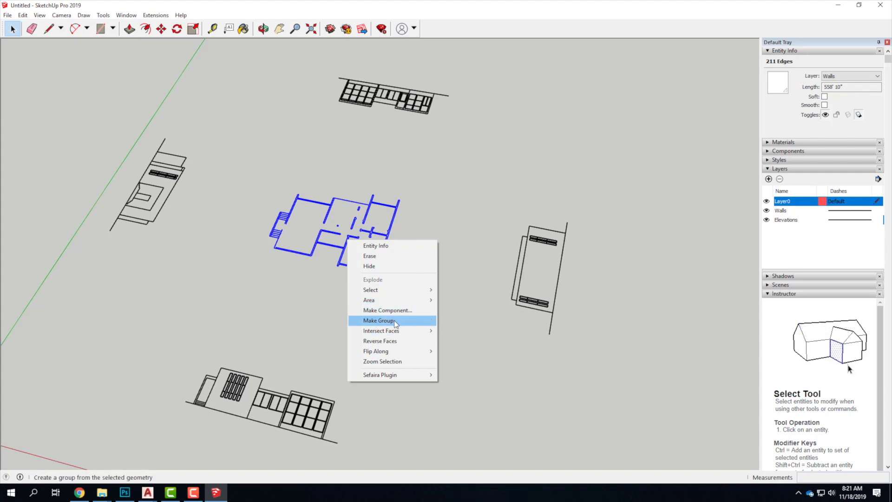
{"action": "left_click", "coordinate": [395, 321]}
{"action": "left_click", "coordinate": [332, 249]}
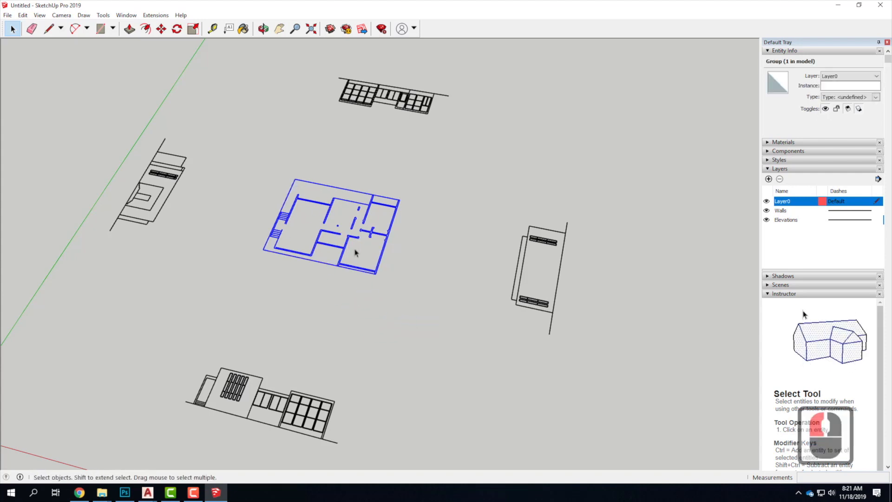
- Make a group of the elevation on the stair side of the floor plan, beside the green axis
{"action": "left_click_drag", "start_coordinate": [59, 95], "coordinate": [222, 282]}
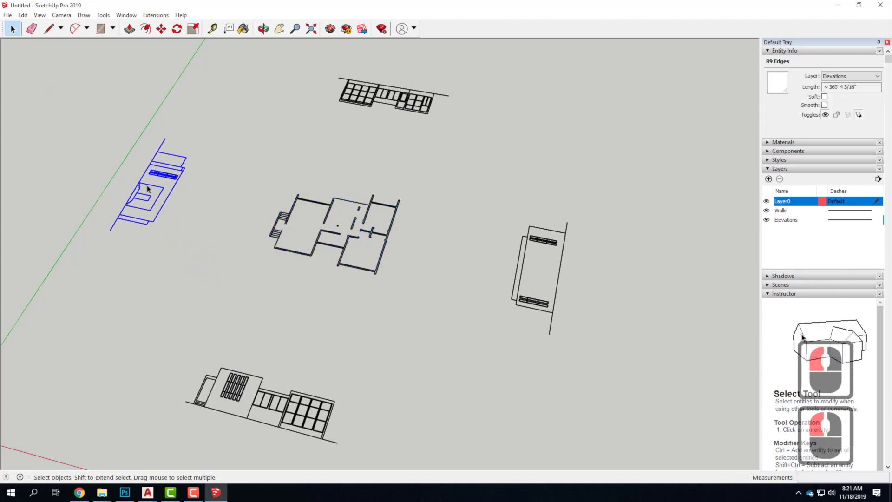
{"action": "left_click_drag", "start_coordinate": [89, 111], "coordinate": [239, 279]}
{"action": "right_click", "coordinate": [172, 187]}
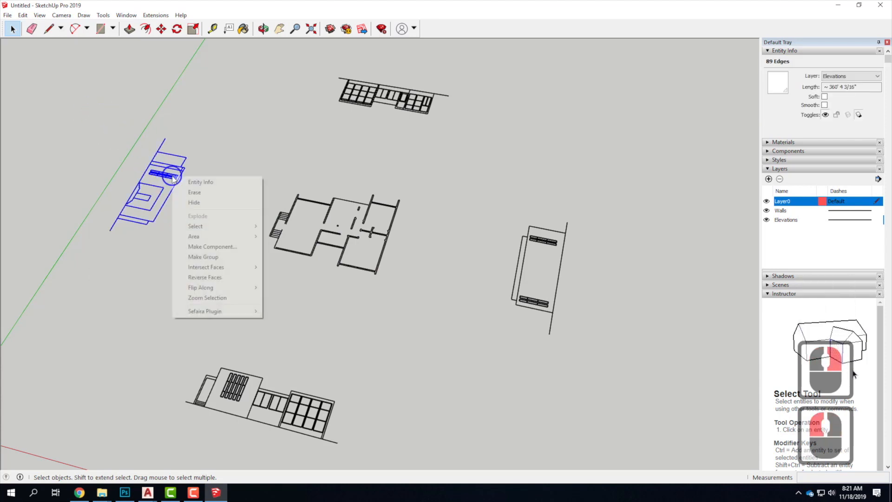
{"action": "left_click", "coordinate": [219, 255]}
- Select the elevation drawing in front of the floor plan, nearest the red axis, and make it a group
{"action": "left_click_drag", "start_coordinate": [149, 324], "coordinate": [367, 448]}
{"action": "left_click", "coordinate": [291, 419]}
{"action": "left_click_drag", "start_coordinate": [195, 351], "coordinate": [349, 440]}
{"action": "right_click", "coordinate": [312, 409]}
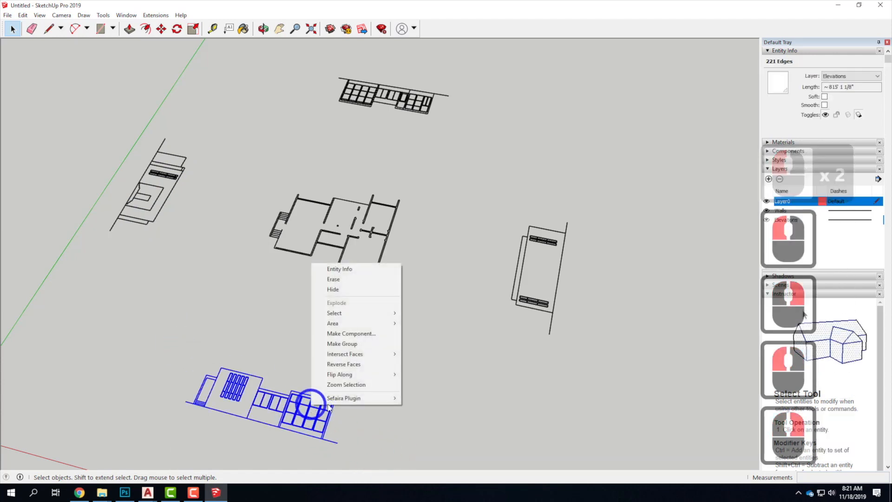
{"action": "left_click", "coordinate": [361, 342]}
- Group the edges of the side elevation on the side of the floor plan opposite the stairs
{"action": "left_click", "coordinate": [504, 230]}
{"action": "left_click_drag", "start_coordinate": [472, 186], "coordinate": [597, 372]}
{"action": "right_click", "coordinate": [545, 304]}
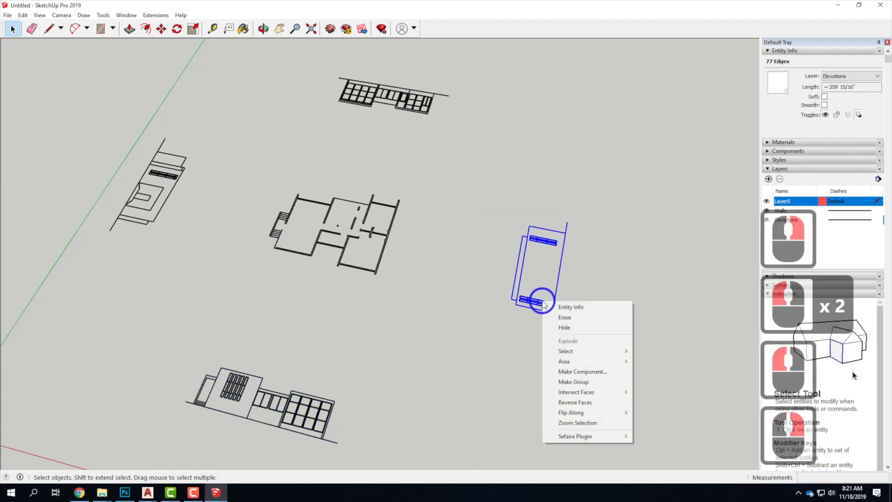
{"action": "left_click", "coordinate": [590, 385]}
- Select the whole rear elevation drawing behind the floor plan and make it a group
{"action": "left_click", "coordinate": [353, 91]}
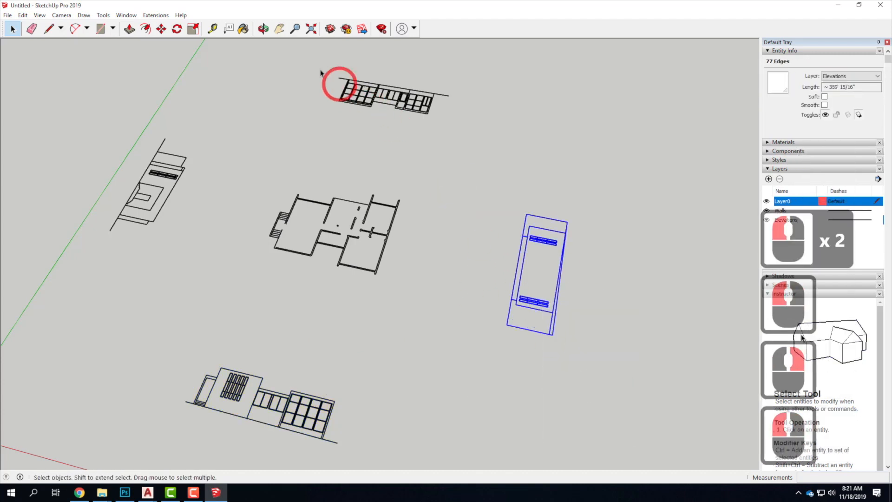
{"action": "left_click_drag", "start_coordinate": [312, 62], "coordinate": [492, 143]}
{"action": "left_click", "coordinate": [435, 107]}
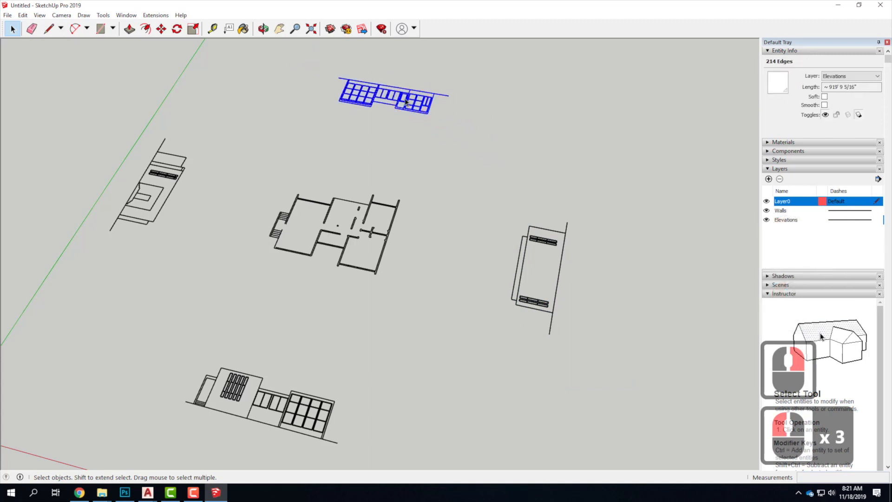
{"action": "right_click", "coordinate": [405, 98]}
{"action": "left_click", "coordinate": [450, 182]}
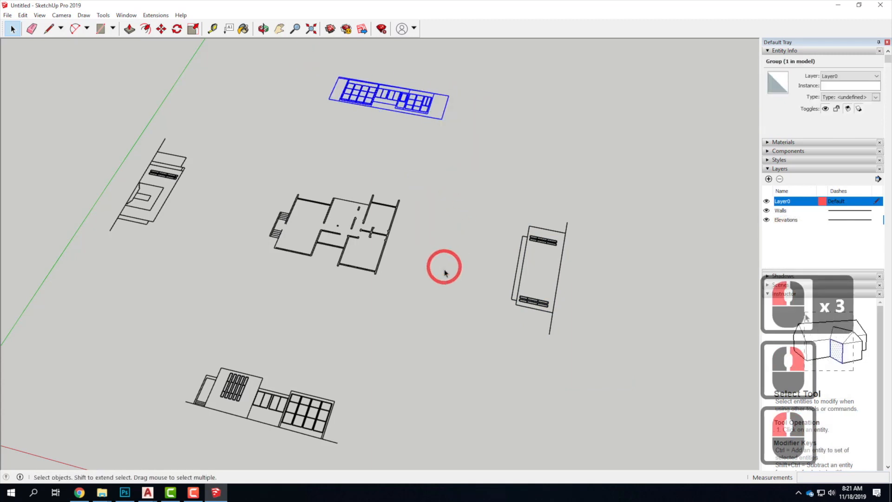
- Check the new groups by selecting the floor plan and the front elevation in turn
{"action": "left_click", "coordinate": [328, 237]}
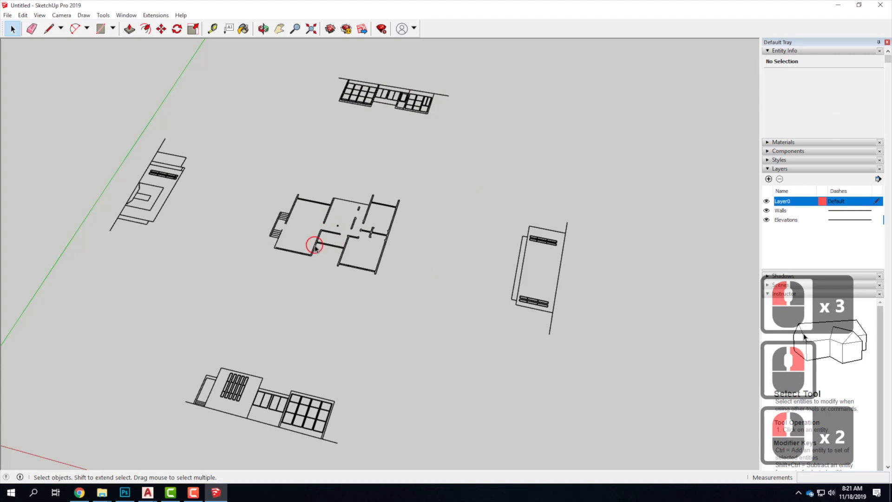
{"action": "left_click", "coordinate": [315, 246]}
{"action": "left_click", "coordinate": [289, 342]}
{"action": "left_click", "coordinate": [251, 374]}
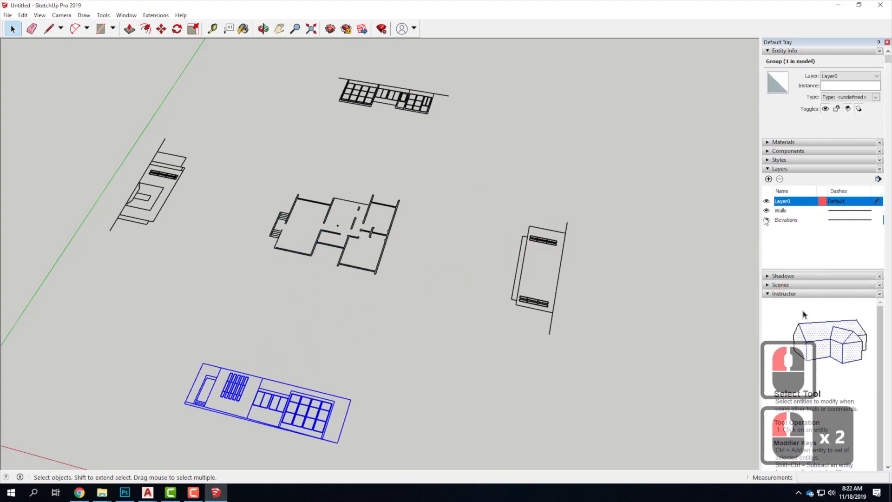
- Check that the Elevations and Walls layers still control the grouped drawings by hiding and showing each layer
{"action": "left_click", "coordinate": [767, 219]}
{"action": "left_click", "coordinate": [766, 219]}
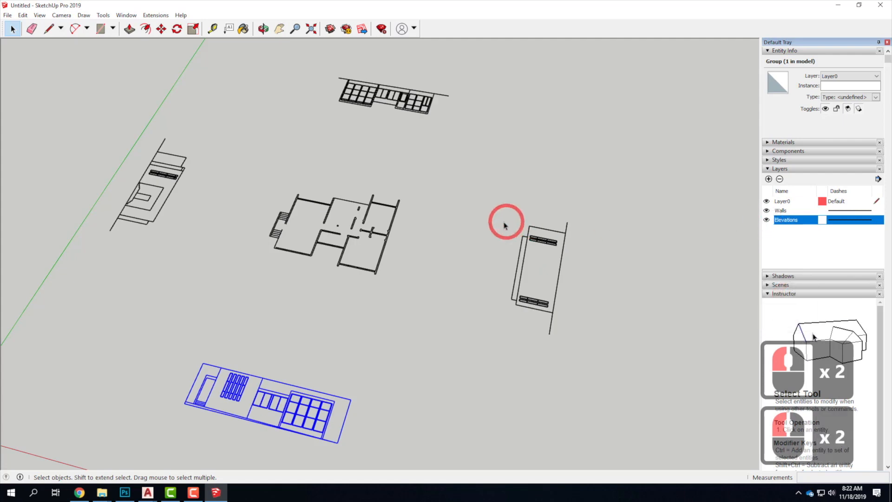
{"action": "left_click", "coordinate": [294, 191]}
{"action": "left_click", "coordinate": [512, 207]}
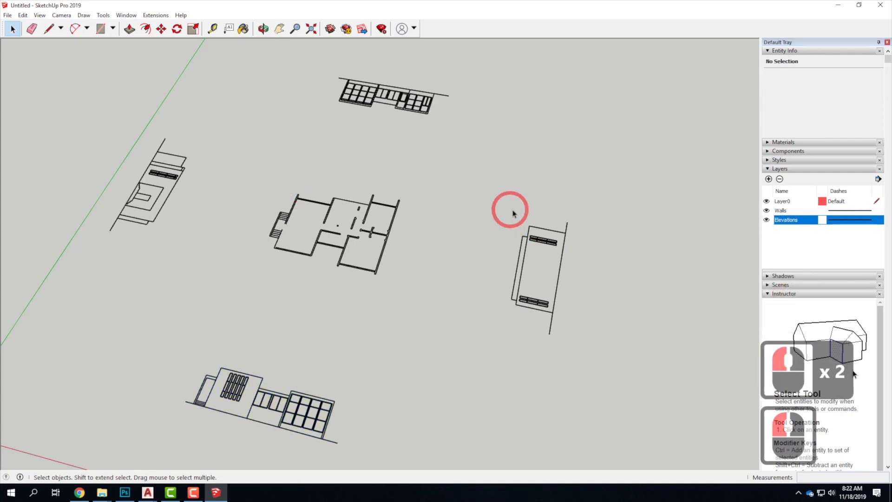
{"action": "left_click", "coordinate": [766, 211]}
{"action": "left_click", "coordinate": [766, 210]}
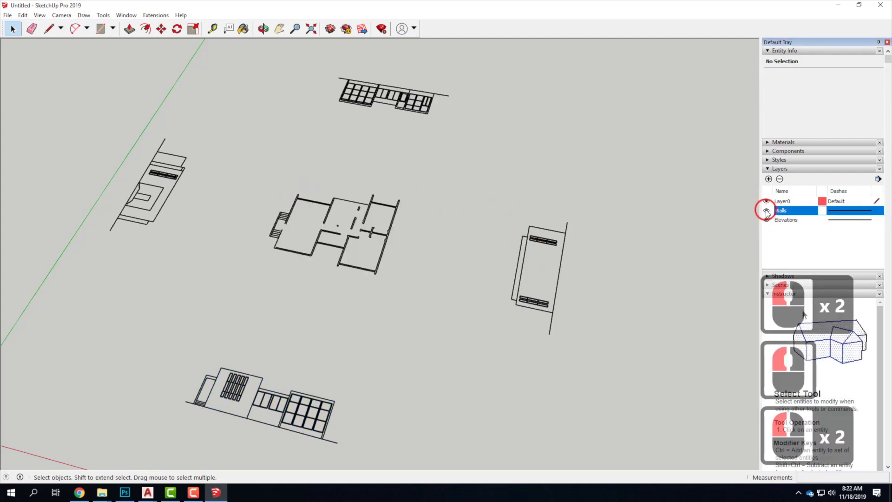
- Select the floor plan group to check it, deselect it, and inspect its walls up close
{"action": "scroll", "coordinate": [289, 210], "scroll_direction": "up", "scroll_amount": 9}
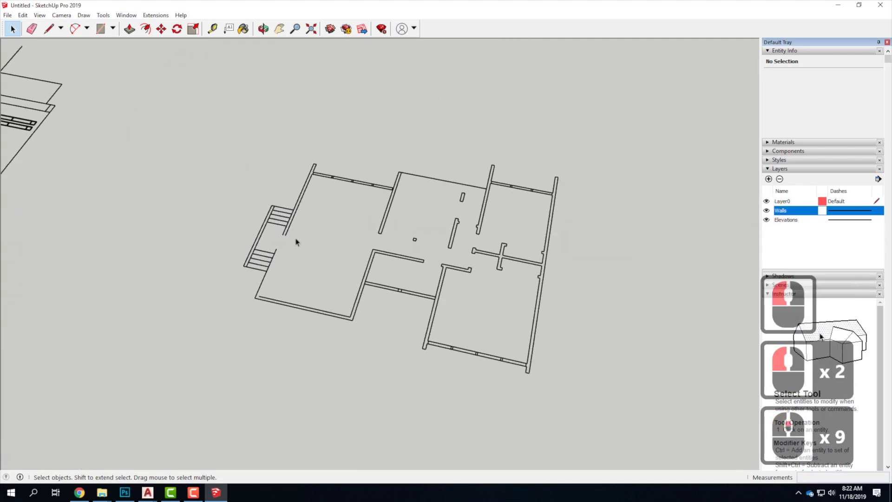
{"action": "right_click", "coordinate": [259, 265]}
{"action": "left_click", "coordinate": [330, 212]}
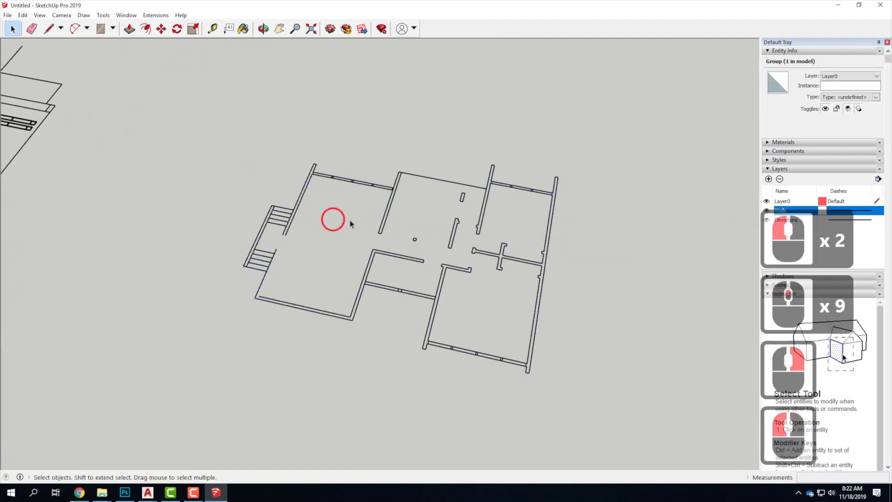
{"action": "left_click", "coordinate": [243, 225]}
{"action": "middle_click_drag", "start_coordinate": [474, 281], "coordinate": [571, 245]}
{"action": "scroll", "coordinate": [407, 174], "scroll_direction": "up", "scroll_amount": 5}
{"action": "scroll", "coordinate": [465, 179], "scroll_direction": "down", "scroll_amount": 3}
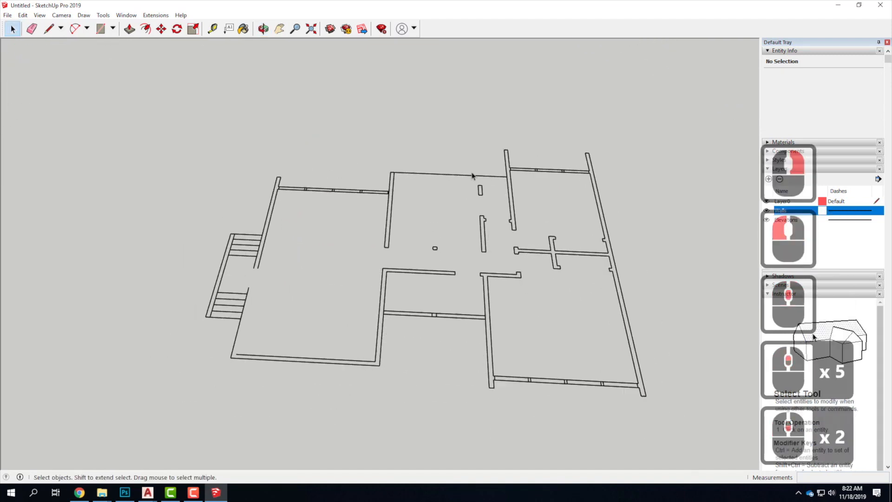
- Add a new layer named 3D and make it the current drawing layer
{"action": "left_click", "coordinate": [817, 182]}
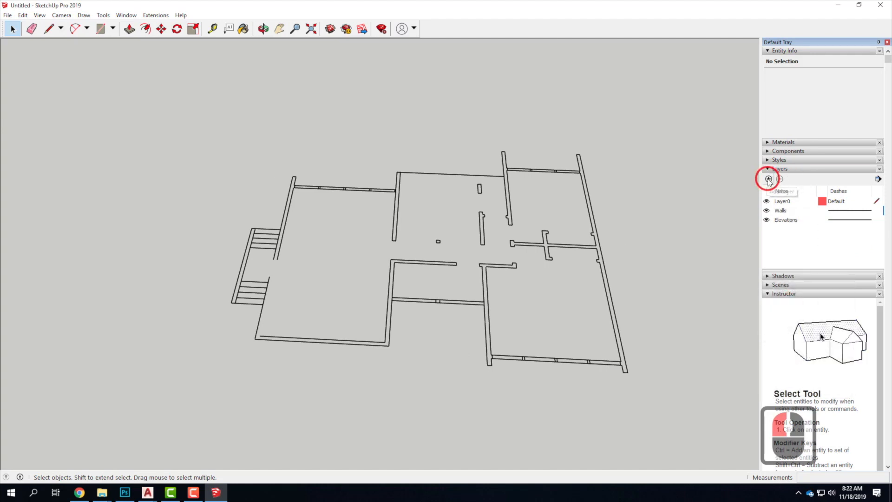
{"action": "left_click", "coordinate": [769, 179]}
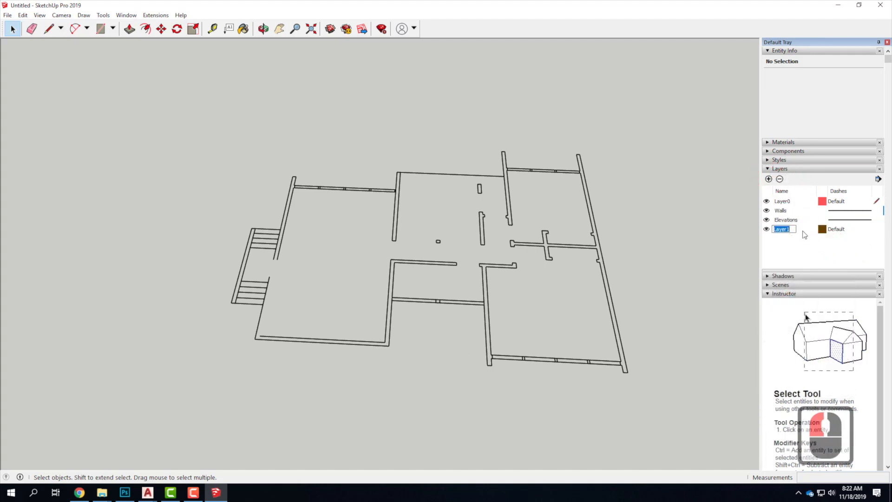
{"action": "type", "text": "3D"}
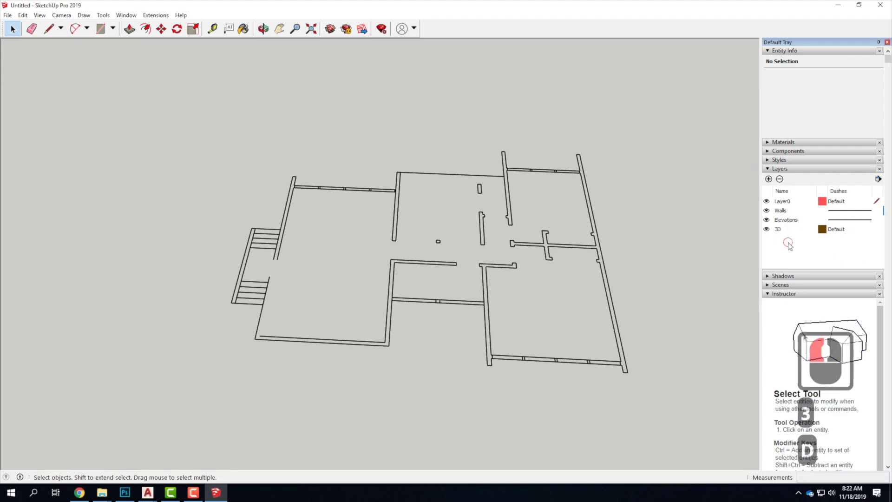
{"action": "left_click", "coordinate": [789, 242]}
{"action": "left_click", "coordinate": [788, 228]}
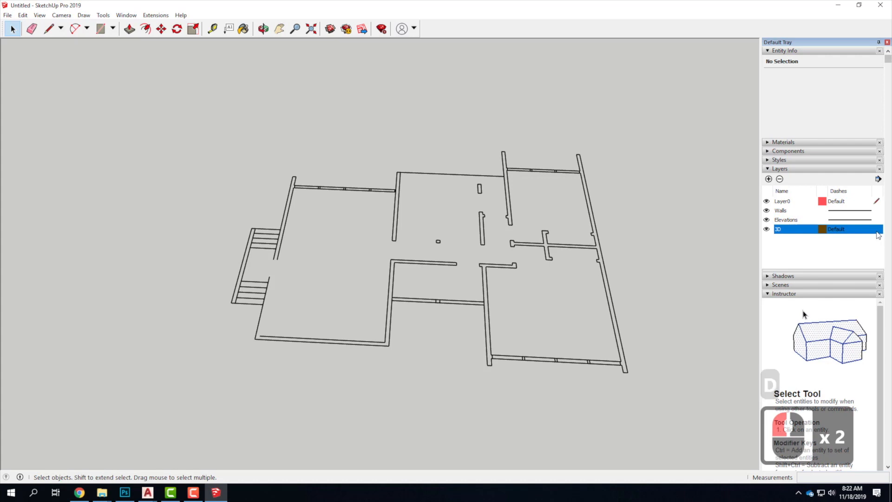
{"action": "left_click", "coordinate": [878, 229]}
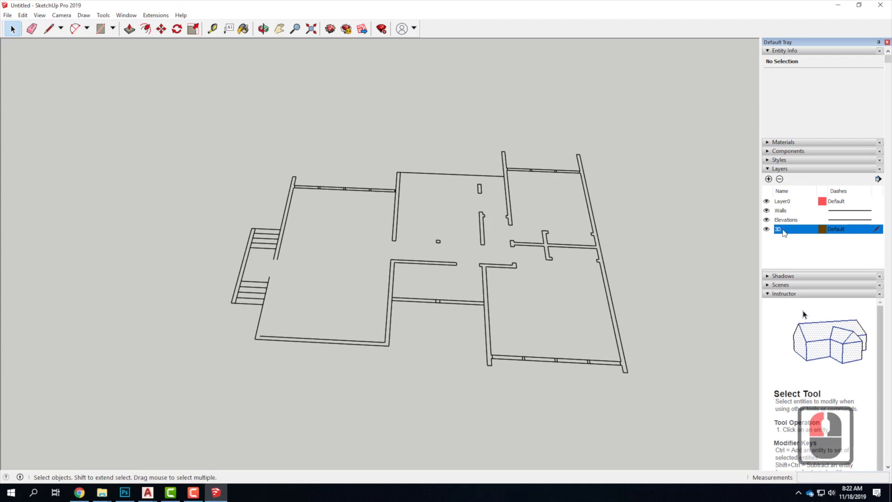
- Draw a rectangle about 12' 8" by 15' 8" beside the floor plan's stairs and try to hide the 3D layer
{"action": "left_click", "coordinate": [101, 29]}
{"action": "left_click", "coordinate": [68, 174]}
{"action": "left_click", "coordinate": [118, 251]}
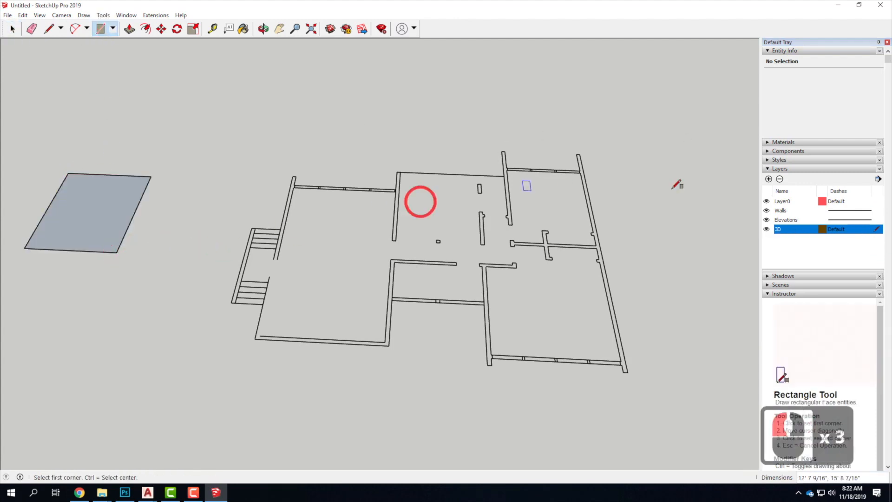
{"action": "left_click", "coordinate": [766, 229]}
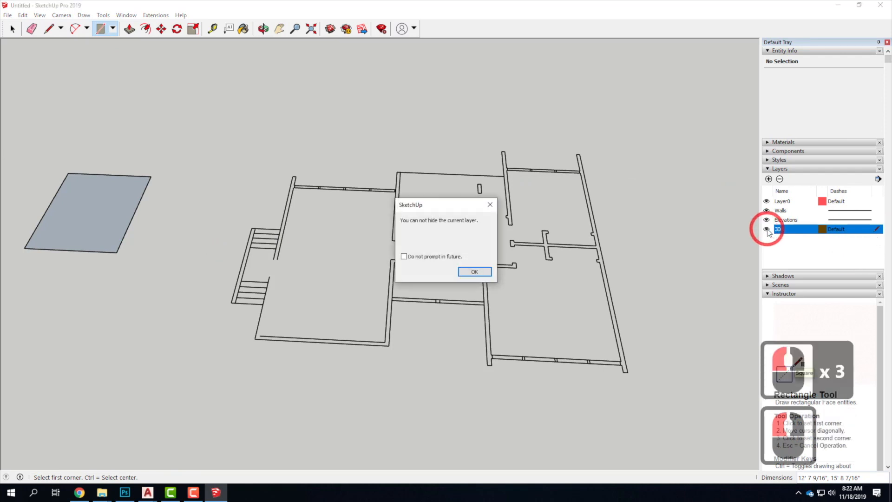
{"action": "left_click", "coordinate": [474, 271]}
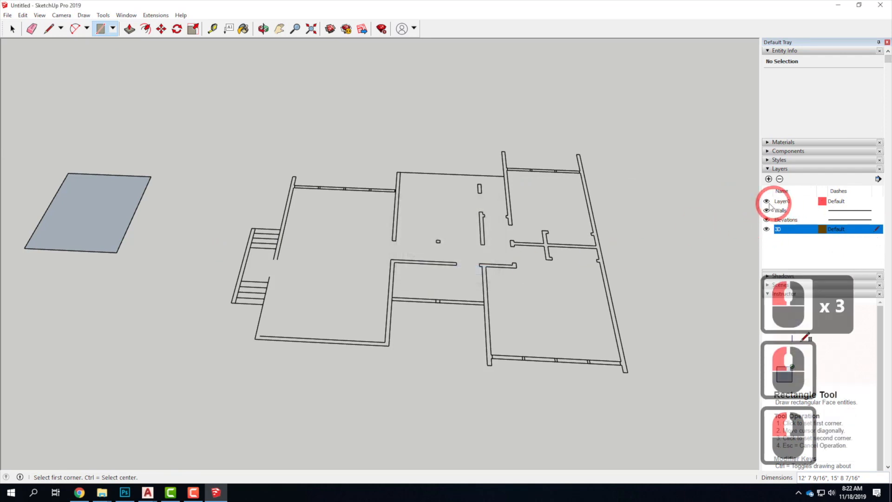
- Check the layer of the test rectangle beside the stairs and delete the rectangle with its edges
{"action": "left_click", "coordinate": [12, 30]}
{"action": "left_click", "coordinate": [99, 179]}
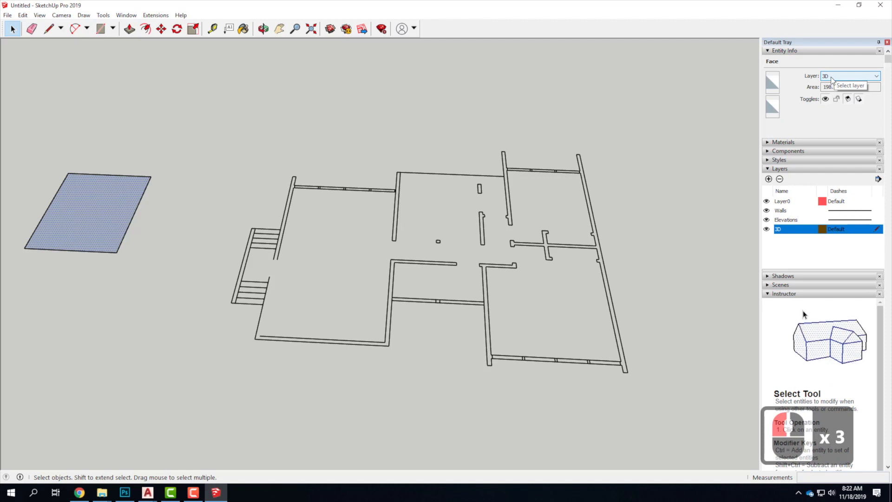
{"action": "left_click_drag", "start_coordinate": [16, 135], "coordinate": [187, 273]}
{"action": "key", "text": "Delete"}
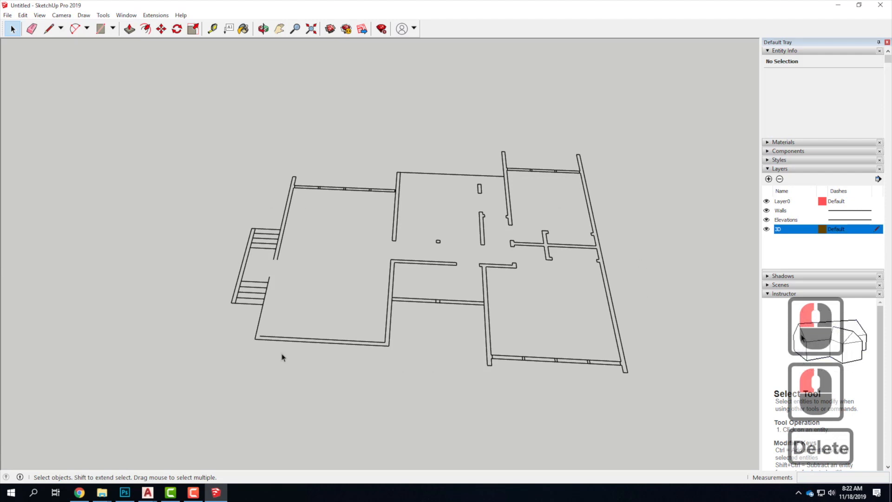
- Begin tracing the floor plan's outline with lines from the front corner of the stair-side room, around the stairs, to that wall's far end
{"action": "left_click", "coordinate": [49, 28]}
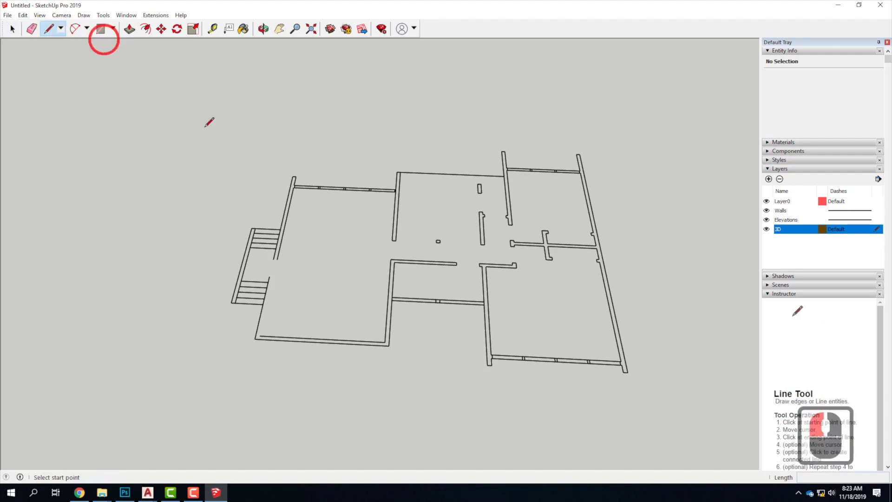
{"action": "left_click", "coordinate": [254, 339]}
{"action": "left_click", "coordinate": [263, 304]}
{"action": "double_click", "coordinate": [231, 302]}
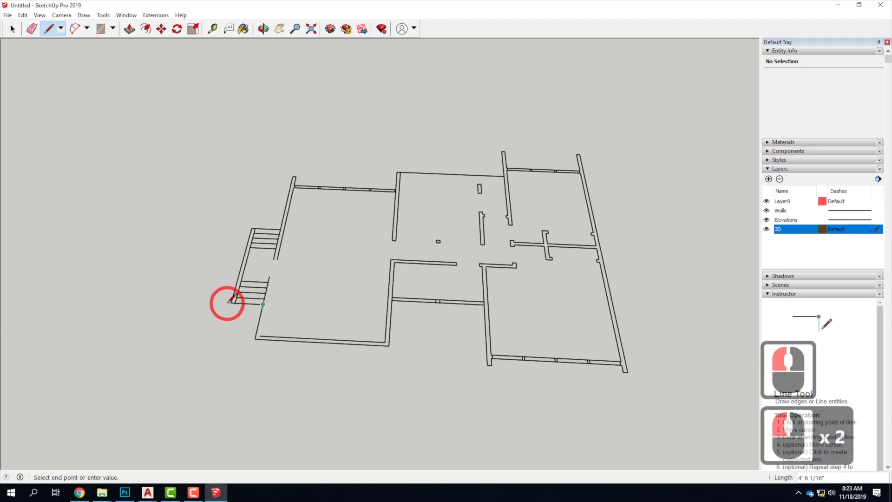
{"action": "left_click", "coordinate": [251, 228]}
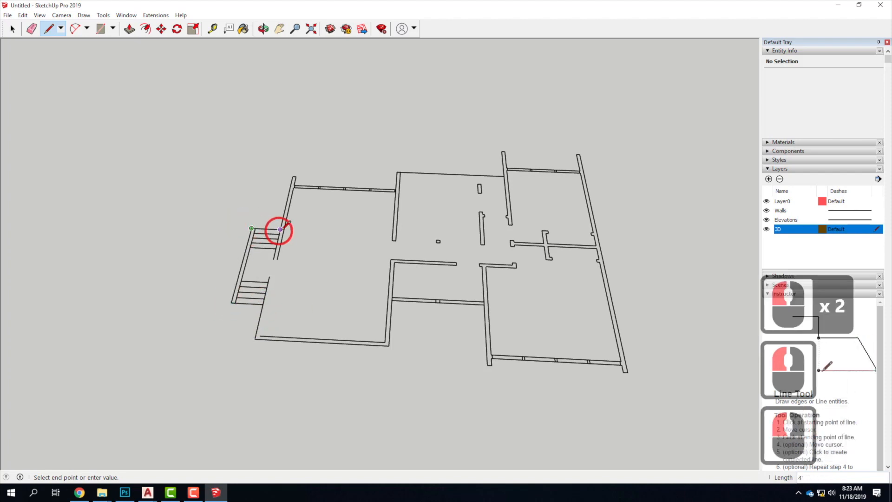
{"action": "left_click", "coordinate": [293, 177]}
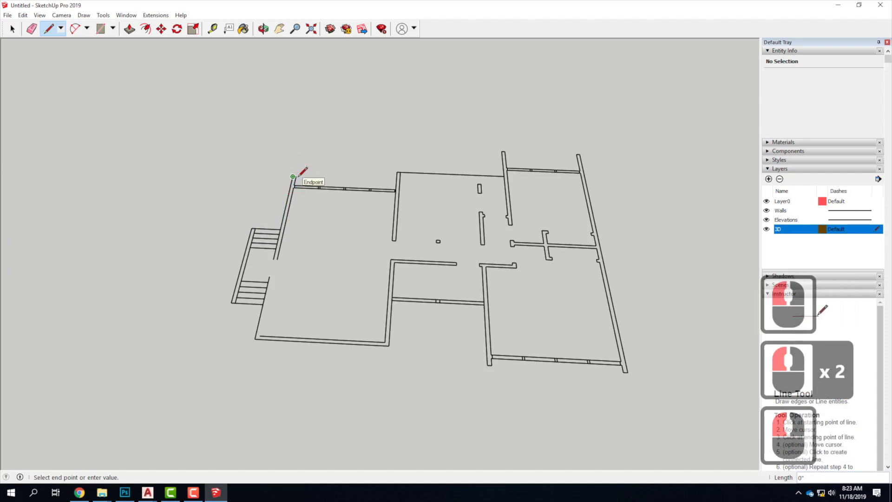
- Continue the outline around the wall end, along the stair-side room's rear window wall, and across the back of the middle room
{"action": "scroll", "coordinate": [305, 174], "scroll_direction": "up", "scroll_amount": 11}
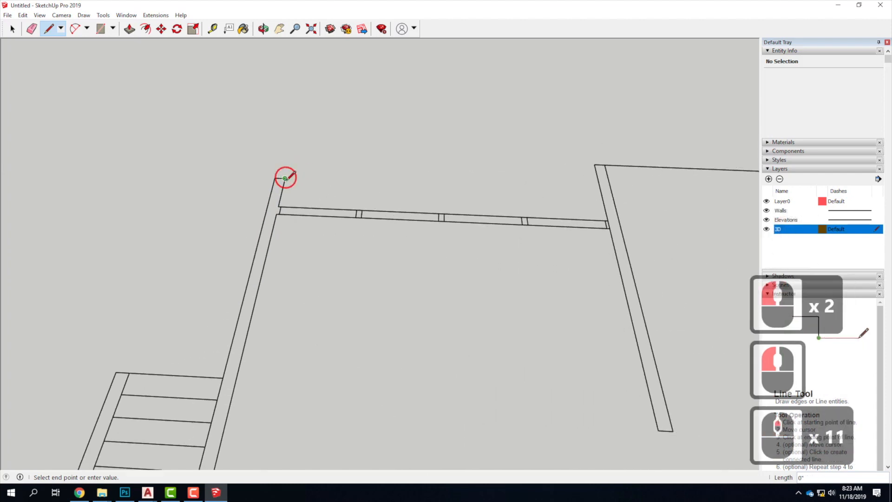
{"action": "double_click", "coordinate": [279, 206]}
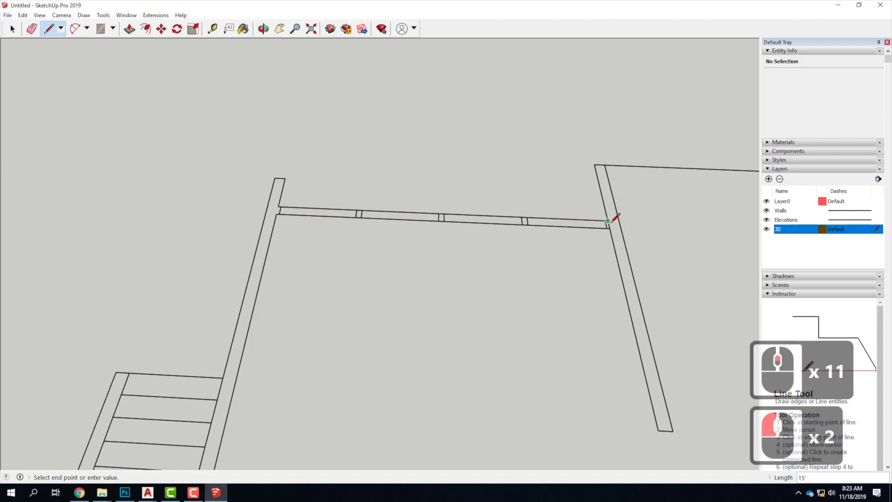
{"action": "left_click", "coordinate": [604, 165]}
{"action": "scroll", "coordinate": [278, 206], "scroll_direction": "down", "scroll_amount": 9}
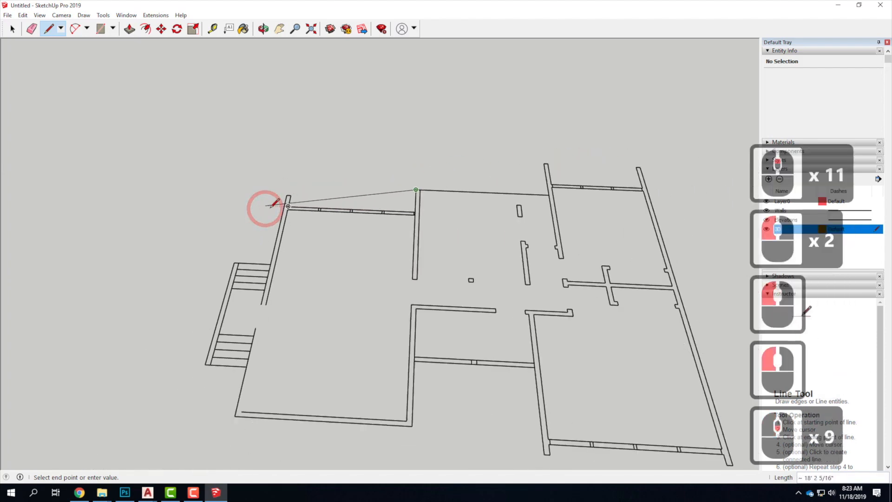
{"action": "scroll", "coordinate": [558, 191], "scroll_direction": "up", "scroll_amount": 10}
{"action": "left_click", "coordinate": [541, 191]}
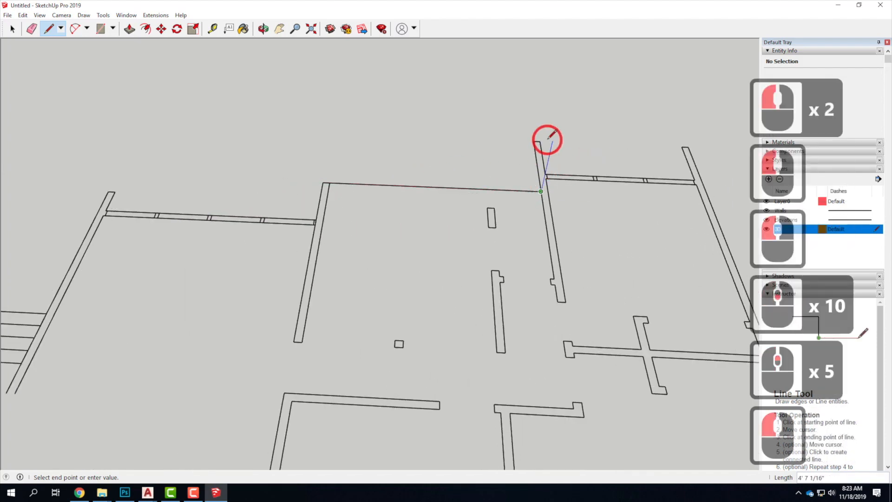
- Trace the projecting wall end beyond the middle room, the adjoining rear window wall, and the far end of the long exterior wall
{"action": "left_click", "coordinate": [533, 141]}
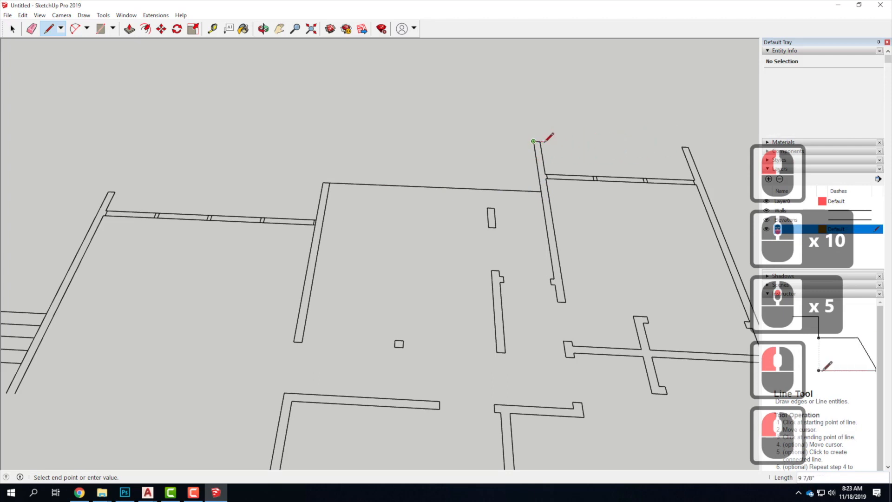
{"action": "left_click", "coordinate": [540, 142]}
{"action": "left_click", "coordinate": [545, 174]}
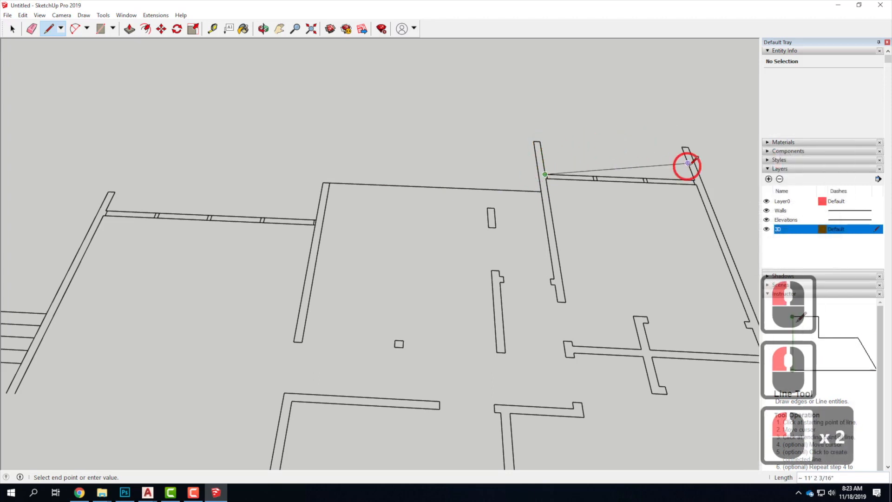
{"action": "double_click", "coordinate": [694, 179]}
{"action": "left_click", "coordinate": [681, 146]}
{"action": "left_click", "coordinate": [691, 147]}
- Extend the outline down the long exterior wall, along the front window wall, and around the projecting wall end beside it
{"action": "scroll", "coordinate": [644, 98], "scroll_direction": "down", "scroll_amount": 9}
{"action": "scroll", "coordinate": [727, 305], "scroll_direction": "up", "scroll_amount": 2}
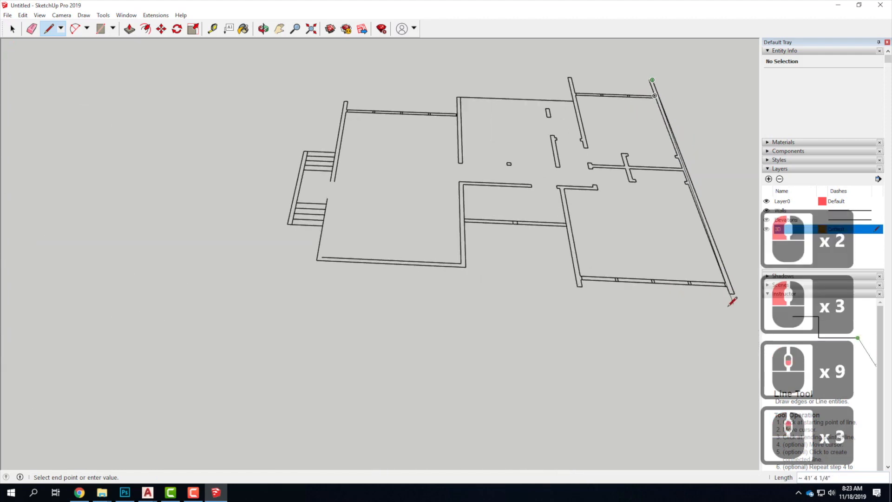
{"action": "scroll", "coordinate": [728, 304], "scroll_direction": "up", "scroll_amount": 4}
{"action": "left_click", "coordinate": [735, 290]}
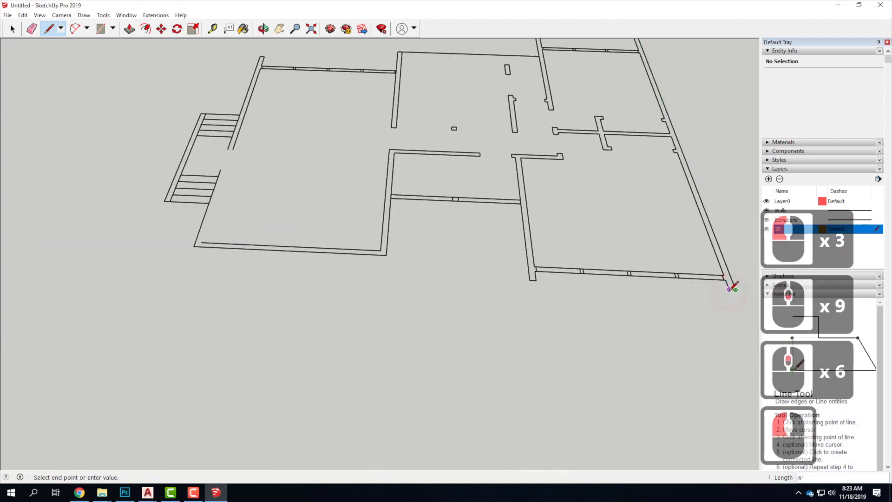
{"action": "left_click", "coordinate": [725, 279]}
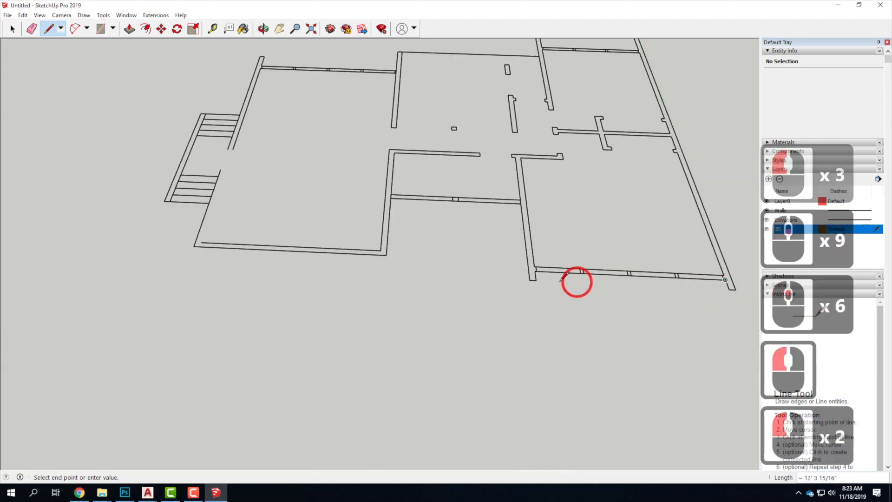
{"action": "left_click", "coordinate": [535, 271]}
{"action": "left_click", "coordinate": [536, 280]}
{"action": "left_click", "coordinate": [529, 280]}
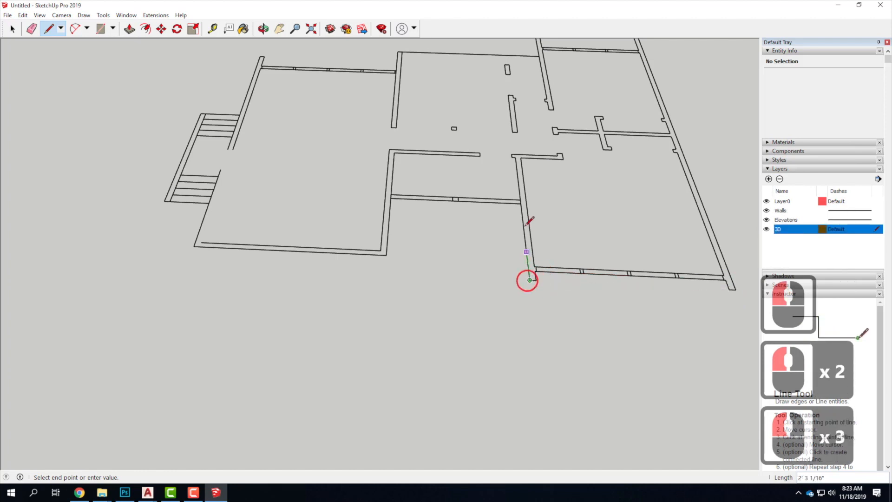
- Close the outline along the recessed front wall and the stair-side room's front wall so the floor plan becomes a face
{"action": "left_click", "coordinate": [520, 203]}
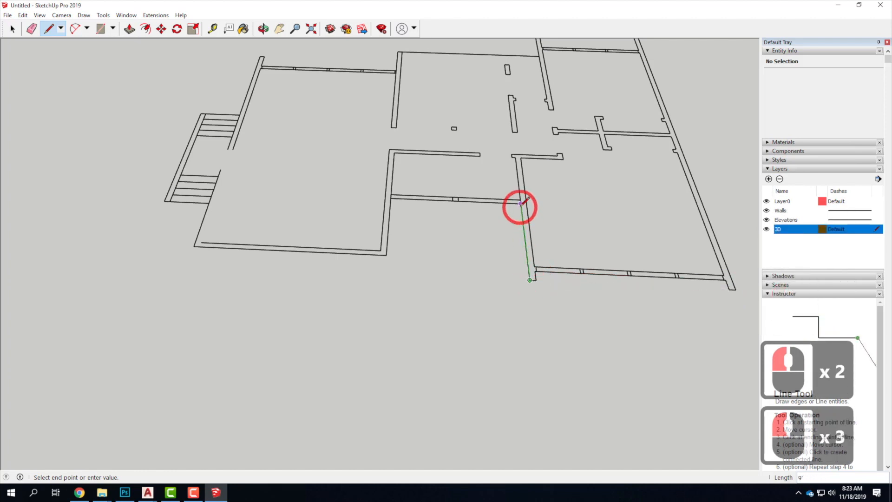
{"action": "left_click", "coordinate": [392, 198]}
{"action": "left_click", "coordinate": [386, 255]}
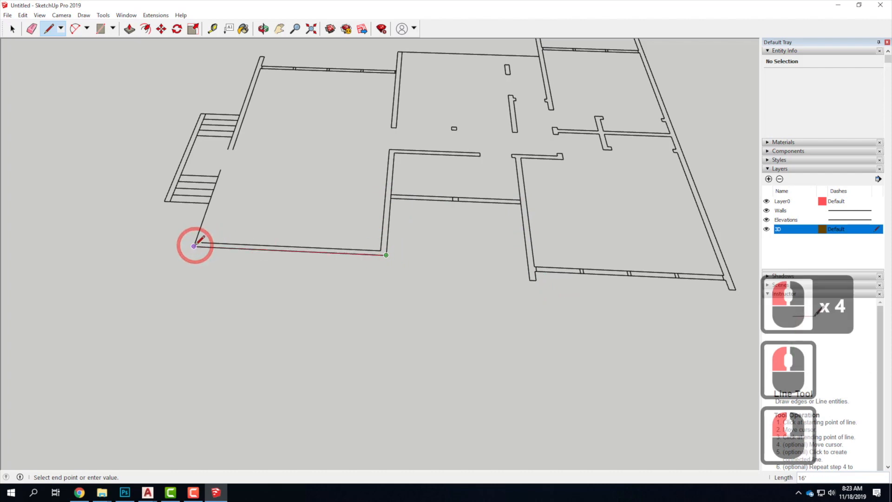
{"action": "left_click", "coordinate": [193, 246]}
{"action": "scroll", "coordinate": [59, 301], "scroll_direction": "down", "scroll_amount": 8}
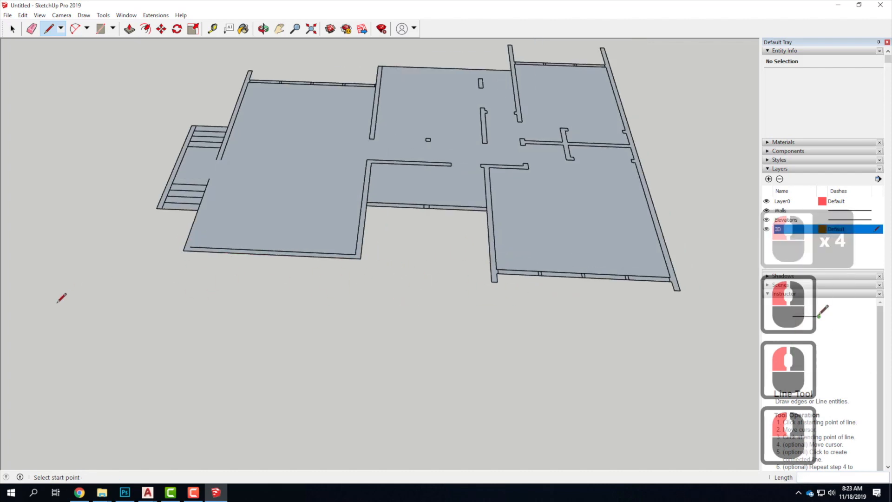
- Select the traced floor face to check its extent and layer, and inspect the plan up close
{"action": "scroll", "coordinate": [214, 204], "scroll_direction": "up", "scroll_amount": 3}
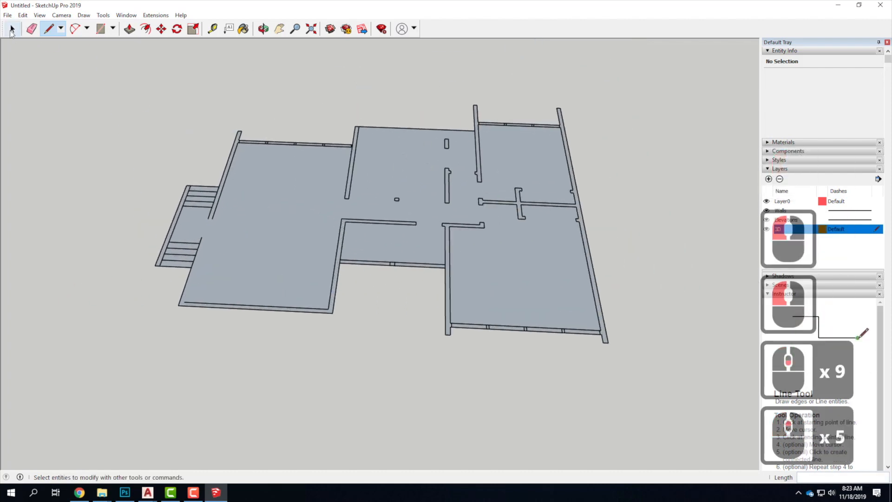
{"action": "left_click", "coordinate": [11, 30]}
{"action": "left_click", "coordinate": [290, 236]}
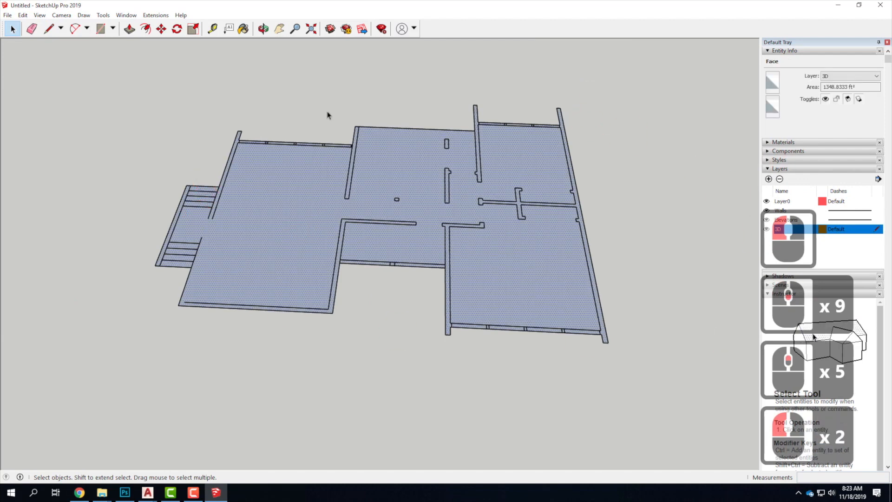
{"action": "scroll", "coordinate": [571, 260], "scroll_direction": "down", "scroll_amount": 3}
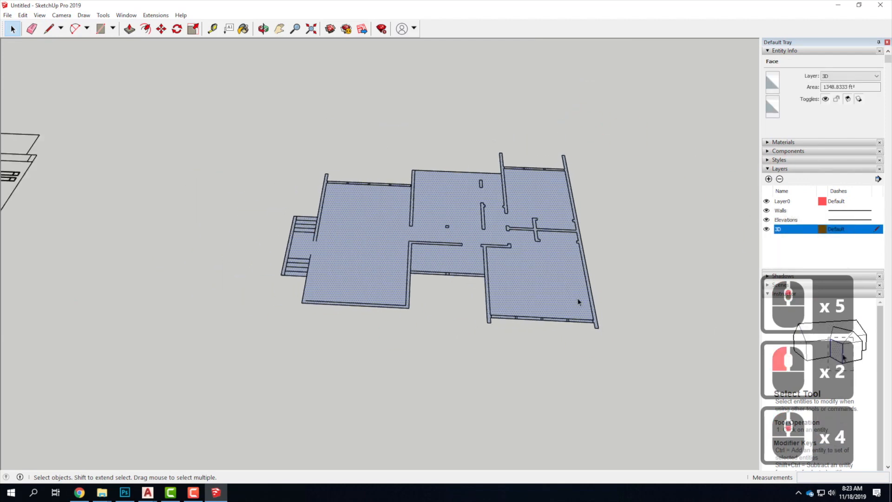
{"action": "scroll", "coordinate": [353, 241], "scroll_direction": "up", "scroll_amount": 6}
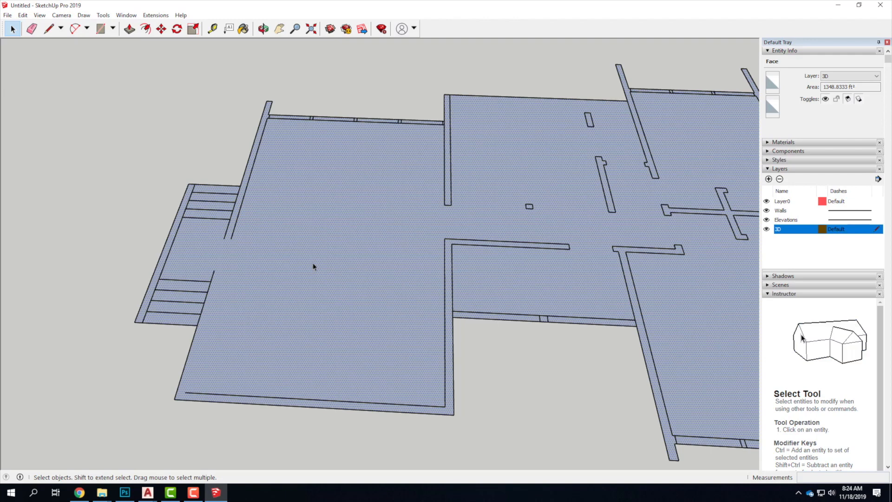
- Draw a line along the inner edge of the stairs' outer wall to split that strip from the floor face
{"action": "left_click", "coordinate": [49, 28]}
{"action": "left_click", "coordinate": [225, 189]}
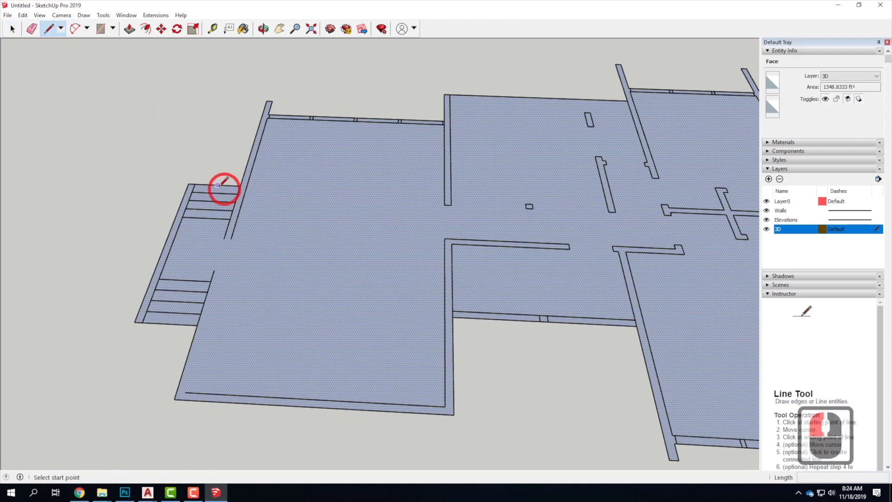
{"action": "left_click", "coordinate": [145, 321]}
- Select the main floor face and the narrow strip beside the stairs in turn to check that they are separate
{"action": "left_click", "coordinate": [10, 28]}
{"action": "left_click", "coordinate": [322, 324]}
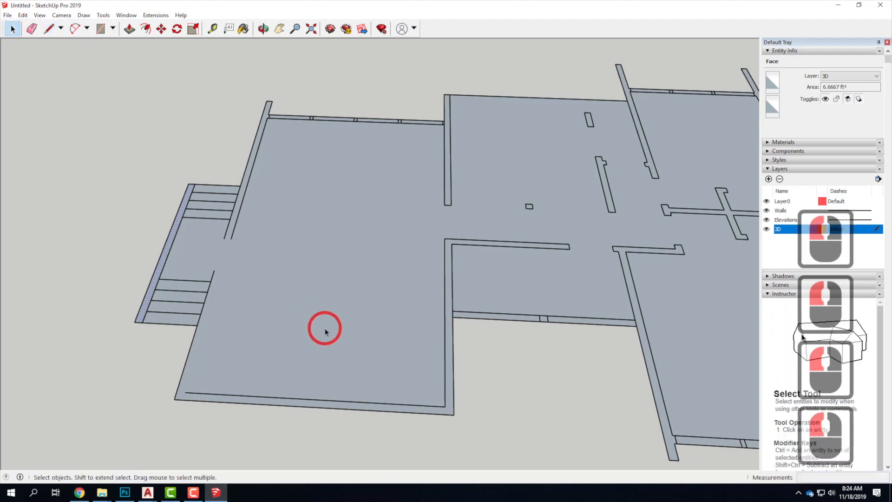
{"action": "left_click", "coordinate": [221, 231]}
{"action": "left_click", "coordinate": [171, 236]}
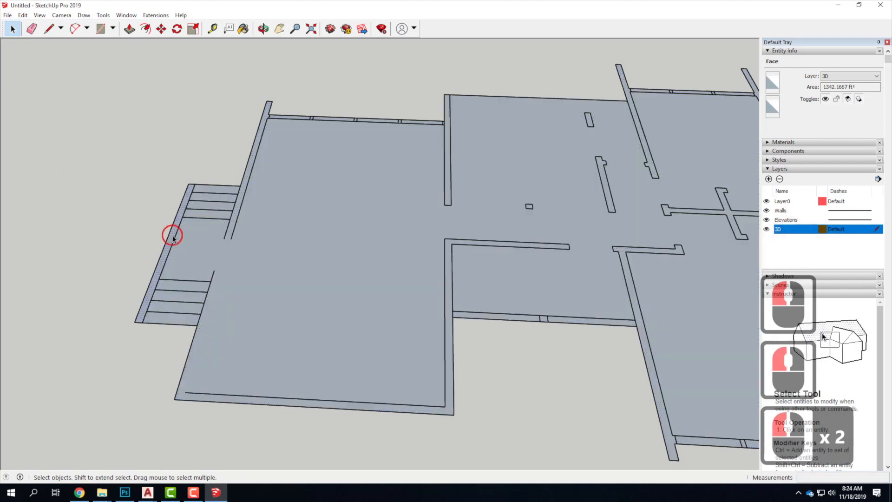
{"action": "left_click", "coordinate": [201, 296]}
- Draw short lines where the stair-side room's exterior wall meets the rear window wall, joining the wall's inner corner points
{"action": "left_click", "coordinate": [49, 28]}
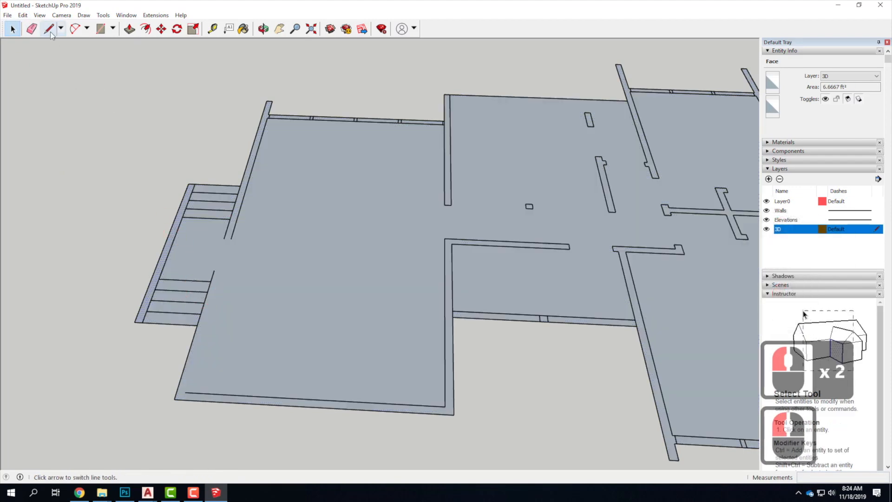
{"action": "double_click", "coordinate": [269, 107]}
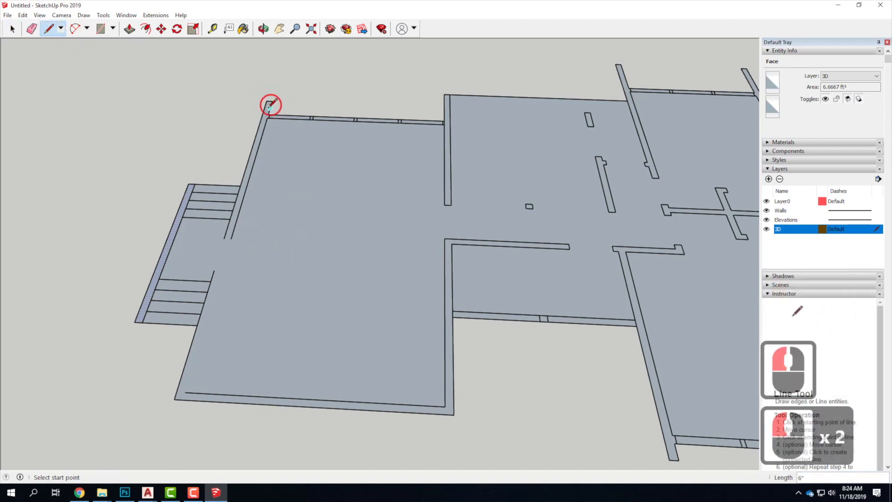
{"action": "scroll", "coordinate": [269, 109], "scroll_direction": "up", "scroll_amount": 5}
{"action": "left_click", "coordinate": [268, 115]}
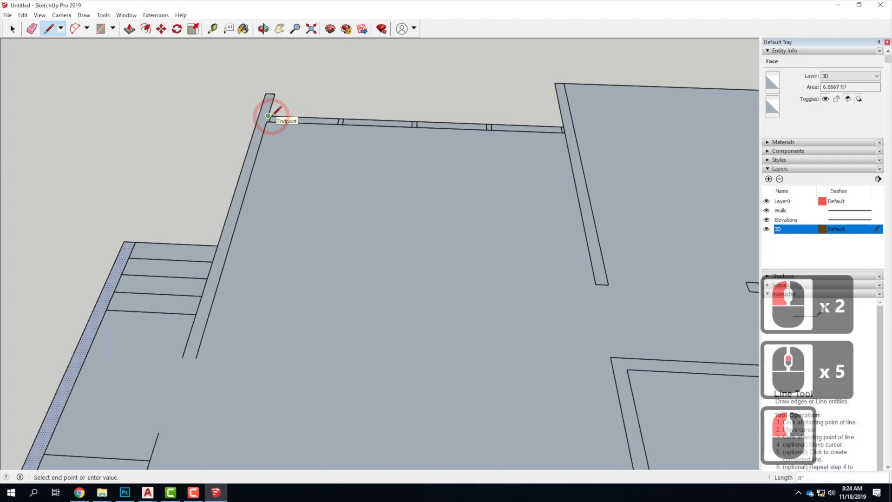
{"action": "scroll", "coordinate": [265, 114], "scroll_direction": "up", "scroll_amount": 6}
{"action": "left_click", "coordinate": [262, 115]}
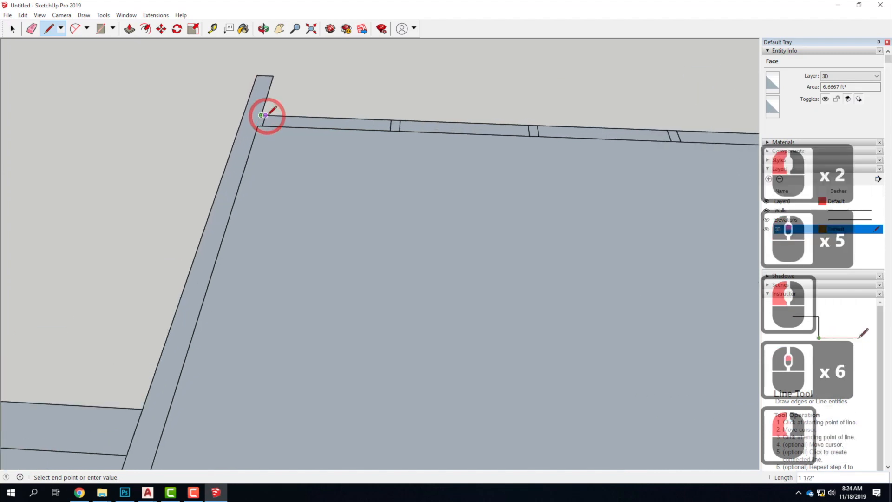
{"action": "left_click", "coordinate": [259, 125]}
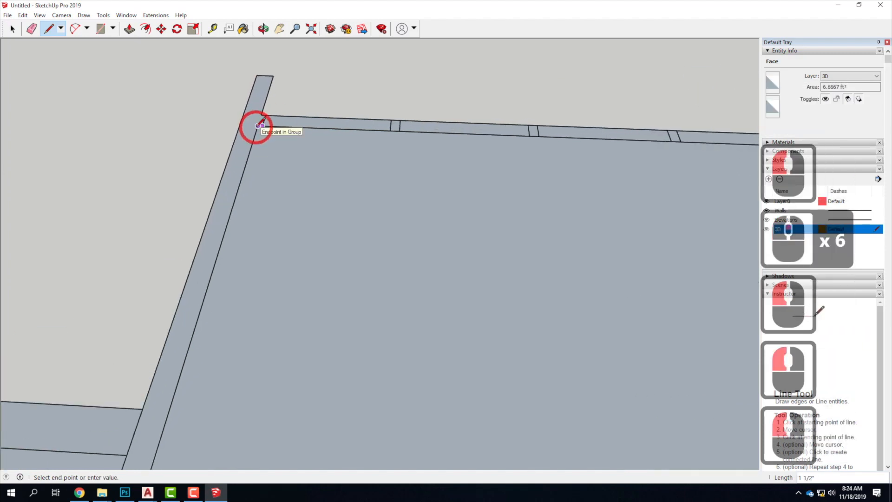
{"action": "left_click", "coordinate": [263, 124]}
- Trace that exterior wall's inner edge, opening end and 17' outer edge, and select the floor to check the wall's separation
{"action": "scroll", "coordinate": [299, 92], "scroll_direction": "down", "scroll_amount": 5}
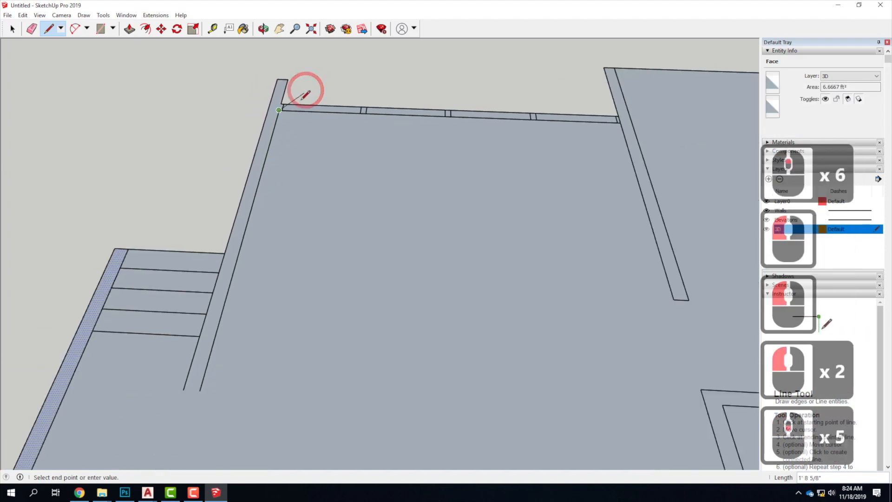
{"action": "left_click", "coordinate": [199, 390]}
{"action": "left_click", "coordinate": [183, 390]}
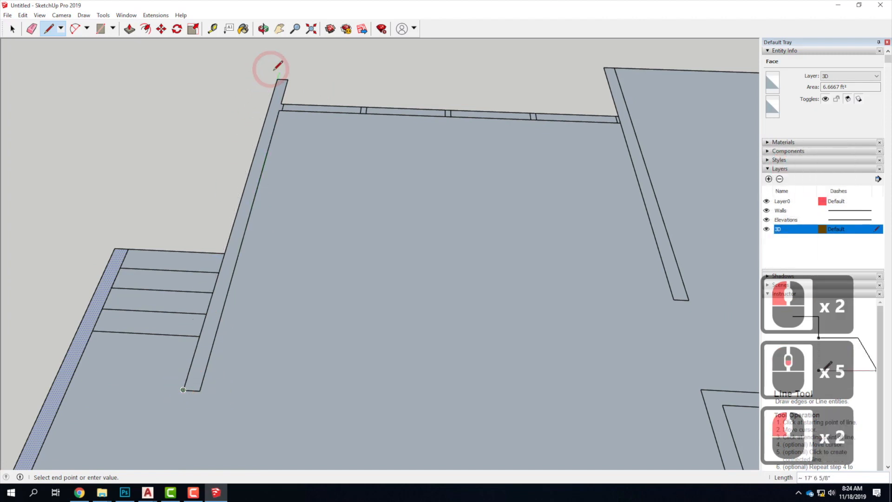
{"action": "left_click", "coordinate": [278, 79]}
{"action": "left_click", "coordinate": [13, 28]}
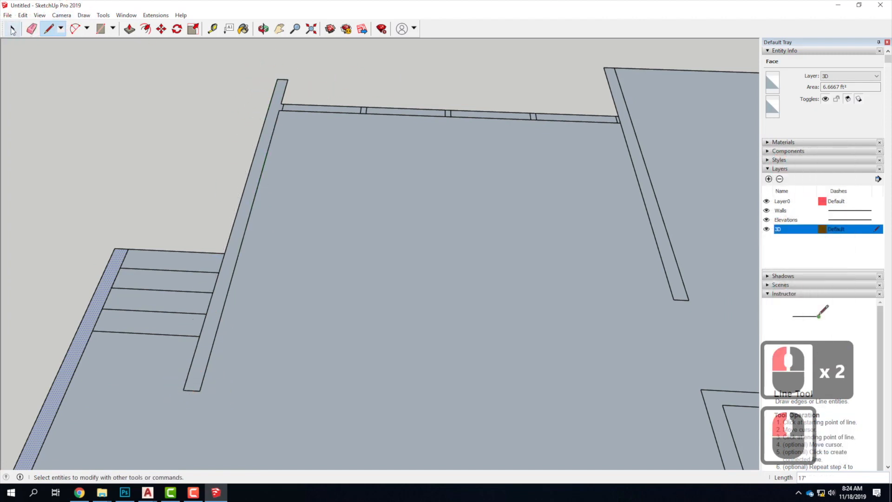
{"action": "double_click", "coordinate": [270, 130]}
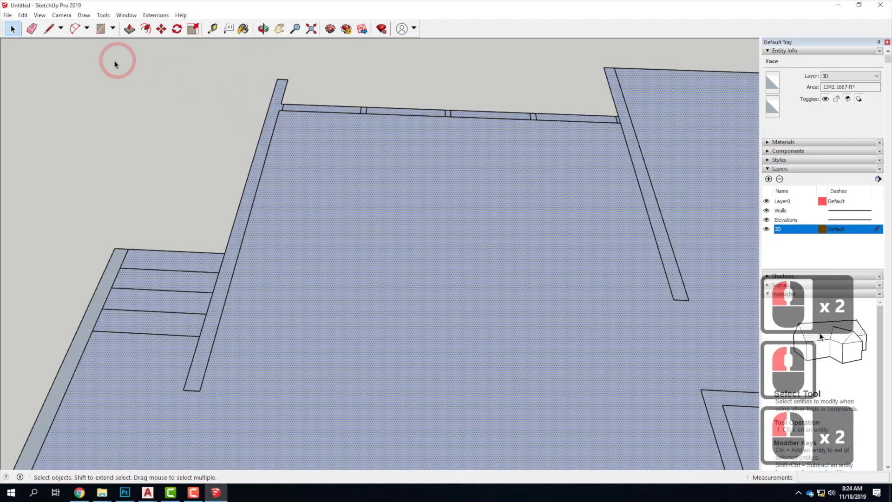
- Draw a 6" line across the junction of the stair-side exterior wall and rear window wall to close off the wall face
{"action": "left_click", "coordinate": [53, 27]}
{"action": "scroll", "coordinate": [287, 90], "scroll_direction": "up", "scroll_amount": 9}
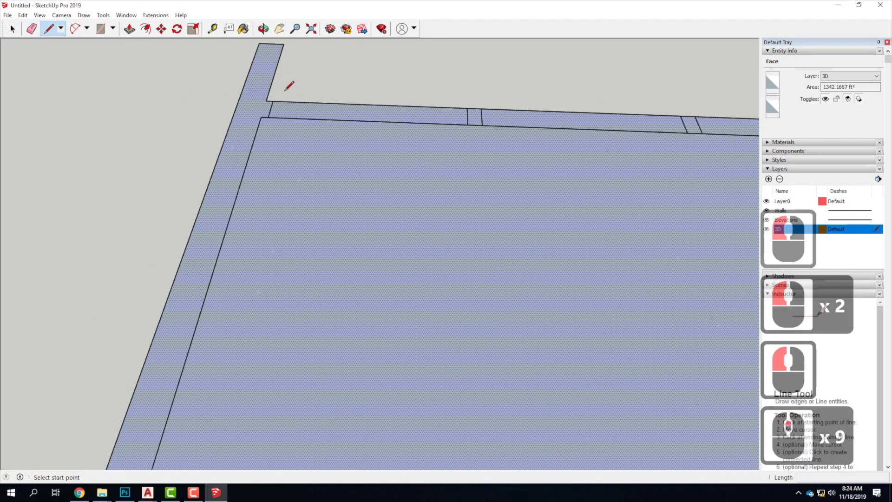
{"action": "left_click", "coordinate": [272, 101]}
{"action": "left_click", "coordinate": [292, 118]}
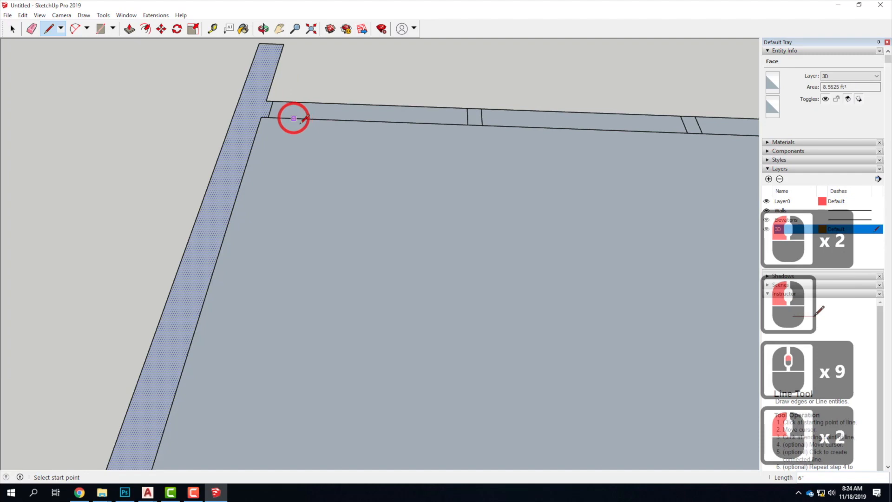
{"action": "scroll", "coordinate": [179, 130], "scroll_direction": "down", "scroll_amount": 4}
{"action": "scroll", "coordinate": [185, 126], "scroll_direction": "down", "scroll_amount": 7}
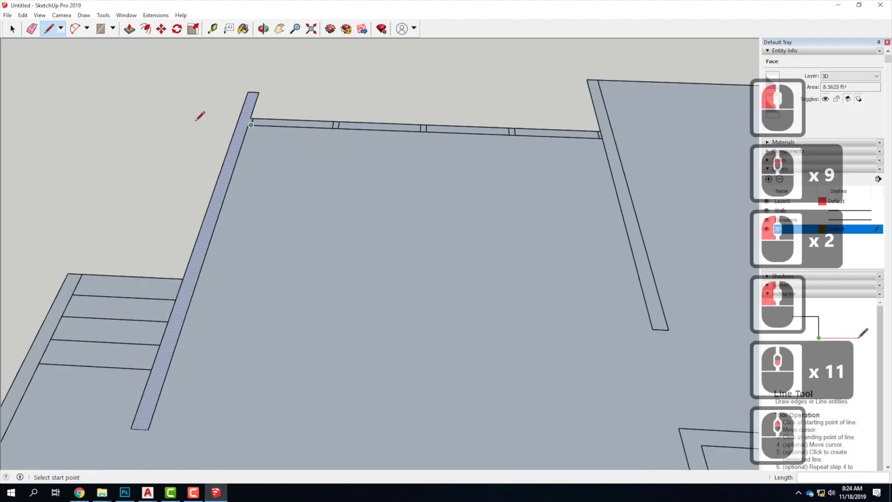
- Select the exterior wall strip and the main floor face in turn to check that they are separate
{"action": "scroll", "coordinate": [116, 64], "scroll_direction": "down", "scroll_amount": 3}
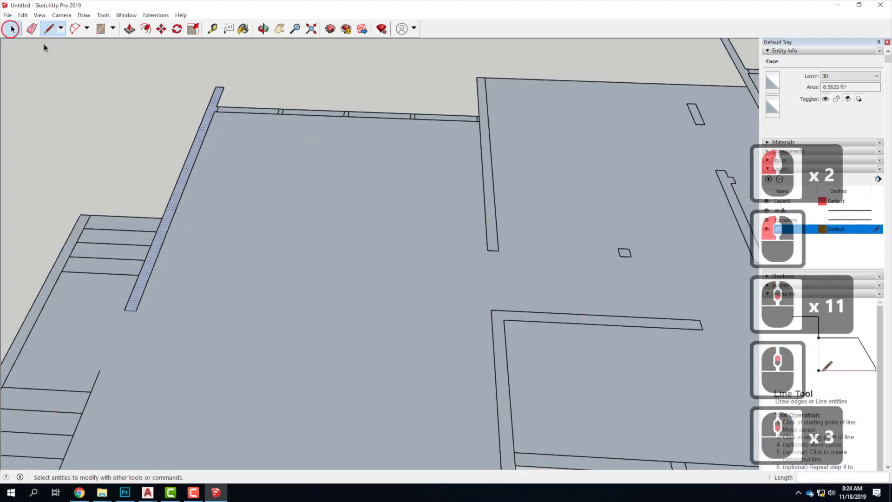
{"action": "left_click", "coordinate": [11, 29]}
{"action": "left_click", "coordinate": [187, 175]}
{"action": "left_click", "coordinate": [338, 199]}
{"action": "left_click", "coordinate": [215, 188]}
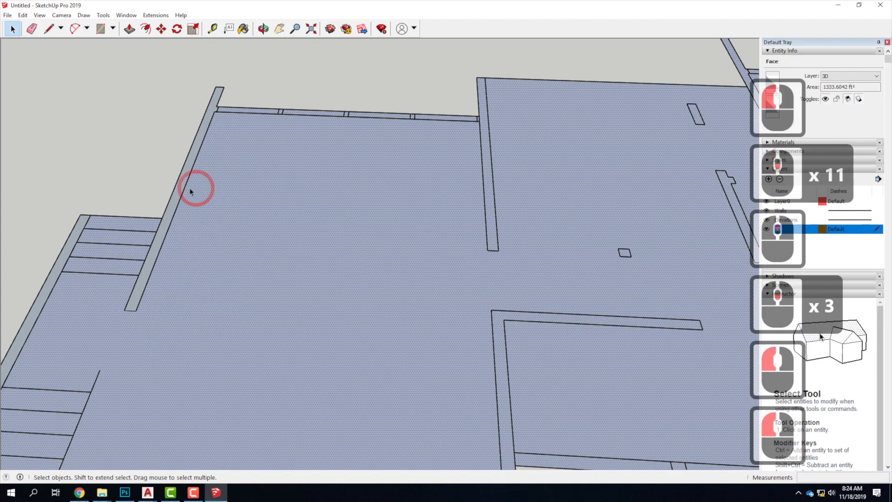
- Trace the front room's wall from its 6" end at the stairs along the inner edges to the end of the adjoining interior wall
{"action": "scroll", "coordinate": [265, 142], "scroll_direction": "down", "scroll_amount": 9}
{"action": "scroll", "coordinate": [223, 255], "scroll_direction": "down", "scroll_amount": 2}
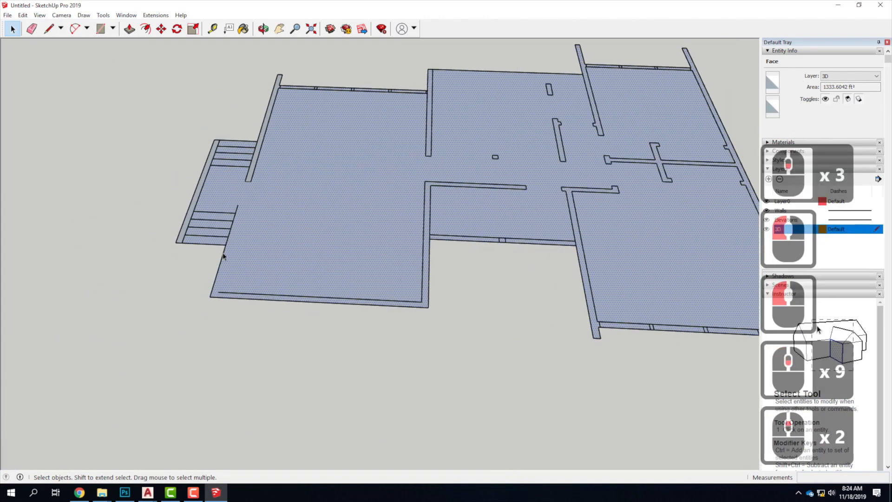
{"action": "scroll", "coordinate": [223, 256], "scroll_direction": "up", "scroll_amount": 2}
{"action": "left_click", "coordinate": [49, 28]}
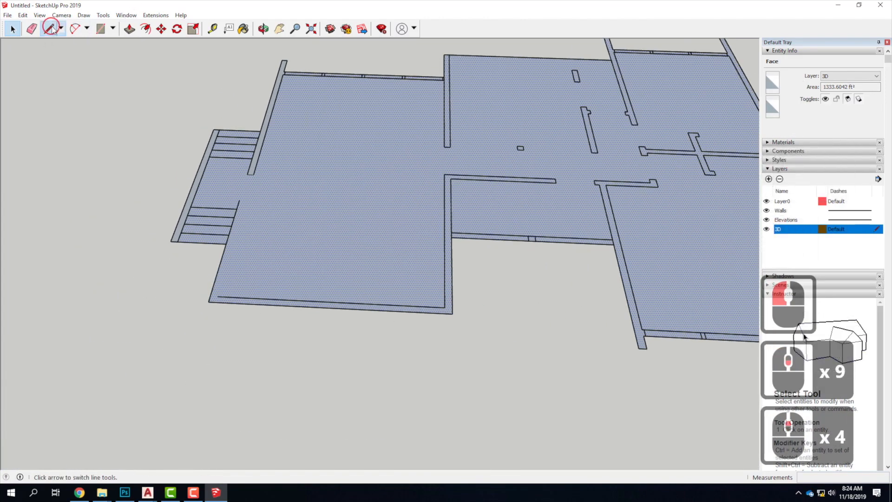
{"action": "left_click", "coordinate": [239, 200]}
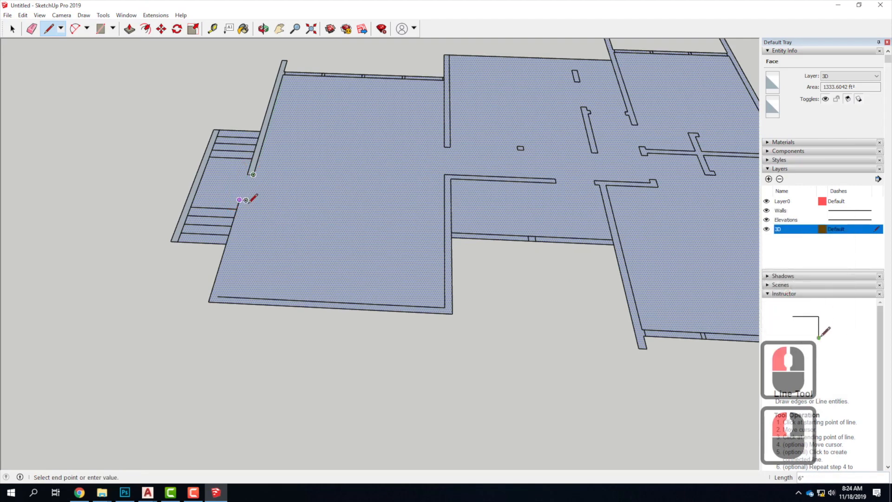
{"action": "mouse_move", "coordinate": [233, 255]}
{"action": "left_mouse_down"}
{"action": "mouse_move", "coordinate": [219, 292]}
{"action": "mouse_move", "coordinate": [432, 295]}
{"action": "mouse_move", "coordinate": [444, 307]}
{"action": "left_mouse_up"}
{"action": "mouse_move", "coordinate": [445, 308]}
{"action": "left_mouse_down"}
{"action": "mouse_move", "coordinate": [444, 172]}
{"action": "mouse_move", "coordinate": [562, 159]}
{"action": "mouse_move", "coordinate": [556, 179]}
{"action": "left_mouse_up"}
{"action": "left_click", "coordinate": [555, 179]}
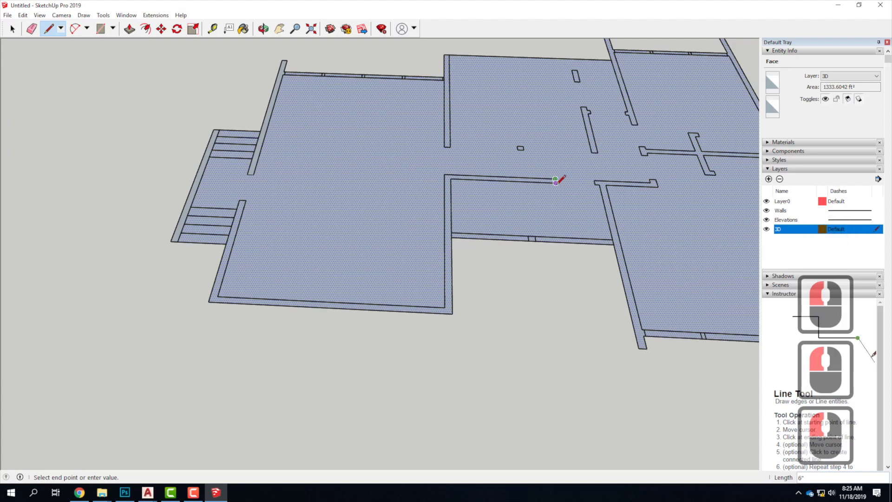
- Trace that wall's outer edges, including the 13' 6" front edge, back to the stair opening, and select the floor to check the separation
{"action": "left_click_drag", "start_coordinate": [465, 178], "coordinate": [457, 179]}
{"action": "left_click", "coordinate": [456, 178]}
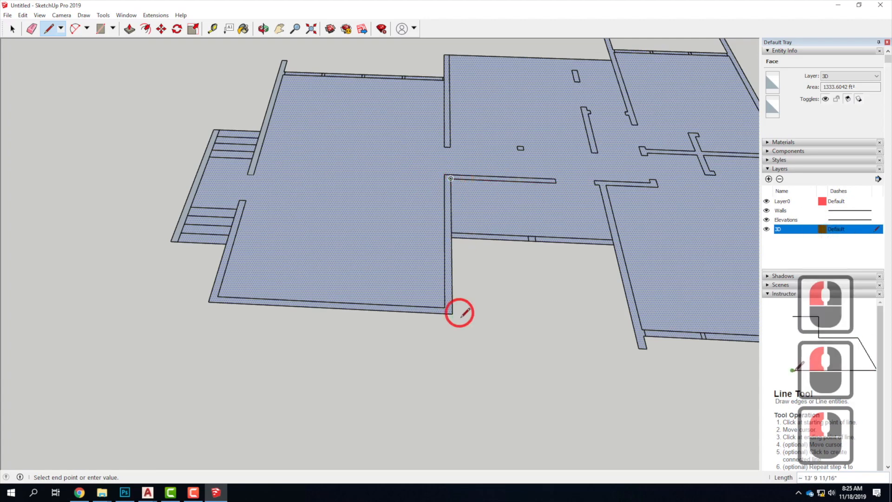
{"action": "left_click", "coordinate": [452, 314]}
{"action": "left_click", "coordinate": [208, 302]}
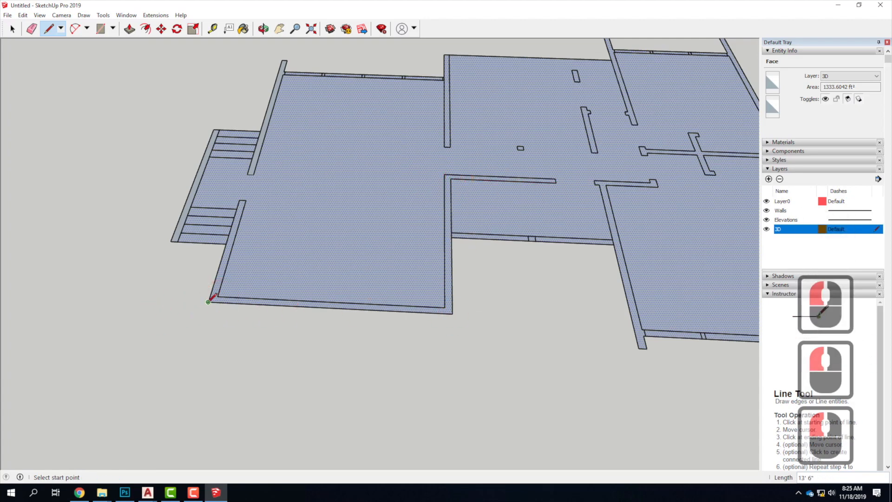
{"action": "left_click", "coordinate": [242, 201]}
{"action": "left_click", "coordinate": [12, 28]}
{"action": "left_click", "coordinate": [305, 259]}
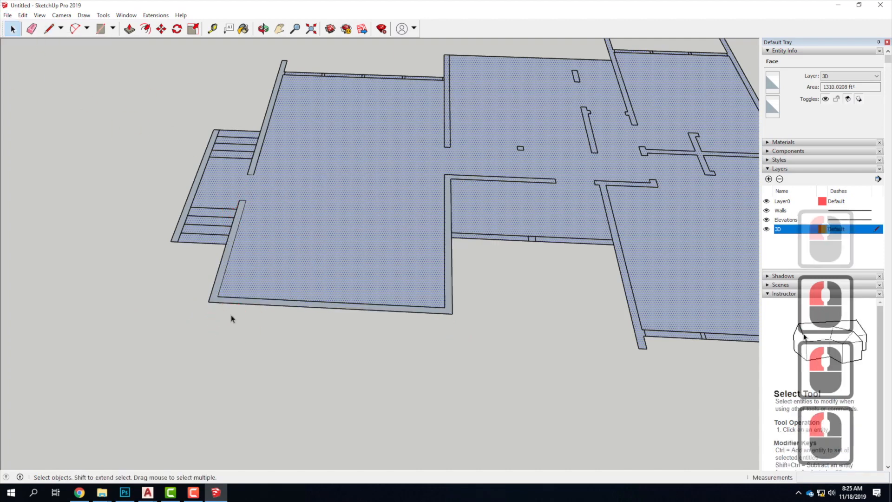
- Draw a rectangle over the straight wall between the two rear rooms, from its rear outer corner to its opposite end
{"action": "scroll", "coordinate": [200, 309], "scroll_direction": "down", "scroll_amount": 4}
{"action": "scroll", "coordinate": [474, 249], "scroll_direction": "up", "scroll_amount": 8}
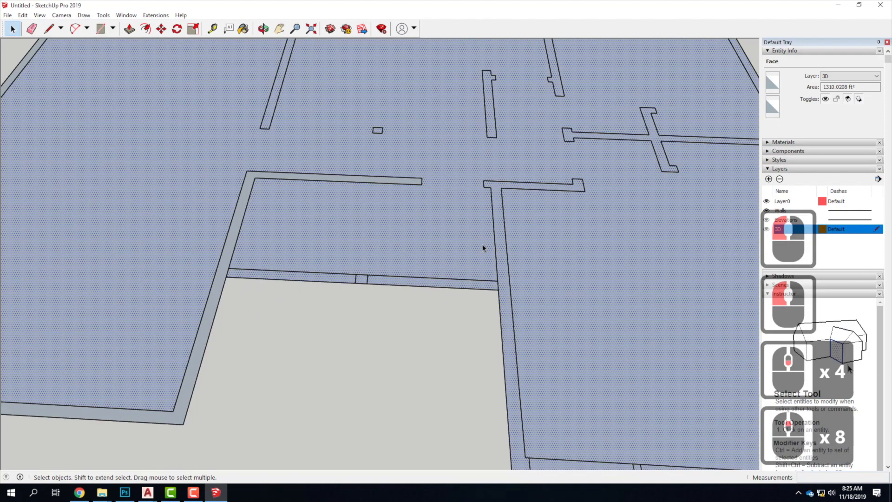
{"action": "scroll", "coordinate": [122, 111], "scroll_direction": "down", "scroll_amount": 4}
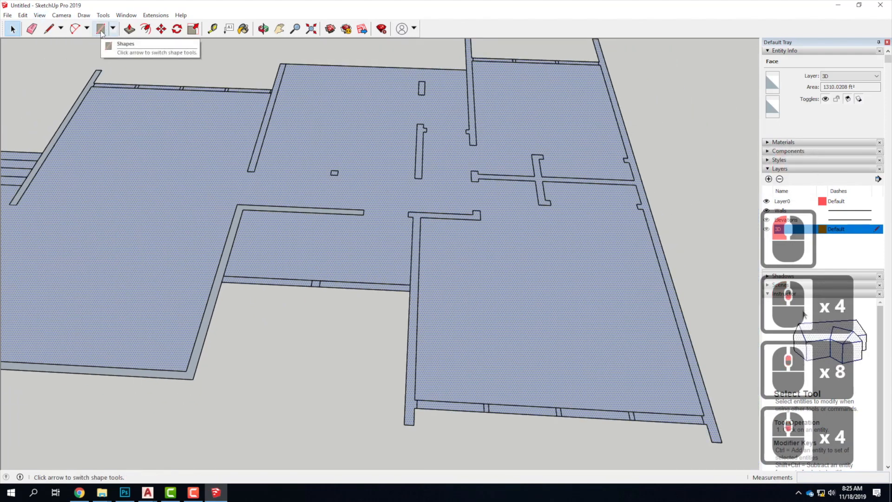
{"action": "scroll", "coordinate": [271, 245], "scroll_direction": "down", "scroll_amount": 5}
{"action": "scroll", "coordinate": [316, 273], "scroll_direction": "up", "scroll_amount": 7}
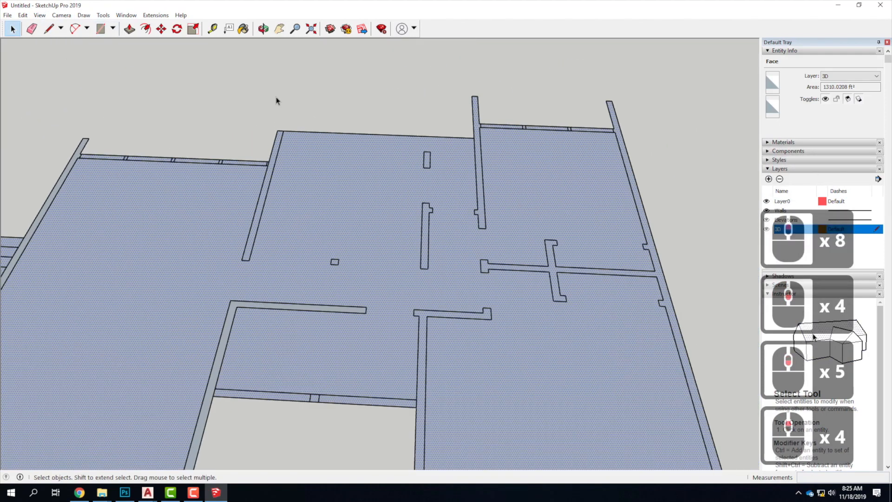
{"action": "left_click", "coordinate": [100, 29]}
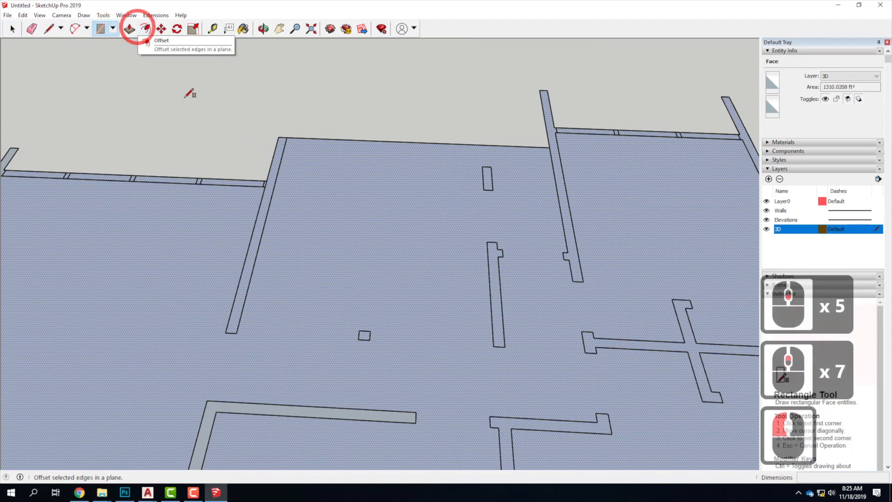
{"action": "left_click_drag", "start_coordinate": [279, 136], "coordinate": [238, 331]}
{"action": "left_click", "coordinate": [295, 326]}
- Draw a small 6" by 1 1/2" rectangle where the rear window wall meets the wall between the two rear rooms
{"action": "scroll", "coordinate": [265, 186], "scroll_direction": "up", "scroll_amount": 13}
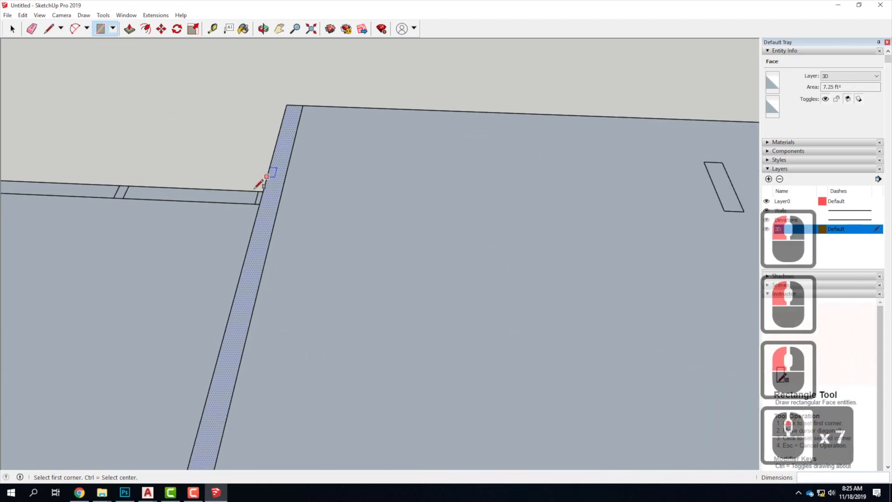
{"action": "scroll", "coordinate": [281, 179], "scroll_direction": "down", "scroll_amount": 4}
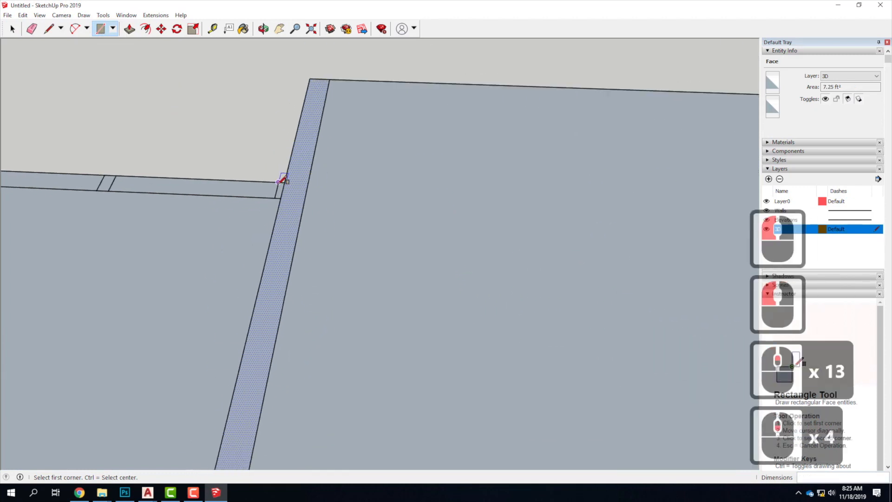
{"action": "left_click", "coordinate": [279, 187]}
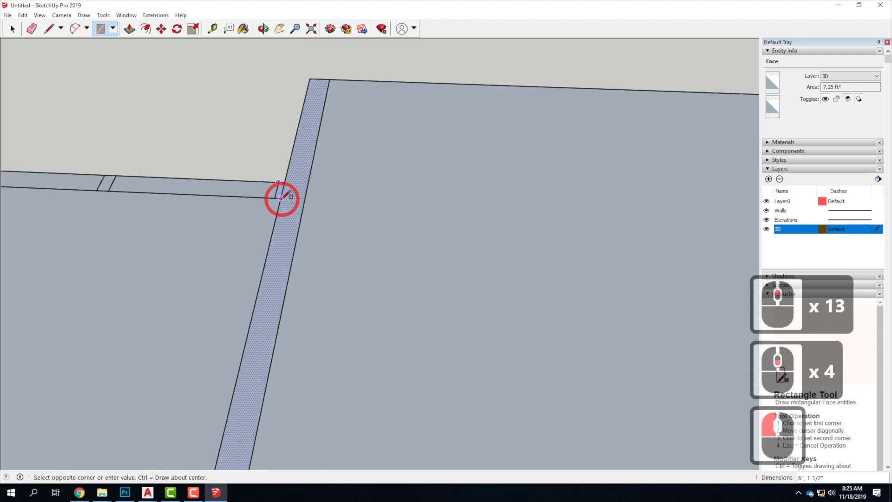
- Select the small rectangle, the adjoining wall face and the edge between them in turn to check how they are divided
{"action": "left_click", "coordinate": [12, 29]}
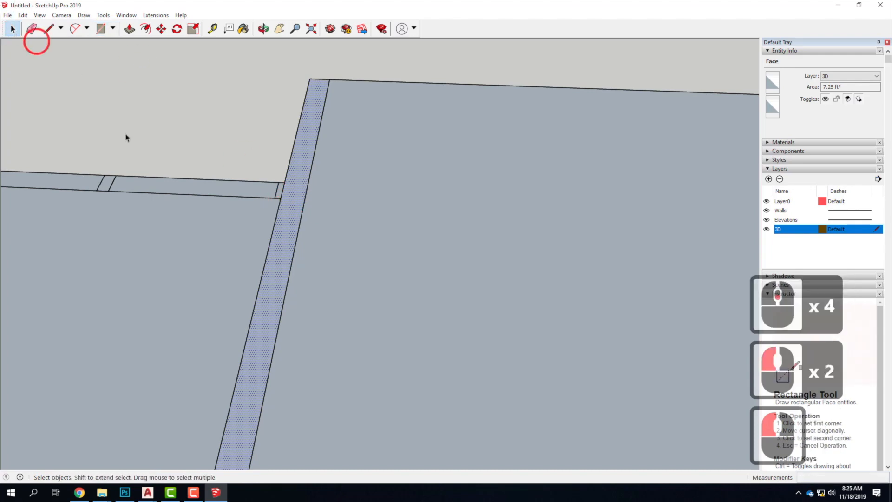
{"action": "left_click", "coordinate": [187, 217]}
{"action": "left_click", "coordinate": [280, 191]}
{"action": "left_click", "coordinate": [279, 190]}
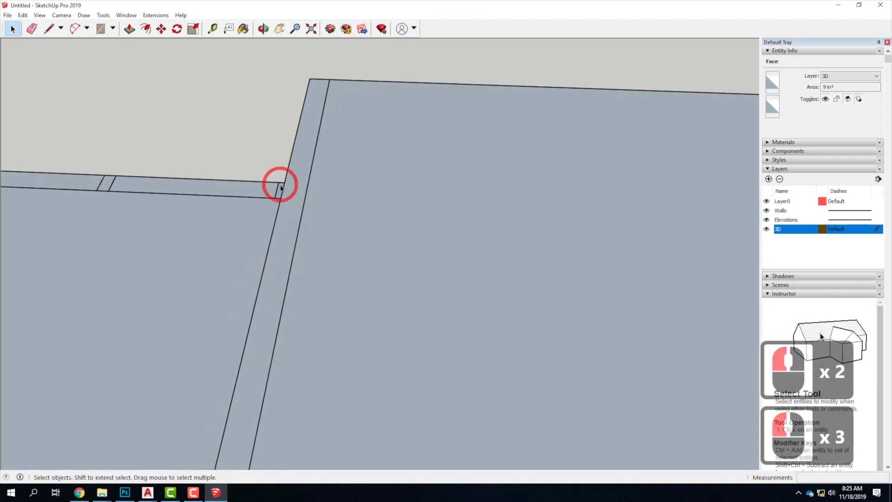
{"action": "scroll", "coordinate": [300, 188], "scroll_direction": "up", "scroll_amount": 14}
{"action": "left_click", "coordinate": [326, 204]}
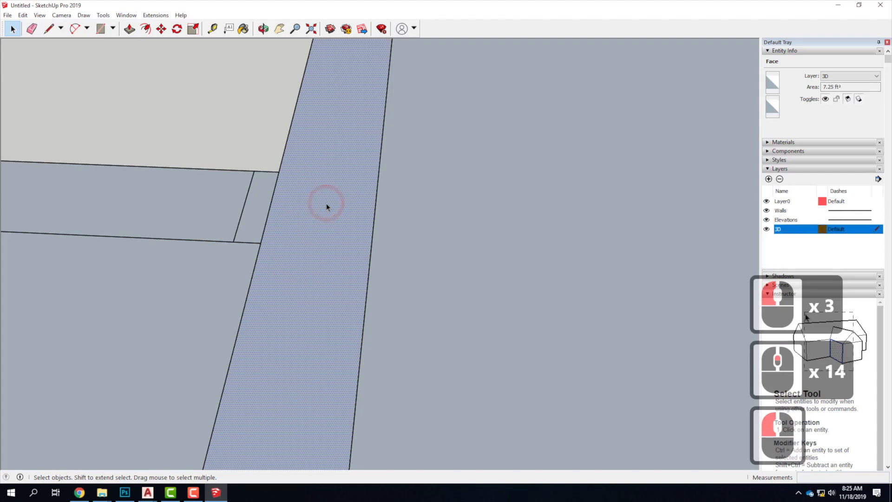
{"action": "left_click", "coordinate": [282, 182]}
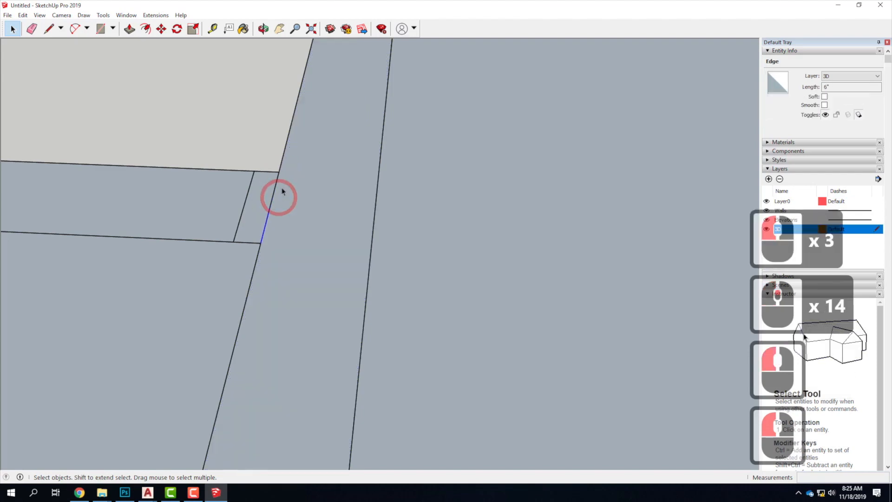
{"action": "left_click", "coordinate": [256, 197]}
{"action": "double_click", "coordinate": [306, 199]}
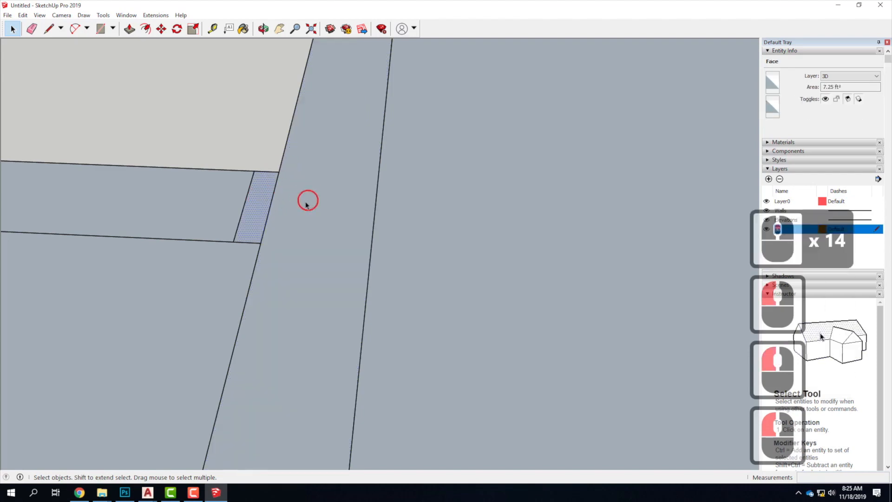
- Delete the 6" edge between the small rectangle and the wall, and select the merged face to check it
{"action": "left_click", "coordinate": [272, 199]}
{"action": "left_click", "coordinate": [277, 199]}
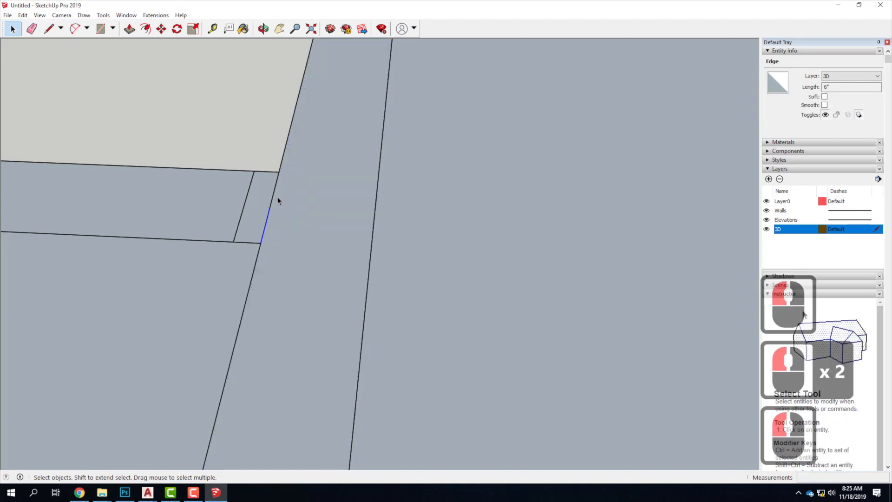
{"action": "key", "text": "Delete"}
{"action": "left_click", "coordinate": [273, 199]}
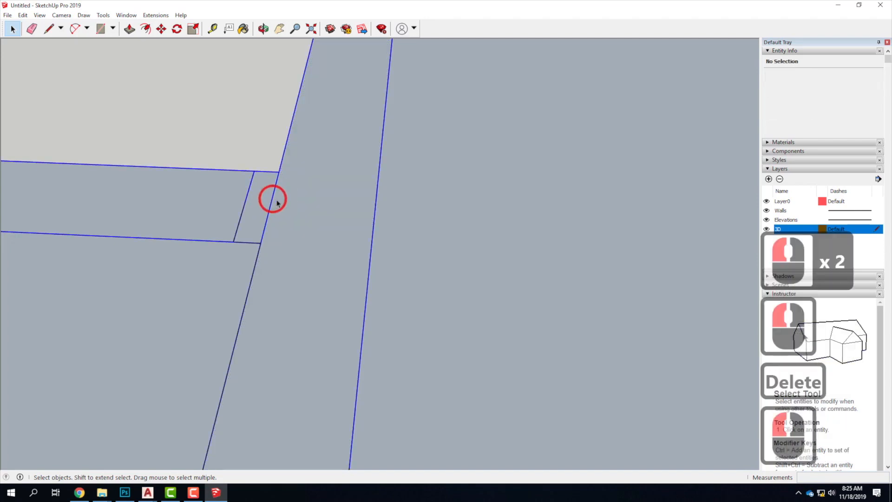
{"action": "double_click", "coordinate": [325, 197]}
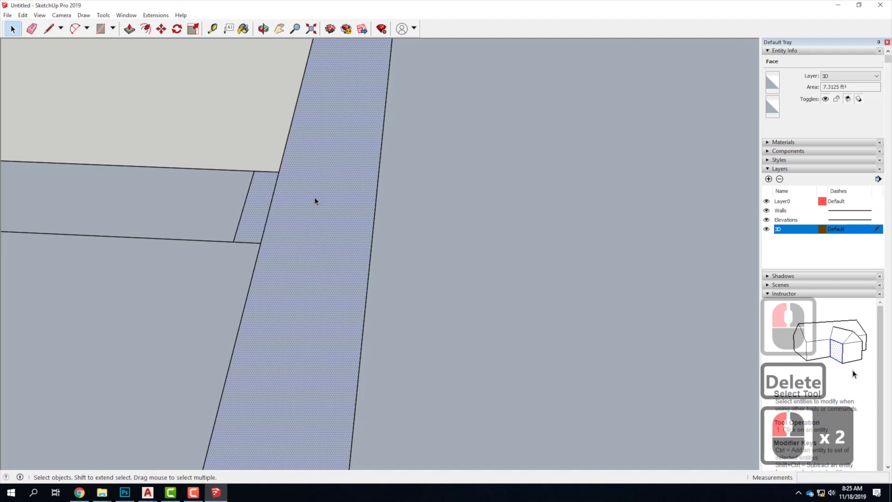
- Draw a 6' 6" by 6" rectangle over the freestanding interior wall in the middle room
{"action": "scroll", "coordinate": [318, 204], "scroll_direction": "down", "scroll_amount": 20}
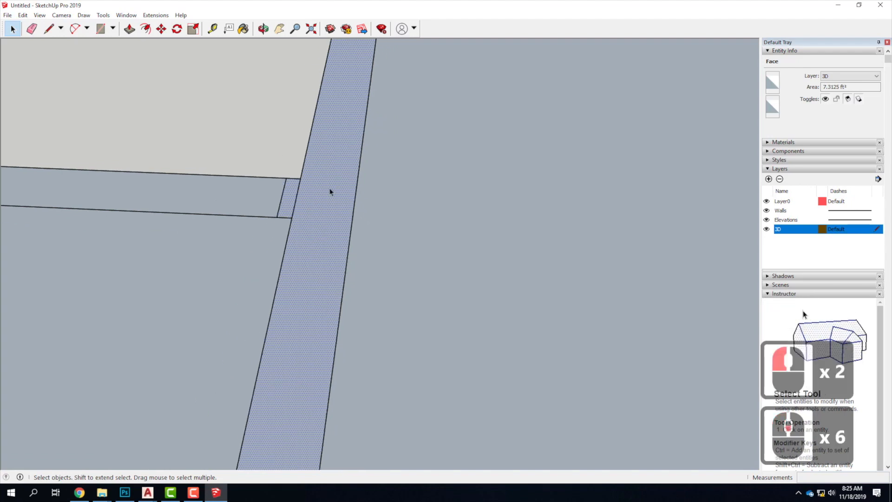
{"action": "scroll", "coordinate": [321, 206], "scroll_direction": "up", "scroll_amount": 3}
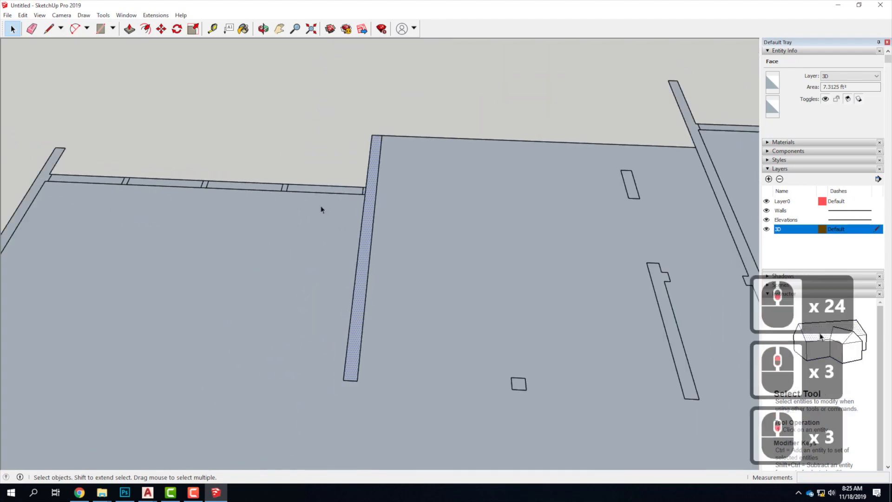
{"action": "scroll", "coordinate": [433, 211], "scroll_direction": "down", "scroll_amount": 5}
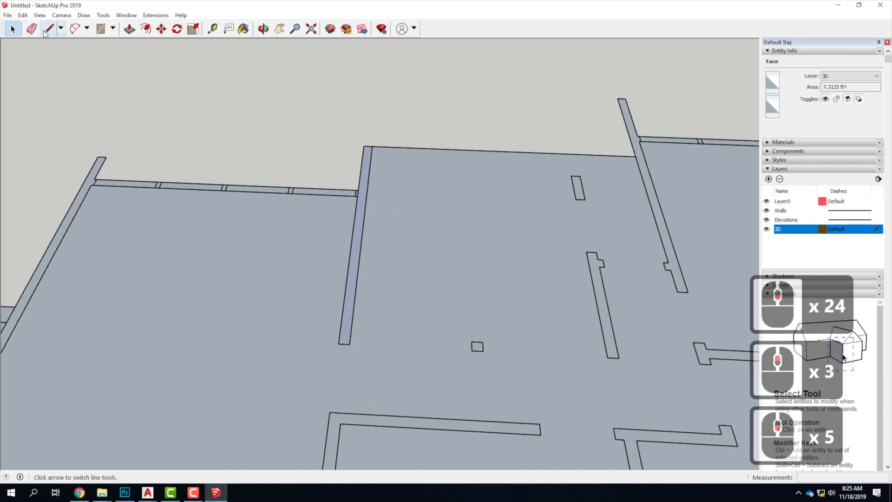
{"action": "left_click", "coordinate": [100, 28]}
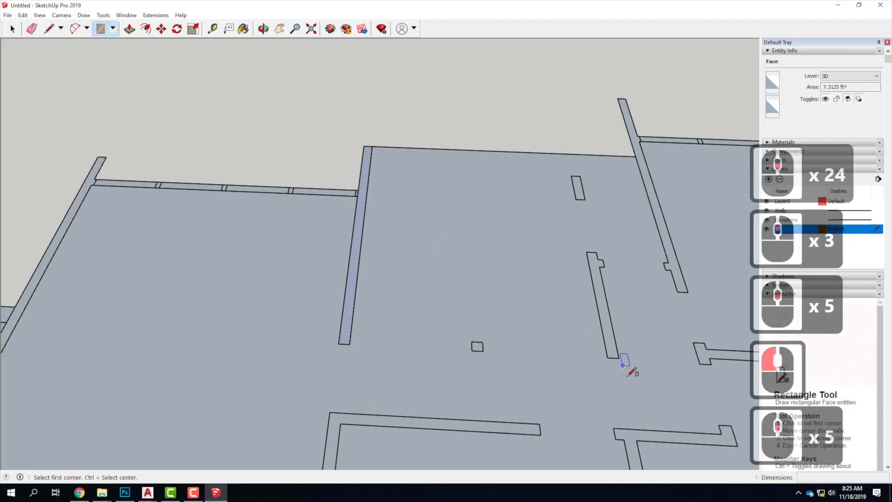
{"action": "scroll", "coordinate": [622, 359], "scroll_direction": "up", "scroll_amount": 5}
{"action": "left_click", "coordinate": [561, 191]}
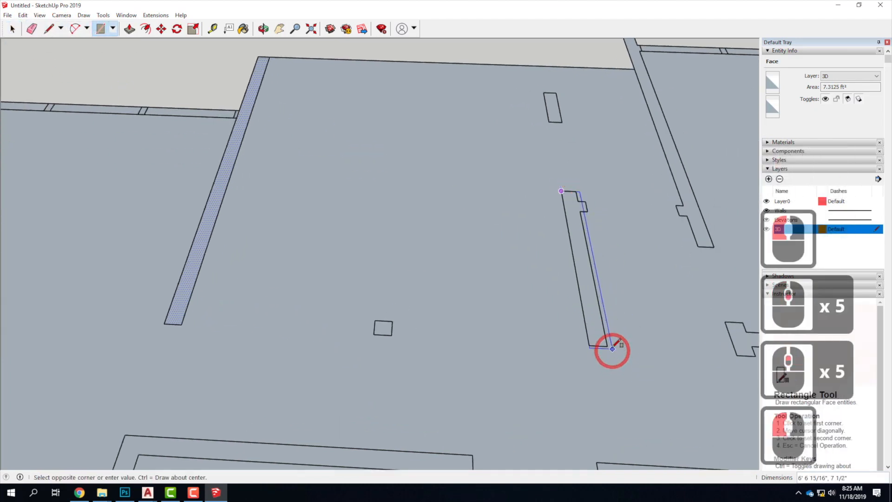
{"action": "left_click", "coordinate": [607, 345]}
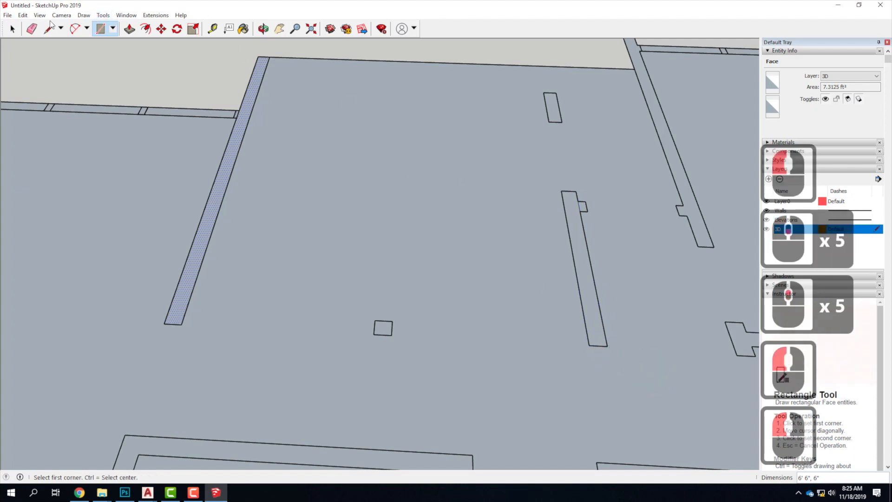
- Select the face of the freestanding interior wall in the middle room to check how it is divided from its side nib
{"action": "left_click", "coordinate": [12, 30]}
{"action": "left_click", "coordinate": [99, 29]}
{"action": "scroll", "coordinate": [597, 185], "scroll_direction": "up", "scroll_amount": 6}
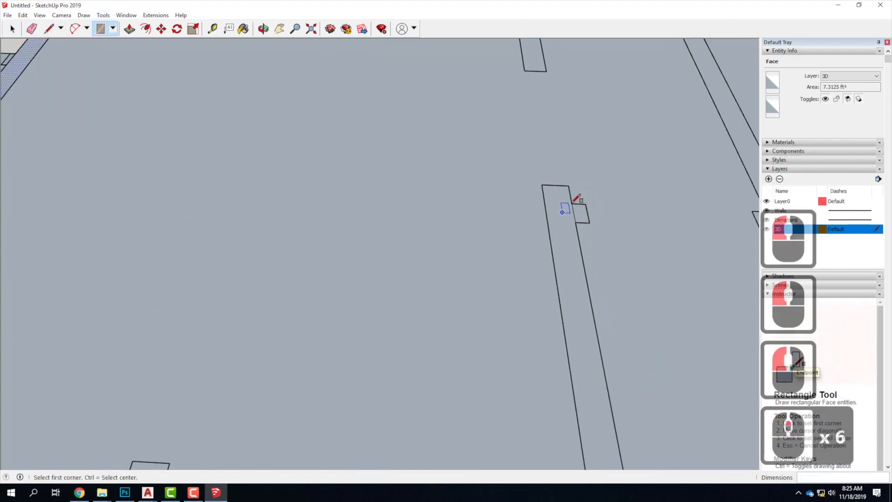
{"action": "key", "text": "space"}
{"action": "key", "text": "r"}
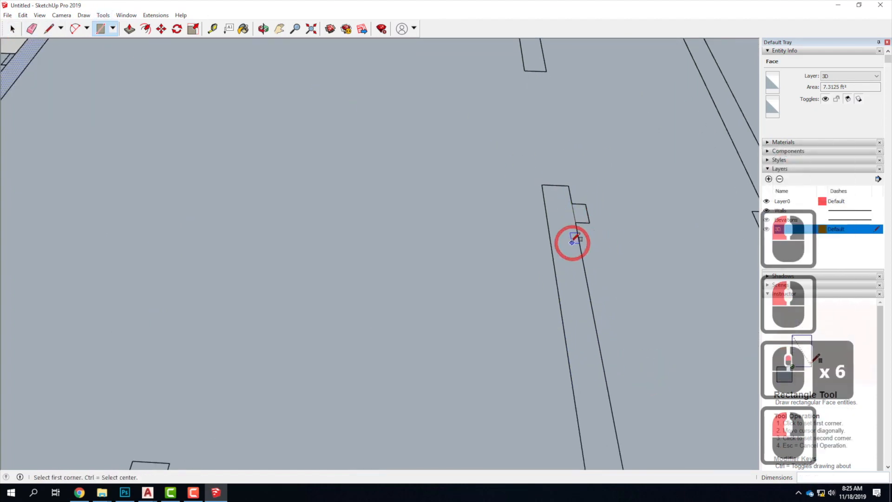
{"action": "left_click", "coordinate": [12, 29]}
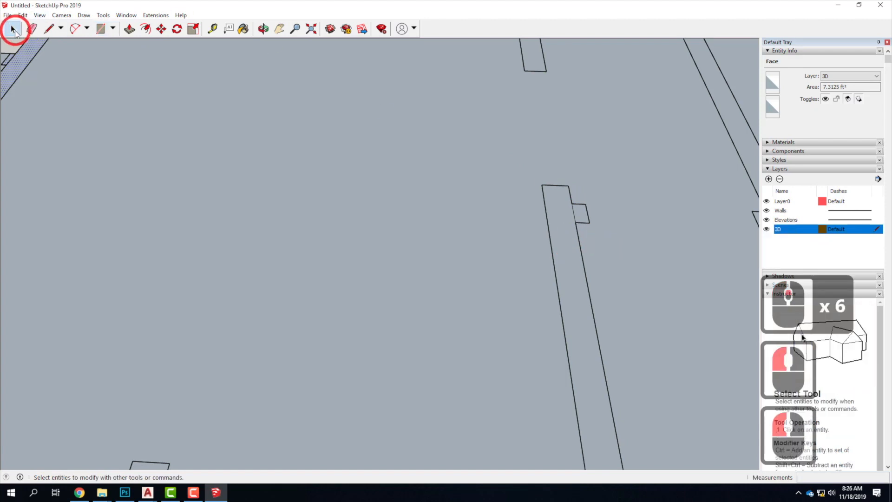
{"action": "scroll", "coordinate": [143, 110], "scroll_direction": "down", "scroll_amount": 5}
{"action": "scroll", "coordinate": [353, 158], "scroll_direction": "up", "scroll_amount": 4}
{"action": "left_click", "coordinate": [375, 163]}
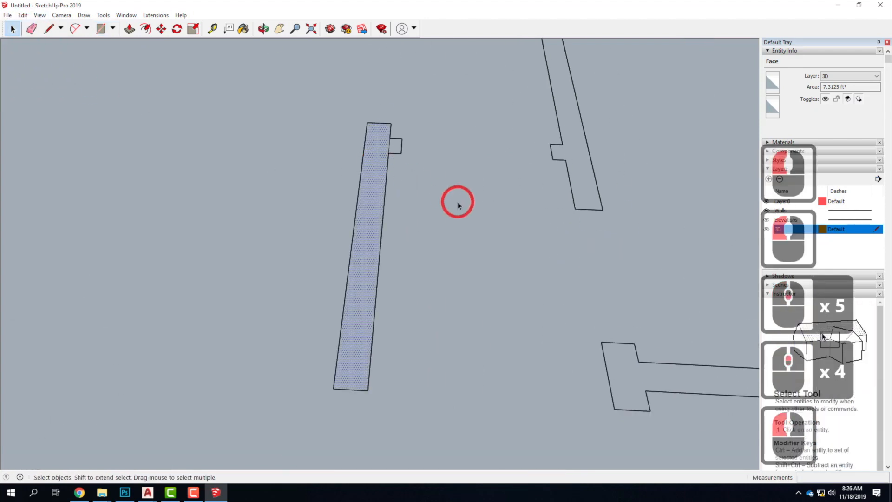
- Draw a 6" by 3" rectangle over the small nib on the side of the freestanding interior wall
{"action": "left_click", "coordinate": [104, 29]}
{"action": "left_click", "coordinate": [390, 138]}
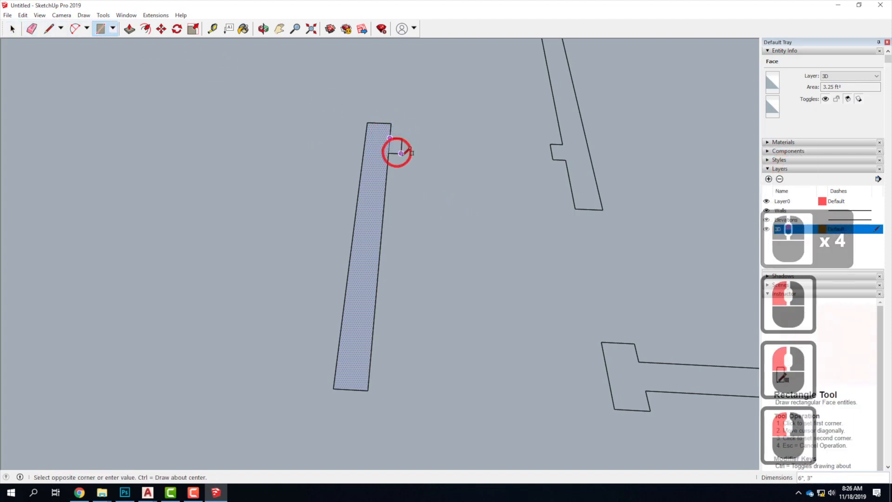
{"action": "left_click", "coordinate": [15, 29]}
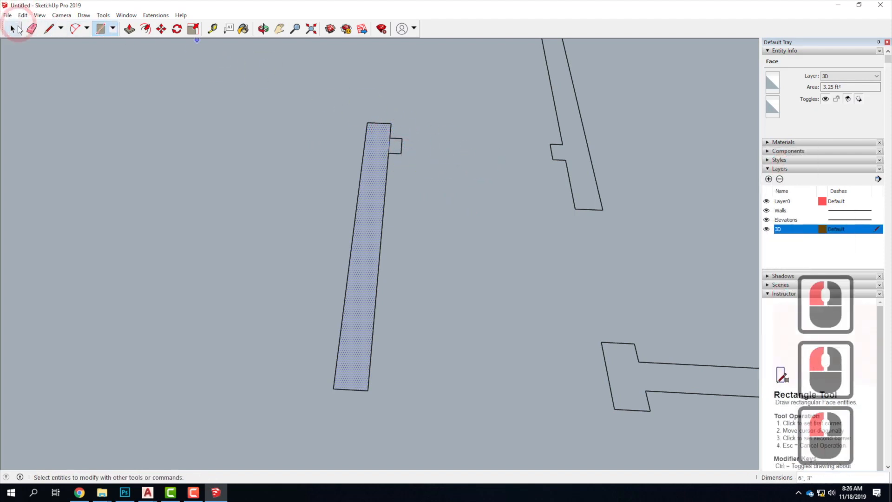
{"action": "left_click", "coordinate": [408, 172]}
{"action": "left_click", "coordinate": [12, 29]}
- Select the nib and the freestanding wall's face in turn to check how they are divided
{"action": "left_click", "coordinate": [393, 144]}
{"action": "left_click", "coordinate": [398, 152]}
{"action": "left_click", "coordinate": [381, 144]}
{"action": "left_click", "coordinate": [375, 181]}
{"action": "left_click", "coordinate": [391, 142]}
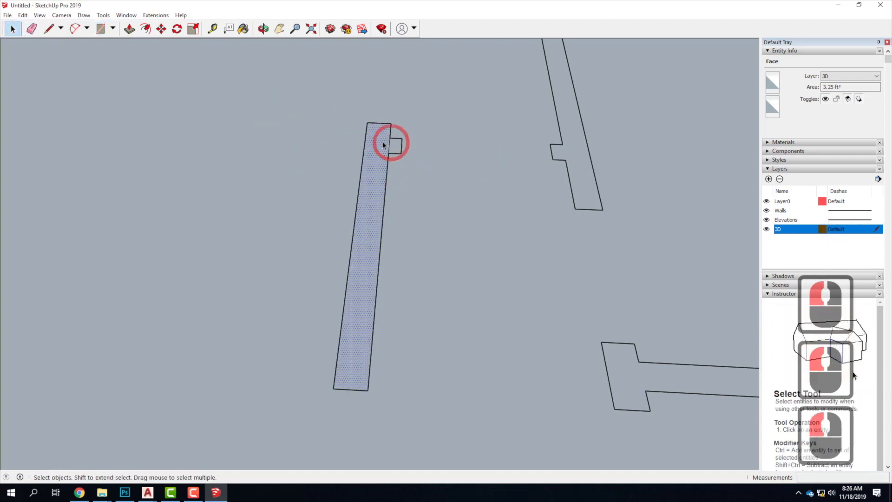
{"action": "left_click", "coordinate": [395, 144]}
{"action": "left_click", "coordinate": [372, 144]}
{"action": "double_click", "coordinate": [394, 145]}
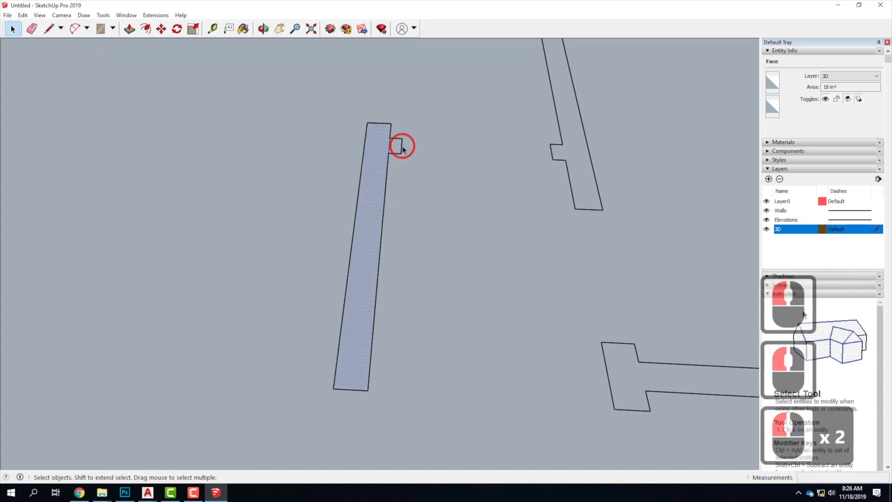
- Delete the 6" edge between the nib and the freestanding wall, and select the merged face to check it
{"action": "left_click", "coordinate": [391, 148]}
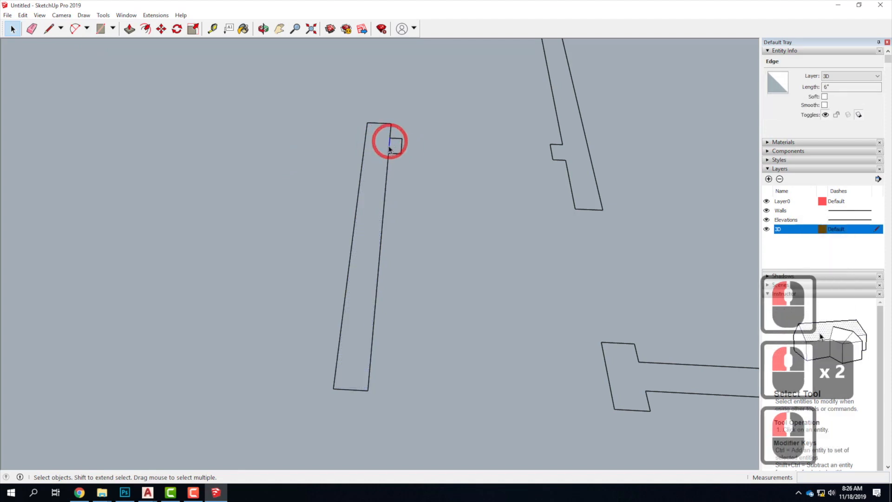
{"action": "key", "text": "Delete"}
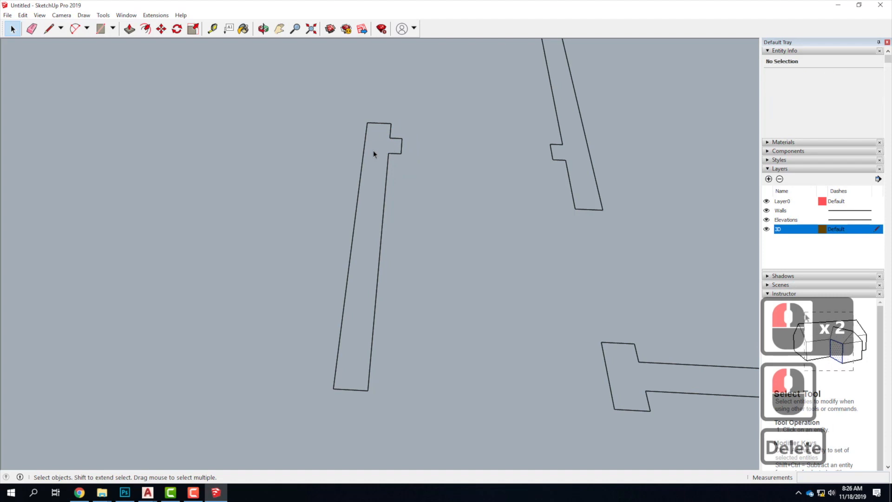
{"action": "left_click", "coordinate": [378, 184]}
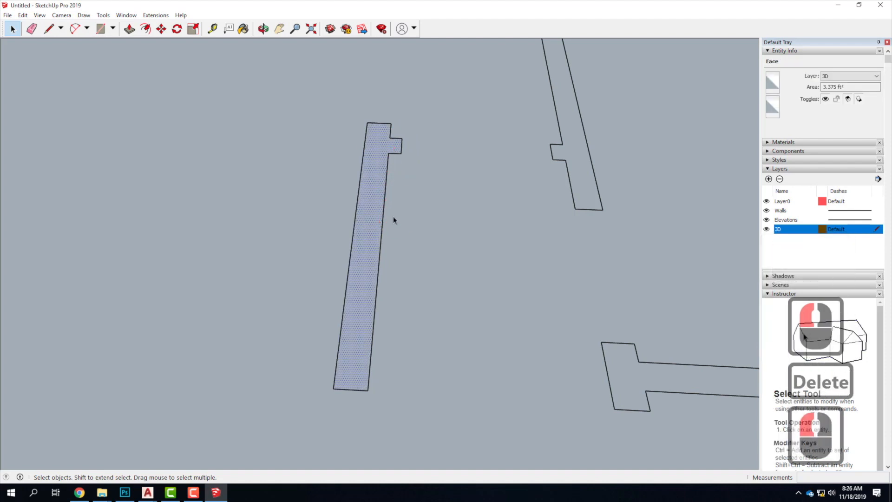
- Draw a 2' by 6" rectangle over the short freestanding rear wall and a 6" by 6" rectangle over the column in the middle room
{"action": "scroll", "coordinate": [359, 223], "scroll_direction": "down", "scroll_amount": 6}
{"action": "scroll", "coordinate": [314, 239], "scroll_direction": "down", "scroll_amount": 10}
{"action": "left_click", "coordinate": [100, 29]}
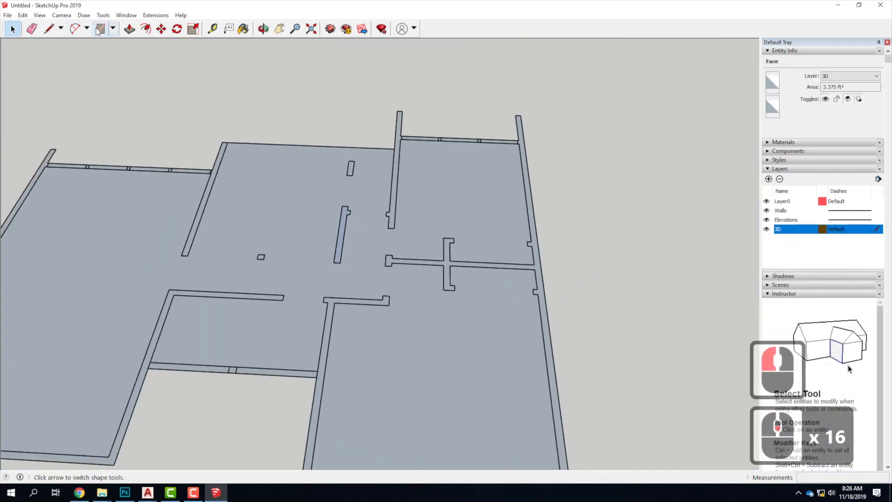
{"action": "left_click", "coordinate": [348, 161]}
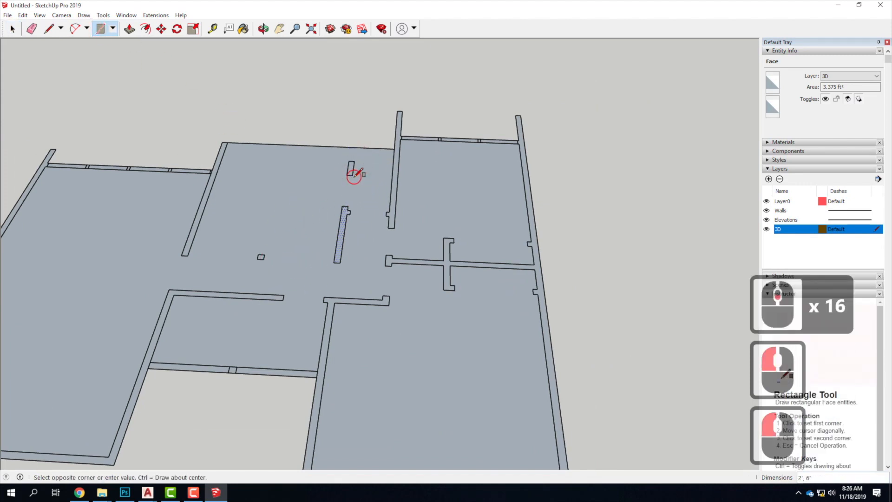
{"action": "left_click", "coordinate": [199, 269]}
{"action": "scroll", "coordinate": [232, 272], "scroll_direction": "up", "scroll_amount": 4}
{"action": "left_click", "coordinate": [264, 245]}
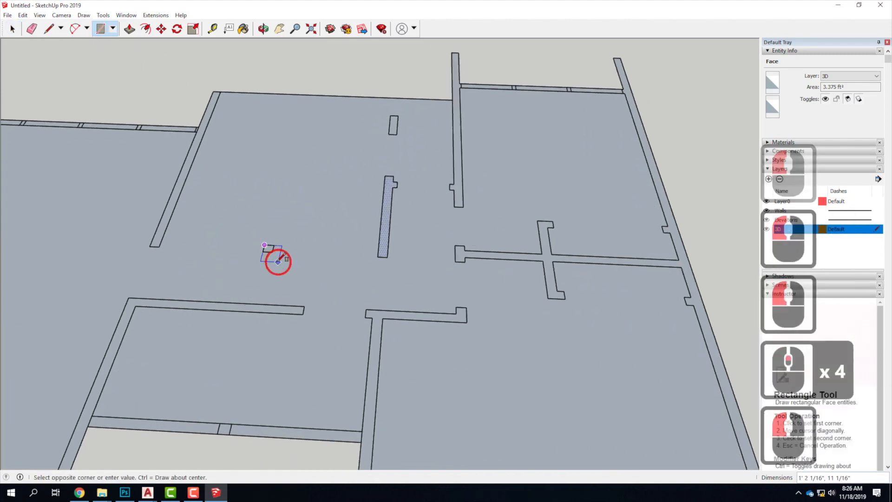
{"action": "left_click", "coordinate": [274, 252]}
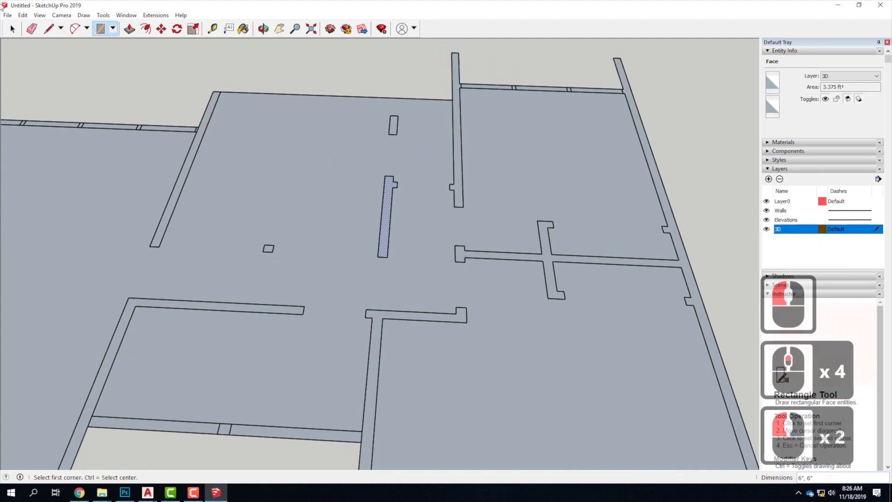
- Trace lines along the wall between the two rear rooms, from its free end around its nib and across its rear end
{"action": "left_click", "coordinate": [48, 29]}
{"action": "scroll", "coordinate": [458, 190], "scroll_direction": "up", "scroll_amount": 5}
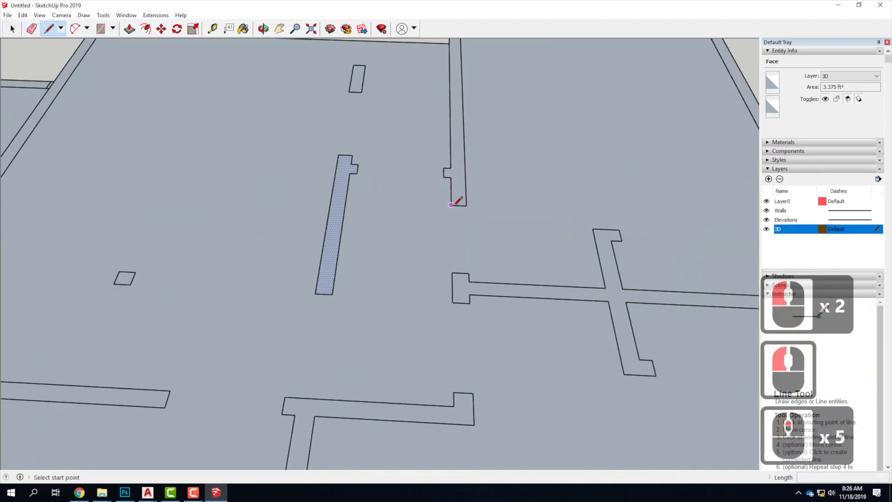
{"action": "left_click", "coordinate": [457, 196]}
{"action": "left_click", "coordinate": [448, 176]}
{"action": "left_click", "coordinate": [445, 169]}
{"action": "left_click", "coordinate": [451, 168]}
{"action": "left_click", "coordinate": [451, 169]}
{"action": "scroll", "coordinate": [395, 284], "scroll_direction": "down", "scroll_amount": 5}
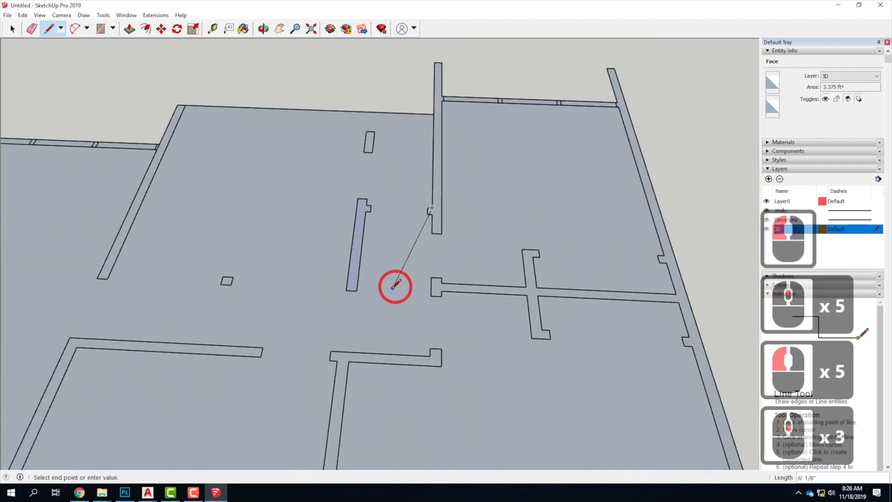
{"action": "left_click", "coordinate": [435, 61]}
{"action": "left_click", "coordinate": [441, 64]}
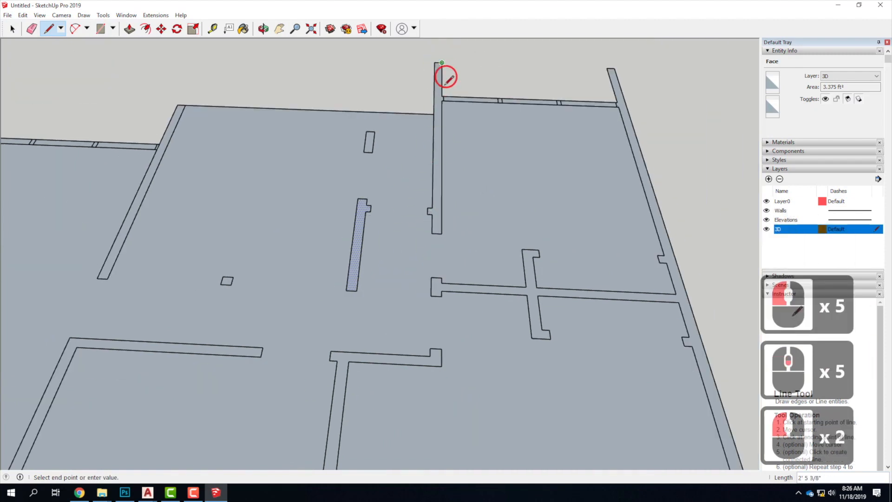
- Continue the trace 4' to the window wall, across its 6" junction, and along the wall back to the free end and nib
{"action": "scroll", "coordinate": [442, 97], "scroll_direction": "up", "scroll_amount": 9}
{"action": "left_click", "coordinate": [445, 98]}
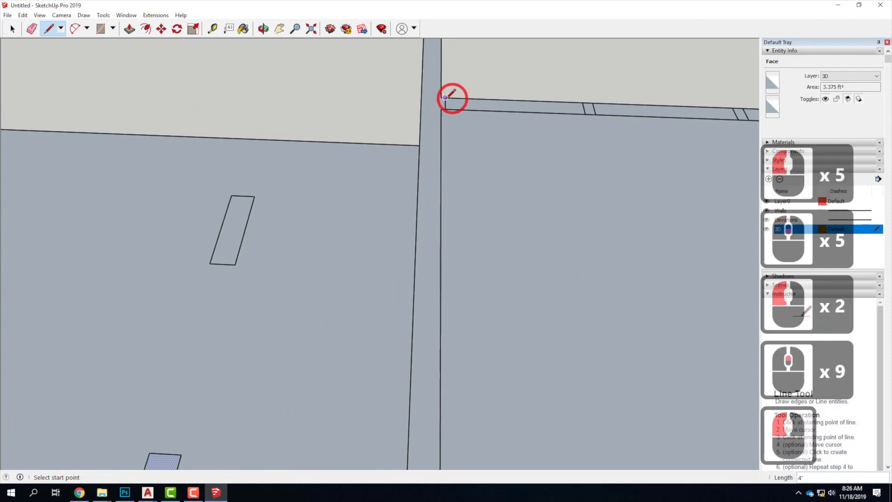
{"action": "left_click", "coordinate": [445, 117]}
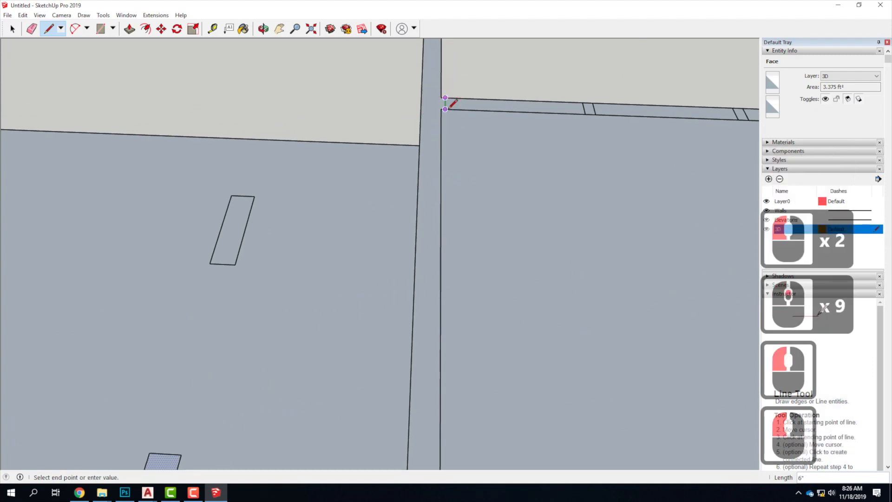
{"action": "left_click", "coordinate": [440, 110]}
{"action": "left_click", "coordinate": [439, 110]}
{"action": "scroll", "coordinate": [435, 78], "scroll_direction": "down", "scroll_amount": 4}
{"action": "scroll", "coordinate": [437, 78], "scroll_direction": "down", "scroll_amount": 6}
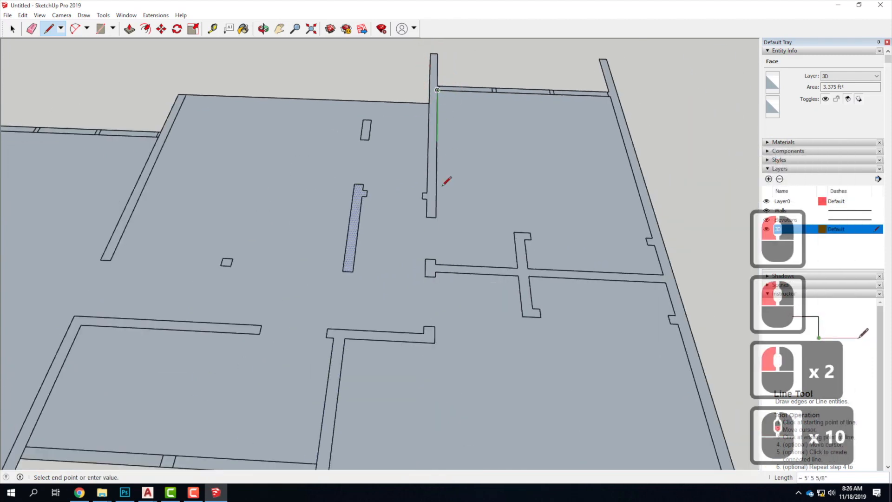
{"action": "scroll", "coordinate": [436, 218], "scroll_direction": "up", "scroll_amount": 3}
{"action": "left_click", "coordinate": [435, 218]}
{"action": "left_click", "coordinate": [423, 193]}
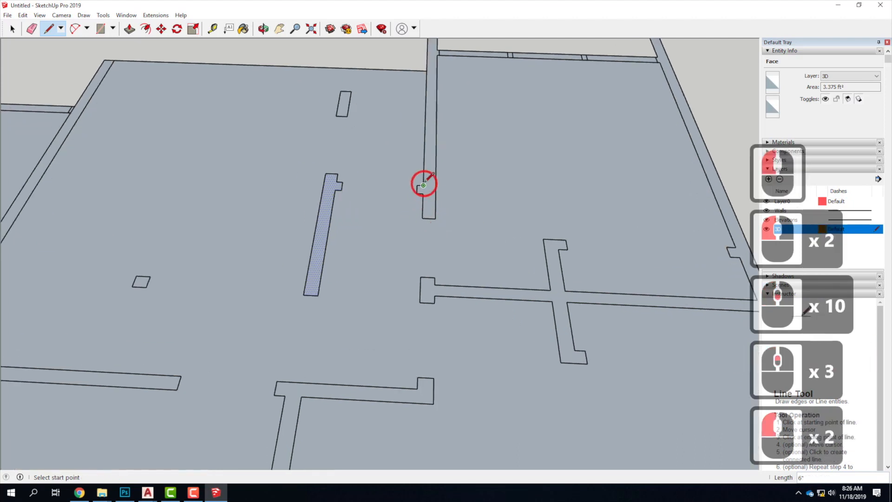
{"action": "left_click", "coordinate": [423, 193]}
- End the line trace and select the wall between the two rear rooms to check that it is a separate face
{"action": "left_click", "coordinate": [16, 34]}
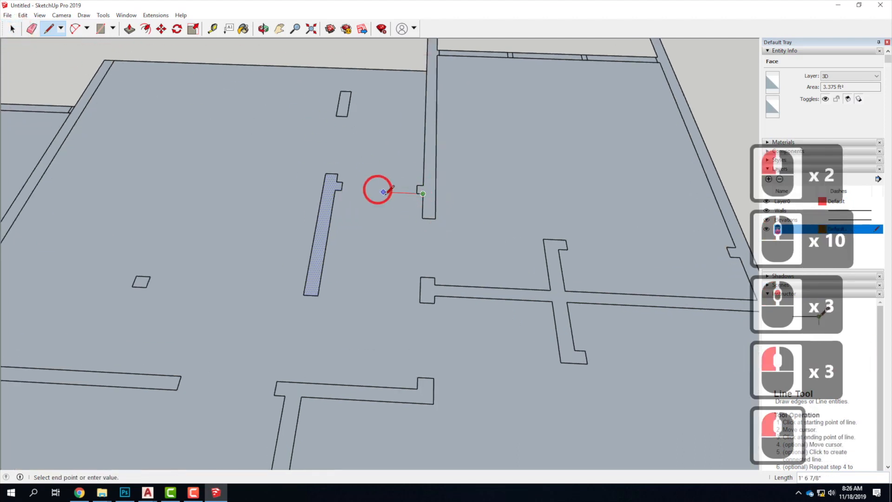
{"action": "left_click", "coordinate": [428, 185]}
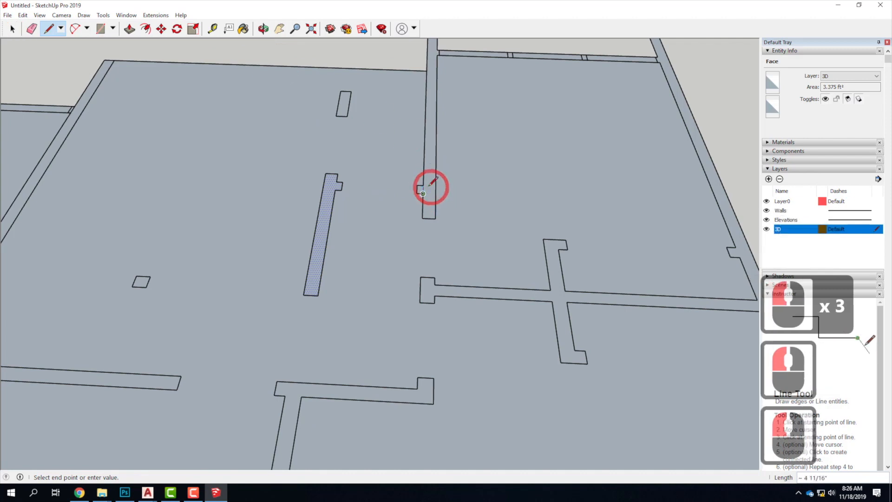
{"action": "left_click", "coordinate": [420, 191]}
{"action": "key", "text": "space"}
{"action": "left_click", "coordinate": [506, 172]}
{"action": "left_click", "coordinate": [426, 186]}
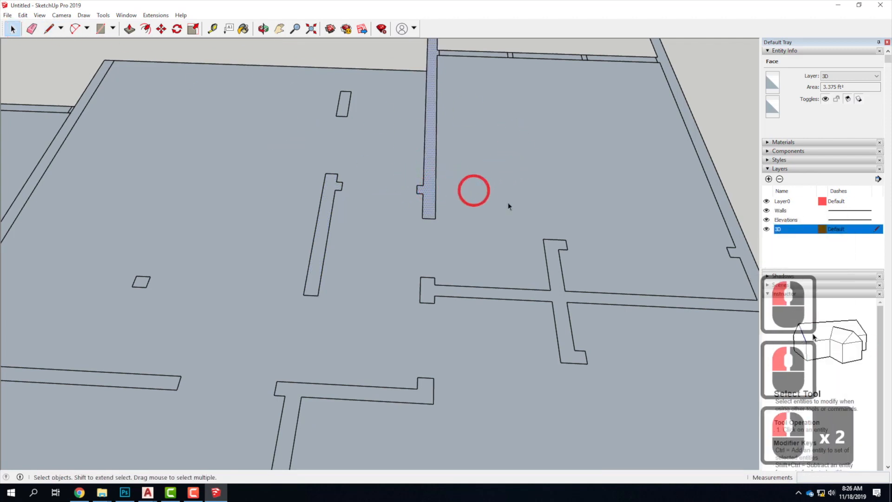
- Select the imported floor plan group and explode it
{"action": "scroll", "coordinate": [355, 249], "scroll_direction": "down", "scroll_amount": 5}
{"action": "scroll", "coordinate": [460, 233], "scroll_direction": "down", "scroll_amount": 10}
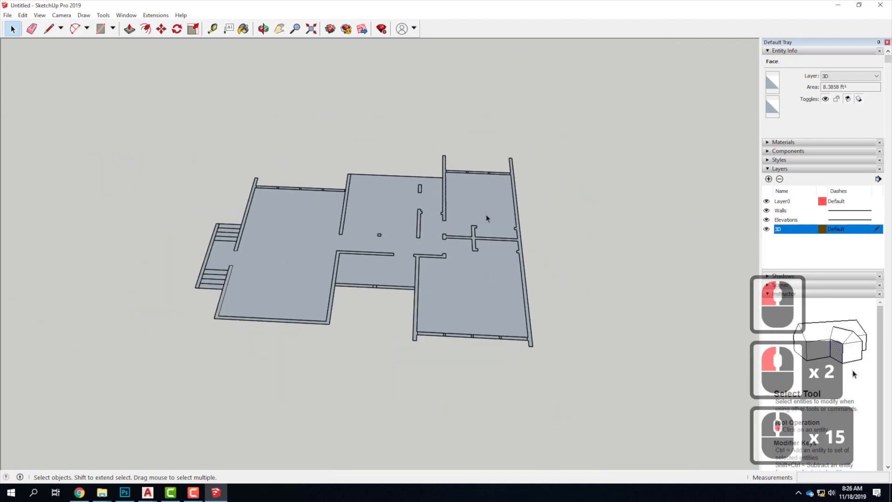
{"action": "scroll", "coordinate": [525, 294], "scroll_direction": "up", "scroll_amount": 5}
{"action": "left_click", "coordinate": [524, 289]}
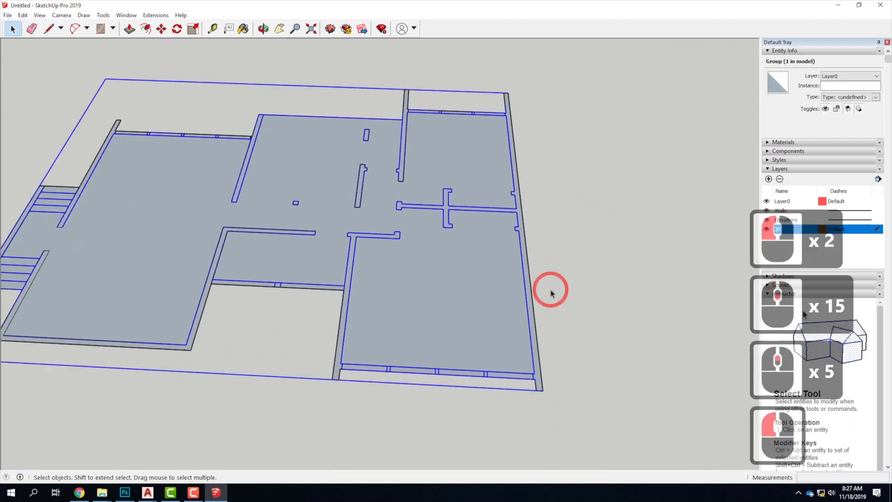
{"action": "right_click", "coordinate": [391, 241]}
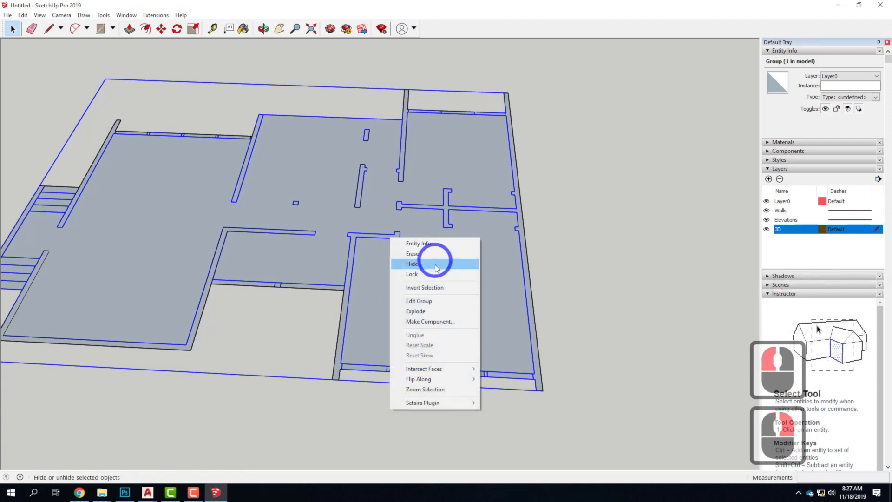
{"action": "left_click", "coordinate": [435, 312]}
- Select the main floor face and the wall beside the front room in turn to check their separation, and clear the selection
{"action": "left_click", "coordinate": [678, 255]}
{"action": "left_click", "coordinate": [449, 277]}
{"action": "scroll", "coordinate": [349, 261], "scroll_direction": "up", "scroll_amount": 3}
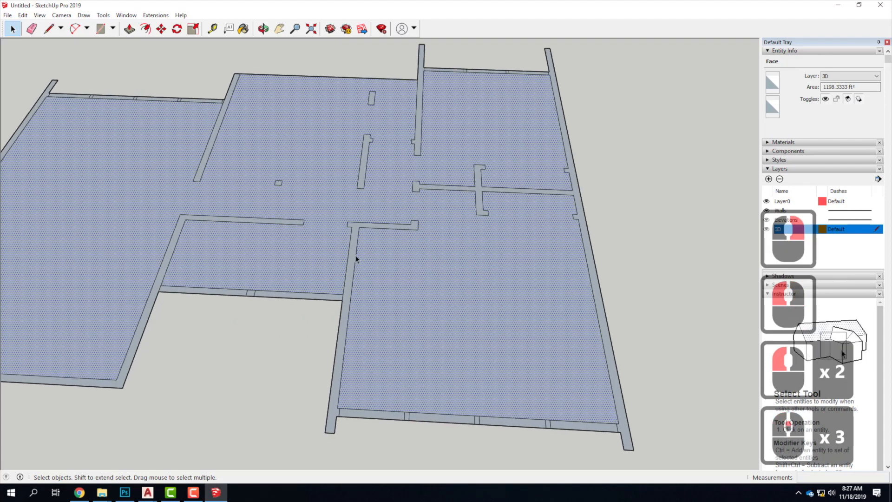
{"action": "left_click", "coordinate": [351, 262]}
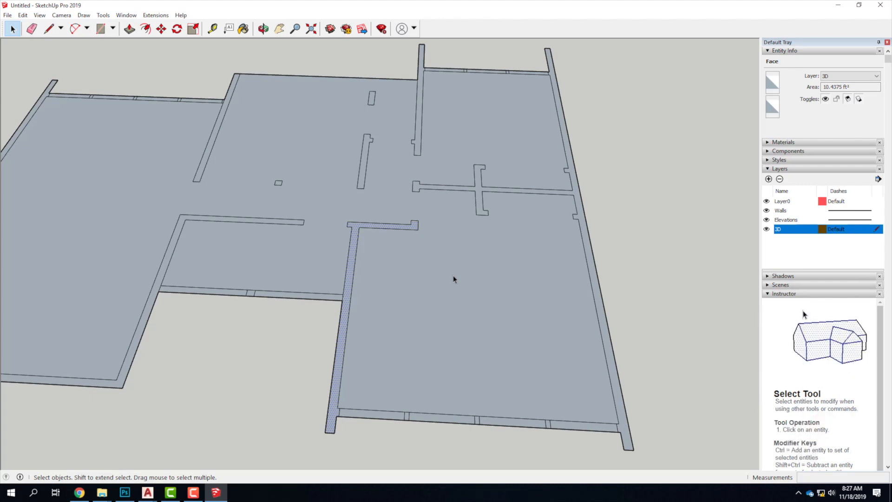
{"action": "scroll", "coordinate": [454, 278], "scroll_direction": "down", "scroll_amount": 5}
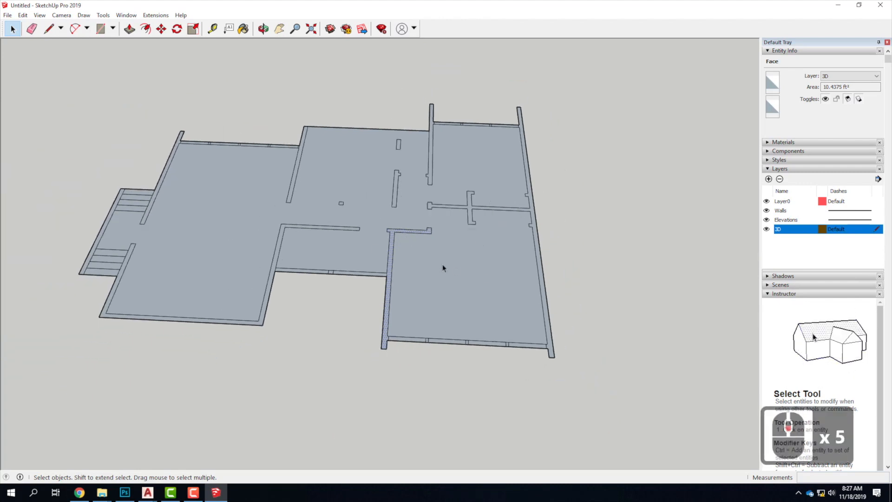
{"action": "scroll", "coordinate": [376, 278], "scroll_direction": "up", "scroll_amount": 5}
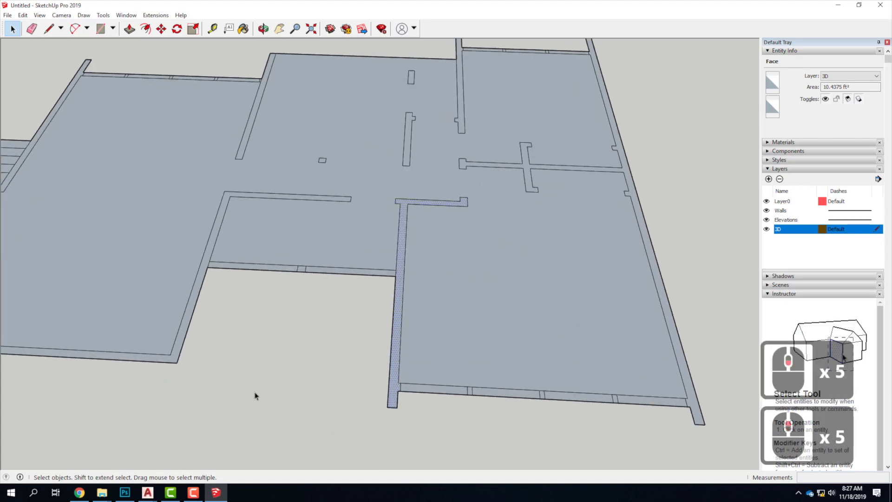
{"action": "scroll", "coordinate": [301, 368], "scroll_direction": "down", "scroll_amount": 2}
{"action": "left_click", "coordinate": [448, 358]}
{"action": "scroll", "coordinate": [524, 353], "scroll_direction": "down", "scroll_amount": 3}
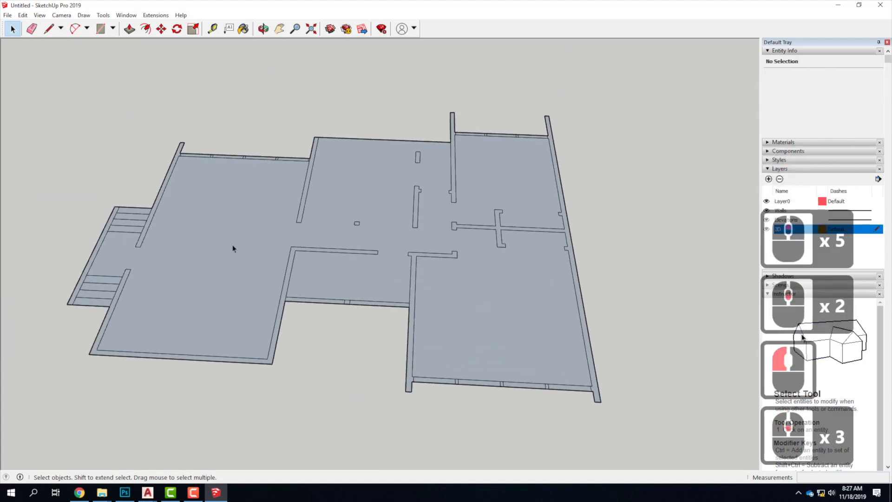
{"action": "scroll", "coordinate": [175, 245], "scroll_direction": "up", "scroll_amount": 1}
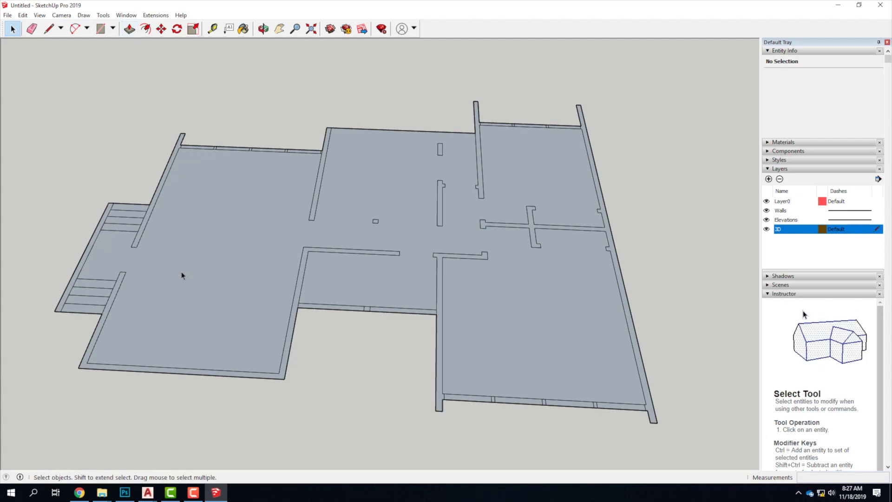
{"action": "scroll", "coordinate": [321, 173], "scroll_direction": "up", "scroll_amount": 3}
{"action": "scroll", "coordinate": [365, 172], "scroll_direction": "up", "scroll_amount": 2}
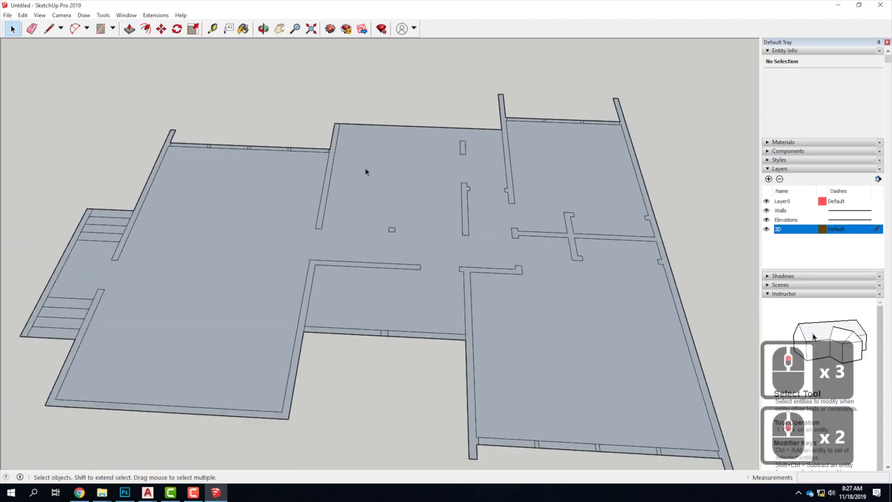
- Try to extrude the exterior wall face beside the stairs upward by 12' with Push/Pull, and undo the extrusion
{"action": "scroll", "coordinate": [365, 172], "scroll_direction": "down", "scroll_amount": 2}
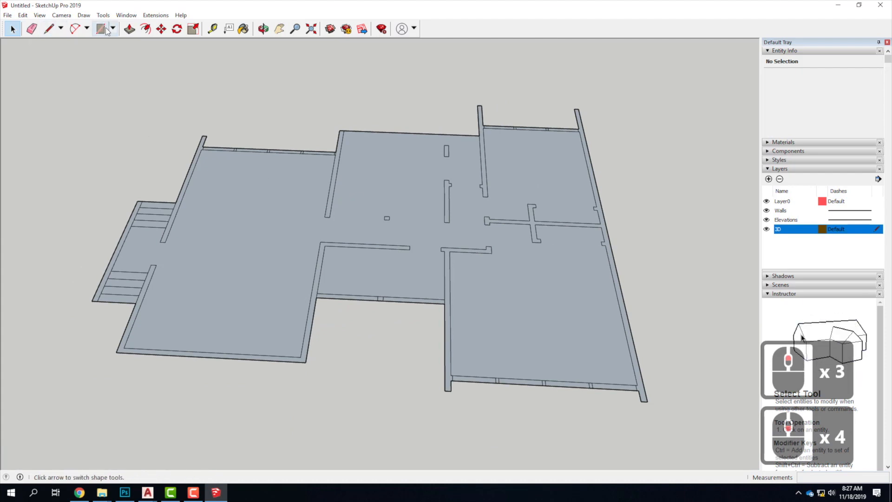
{"action": "scroll", "coordinate": [171, 191], "scroll_direction": "up", "scroll_amount": 2}
{"action": "scroll", "coordinate": [181, 194], "scroll_direction": "up", "scroll_amount": 2}
{"action": "left_click", "coordinate": [193, 196]}
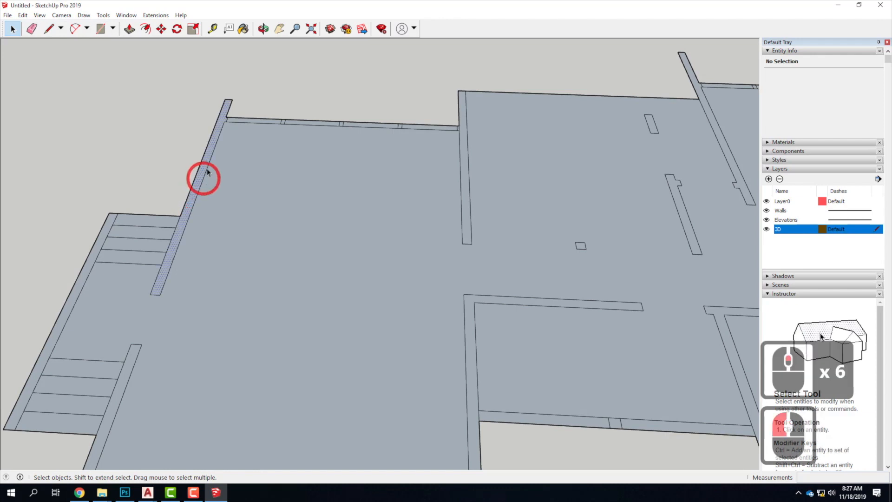
{"action": "scroll", "coordinate": [275, 200], "scroll_direction": "down", "scroll_amount": 4}
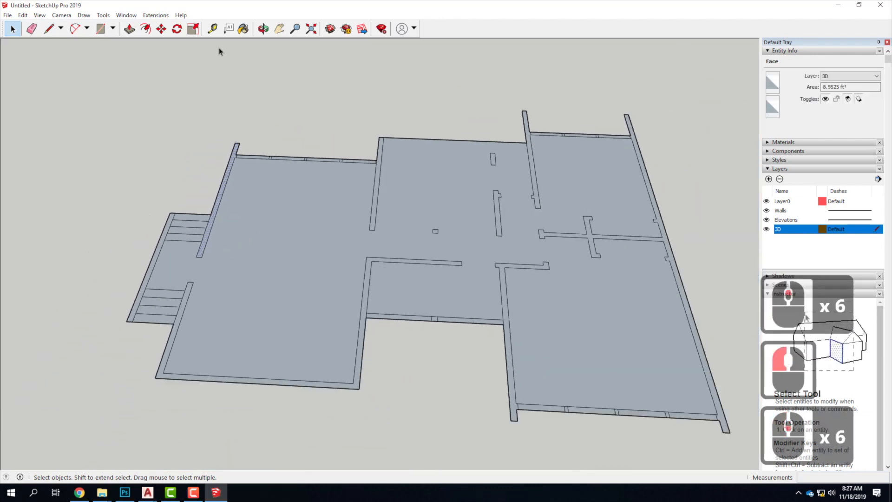
{"action": "left_click", "coordinate": [129, 30]}
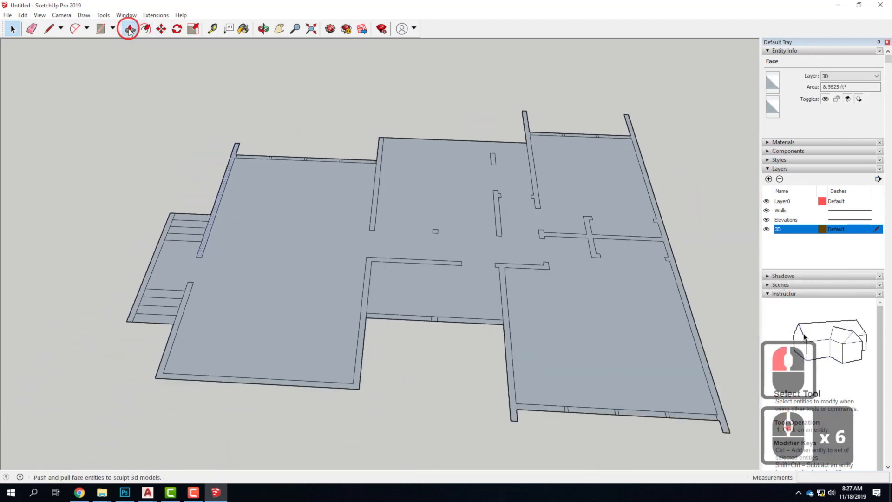
{"action": "left_click", "coordinate": [222, 194]}
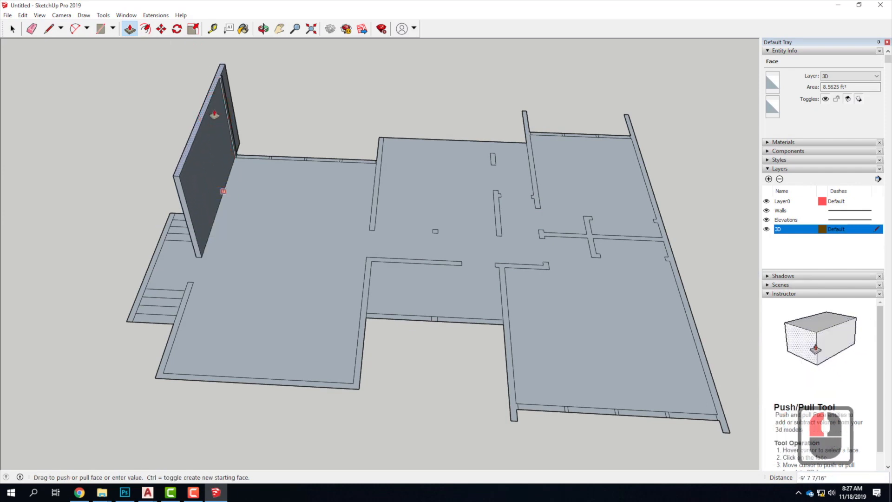
{"action": "type", "text": "12'"}
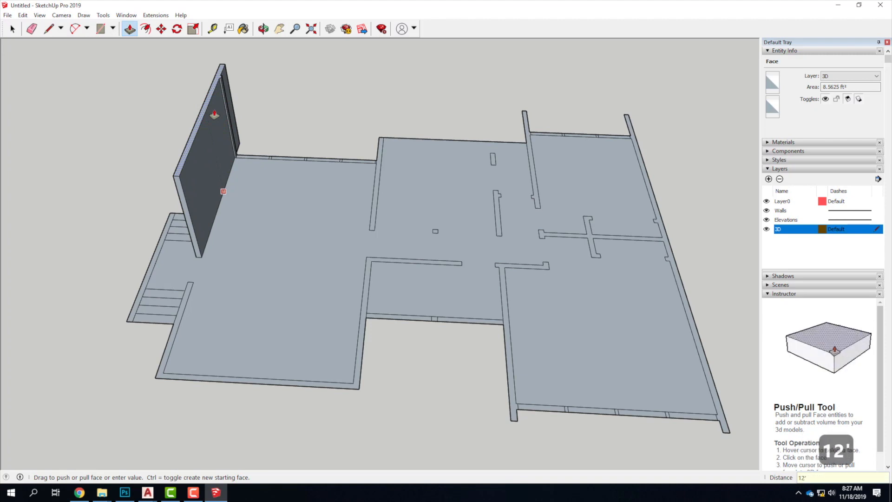
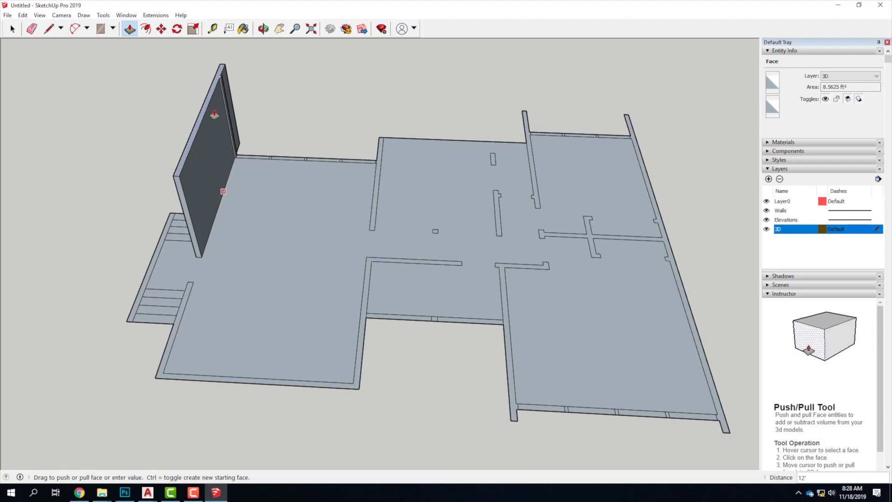
{"action": "left_click", "coordinate": [214, 113]}
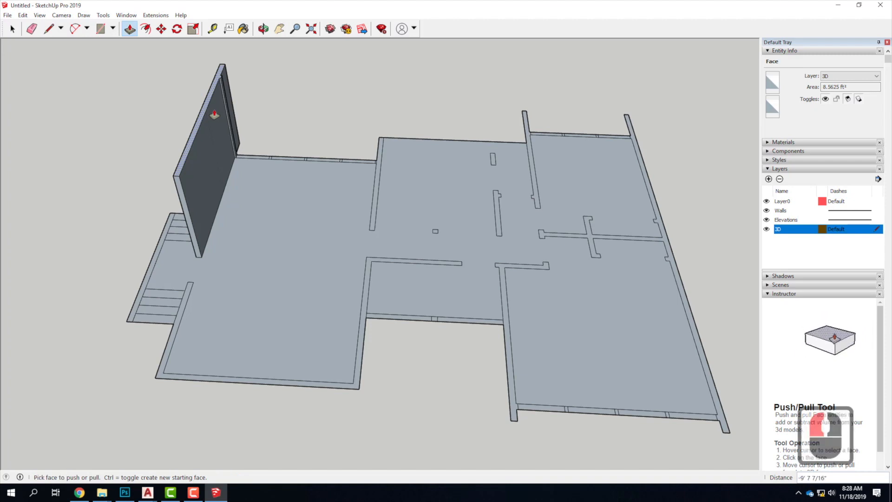
{"action": "key", "text": "ctrl+z"}
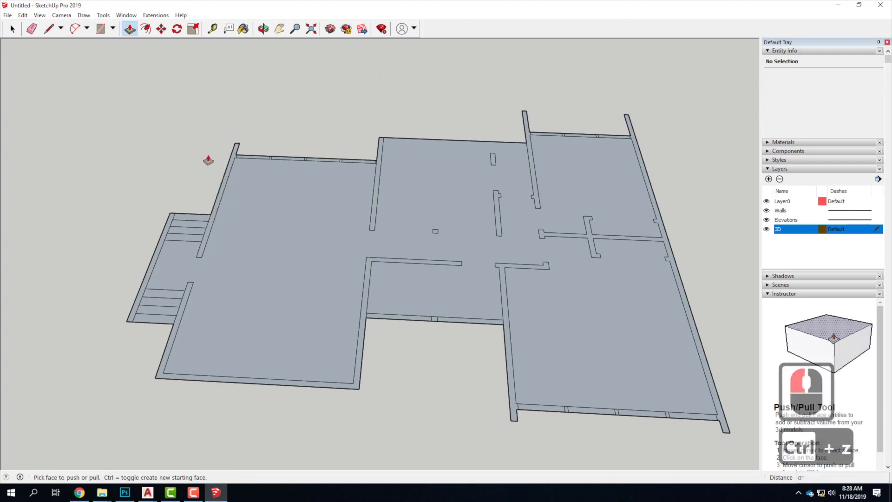
- Push/Pull the exterior wall face beside the upper flight of stairs to a height of 12'
{"action": "scroll", "coordinate": [228, 164], "scroll_direction": "up", "scroll_amount": 5}
{"action": "left_click", "coordinate": [231, 156]}
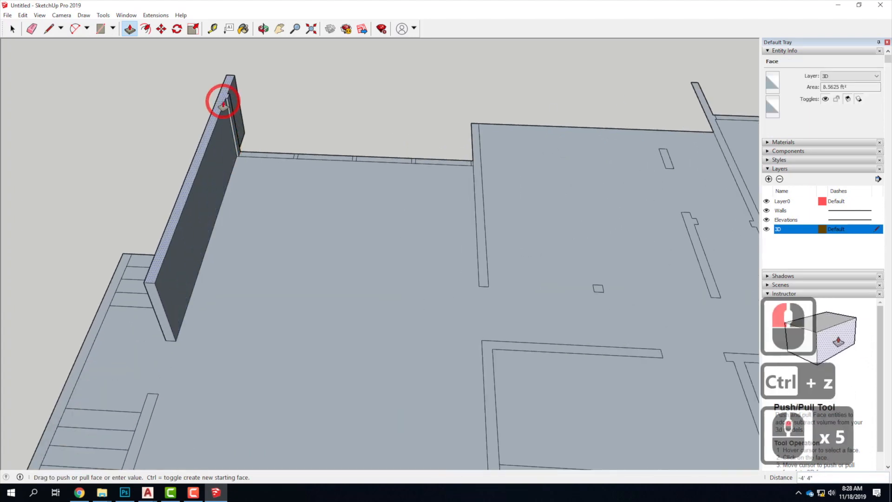
{"action": "type", "text": "12"}
{"action": "key", "text": "Return"}
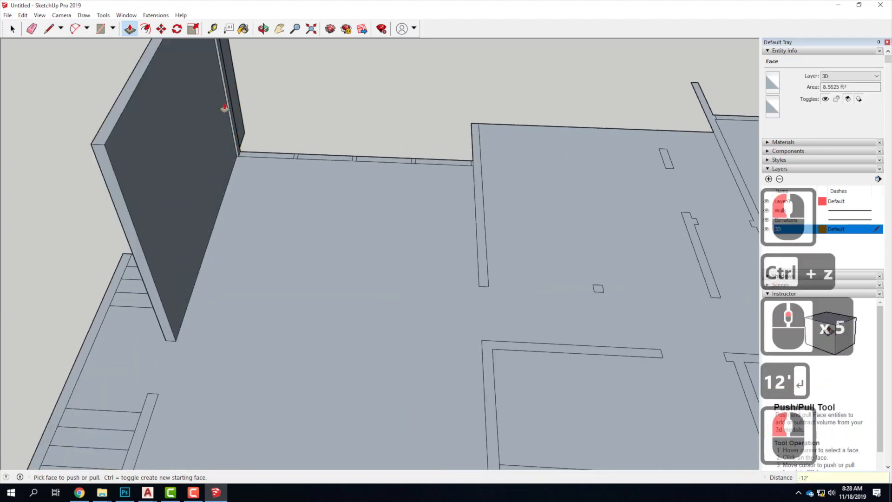
- Push/Pull the wall face at the opposite end of the same room's window wall to a height of 12'
{"action": "scroll", "coordinate": [238, 282], "scroll_direction": "down", "scroll_amount": 6}
{"action": "scroll", "coordinate": [392, 225], "scroll_direction": "up", "scroll_amount": 3}
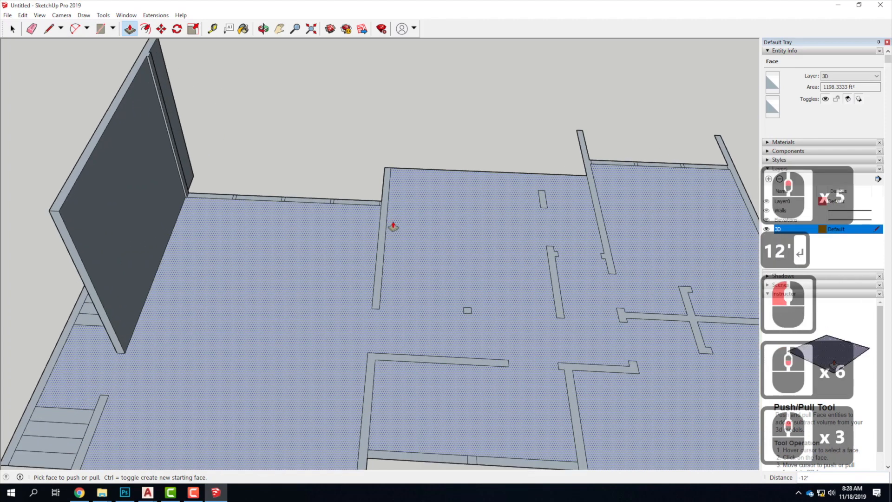
{"action": "left_click", "coordinate": [383, 227]}
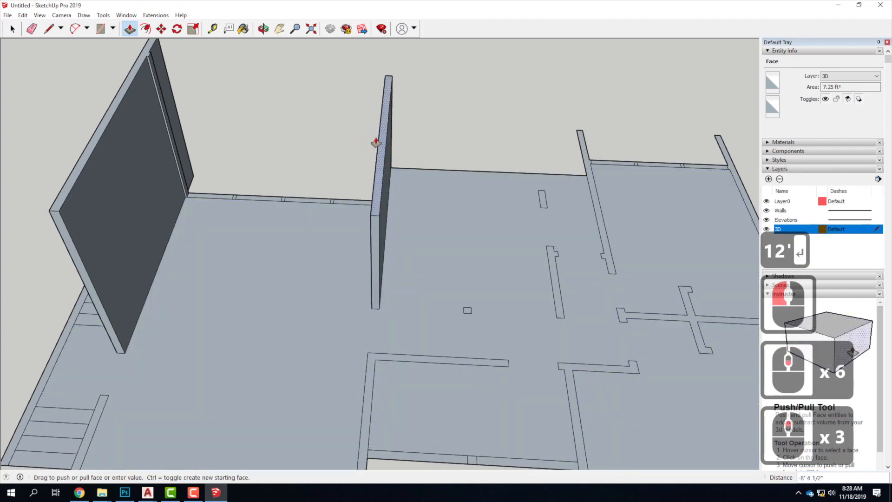
{"action": "type", "text": "12'"}
{"action": "key", "text": "Return"}
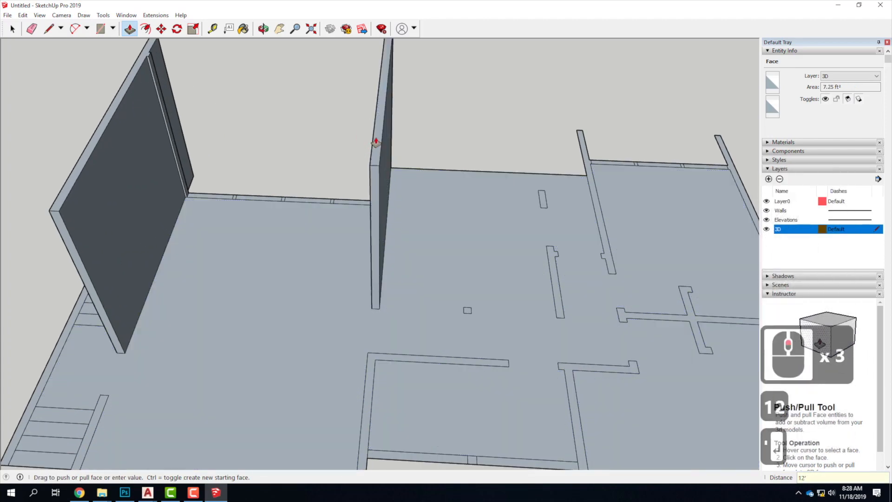
- Try to raise the wall wrapping around the front room together with its attached interior wall, and undo it
{"action": "scroll", "coordinate": [428, 137], "scroll_direction": "down", "scroll_amount": 5}
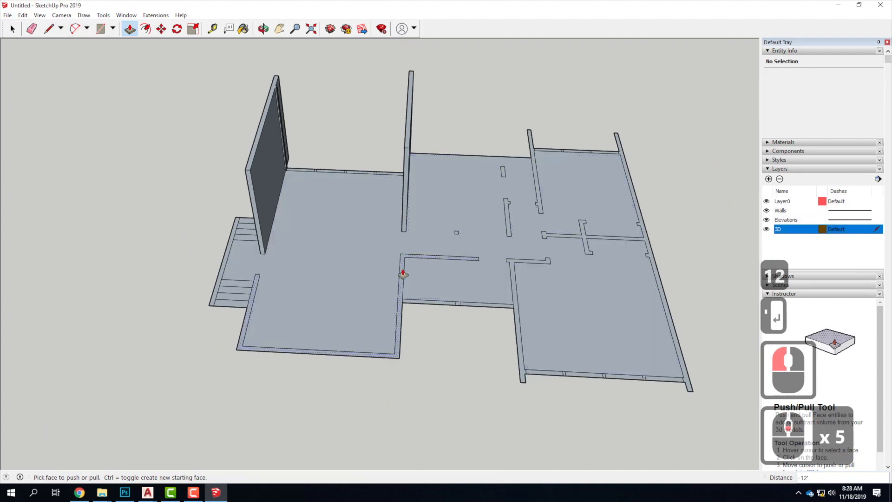
{"action": "left_click_drag", "start_coordinate": [266, 356], "coordinate": [264, 275]}
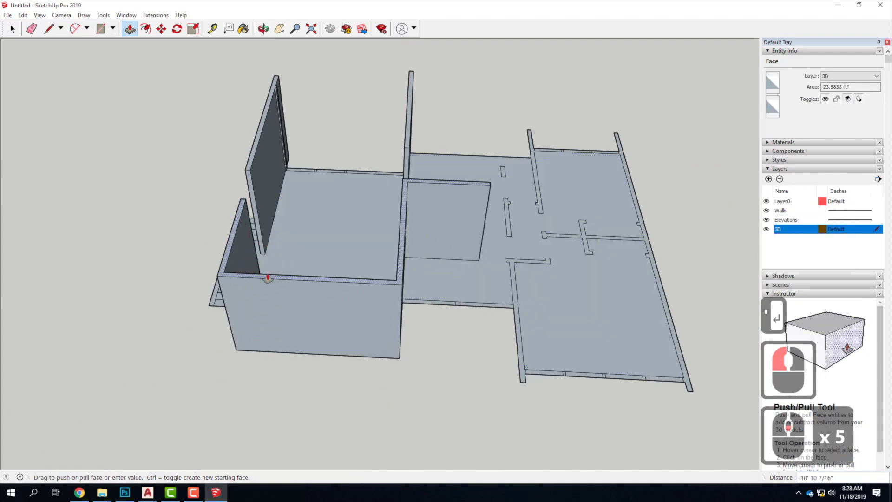
{"action": "left_click", "coordinate": [453, 205]}
{"action": "key", "text": "ctrl+z"}
{"action": "key", "text": "ctrl+z"}
- Draw a 6" line across the wall junction to split the front room's exterior wall from the interior wall
{"action": "key", "text": "space"}
{"action": "left_click", "coordinate": [49, 29]}
{"action": "scroll", "coordinate": [408, 257], "scroll_direction": "up", "scroll_amount": 6}
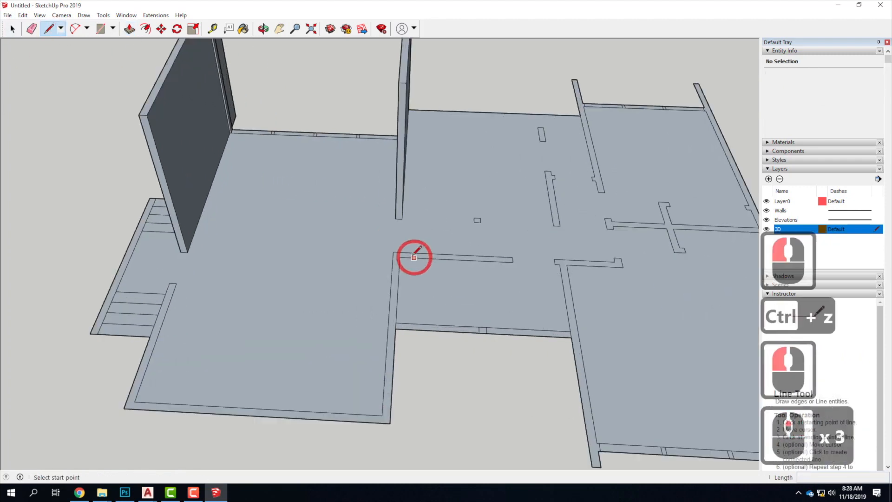
{"action": "left_click", "coordinate": [397, 257]}
{"action": "left_click", "coordinate": [423, 251]}
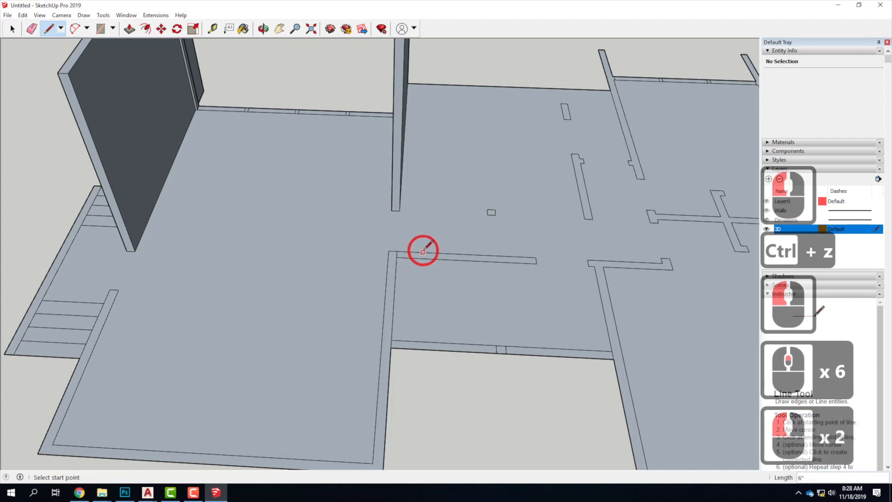
{"action": "key", "text": "Escape"}
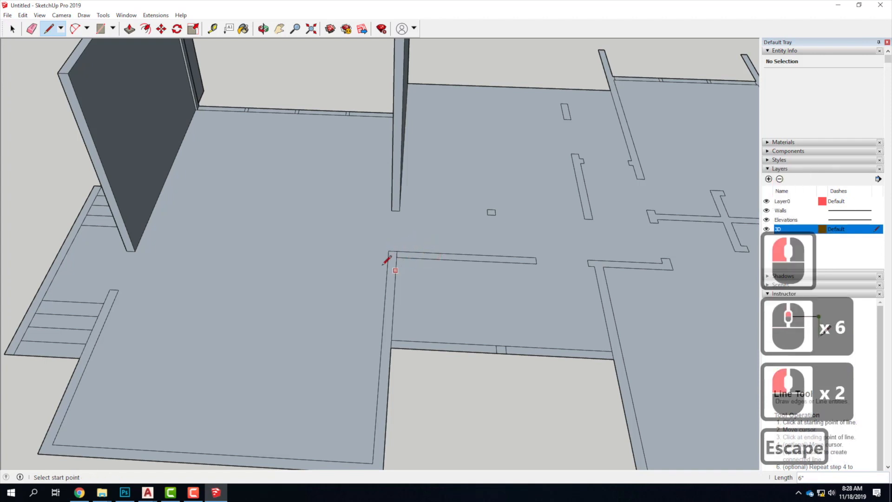
- Select the front room's exterior wall and the adjoining interior wall in turn to check that their faces are separate
{"action": "left_click", "coordinate": [10, 31]}
{"action": "scroll", "coordinate": [391, 291], "scroll_direction": "up", "scroll_amount": 3}
{"action": "left_click", "coordinate": [390, 290]}
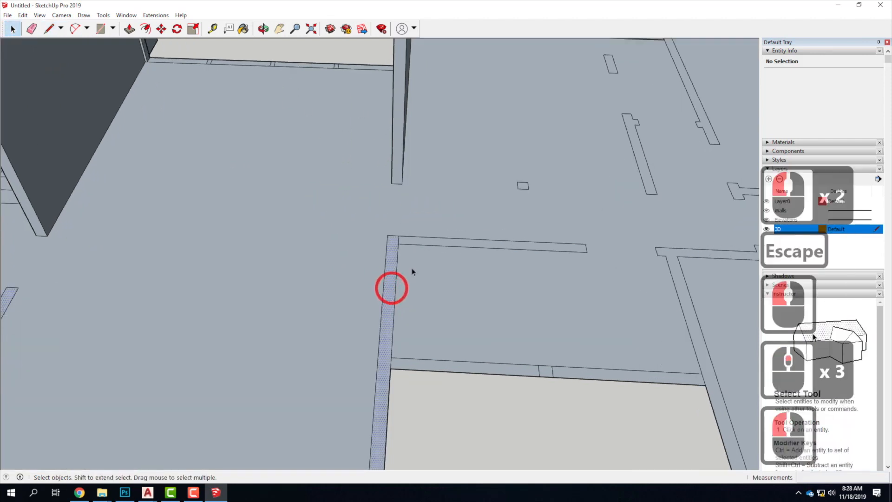
{"action": "left_click", "coordinate": [434, 241]}
{"action": "scroll", "coordinate": [435, 242], "scroll_direction": "down", "scroll_amount": 6}
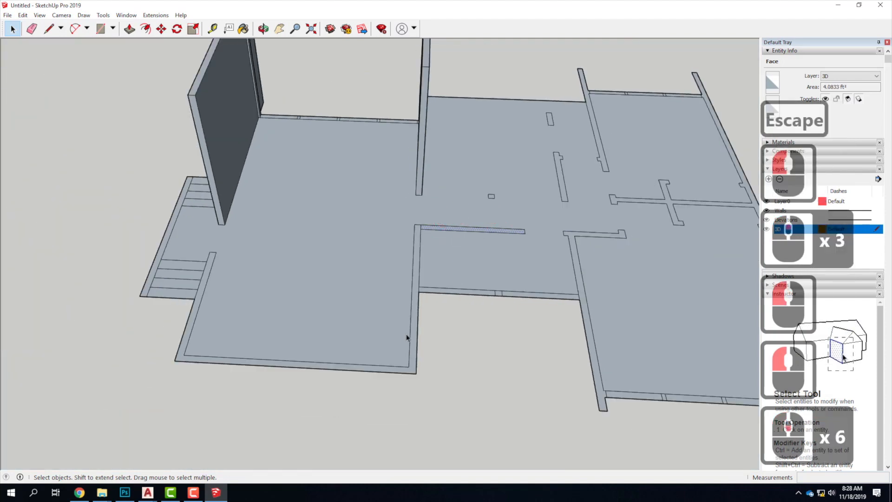
- Push/Pull the exterior wall around the front room to 12', matching the top endpoint of the wall beside the stairs
{"action": "left_click", "coordinate": [415, 334]}
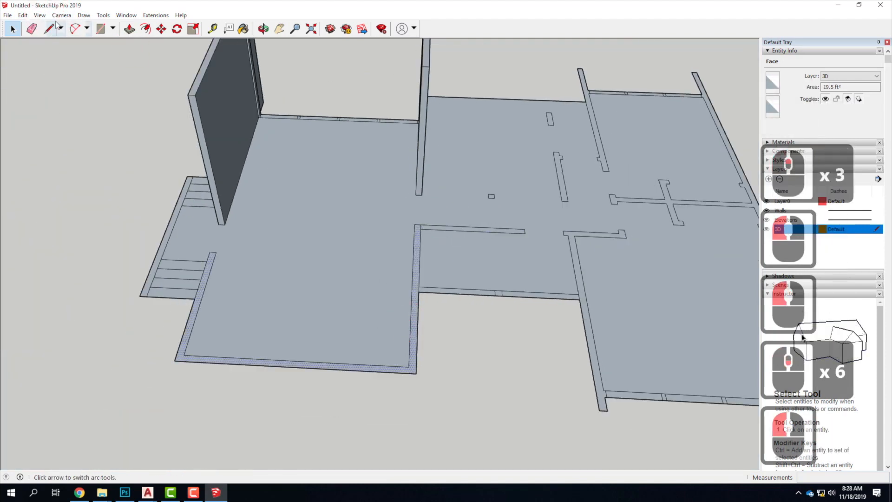
{"action": "left_click", "coordinate": [129, 29]}
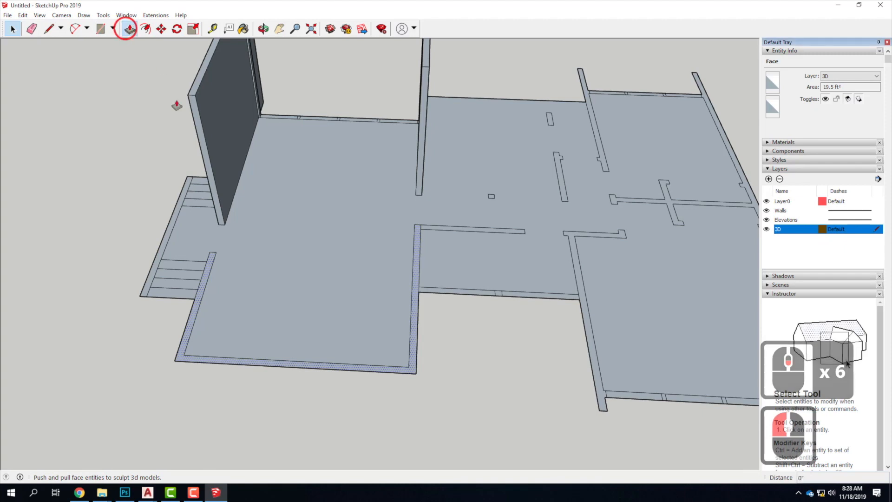
{"action": "left_click", "coordinate": [211, 270]}
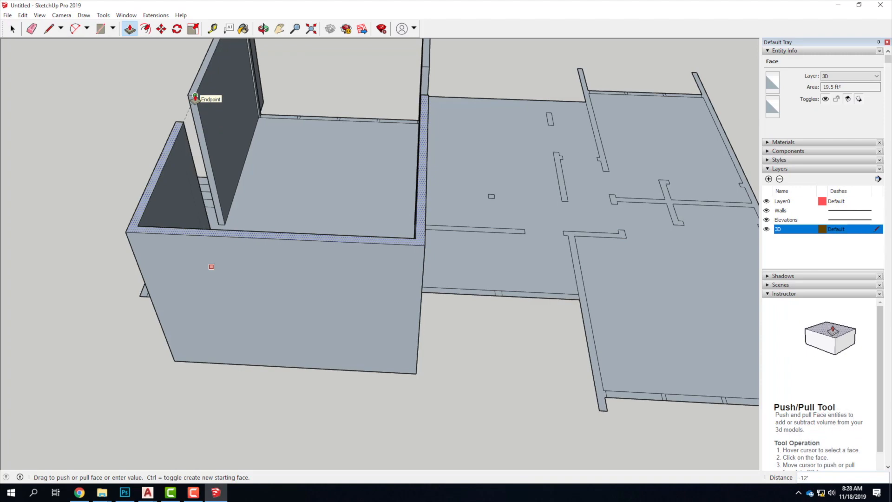
{"action": "left_click", "coordinate": [195, 97]}
- Push/Pull the interior wall adjoining the front room's exterior wall to a height of 8'
{"action": "scroll", "coordinate": [441, 188], "scroll_direction": "down", "scroll_amount": 4}
{"action": "middle_click_drag", "start_coordinate": [460, 221], "coordinate": [203, 187]}
{"action": "key", "text": "p"}
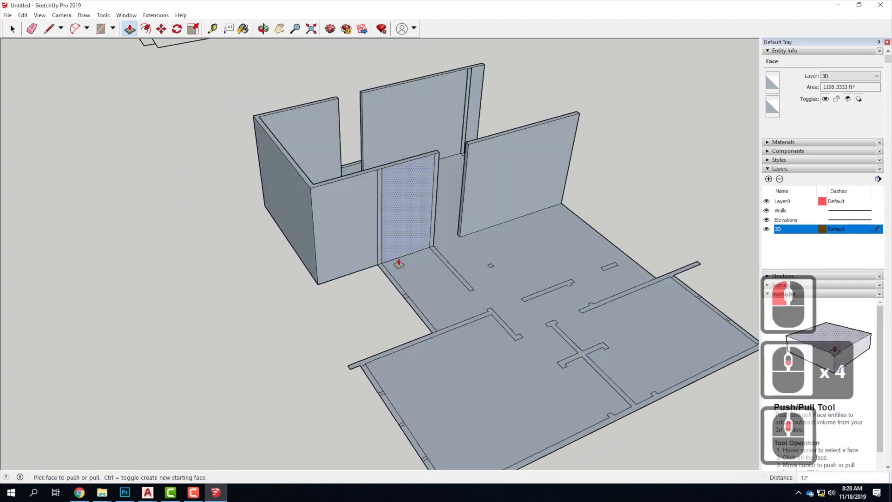
{"action": "scroll", "coordinate": [458, 274], "scroll_direction": "up", "scroll_amount": 3}
{"action": "left_click_drag", "start_coordinate": [456, 268], "coordinate": [455, 213]}
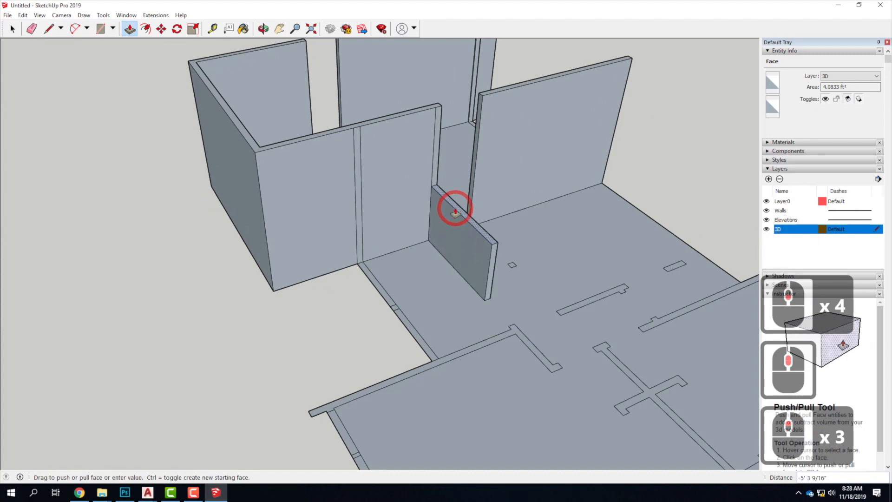
{"action": "type", "text": "8'"}
{"action": "key", "text": "Return"}
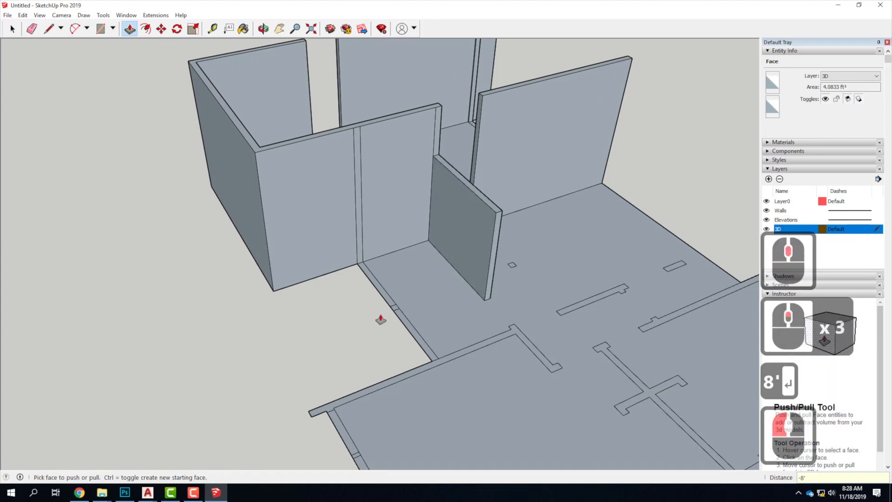
- Push/Pull the small mullion face in the recessed window wall up to the height of the adjacent interior wall
{"action": "left_click", "coordinate": [383, 298]}
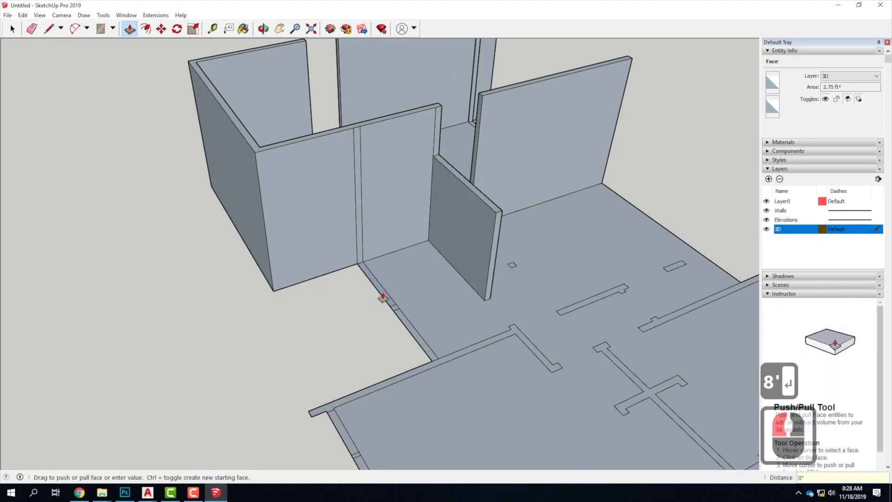
{"action": "key", "text": "Escape"}
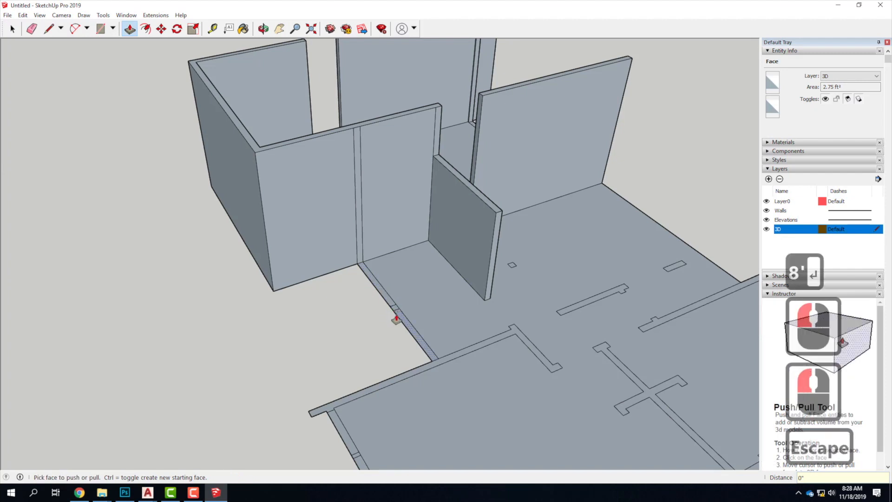
{"action": "left_click_drag", "start_coordinate": [393, 306], "coordinate": [463, 190]}
- Try to raise the next exterior wall with its attached interior return by about 3' 2", and undo it
{"action": "left_click_drag", "start_coordinate": [447, 357], "coordinate": [519, 294]}
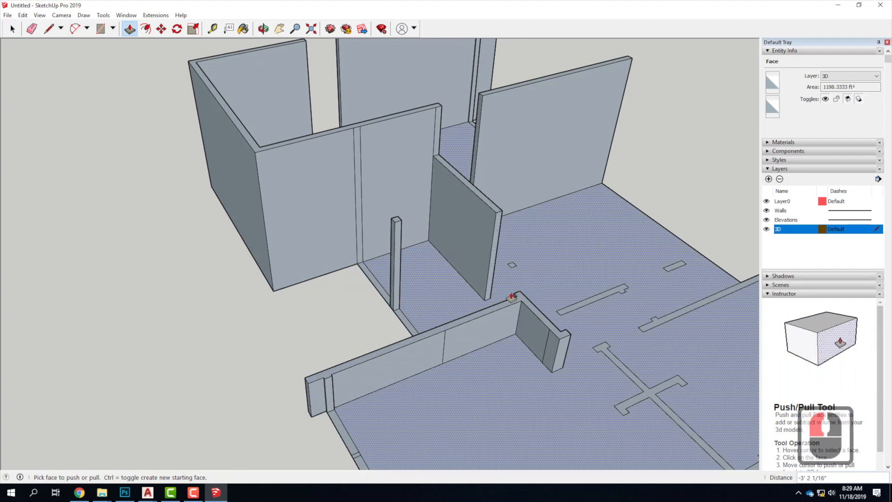
{"action": "key", "text": "ctrl+z"}
{"action": "key", "text": "ctrl+z"}
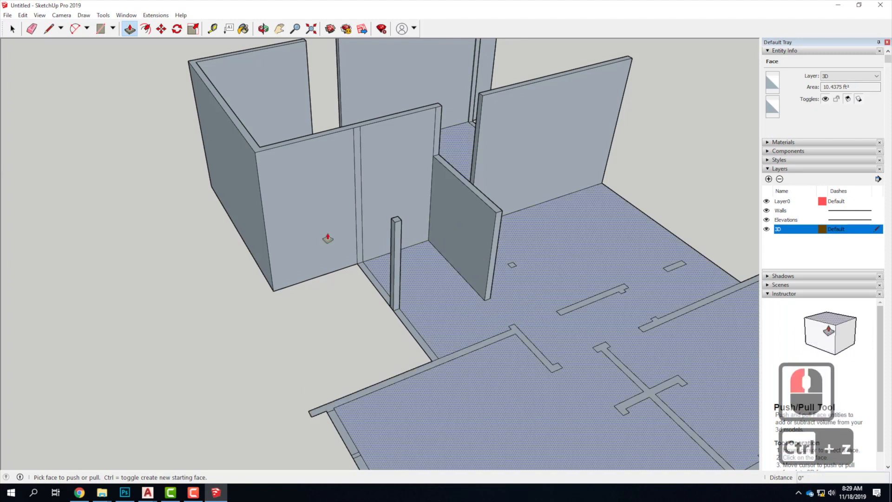
- Draw a 6" line across the next wall's corner junction to split the exterior wall from the interior return
{"action": "left_click", "coordinate": [49, 29]}
{"action": "left_click", "coordinate": [516, 333]}
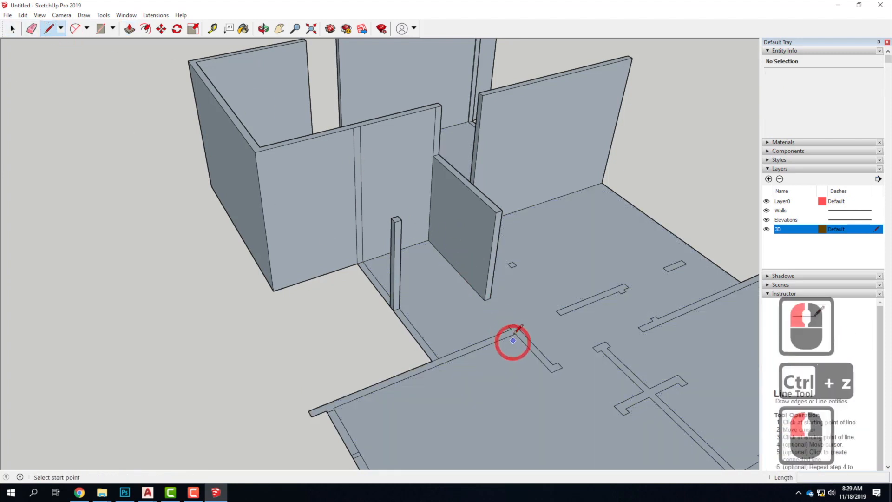
{"action": "scroll", "coordinate": [514, 310], "scroll_direction": "up", "scroll_amount": 3}
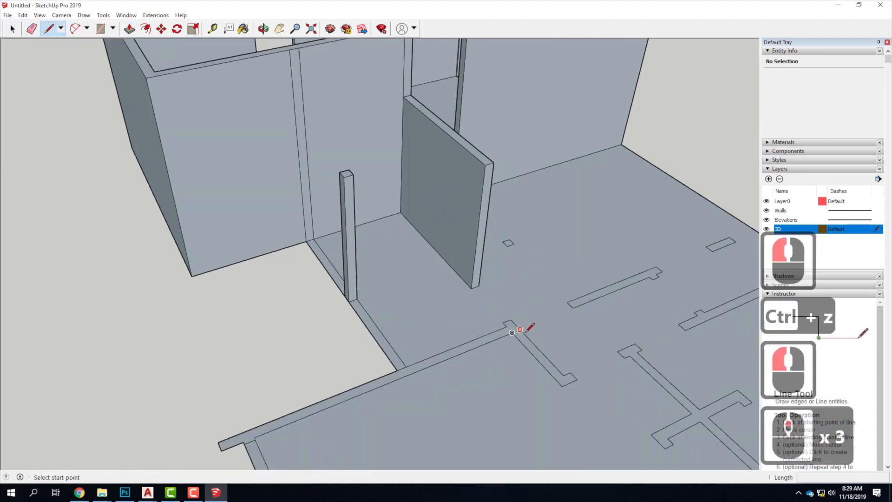
{"action": "left_click", "coordinate": [507, 326]}
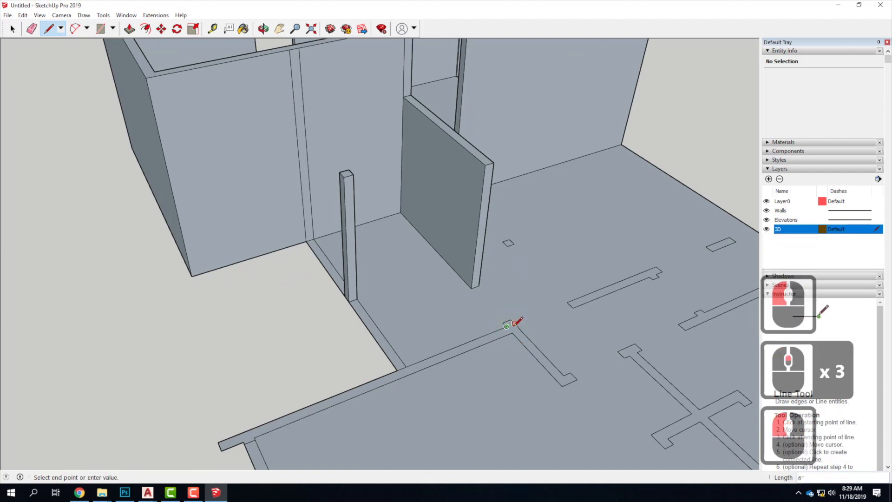
{"action": "left_click", "coordinate": [516, 325]}
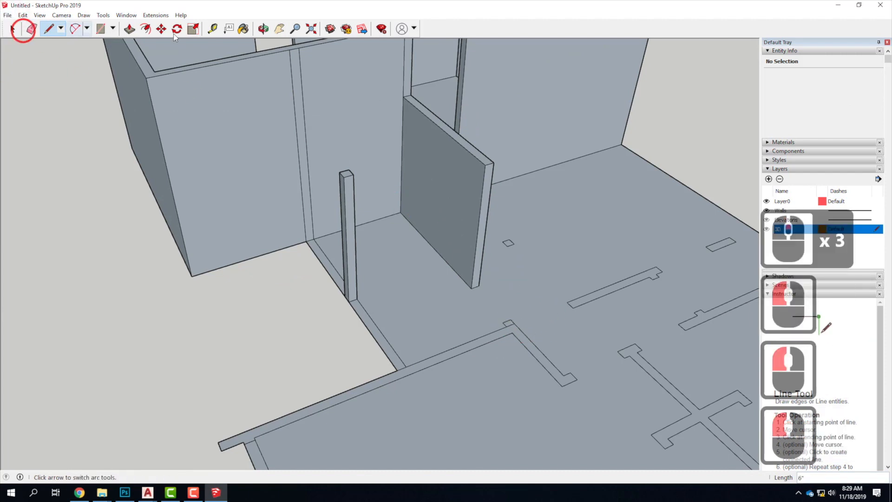
- Push/Pull the exterior wall with its attached corner return to a height of 10'
{"action": "left_click", "coordinate": [130, 28]}
{"action": "left_click", "coordinate": [519, 355]}
{"action": "left_click_drag", "start_coordinate": [519, 356], "coordinate": [527, 185]}
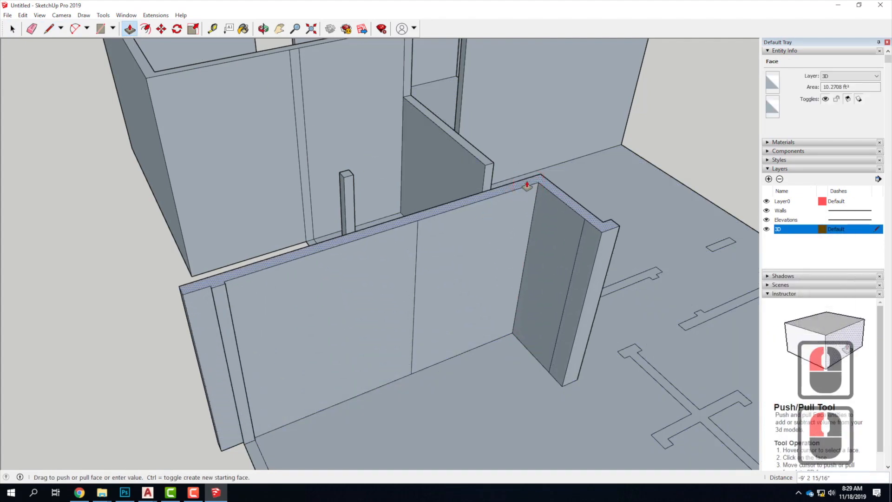
{"action": "type", "text": "10'"}
{"action": "key", "text": "Return"}
{"action": "scroll", "coordinate": [504, 194], "scroll_direction": "down", "scroll_amount": 11}
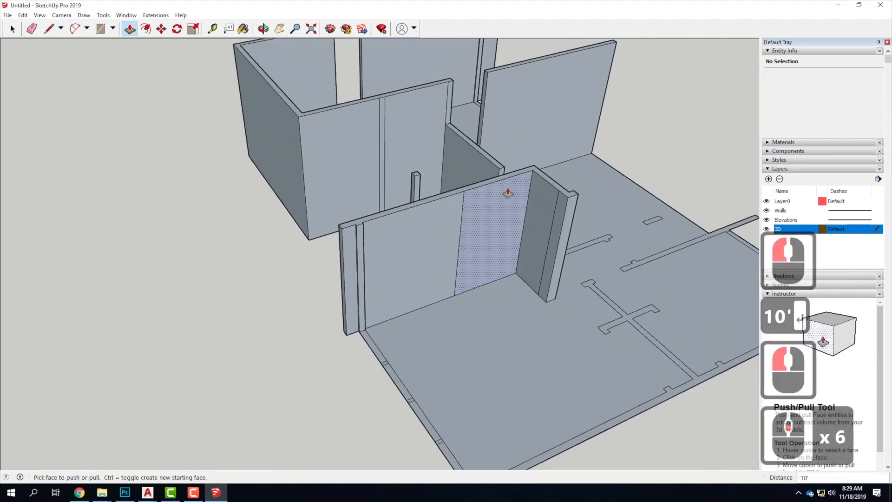
- Push/Pull the long exterior wall with its attached partitions and the next parallel wall to a height of 10'
{"action": "mouse_move", "coordinate": [381, 263]}
{"action": "middle_mouse_down"}
{"action": "mouse_move", "coordinate": [576, 160]}
{"action": "mouse_move", "coordinate": [320, 231]}
{"action": "middle_mouse_up"}
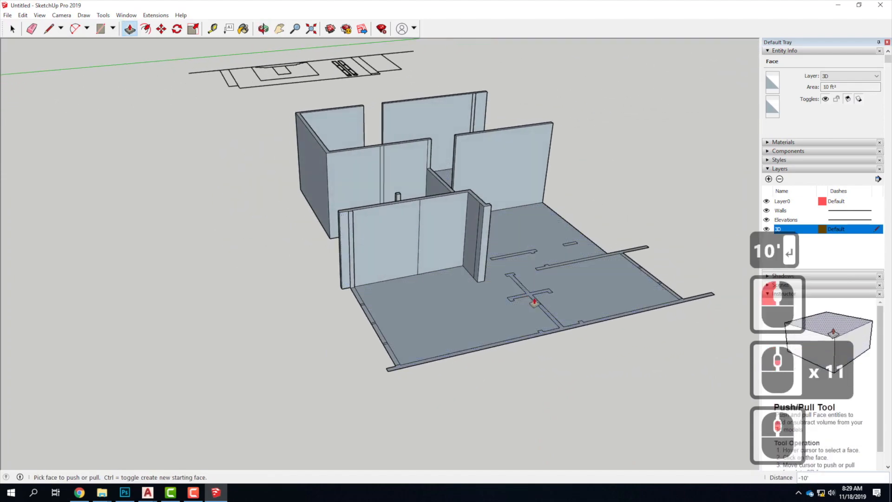
{"action": "left_click_drag", "start_coordinate": [534, 302], "coordinate": [492, 209]}
{"action": "scroll", "coordinate": [416, 266], "scroll_direction": "down", "scroll_amount": 5}
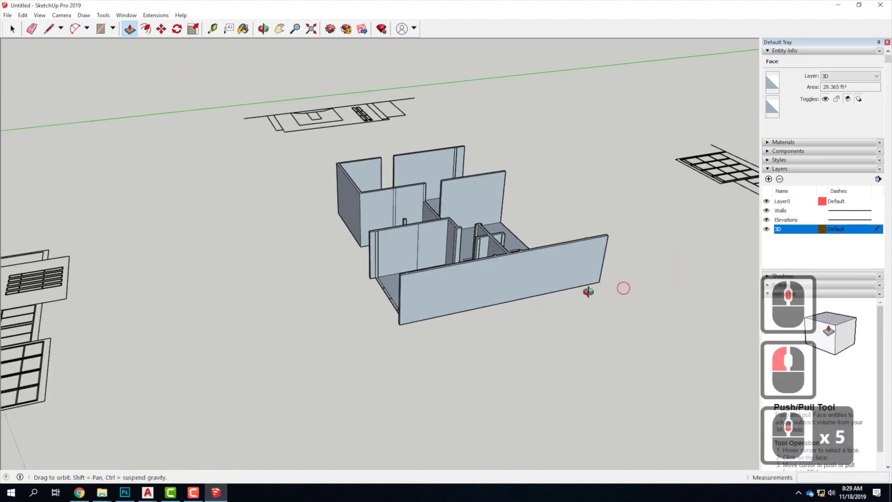
{"action": "middle_click_drag", "start_coordinate": [587, 292], "coordinate": [199, 259]}
{"action": "scroll", "coordinate": [383, 303], "scroll_direction": "up", "scroll_amount": 8}
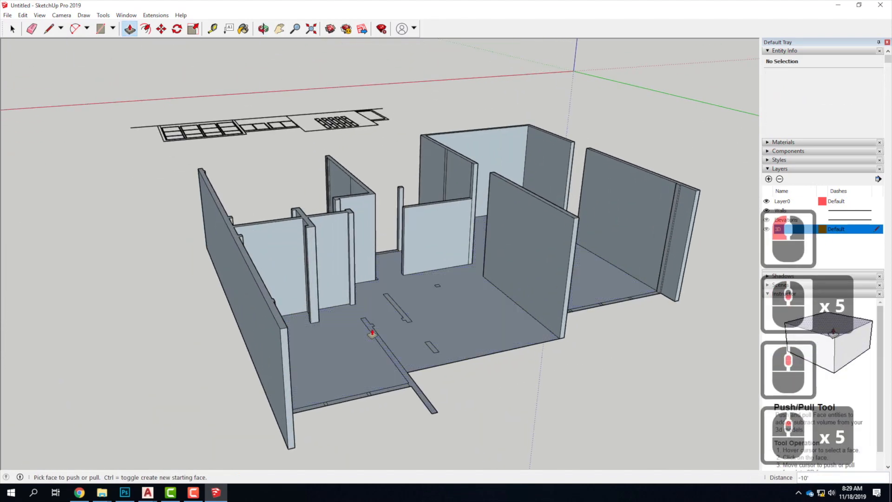
{"action": "left_click", "coordinate": [372, 333]}
{"action": "left_click", "coordinate": [361, 242]}
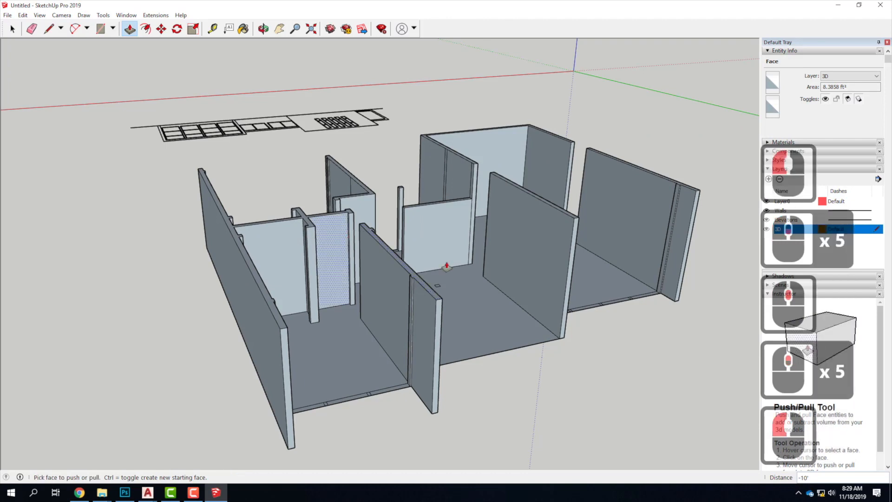
- Push/Pull the two freestanding wall pieces to 10' and the small square post to 8', matching the interior wall
{"action": "scroll", "coordinate": [361, 242], "scroll_direction": "up", "scroll_amount": 7}
{"action": "middle_click_drag", "start_coordinate": [409, 326], "coordinate": [299, 401]}
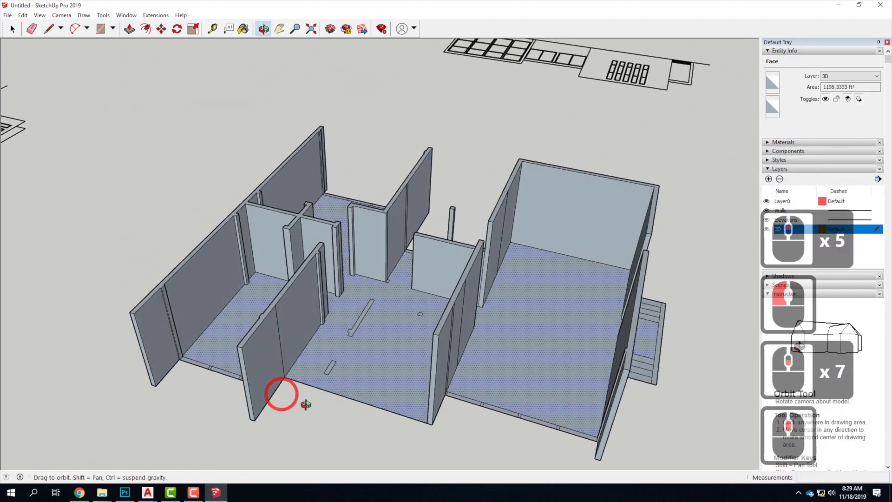
{"action": "scroll", "coordinate": [374, 319], "scroll_direction": "up", "scroll_amount": 5}
{"action": "left_click", "coordinate": [370, 307]}
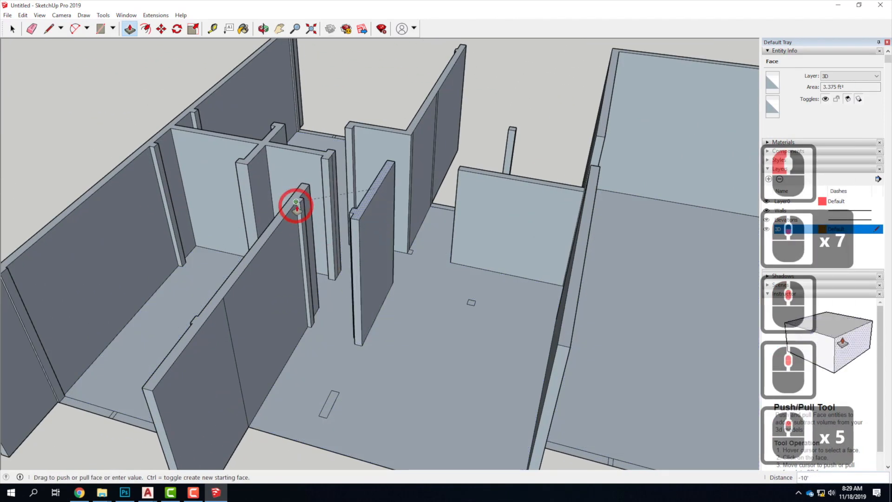
{"action": "left_click", "coordinate": [301, 207]}
{"action": "left_click_drag", "start_coordinate": [328, 403], "coordinate": [359, 227]}
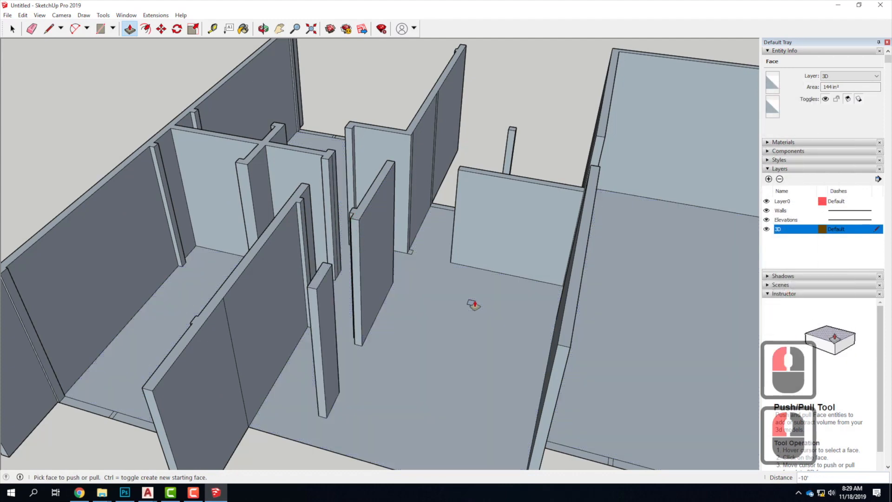
{"action": "left_click_drag", "start_coordinate": [474, 300], "coordinate": [450, 155]}
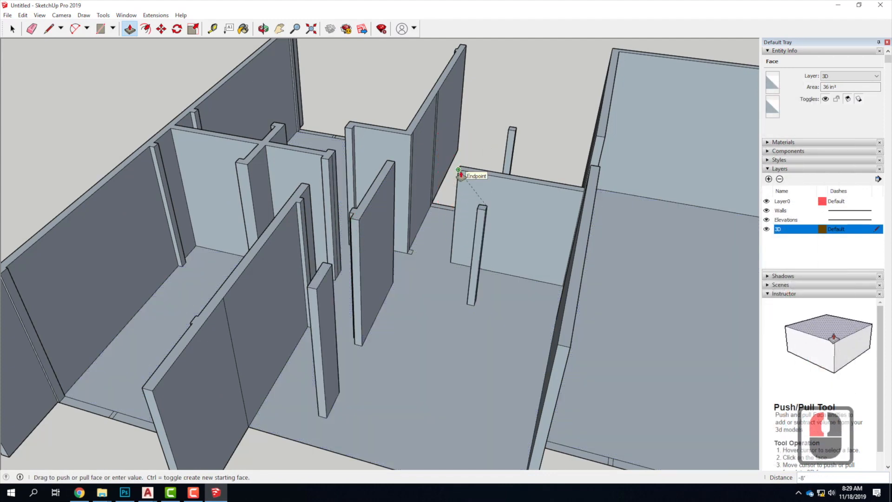
{"action": "left_click", "coordinate": [459, 175]}
- Examine the raised walls from several angles for floor-plan faces that still need extruding
{"action": "scroll", "coordinate": [395, 274], "scroll_direction": "down", "scroll_amount": 10}
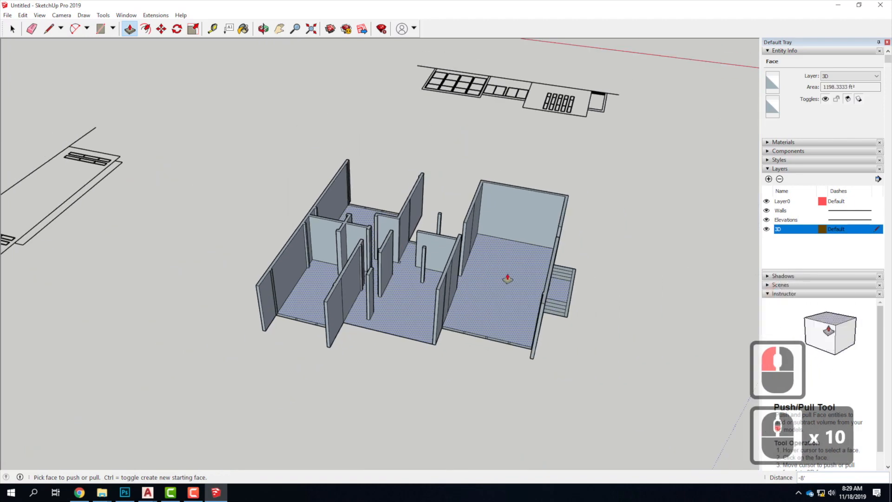
{"action": "scroll", "coordinate": [632, 305], "scroll_direction": "down", "scroll_amount": 3}
{"action": "middle_click_drag", "start_coordinate": [633, 305], "coordinate": [401, 368]}
{"action": "scroll", "coordinate": [400, 368], "scroll_direction": "up", "scroll_amount": 6}
{"action": "middle_click_drag", "start_coordinate": [300, 305], "coordinate": [292, 256]}
{"action": "scroll", "coordinate": [293, 257], "scroll_direction": "up", "scroll_amount": 6}
{"action": "mouse_move", "coordinate": [264, 282]}
{"action": "middle_mouse_down"}
{"action": "mouse_move", "coordinate": [531, 188]}
{"action": "mouse_move", "coordinate": [450, 215]}
{"action": "mouse_move", "coordinate": [257, 205]}
{"action": "mouse_move", "coordinate": [363, 212]}
{"action": "mouse_move", "coordinate": [376, 267]}
{"action": "mouse_move", "coordinate": [335, 301]}
{"action": "mouse_move", "coordinate": [271, 280]}
{"action": "middle_mouse_up"}
{"action": "scroll", "coordinate": [271, 280], "scroll_direction": "down", "scroll_amount": 5}
{"action": "scroll", "coordinate": [321, 270], "scroll_direction": "down", "scroll_amount": 3}
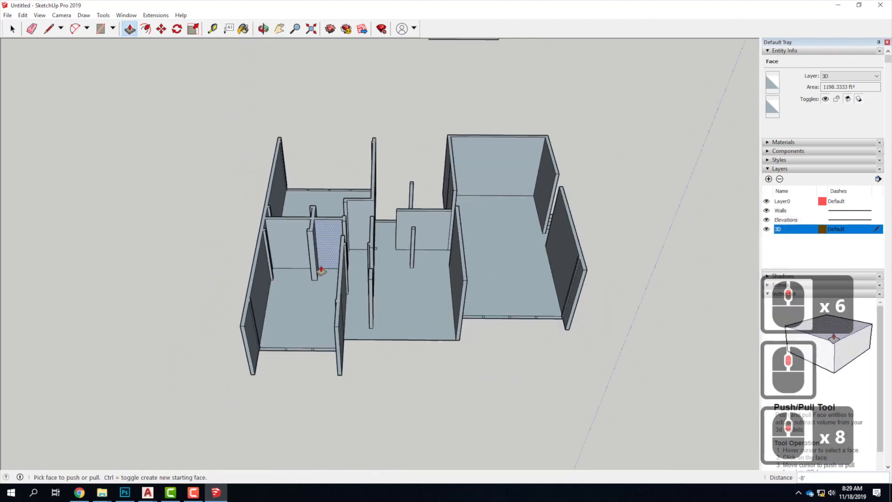
{"action": "scroll", "coordinate": [321, 269], "scroll_direction": "up", "scroll_amount": 8}
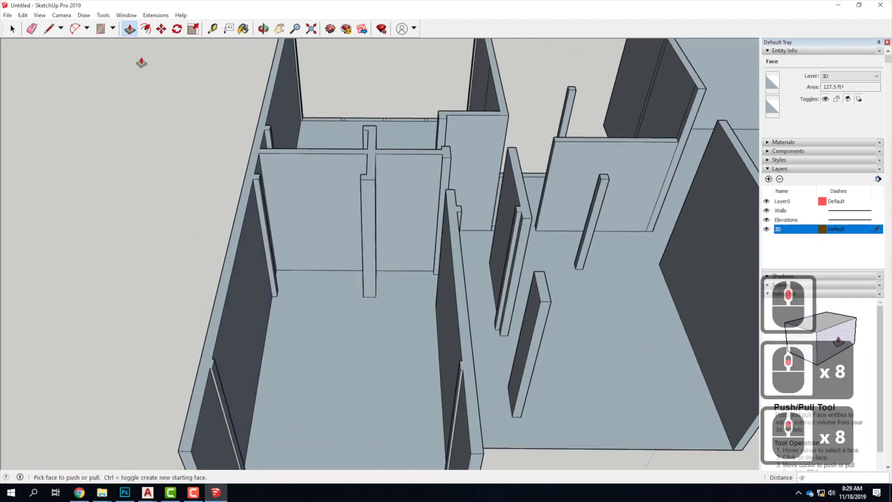
{"action": "scroll", "coordinate": [207, 53], "scroll_direction": "down", "scroll_amount": 4}
- Draw a line across the open end of the large room, joining the top corners of its two facing walls
{"action": "left_click", "coordinate": [49, 29]}
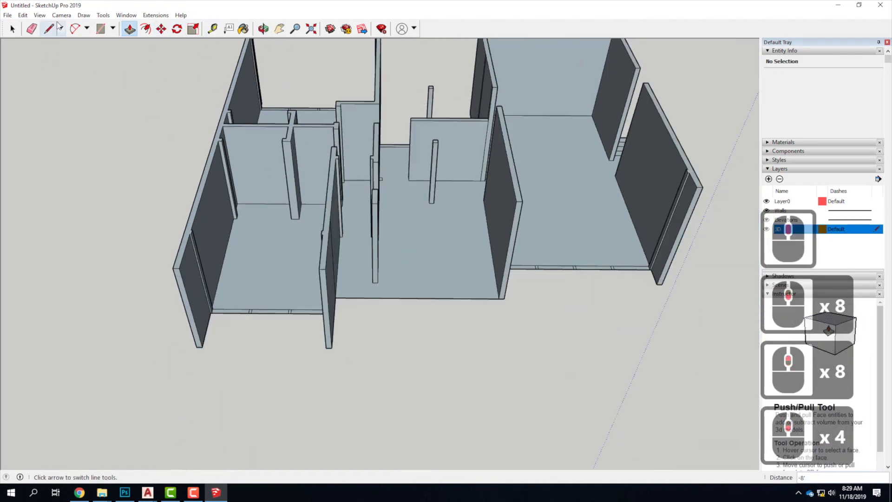
{"action": "scroll", "coordinate": [223, 284], "scroll_direction": "down", "scroll_amount": 5}
{"action": "middle_click_drag", "start_coordinate": [404, 288], "coordinate": [308, 277]}
{"action": "scroll", "coordinate": [487, 242], "scroll_direction": "up", "scroll_amount": 5}
{"action": "scroll", "coordinate": [452, 236], "scroll_direction": "up", "scroll_amount": 3}
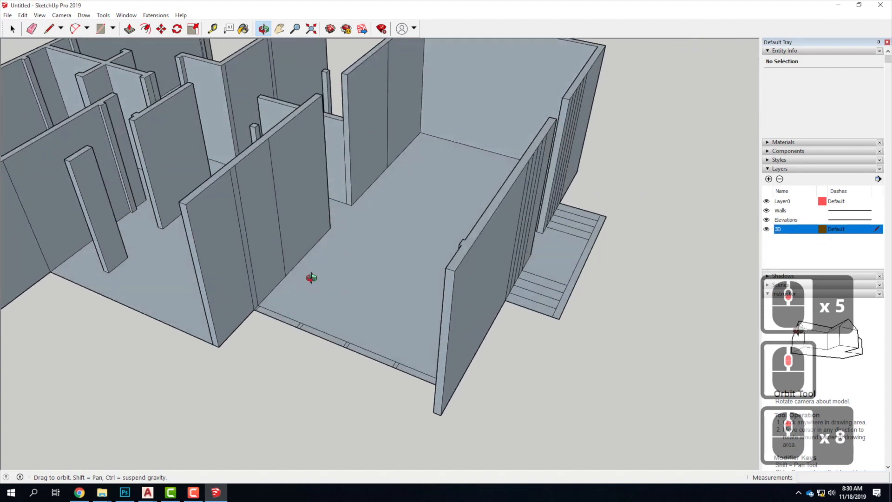
{"action": "left_click", "coordinate": [446, 269]}
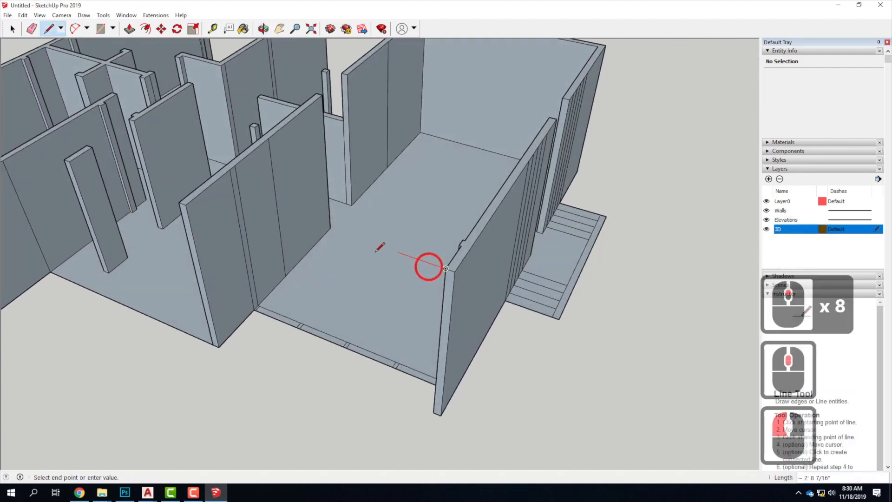
{"action": "left_click", "coordinate": [186, 204]}
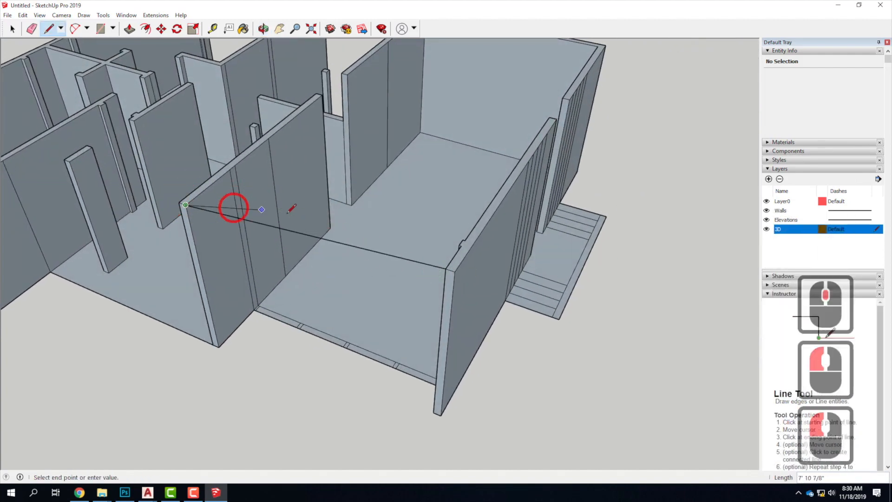
- Draw lines bridging the gaps between wall tops along both long sides of the large room to close its top face
{"action": "scroll", "coordinate": [323, 137], "scroll_direction": "down", "scroll_amount": 5}
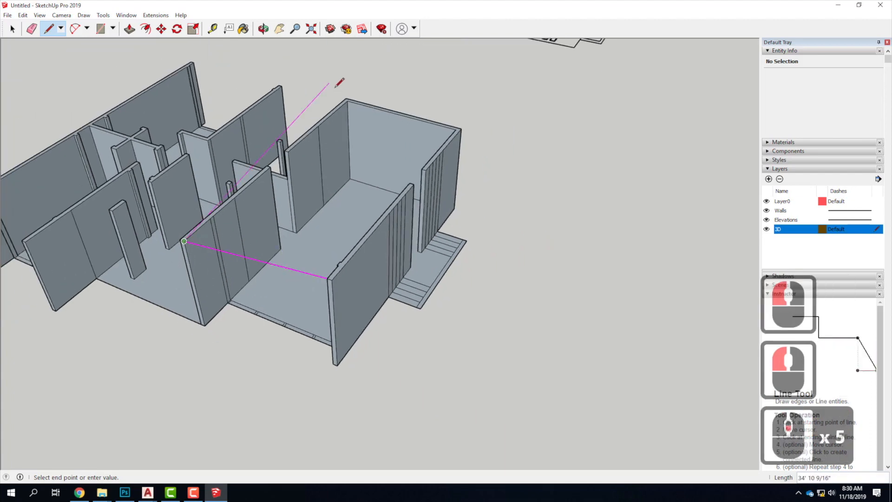
{"action": "scroll", "coordinate": [196, 229], "scroll_direction": "up", "scroll_amount": 6}
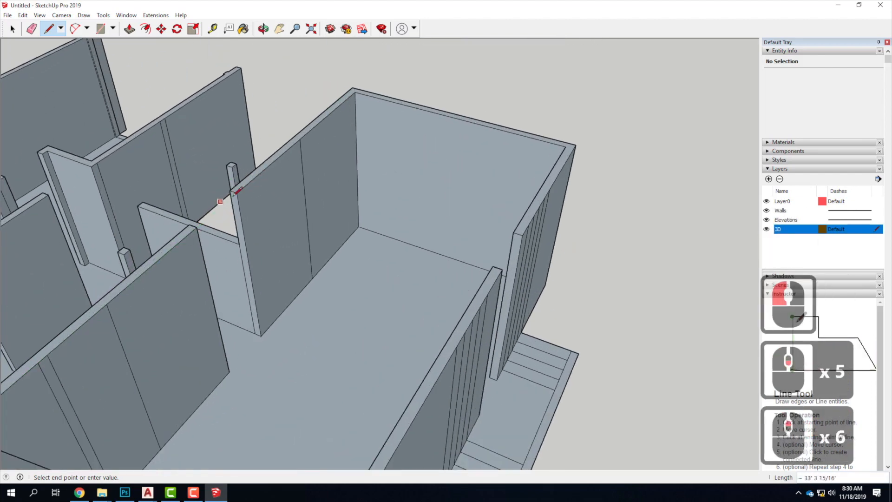
{"action": "left_click", "coordinate": [437, 105]}
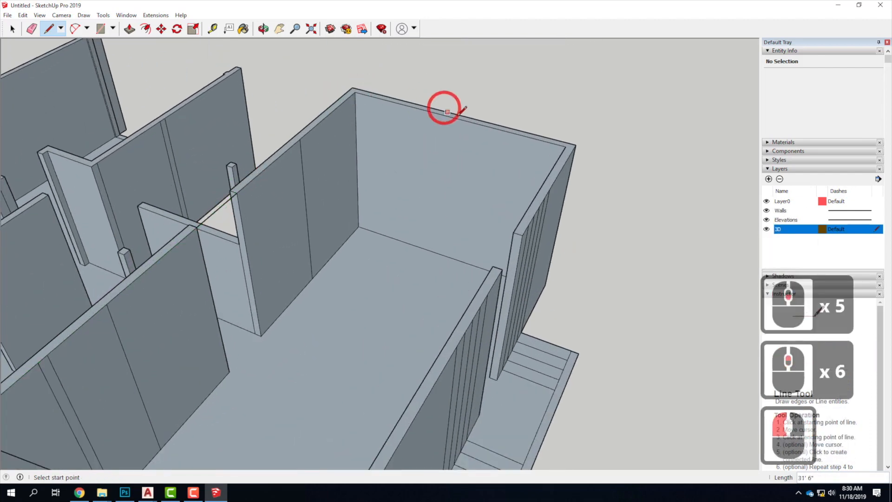
{"action": "left_click", "coordinate": [575, 145]}
{"action": "scroll", "coordinate": [519, 191], "scroll_direction": "down", "scroll_amount": 4}
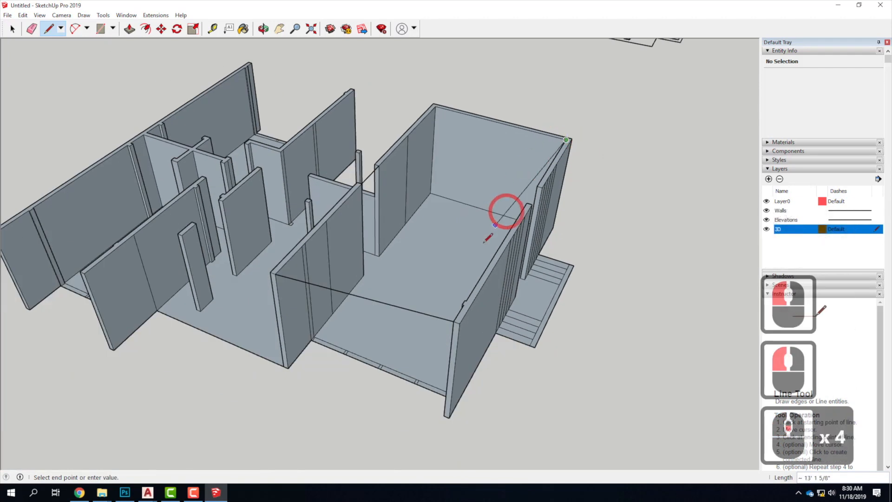
{"action": "left_click", "coordinate": [467, 301]}
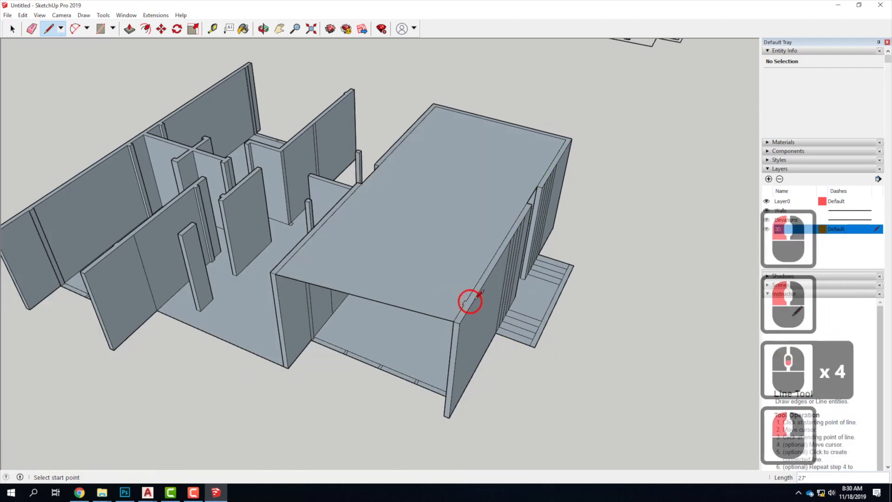
- Draw a line along the outer wall edge across the top of the entry opening beside the steps
{"action": "left_click", "coordinate": [49, 29]}
{"action": "scroll", "coordinate": [545, 192], "scroll_direction": "up", "scroll_amount": 5}
{"action": "middle_click_drag", "start_coordinate": [634, 240], "coordinate": [305, 282]}
{"action": "scroll", "coordinate": [293, 276], "scroll_direction": "up", "scroll_amount": 5}
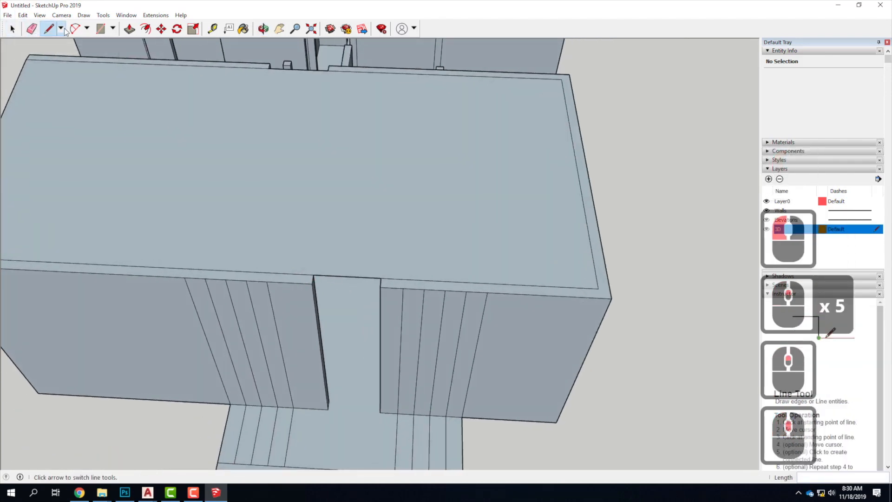
{"action": "left_click", "coordinate": [46, 31]}
{"action": "left_click", "coordinate": [312, 284]}
{"action": "left_click", "coordinate": [381, 287]}
- Draw a line across the top of the opening in the opposite long wall to outline its header
{"action": "mouse_move", "coordinate": [427, 310]}
{"action": "middle_mouse_down"}
{"action": "mouse_move", "coordinate": [464, 186]}
{"action": "mouse_move", "coordinate": [67, 259]}
{"action": "middle_mouse_up"}
{"action": "middle_click_drag", "start_coordinate": [488, 210], "coordinate": [181, 204]}
{"action": "scroll", "coordinate": [601, 172], "scroll_direction": "up", "scroll_amount": 4}
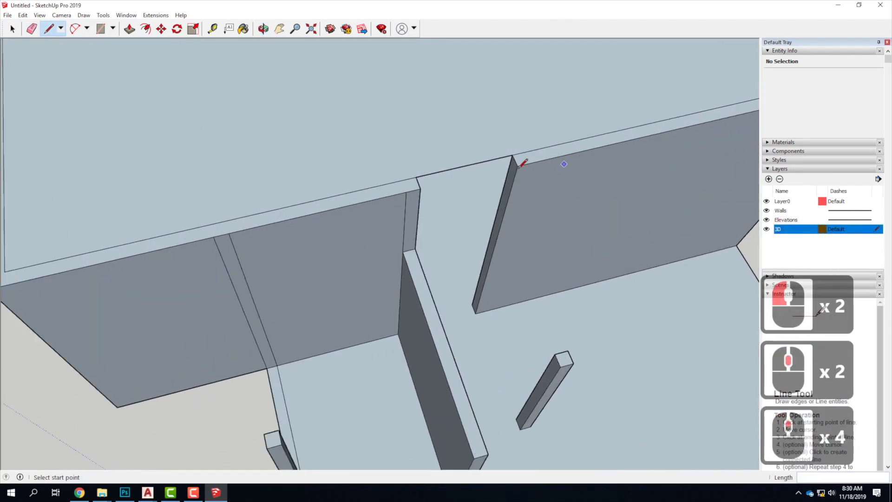
{"action": "left_click", "coordinate": [516, 161]}
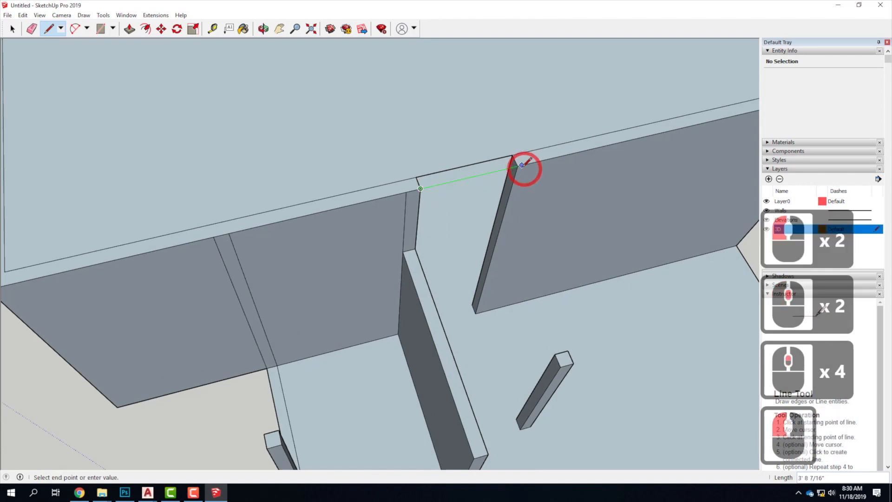
- Push/Pull the small top face over the entry opening down 4' to form the door header
{"action": "middle_click_drag", "start_coordinate": [518, 242], "coordinate": [309, 194]}
{"action": "middle_click_drag", "start_coordinate": [225, 193], "coordinate": [571, 122]}
{"action": "scroll", "coordinate": [310, 172], "scroll_direction": "down", "scroll_amount": 5}
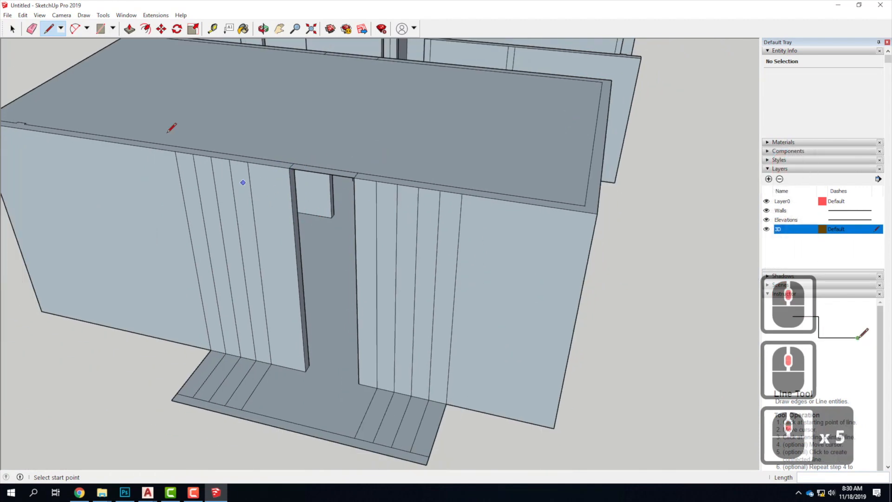
{"action": "left_click", "coordinate": [130, 29]}
{"action": "left_click_drag", "start_coordinate": [311, 176], "coordinate": [313, 215]}
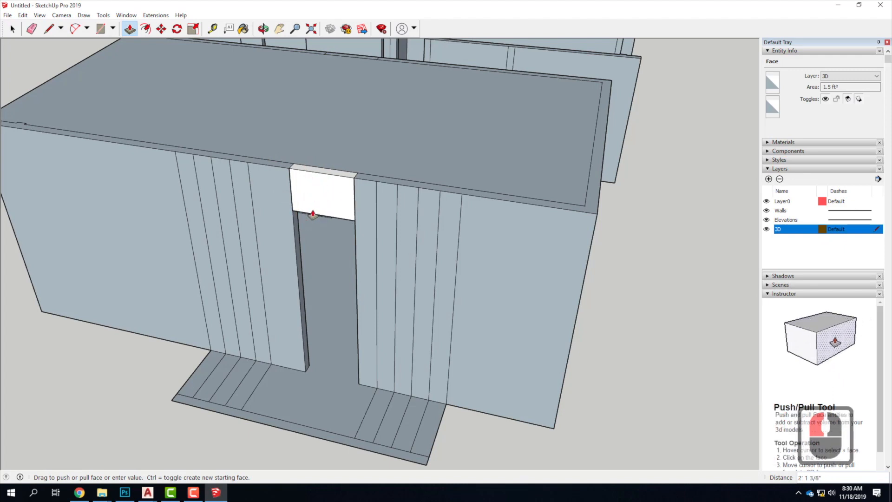
{"action": "key", "text": "Return"}
- Push/Pull the small top face over the opening in the opposite long wall down 4' to form its header
{"action": "scroll", "coordinate": [490, 251], "scroll_direction": "down", "scroll_amount": 6}
{"action": "middle_click_drag", "start_coordinate": [456, 272], "coordinate": [325, 103]}
{"action": "key", "text": "p"}
{"action": "scroll", "coordinate": [325, 104], "scroll_direction": "up", "scroll_amount": 4}
{"action": "middle_click_drag", "start_coordinate": [408, 116], "coordinate": [321, 98]}
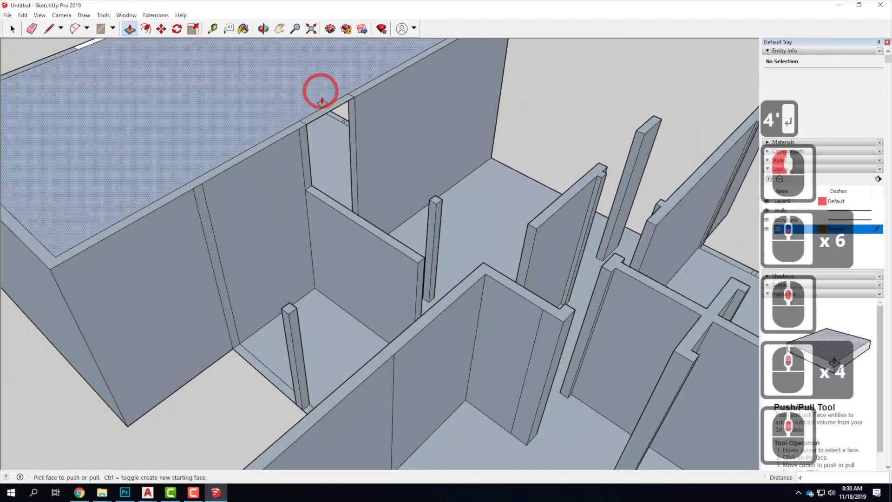
{"action": "left_click_drag", "start_coordinate": [327, 131], "coordinate": [331, 148]}
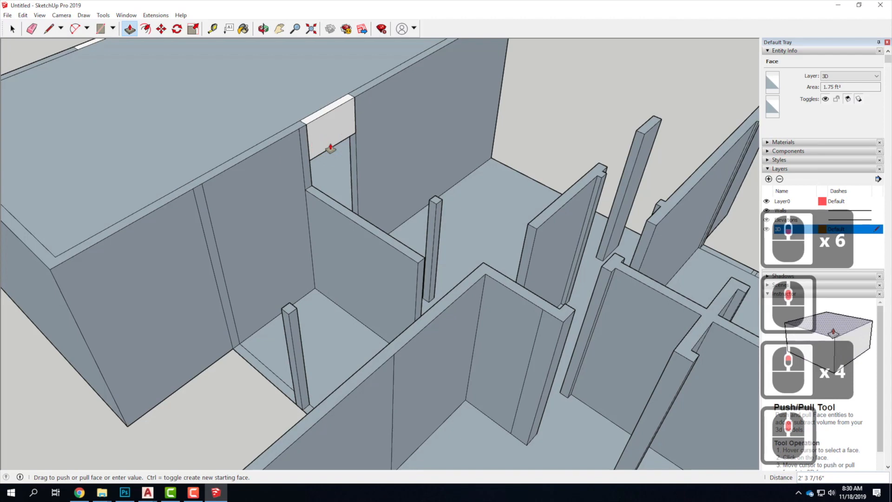
{"action": "type", "text": "4"}
{"action": "key", "text": "Return"}
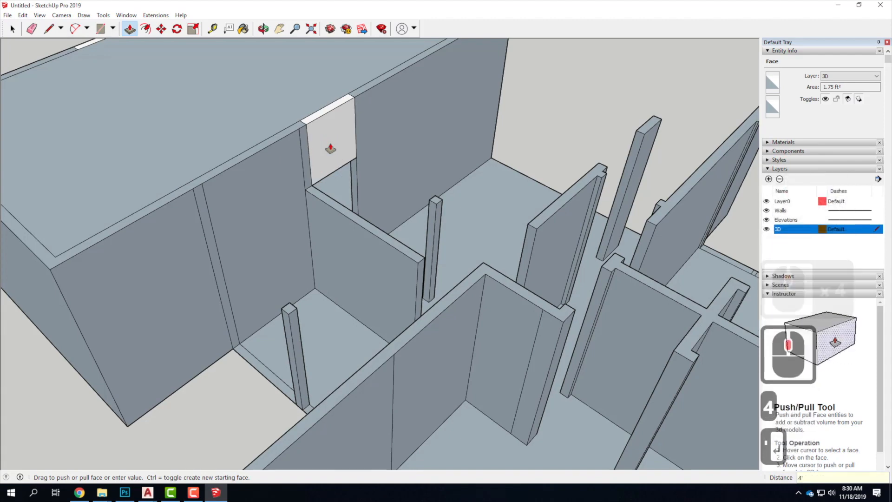
{"action": "left_click", "coordinate": [325, 144]}
- Reverse the large wall face to the left of the entry opening
{"action": "scroll", "coordinate": [418, 186], "scroll_direction": "down", "scroll_amount": 6}
{"action": "middle_click_drag", "start_coordinate": [170, 160], "coordinate": [403, 186]}
{"action": "scroll", "coordinate": [367, 273], "scroll_direction": "up", "scroll_amount": 5}
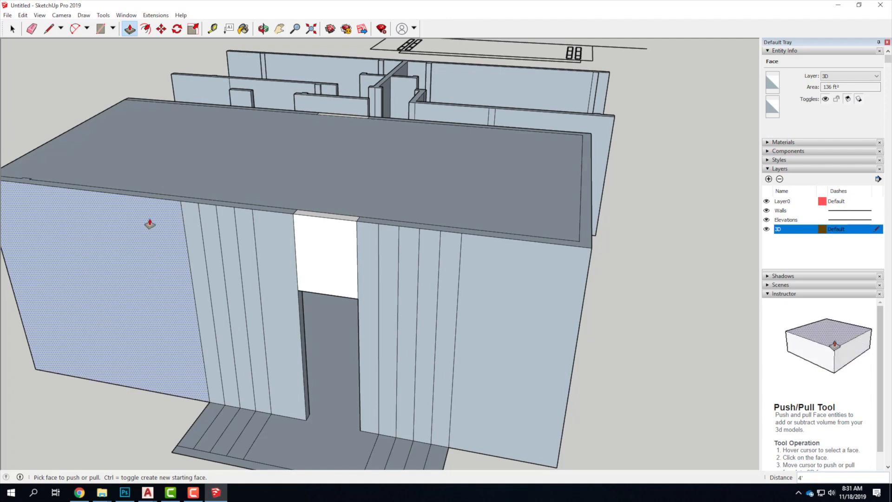
{"action": "right_click", "coordinate": [150, 223]}
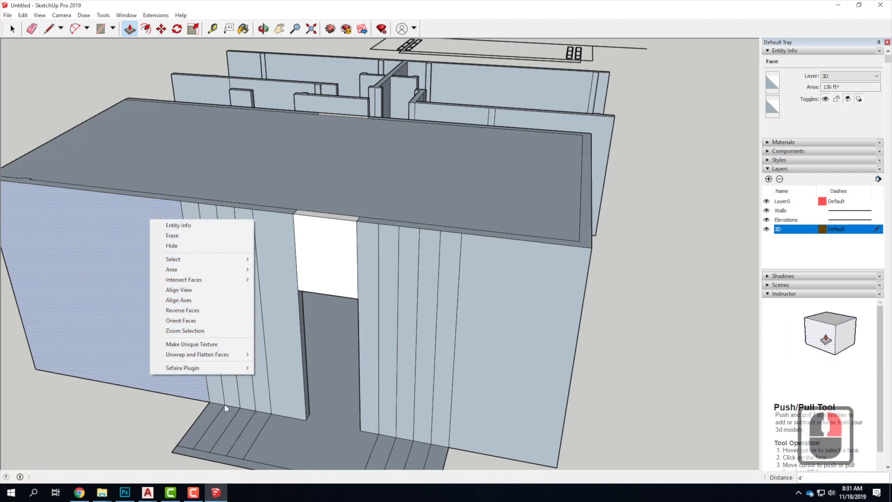
{"action": "left_click", "coordinate": [208, 311]}
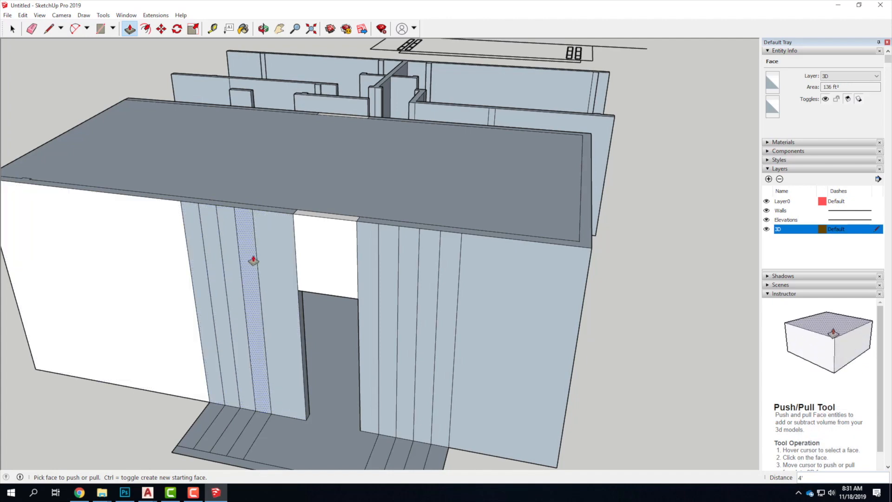
- Delete the vertical lines dividing the wall face to the left of the entry opening
{"action": "left_click", "coordinate": [12, 29]}
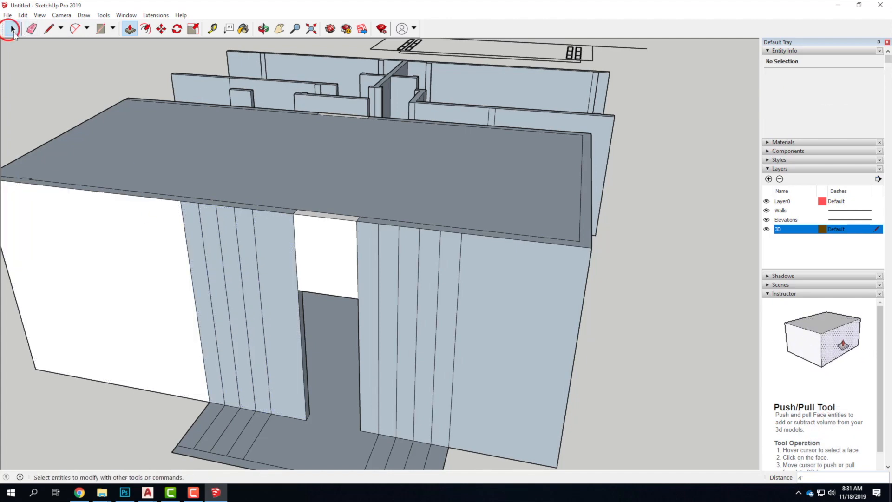
{"action": "left_click", "coordinate": [206, 269]}
{"action": "key", "text": "Delete"}
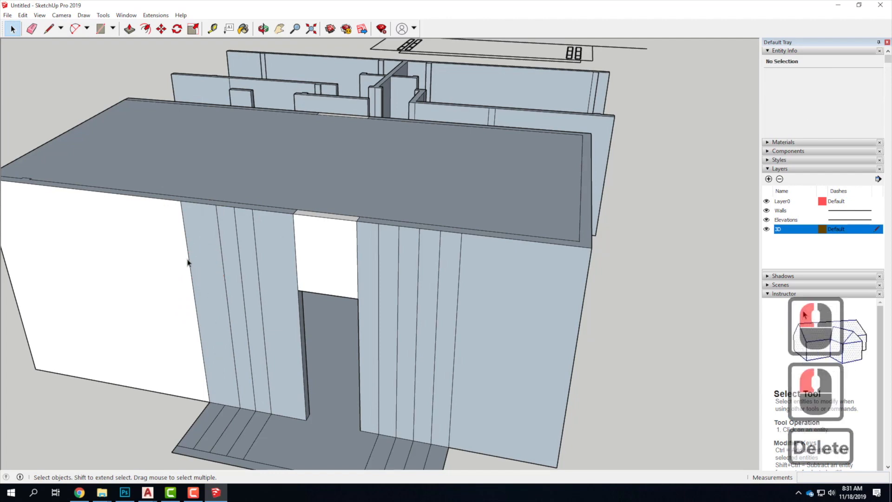
{"action": "left_click", "coordinate": [188, 262]}
{"action": "key", "text": "Delete"}
{"action": "left_click", "coordinate": [225, 252]}
{"action": "key", "text": "Delete"}
{"action": "left_click", "coordinate": [239, 252]}
{"action": "key", "text": "Delete"}
{"action": "left_click", "coordinate": [256, 255]}
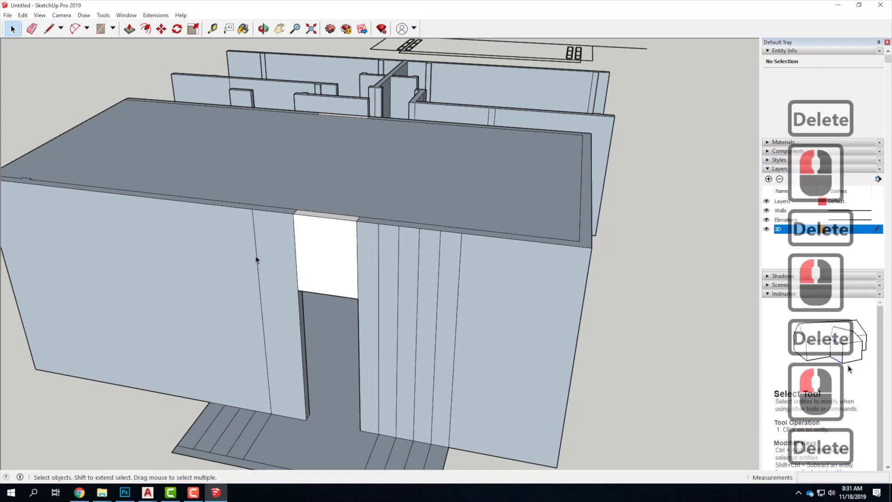
{"action": "key", "text": "Delete"}
{"action": "left_click", "coordinate": [293, 269]}
{"action": "key", "text": "ctrl+z"}
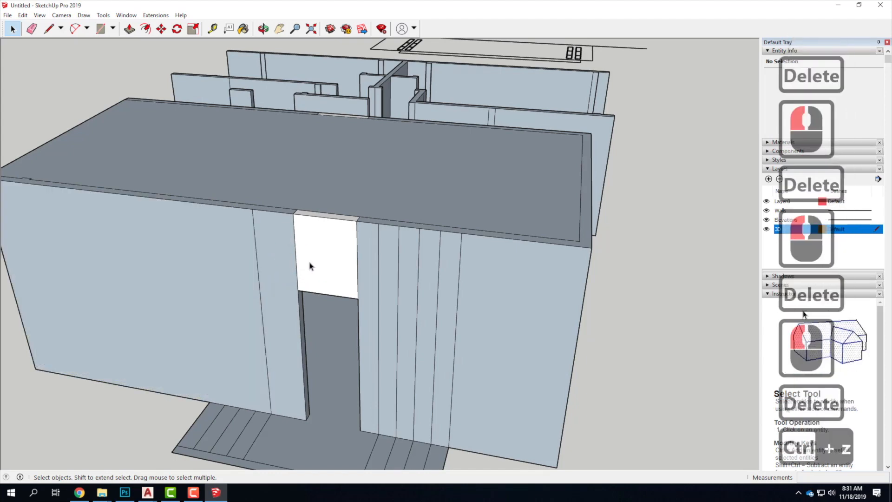
{"action": "left_click", "coordinate": [255, 250]}
{"action": "key", "text": "Delete"}
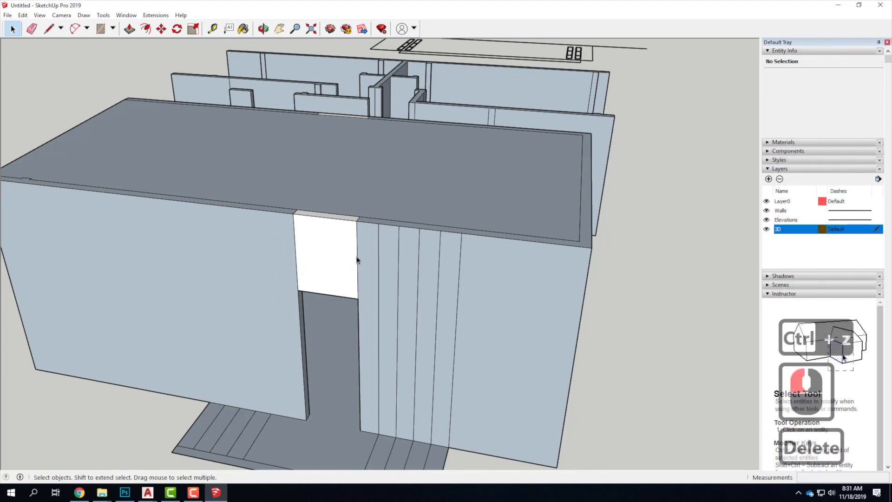
- Delete the two vertical edges at the sides of the entry door header to merge it with the wall
{"action": "key", "text": "Delete"}
{"action": "left_click", "coordinate": [296, 244]}
{"action": "key", "text": "Delete"}
{"action": "left_click", "coordinate": [221, 317]}
- Delete the vertical lines dividing the wall face to the right of the entry opening
{"action": "left_click", "coordinate": [379, 298]}
{"action": "key", "text": "Delete"}
{"action": "key", "text": "Delete"}
{"action": "left_click", "coordinate": [420, 302]}
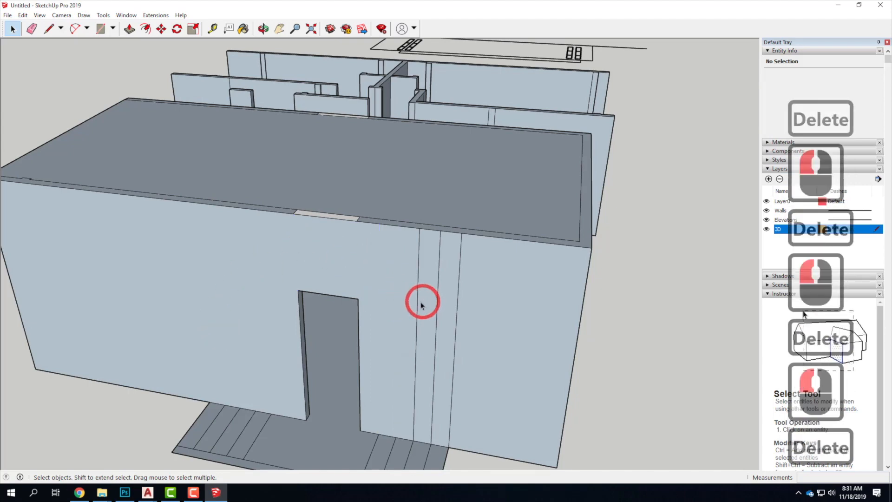
{"action": "left_click", "coordinate": [424, 301]}
{"action": "key", "text": "Delete"}
{"action": "left_click", "coordinate": [435, 309]}
{"action": "key", "text": "Delete"}
{"action": "left_click", "coordinate": [456, 310]}
{"action": "key", "text": "Delete"}
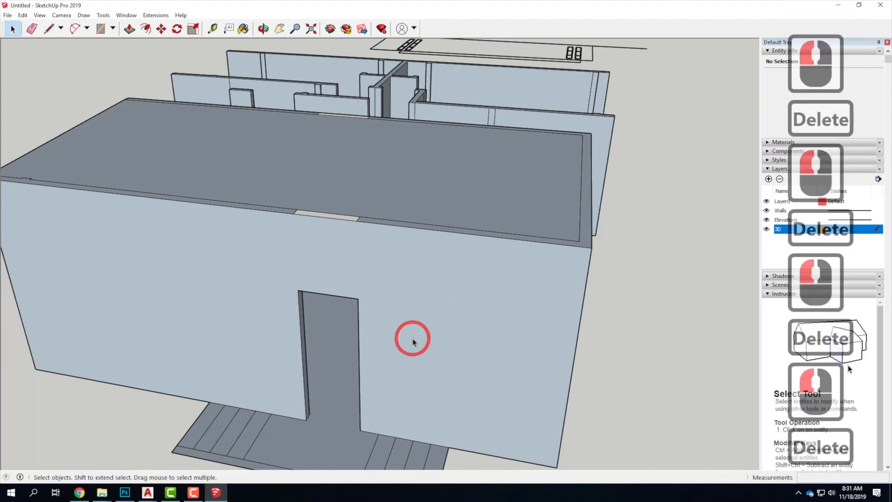
- Push the top face of the enclosed room down 1' inside the wall outline to form a parapet
{"action": "scroll", "coordinate": [482, 348], "scroll_direction": "down", "scroll_amount": 5}
{"action": "mouse_move", "coordinate": [307, 247]}
{"action": "middle_mouse_down"}
{"action": "mouse_move", "coordinate": [628, 243]}
{"action": "mouse_move", "coordinate": [455, 353]}
{"action": "middle_mouse_up"}
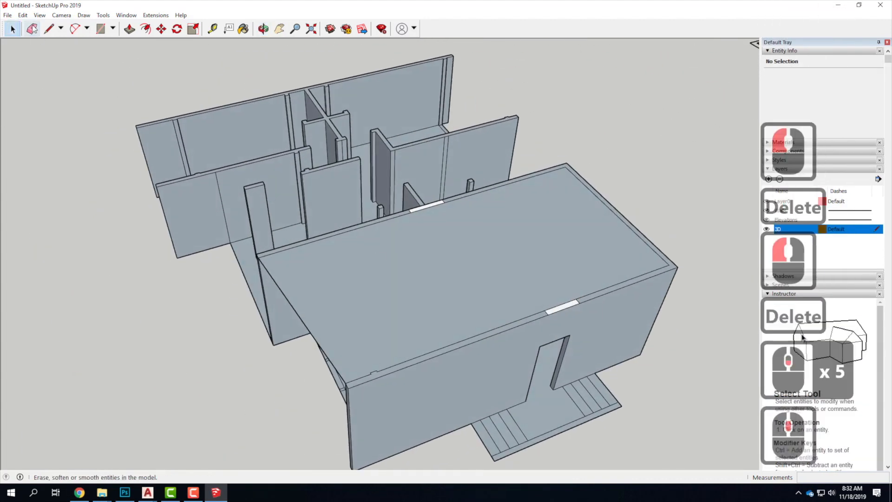
{"action": "left_click", "coordinate": [130, 29]}
{"action": "mouse_move", "coordinate": [375, 321]}
{"action": "middle_mouse_down"}
{"action": "mouse_move", "coordinate": [409, 320]}
{"action": "mouse_move", "coordinate": [508, 205]}
{"action": "mouse_move", "coordinate": [470, 255]}
{"action": "middle_mouse_up"}
{"action": "left_click", "coordinate": [461, 262]}
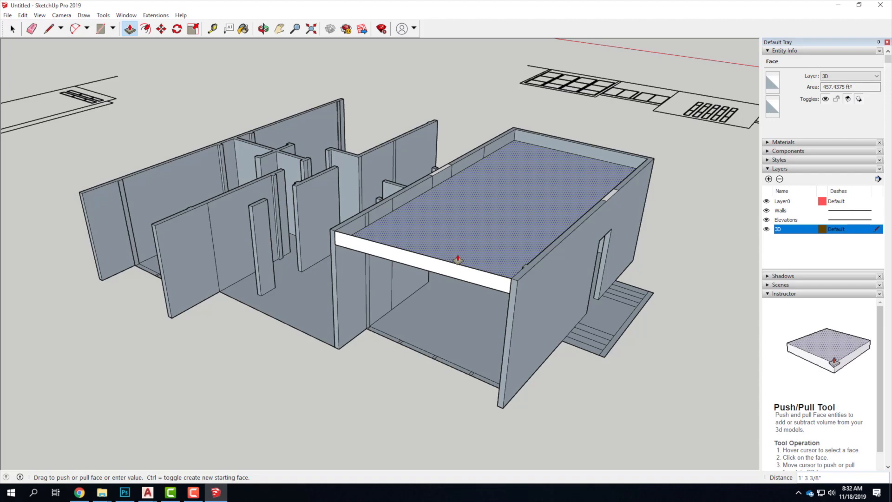
{"action": "type", "text": "'"}
{"action": "key", "text": "Return"}
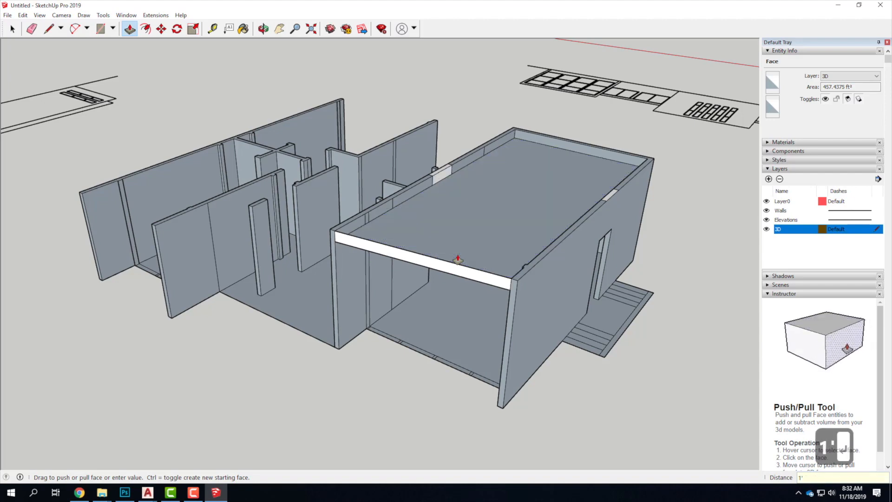
- Cap the parapet by drawing a line between its opposite top corners, and delete the diagonal edge
{"action": "scroll", "coordinate": [125, 339], "scroll_direction": "down", "scroll_amount": 5}
{"action": "scroll", "coordinate": [364, 247], "scroll_direction": "up", "scroll_amount": 6}
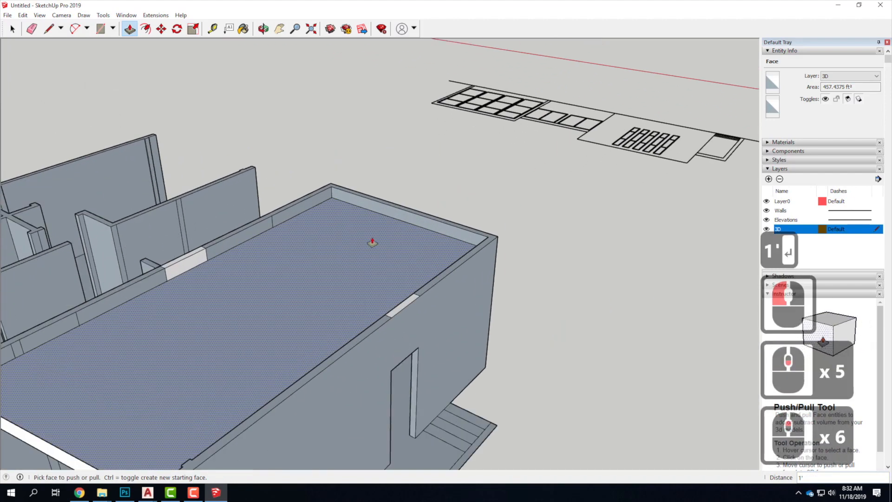
{"action": "scroll", "coordinate": [196, 231], "scroll_direction": "up", "scroll_amount": 3}
{"action": "left_click", "coordinate": [49, 28]}
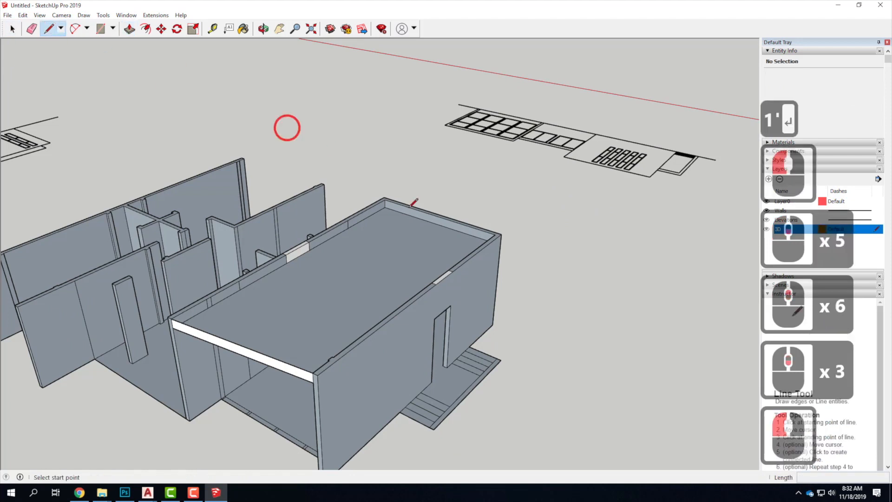
{"action": "left_click", "coordinate": [384, 199]}
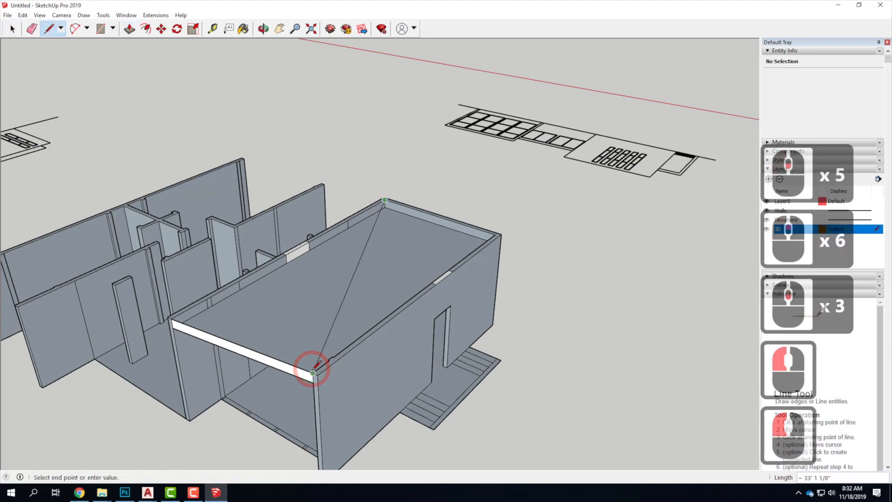
{"action": "left_click", "coordinate": [313, 372]}
{"action": "left_click", "coordinate": [12, 29]}
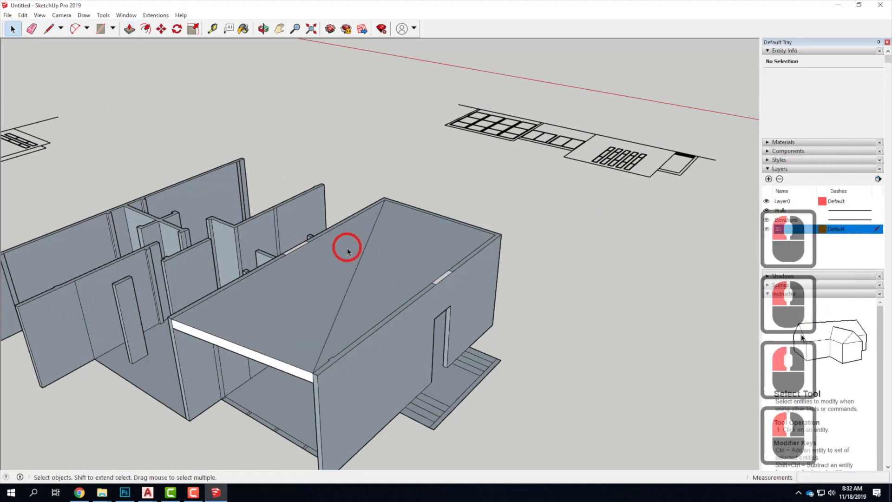
{"action": "left_click", "coordinate": [360, 260]}
{"action": "key", "text": "Delete"}
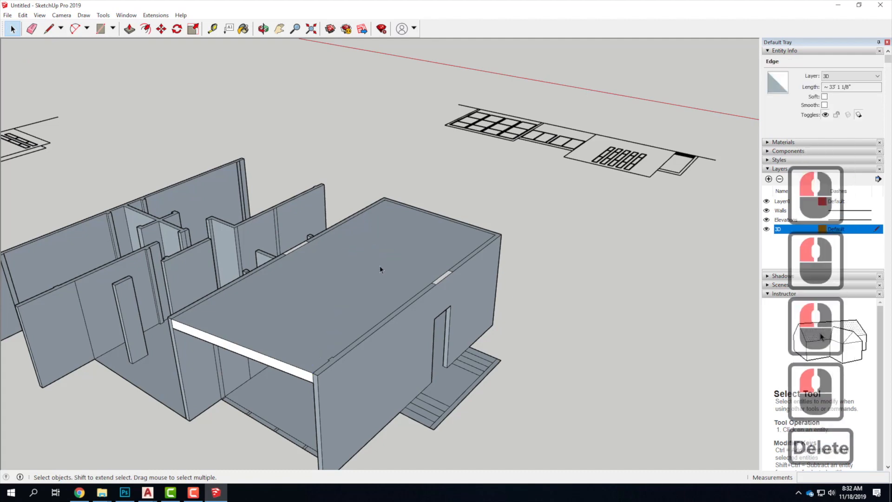
- Examine the capped room and the flat elevation drawings around the house, checking how the elevations are grouped
{"action": "scroll", "coordinate": [380, 269], "scroll_direction": "down", "scroll_amount": 4}
{"action": "middle_click_drag", "start_coordinate": [380, 269], "coordinate": [346, 278]}
{"action": "scroll", "coordinate": [350, 259], "scroll_direction": "up", "scroll_amount": 5}
{"action": "middle_click_drag", "start_coordinate": [495, 229], "coordinate": [410, 267]}
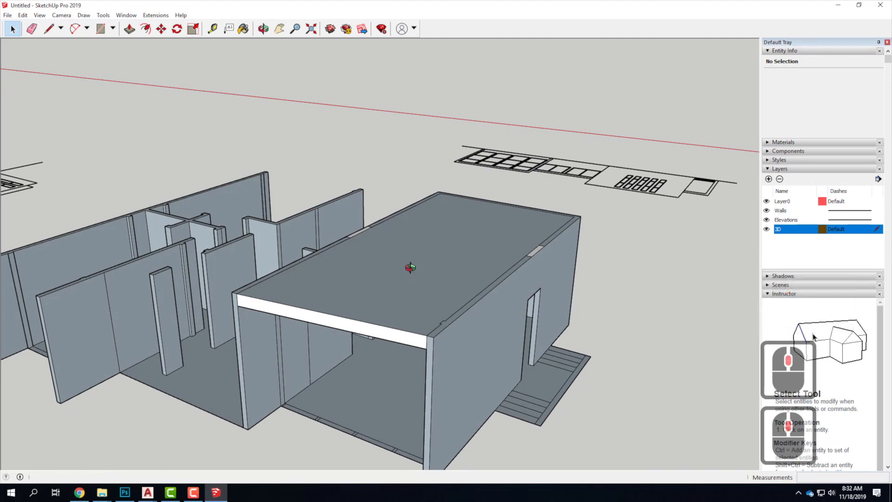
{"action": "scroll", "coordinate": [414, 267], "scroll_direction": "down", "scroll_amount": 15}
{"action": "middle_click_drag", "start_coordinate": [295, 274], "coordinate": [410, 274]}
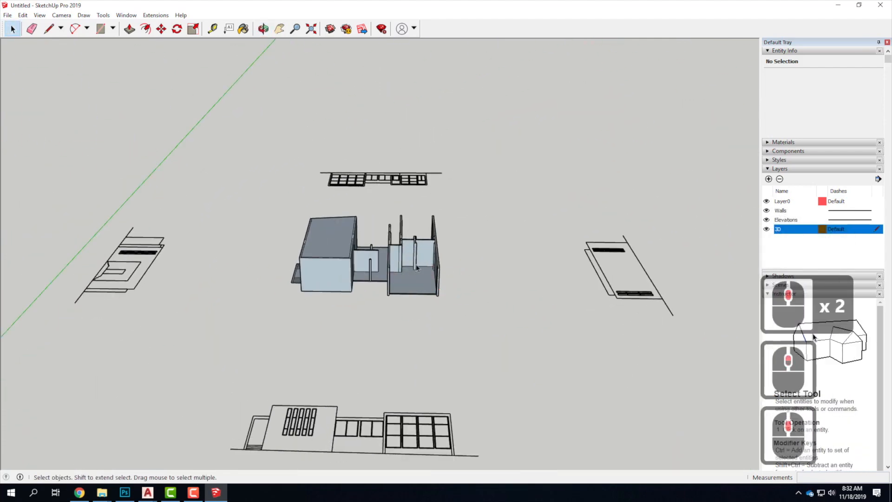
{"action": "middle_click_drag", "start_coordinate": [388, 333], "coordinate": [390, 281]}
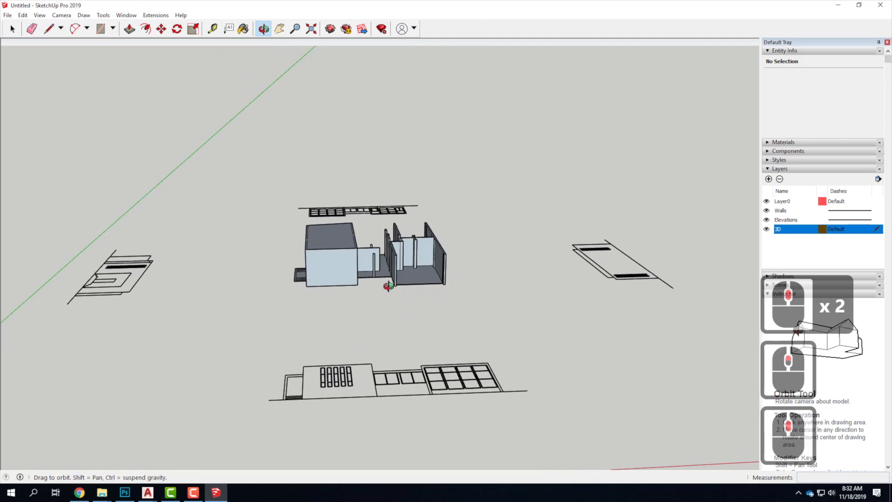
{"action": "middle_click_drag", "start_coordinate": [459, 313], "coordinate": [200, 375]}
{"action": "left_click", "coordinate": [200, 369]}
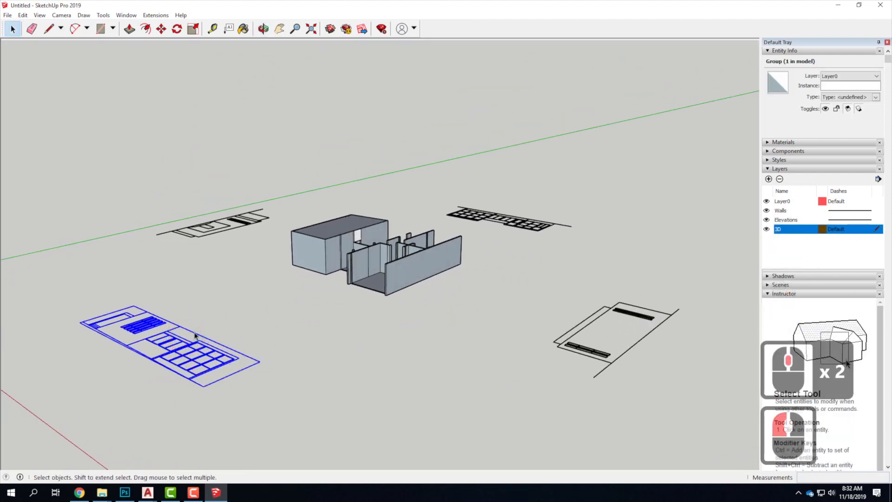
{"action": "left_click", "coordinate": [588, 363]}
{"action": "left_click", "coordinate": [589, 359]}
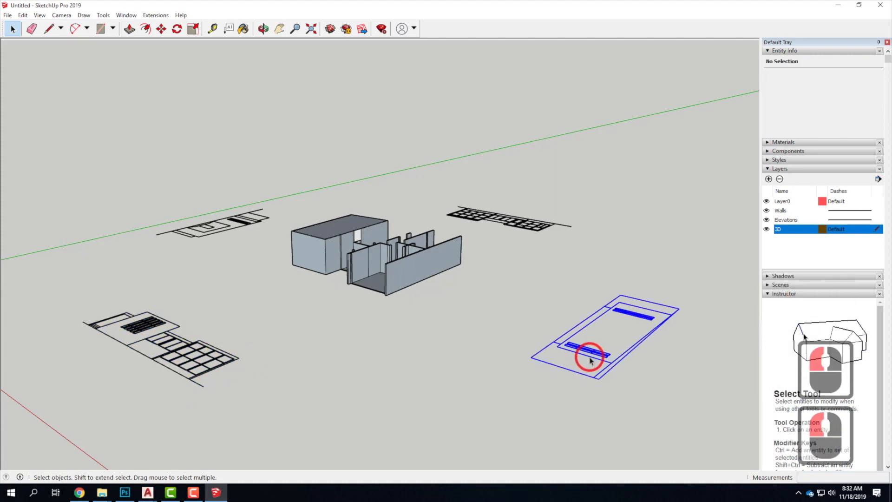
{"action": "left_click", "coordinate": [472, 219]}
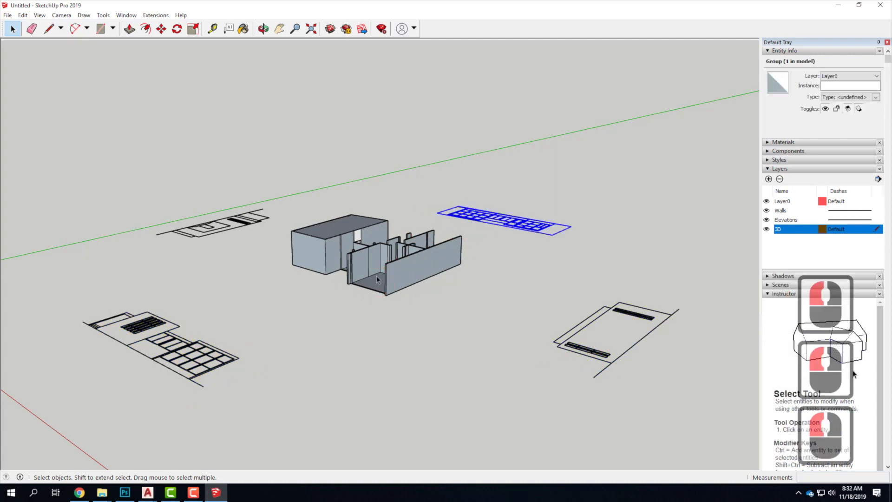
{"action": "mouse_move", "coordinate": [139, 283]}
{"action": "middle_mouse_down"}
{"action": "mouse_move", "coordinate": [147, 305]}
{"action": "mouse_move", "coordinate": [186, 309]}
{"action": "middle_mouse_up"}
{"action": "scroll", "coordinate": [257, 183], "scroll_direction": "down", "scroll_amount": 5}
{"action": "scroll", "coordinate": [225, 334], "scroll_direction": "up", "scroll_amount": 7}
{"action": "scroll", "coordinate": [226, 334], "scroll_direction": "up", "scroll_amount": 4}
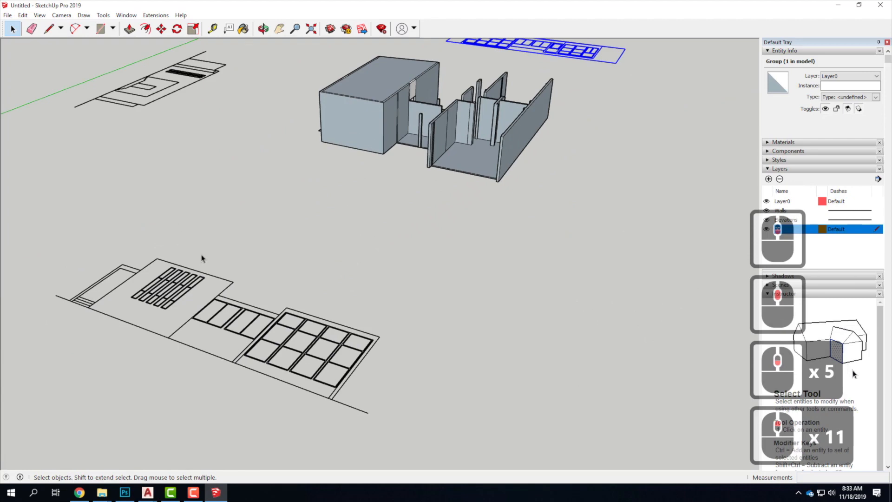
- Draw a helper rectangle about 3' 6" by 3' 1/2" over the lower door area of the elevation with the door and gridded windows
{"action": "left_click", "coordinate": [277, 296]}
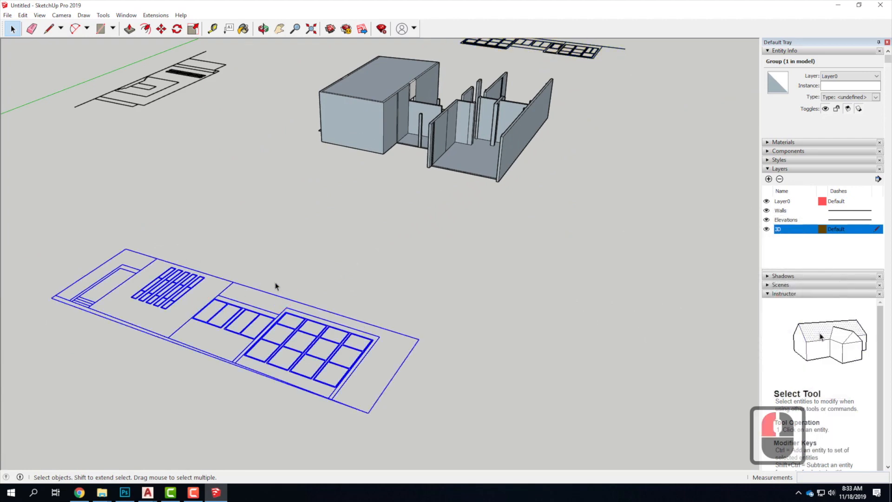
{"action": "left_click", "coordinate": [101, 31]}
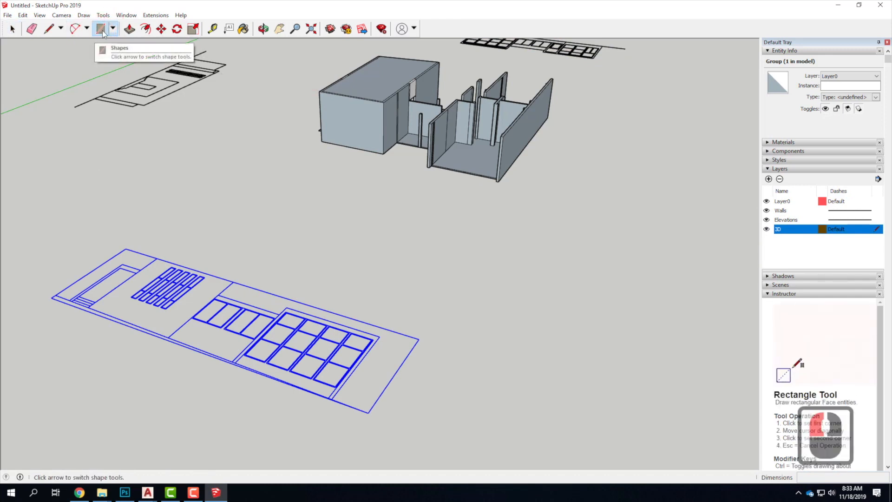
{"action": "scroll", "coordinate": [109, 297], "scroll_direction": "up", "scroll_amount": 6}
{"action": "left_click", "coordinate": [89, 272]}
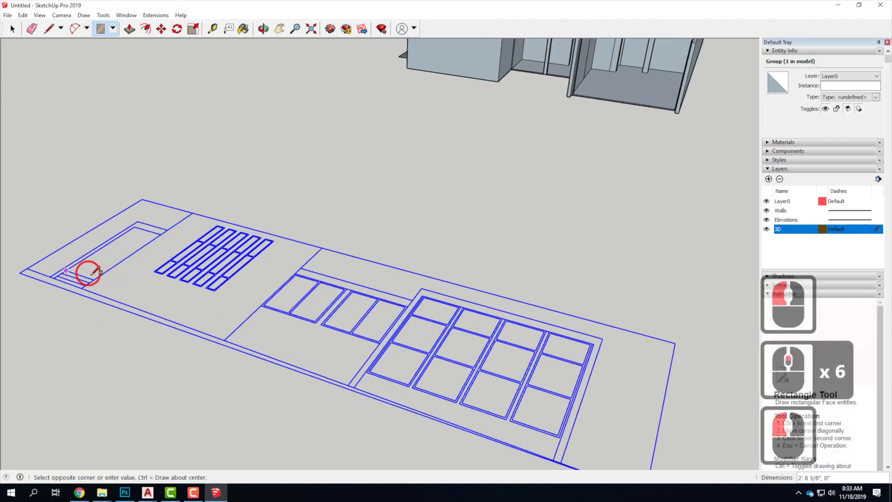
{"action": "left_click", "coordinate": [153, 278]}
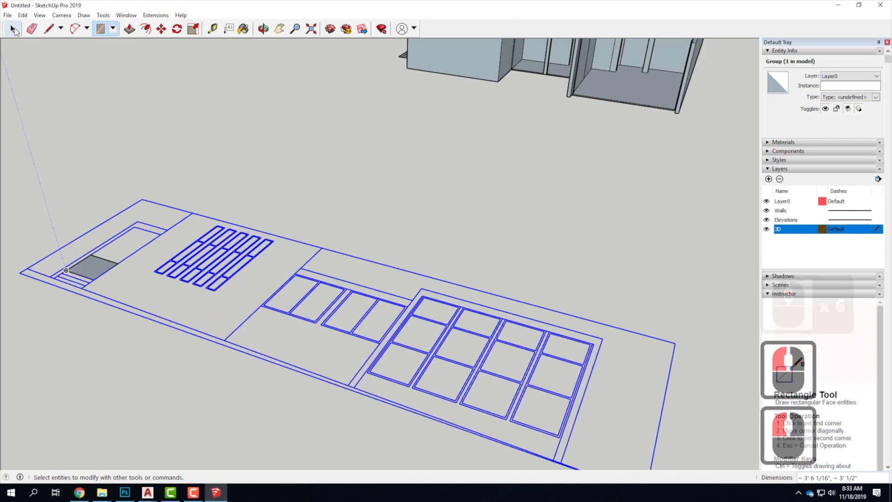
- Push/Pull the helper rectangle on the door up about 3' 3" into a box
{"action": "left_click", "coordinate": [130, 29]}
{"action": "double_click", "coordinate": [83, 285]}
{"action": "left_click", "coordinate": [96, 239]}
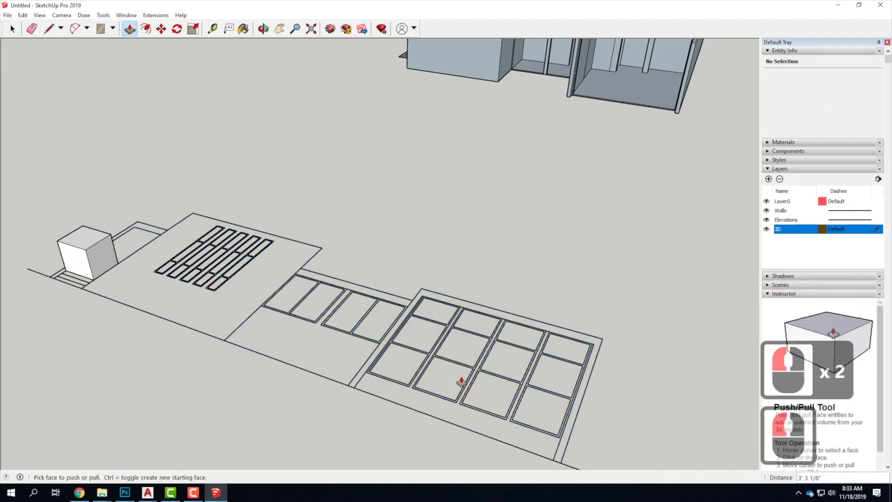
{"action": "scroll", "coordinate": [462, 382], "scroll_direction": "down", "scroll_amount": 9}
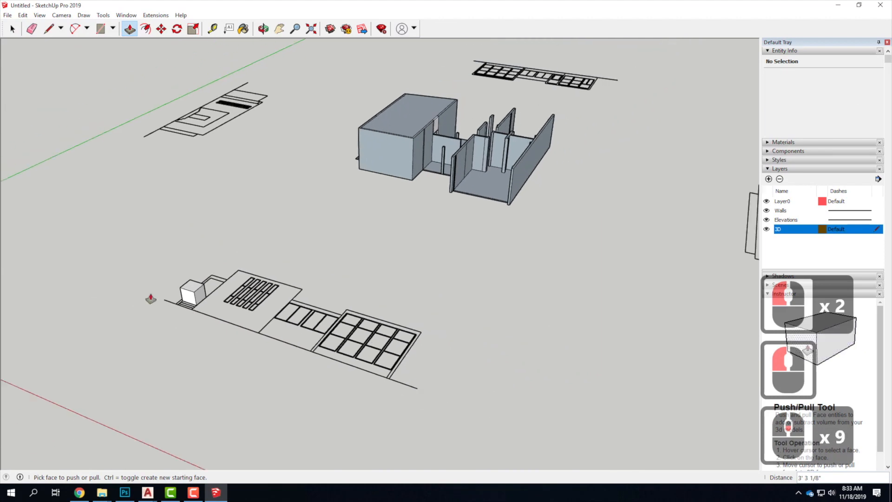
- Rotate the door elevation together with its helper box 90° upright, using the box's side face as the rotation plane
{"action": "left_click", "coordinate": [10, 29]}
{"action": "scroll", "coordinate": [172, 284], "scroll_direction": "down", "scroll_amount": 4}
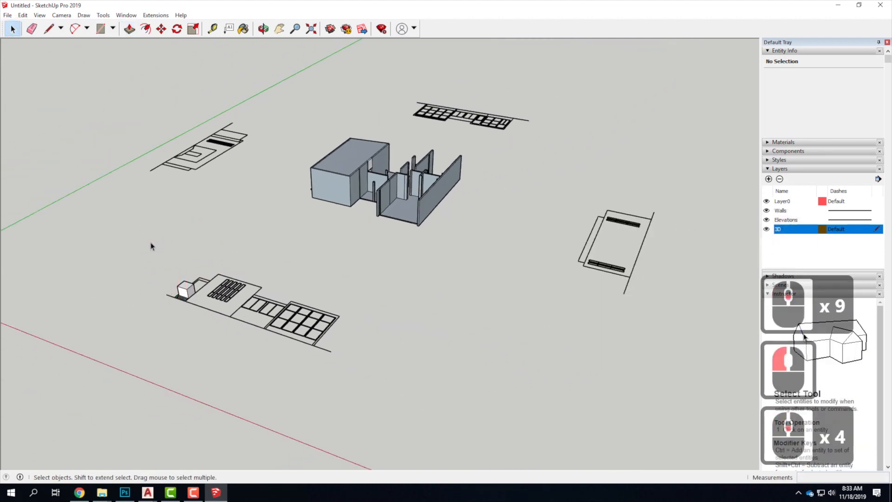
{"action": "left_click_drag", "start_coordinate": [369, 394], "coordinate": [370, 394]}
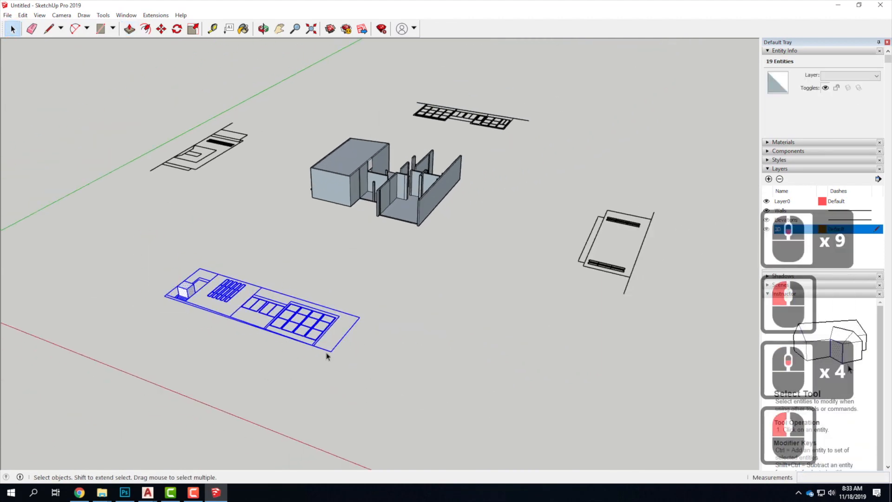
{"action": "left_click", "coordinate": [175, 29]}
{"action": "scroll", "coordinate": [191, 316], "scroll_direction": "up", "scroll_amount": 6}
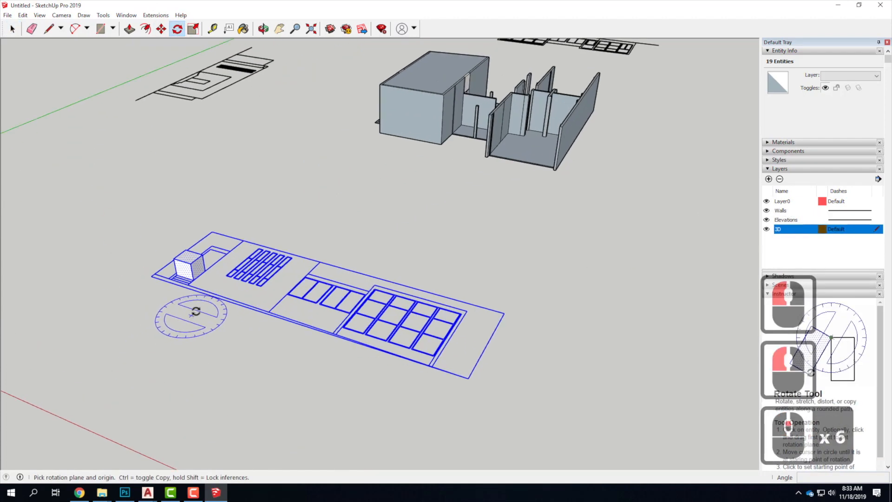
{"action": "scroll", "coordinate": [191, 315], "scroll_direction": "up", "scroll_amount": 7}
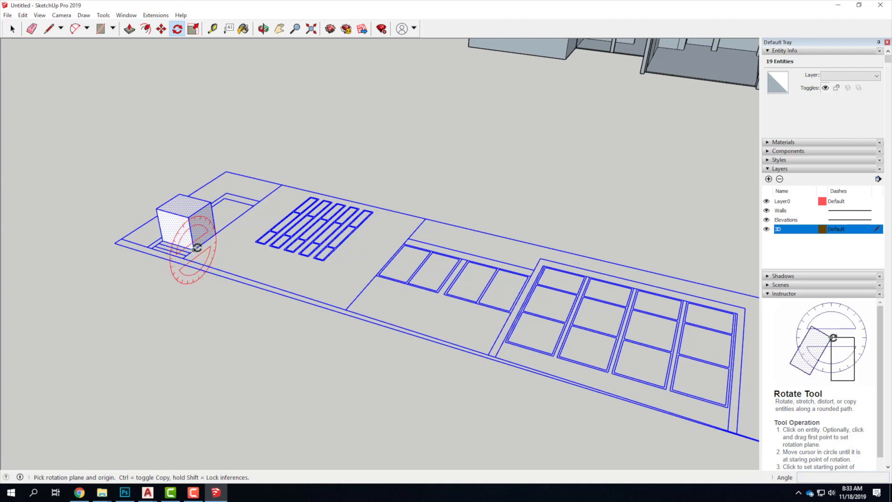
{"action": "left_click_drag", "start_coordinate": [194, 250], "coordinate": [256, 205]}
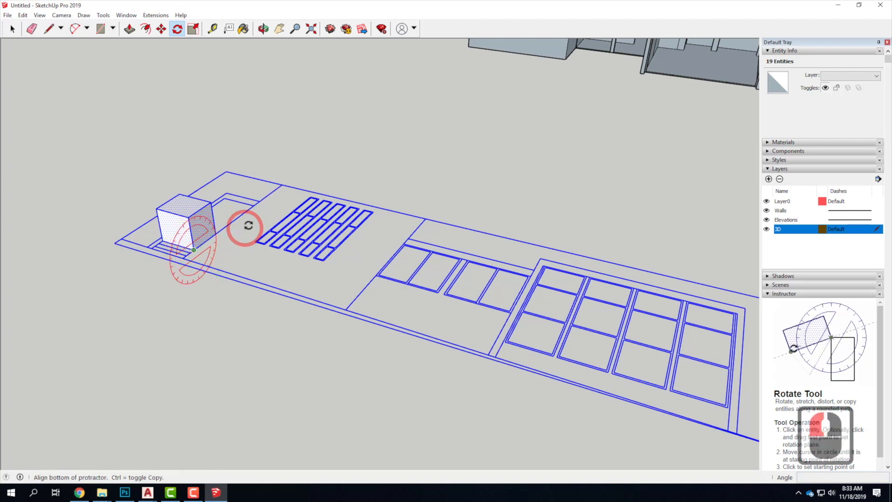
{"action": "left_click", "coordinate": [282, 183]}
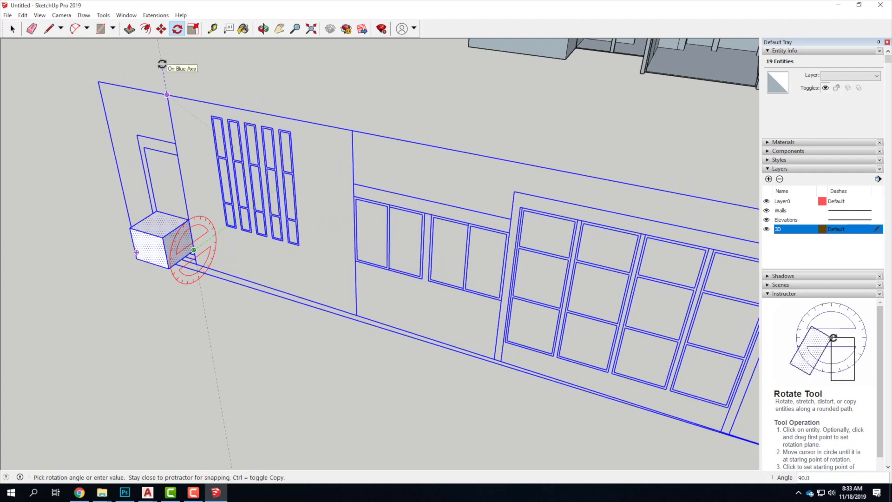
{"action": "scroll", "coordinate": [288, 159], "scroll_direction": "down", "scroll_amount": 10}
{"action": "middle_click_drag", "start_coordinate": [472, 259], "coordinate": [430, 245]}
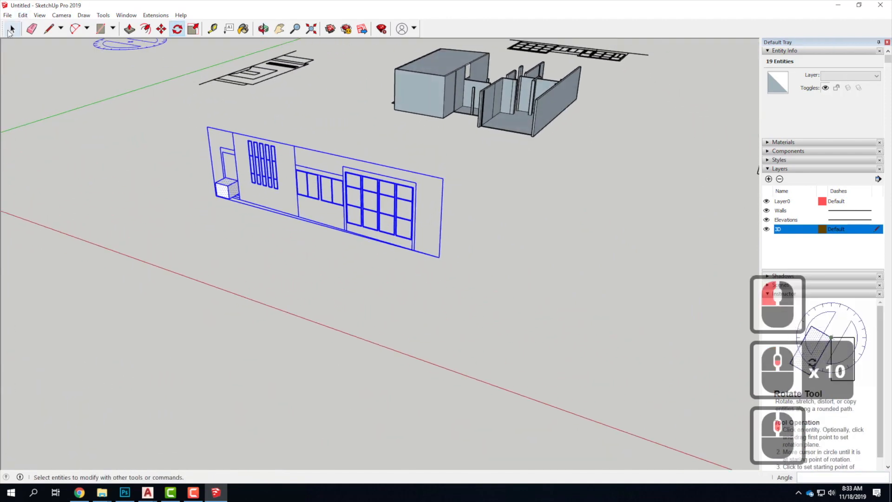
- Delete the helper box from the upright door elevation
{"action": "left_click", "coordinate": [12, 29]}
{"action": "left_click_drag", "start_coordinate": [322, 258], "coordinate": [322, 258]}
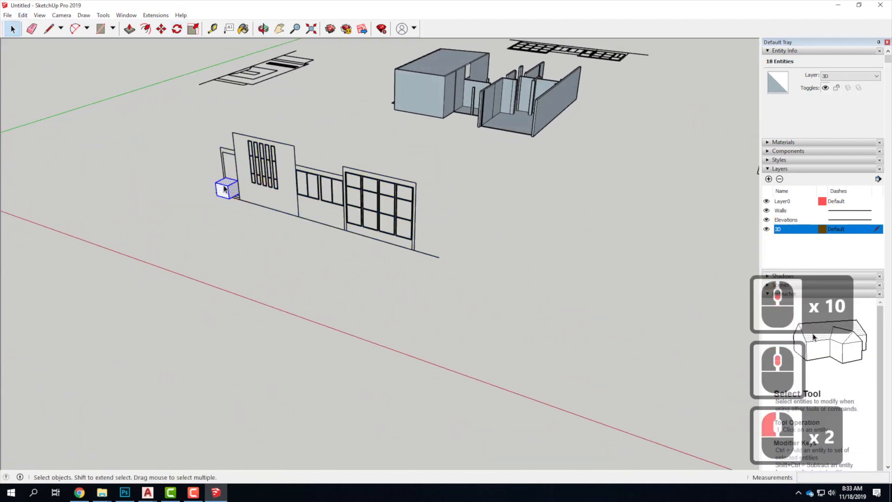
{"action": "key", "text": "Delete"}
{"action": "scroll", "coordinate": [209, 276], "scroll_direction": "down", "scroll_amount": 4}
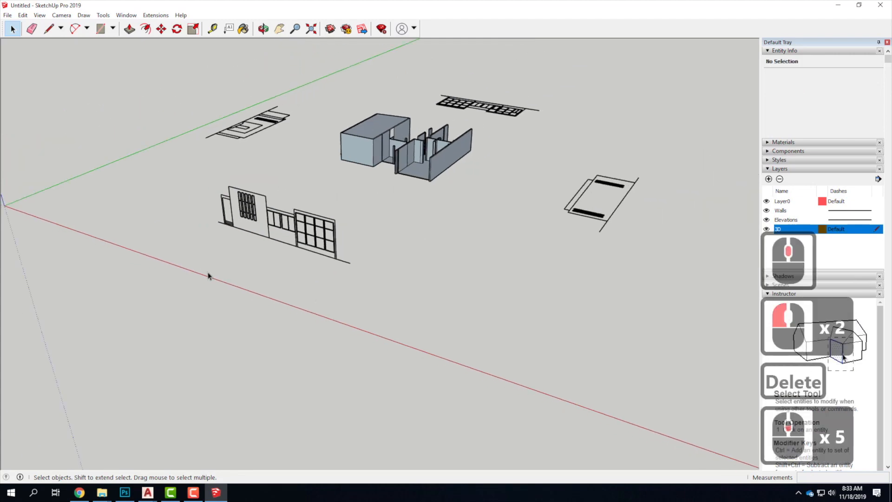
- Draw a helper rectangle about 4' 10 5/8" by 3' 1/4" between the two narrow window strips of the flat side elevation
{"action": "scroll", "coordinate": [210, 275], "scroll_direction": "down", "scroll_amount": 7}
{"action": "scroll", "coordinate": [516, 201], "scroll_direction": "up", "scroll_amount": 7}
{"action": "middle_click_drag", "start_coordinate": [542, 230], "coordinate": [300, 254]}
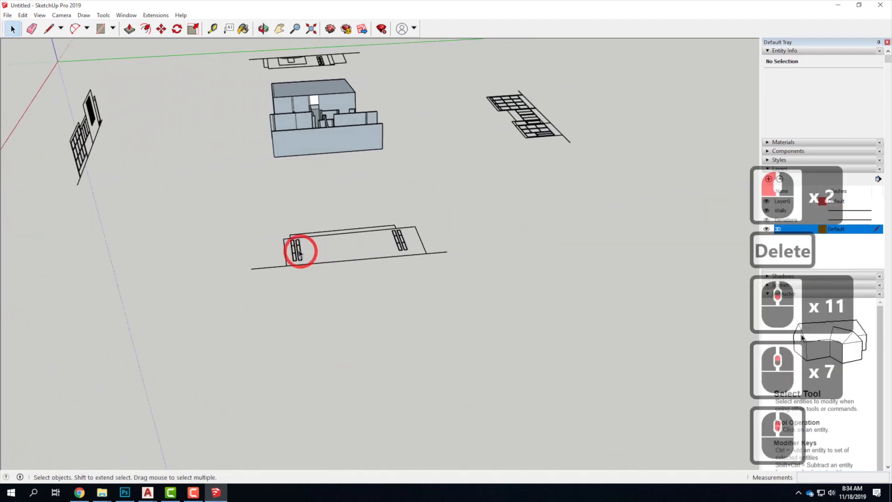
{"action": "scroll", "coordinate": [302, 258], "scroll_direction": "up", "scroll_amount": 6}
{"action": "left_click", "coordinate": [303, 225]}
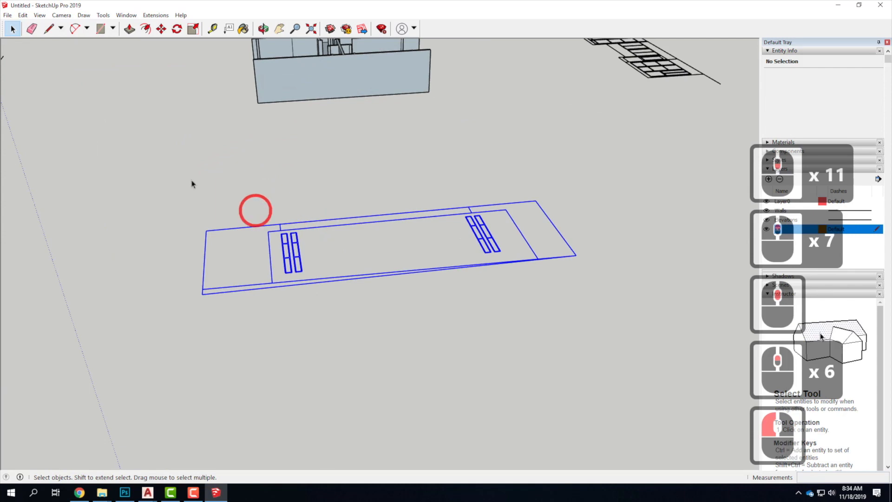
{"action": "left_click", "coordinate": [101, 29]}
{"action": "left_click", "coordinate": [326, 237]}
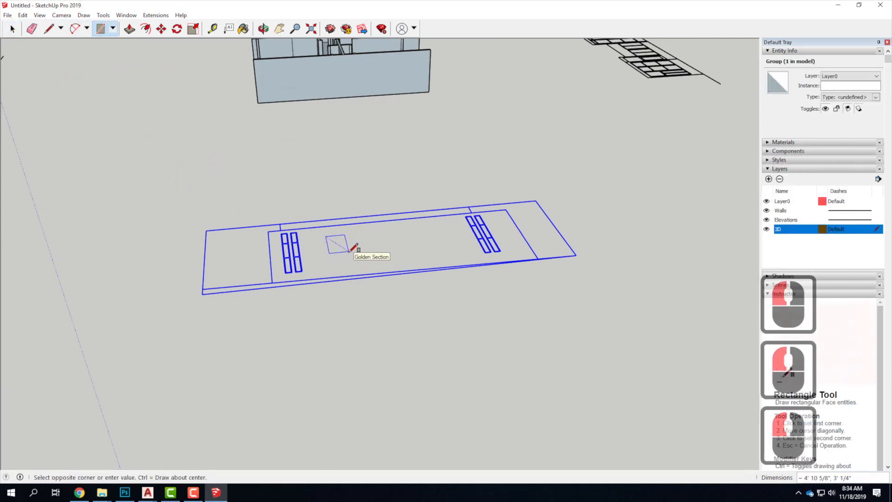
{"action": "left_click", "coordinate": [350, 251]}
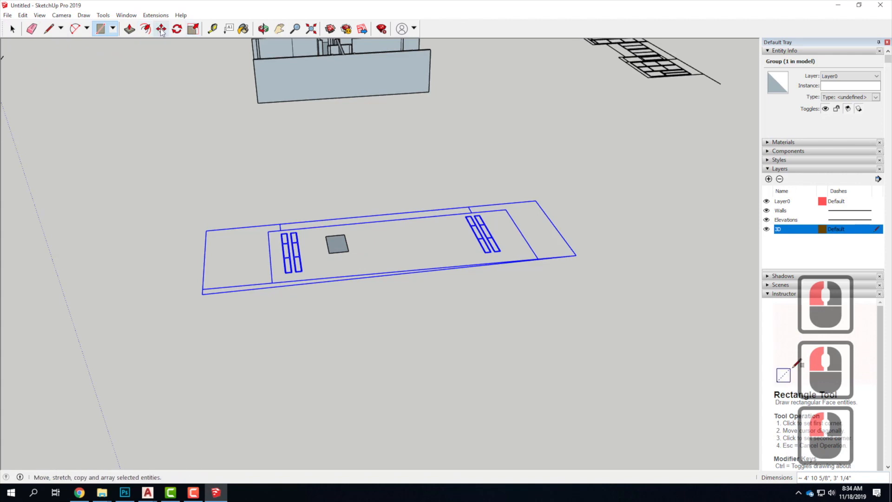
- Push/Pull the helper rectangle on the side elevation up into a box
{"action": "left_click", "coordinate": [130, 29]}
{"action": "left_click", "coordinate": [338, 246]}
{"action": "left_click", "coordinate": [408, 236]}
{"action": "left_click", "coordinate": [13, 29]}
{"action": "scroll", "coordinate": [180, 338], "scroll_direction": "down", "scroll_amount": 3}
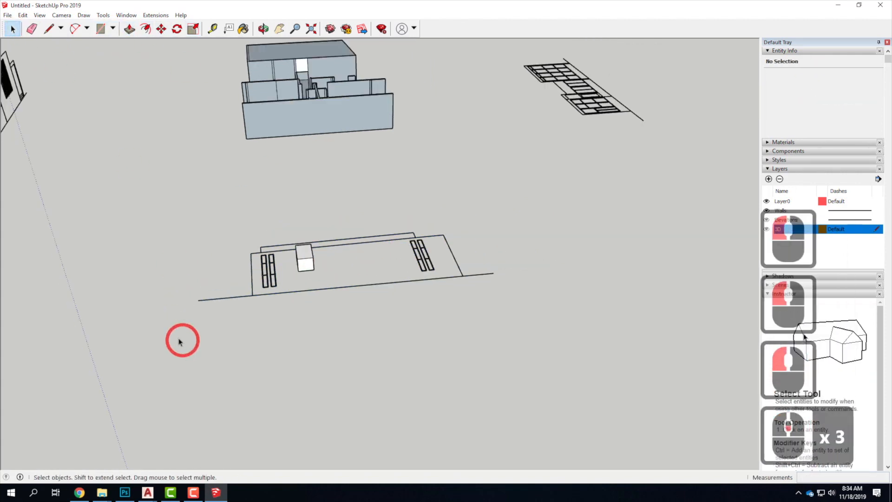
- Rotate the flat side elevation together with its helper box 90° upright, using the box's side face as the rotation plane
{"action": "middle_click_drag", "start_coordinate": [179, 339], "coordinate": [334, 323]}
{"action": "left_click_drag", "start_coordinate": [624, 352], "coordinate": [619, 350]}
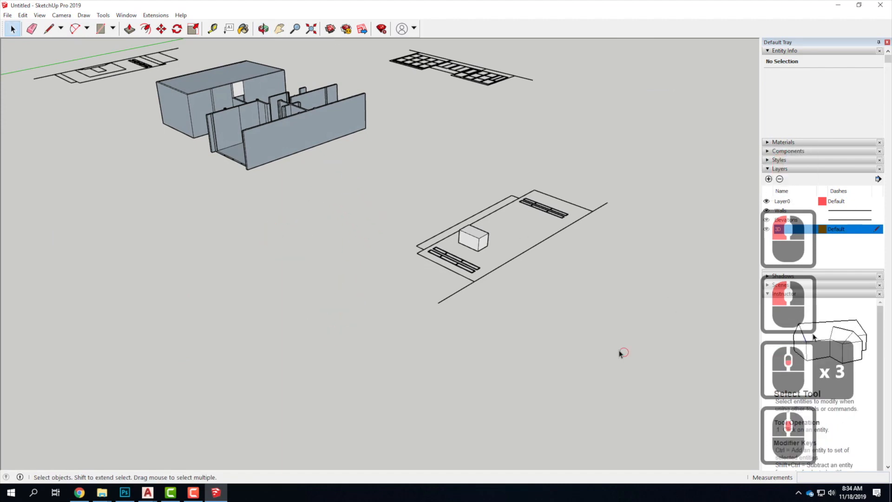
{"action": "left_click_drag", "start_coordinate": [427, 140], "coordinate": [427, 140]}
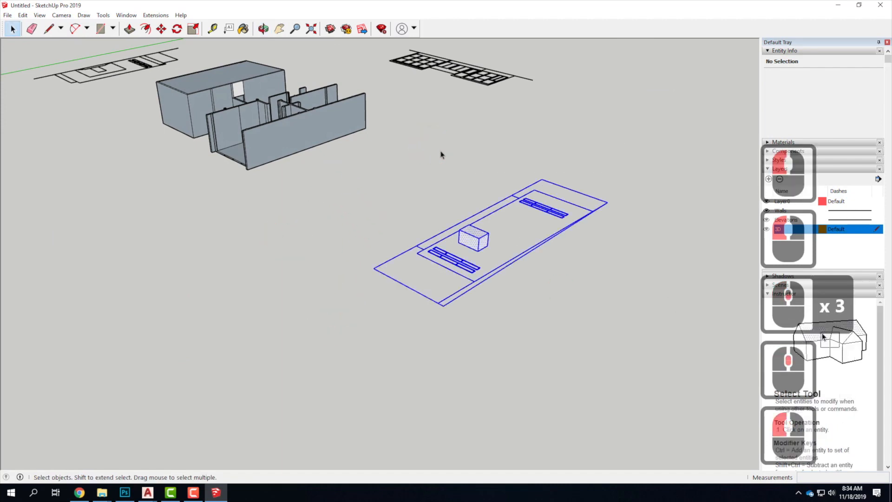
{"action": "left_click", "coordinate": [178, 29]}
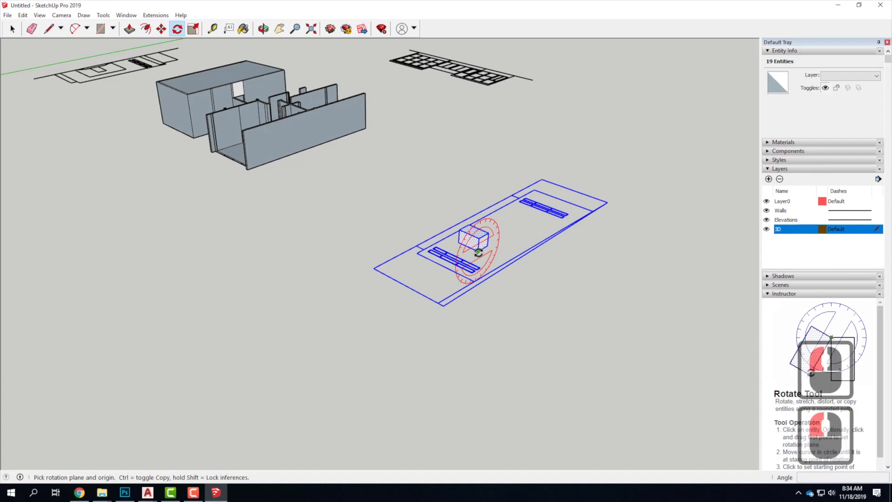
{"action": "scroll", "coordinate": [481, 249], "scroll_direction": "up", "scroll_amount": 5}
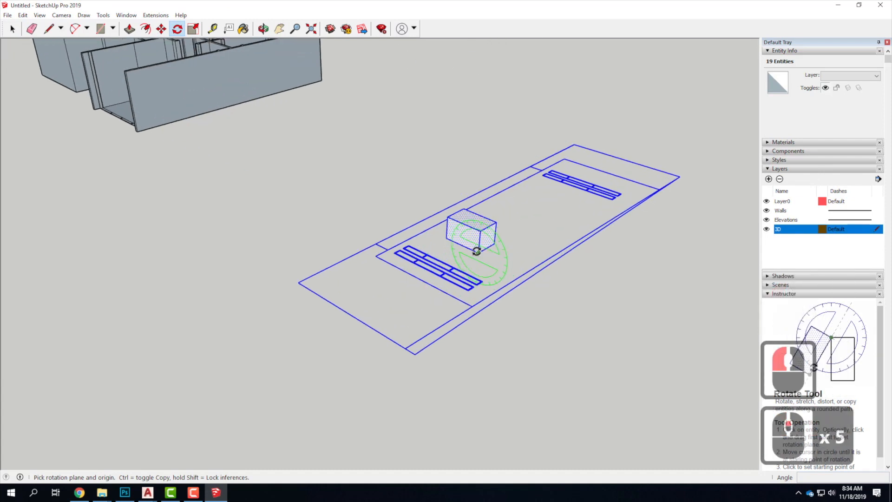
{"action": "left_click", "coordinate": [477, 251]}
{"action": "left_click", "coordinate": [428, 229]}
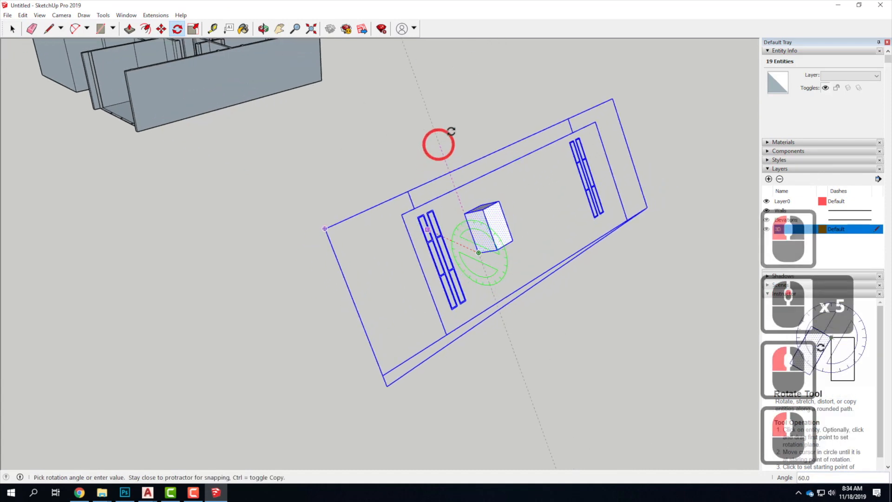
{"action": "left_click", "coordinate": [487, 124]}
- Delete the helper box from the upright side elevation with the narrow window strips
{"action": "middle_click_drag", "start_coordinate": [424, 358], "coordinate": [172, 263]}
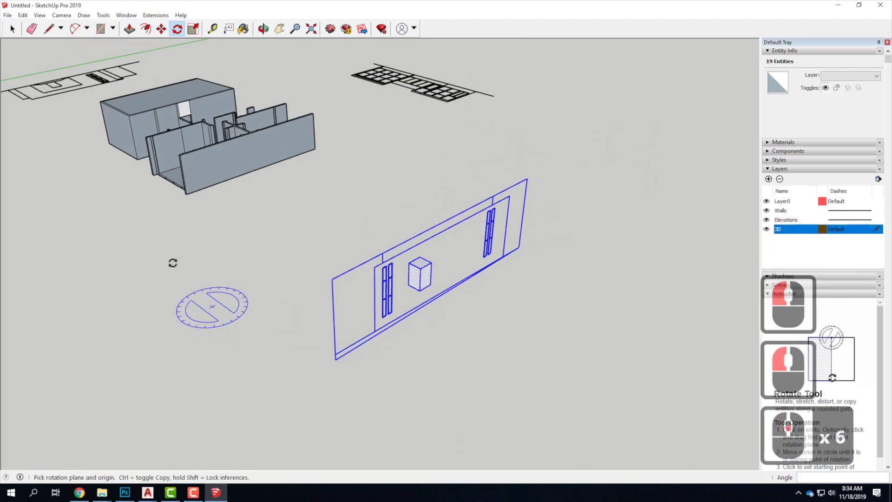
{"action": "key", "text": "space"}
{"action": "left_click", "coordinate": [442, 308]}
{"action": "left_click_drag", "start_coordinate": [403, 200], "coordinate": [483, 346]}
{"action": "key", "text": "Delete"}
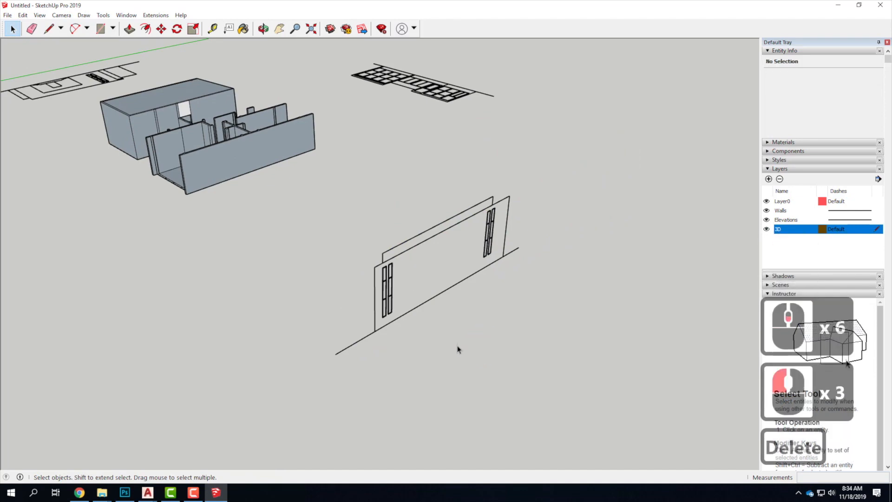
- Draw a helper rectangle about 3' 6" by 4' 7 1/4" over the lower part of the door in the flat large-window elevation
{"action": "scroll", "coordinate": [326, 370], "scroll_direction": "down", "scroll_amount": 9}
{"action": "middle_click_drag", "start_coordinate": [468, 239], "coordinate": [256, 328]}
{"action": "scroll", "coordinate": [575, 253], "scroll_direction": "up", "scroll_amount": 10}
{"action": "middle_click_drag", "start_coordinate": [581, 265], "coordinate": [322, 362]}
{"action": "scroll", "coordinate": [239, 353], "scroll_direction": "up", "scroll_amount": 4}
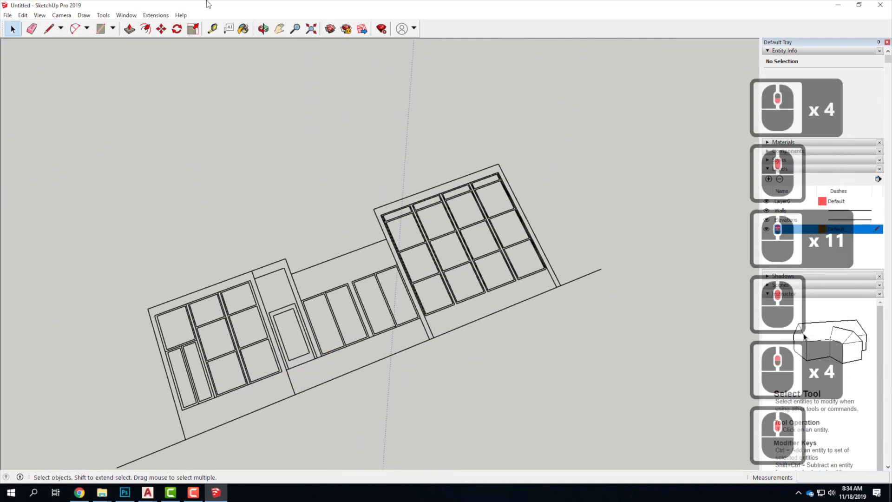
{"action": "left_click", "coordinate": [100, 28]}
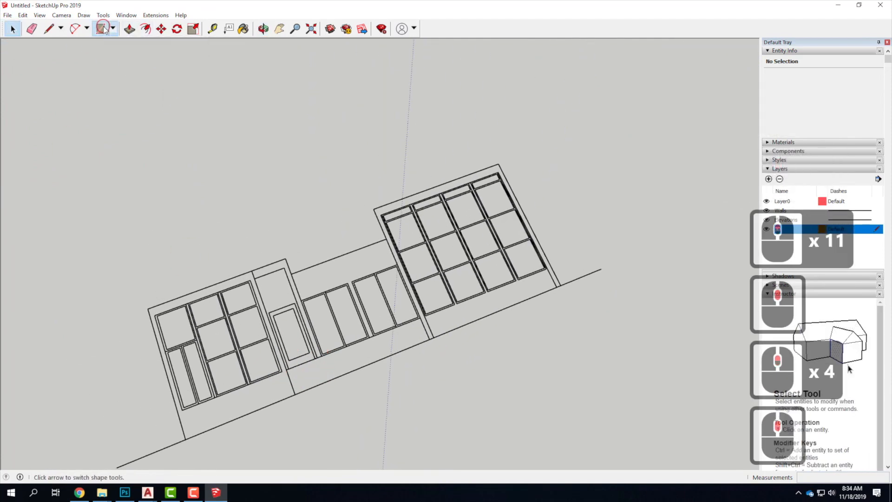
{"action": "left_click", "coordinate": [286, 370]}
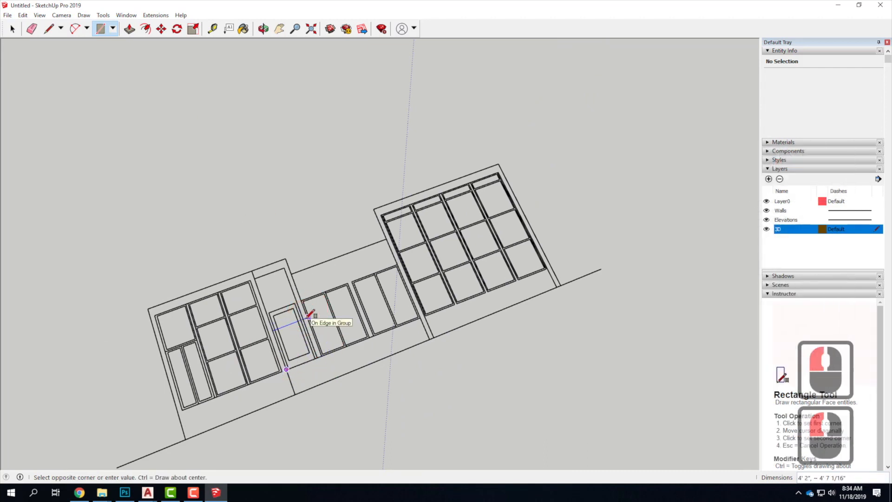
{"action": "left_click", "coordinate": [305, 317]}
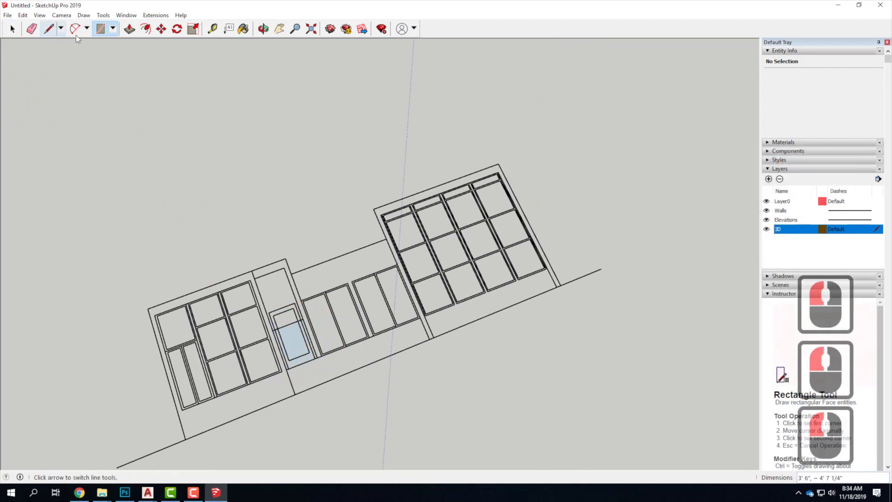
- Push/Pull the helper rectangle on the large-window elevation up 4' into a box
{"action": "left_click", "coordinate": [134, 32]}
{"action": "left_click_drag", "start_coordinate": [294, 345], "coordinate": [298, 317]}
{"action": "type", "text": "4'"}
{"action": "key", "text": "Return"}
- Rotate the large-window elevation together with its helper box 90° upright about the box's base corner
{"action": "middle_click_drag", "start_coordinate": [278, 409], "coordinate": [299, 223]}
{"action": "scroll", "coordinate": [299, 223], "scroll_direction": "down", "scroll_amount": 5}
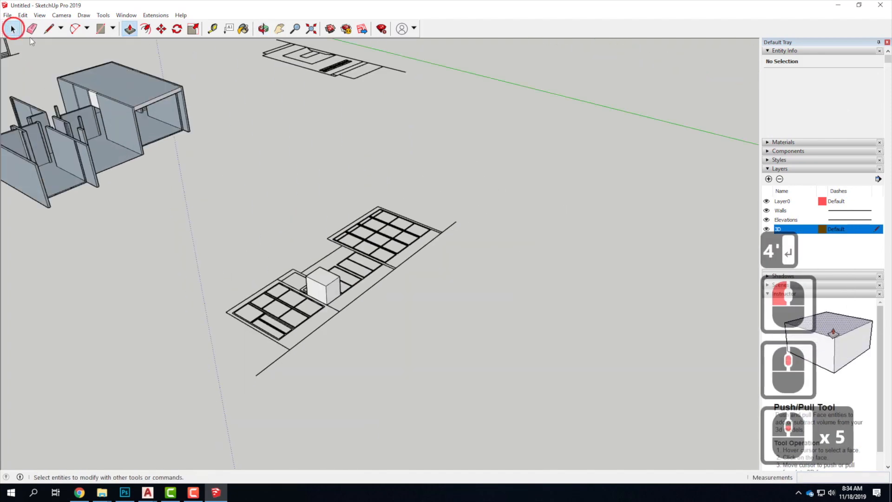
{"action": "left_click_drag", "start_coordinate": [469, 408], "coordinate": [242, 201]}
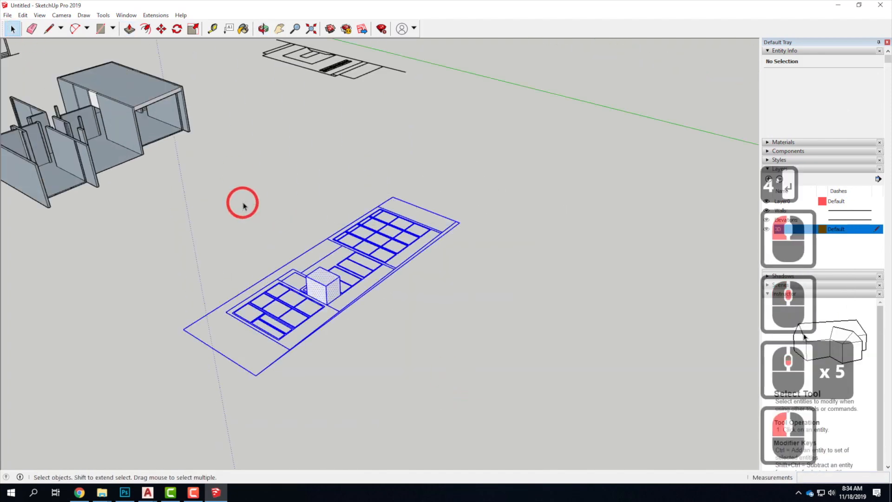
{"action": "left_click", "coordinate": [177, 29]}
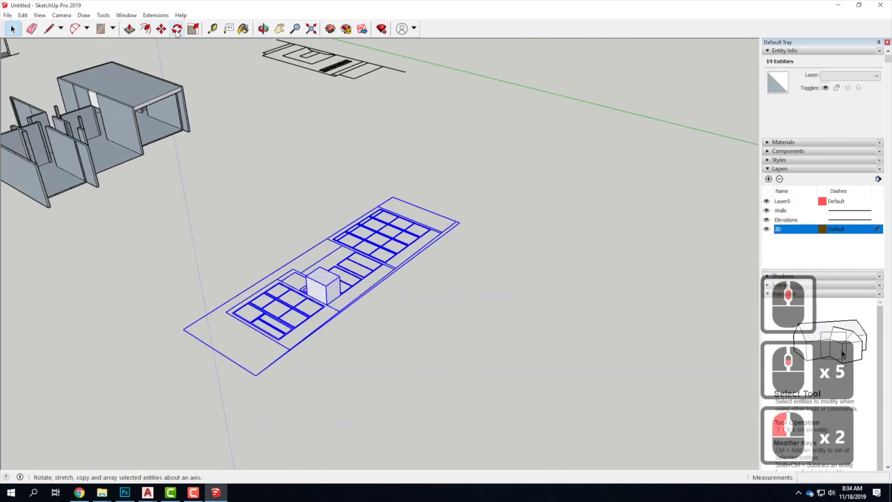
{"action": "left_click", "coordinate": [327, 303]}
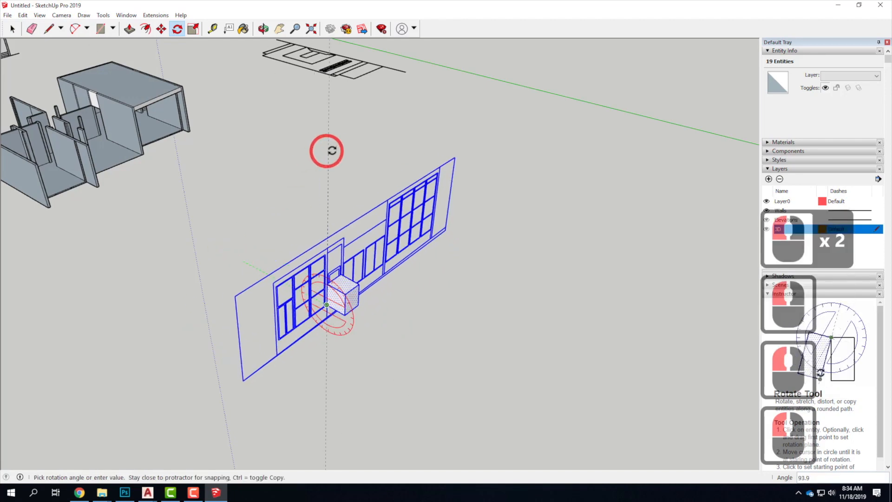
{"action": "left_click", "coordinate": [369, 230]}
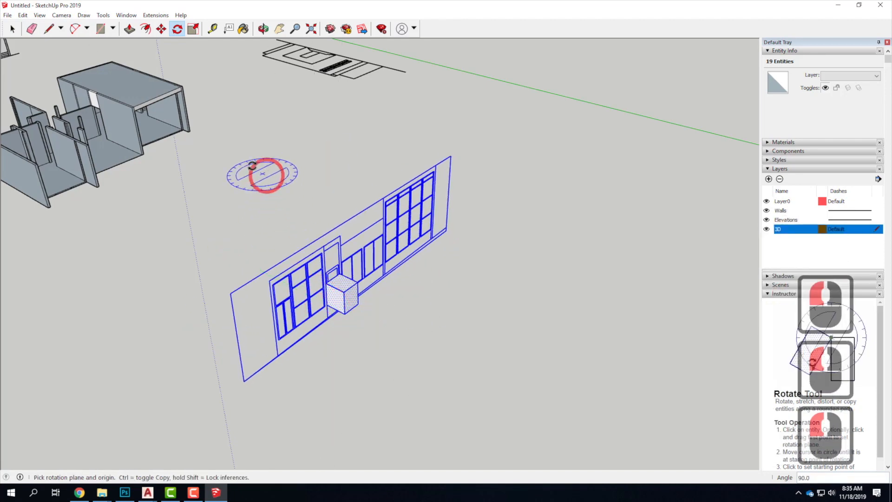
- Delete the helper box from the upright large-window elevation
{"action": "left_click", "coordinate": [13, 29]}
{"action": "left_click_drag", "start_coordinate": [272, 183], "coordinate": [391, 338]}
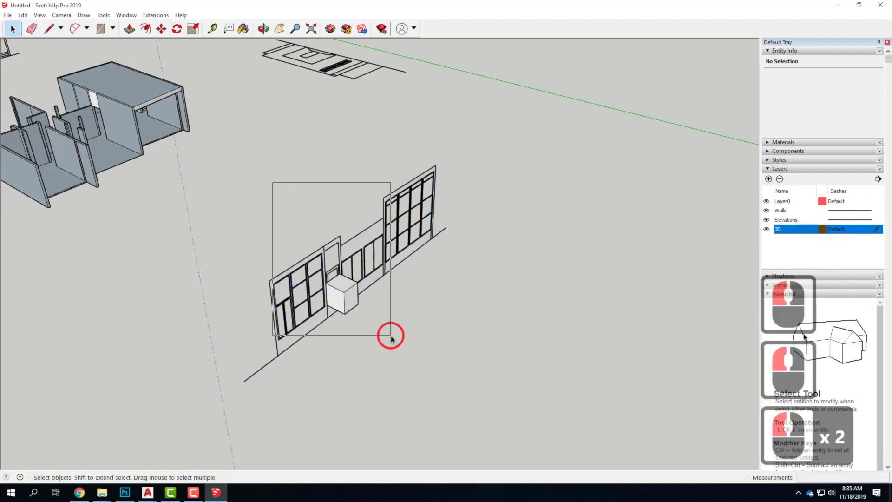
{"action": "key", "text": "Delete"}
- Draw a helper rectangle about 6' 8 1/16" by 3' over the doorway above the steps in the flat entrance elevation
{"action": "middle_click_drag", "start_coordinate": [589, 233], "coordinate": [123, 363]}
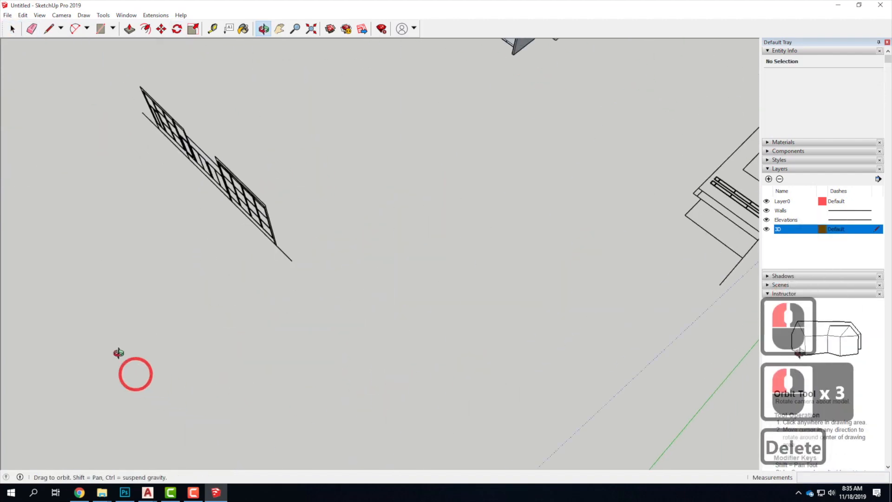
{"action": "scroll", "coordinate": [123, 283], "scroll_direction": "down", "scroll_amount": 5}
{"action": "scroll", "coordinate": [351, 271], "scroll_direction": "up", "scroll_amount": 4}
{"action": "scroll", "coordinate": [350, 272], "scroll_direction": "down", "scroll_amount": 4}
{"action": "scroll", "coordinate": [538, 203], "scroll_direction": "up", "scroll_amount": 8}
{"action": "scroll", "coordinate": [538, 203], "scroll_direction": "down", "scroll_amount": 4}
{"action": "left_click_drag", "start_coordinate": [292, 153], "coordinate": [622, 406]}
{"action": "left_click", "coordinate": [101, 28]}
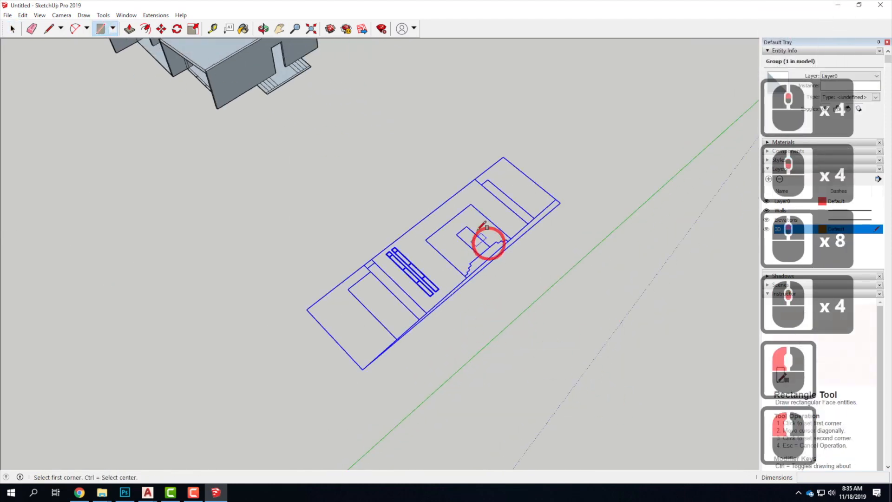
{"action": "left_click", "coordinate": [466, 226]}
{"action": "left_click", "coordinate": [479, 255]}
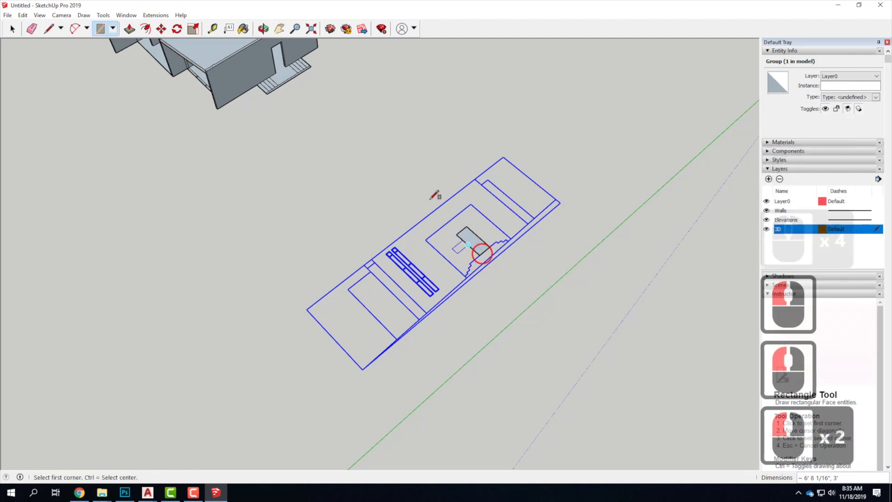
{"action": "double_click", "coordinate": [460, 237]}
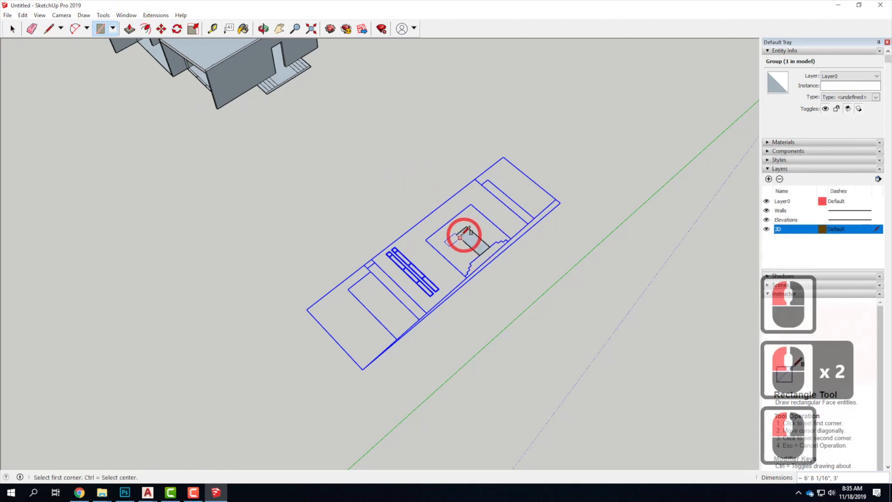
{"action": "double_click", "coordinate": [468, 244]}
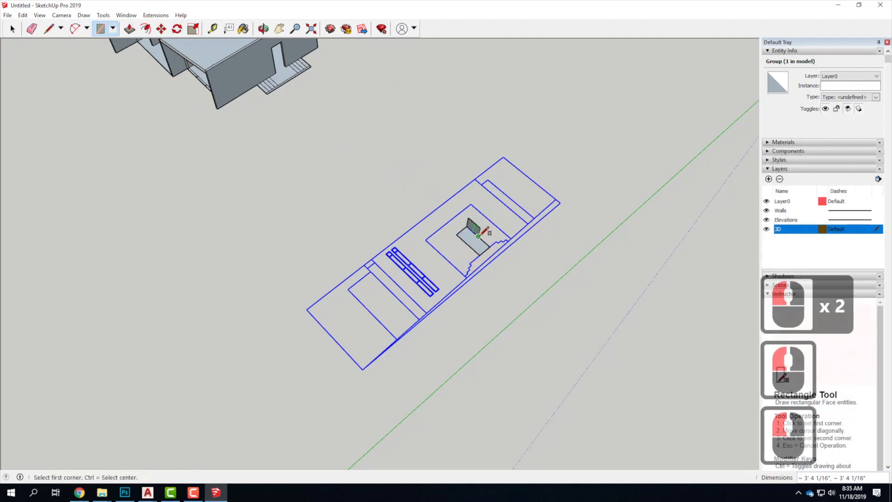
{"action": "key", "text": "ctrl+z"}
{"action": "scroll", "coordinate": [479, 235], "scroll_direction": "up", "scroll_amount": 5}
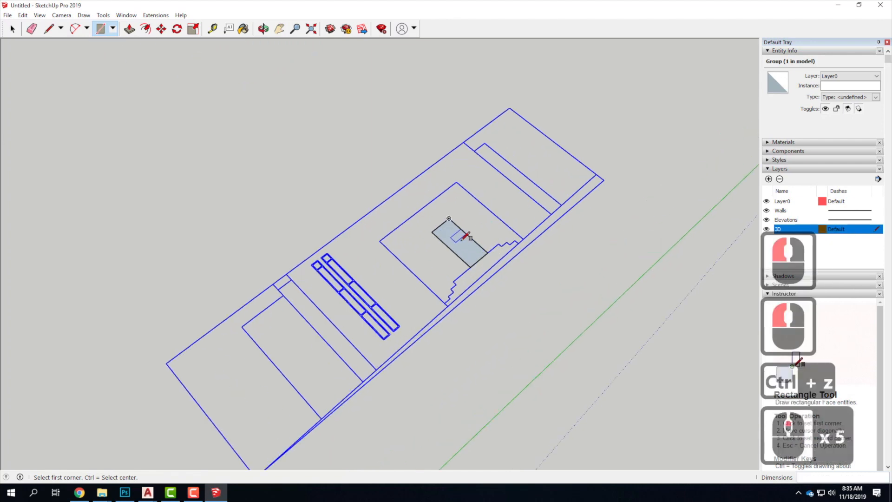
{"action": "left_click", "coordinate": [460, 210]}
{"action": "key", "text": "Escape"}
{"action": "key", "text": "Escape"}
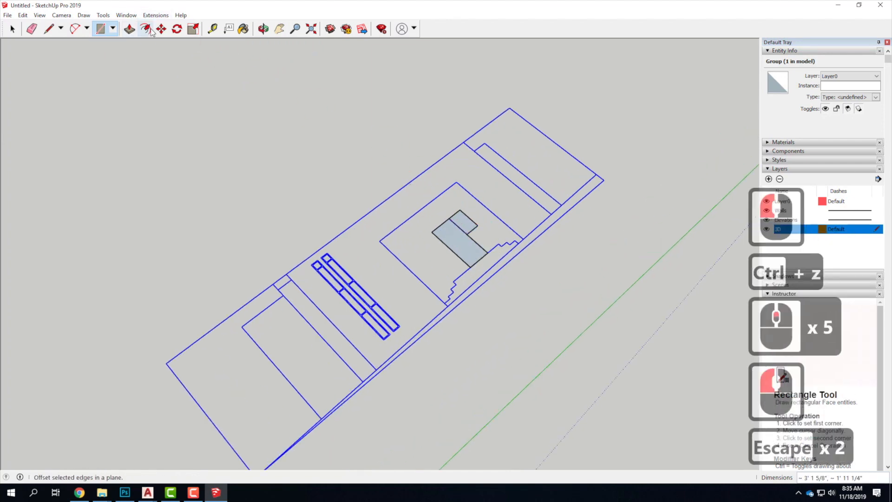
- Push/Pull the doorway helper rectangle on the entrance elevation up into a box
{"action": "left_click", "coordinate": [131, 30]}
{"action": "left_click_drag", "start_coordinate": [464, 241], "coordinate": [475, 221]}
{"action": "left_click", "coordinate": [475, 220]}
{"action": "key", "text": "Escape"}
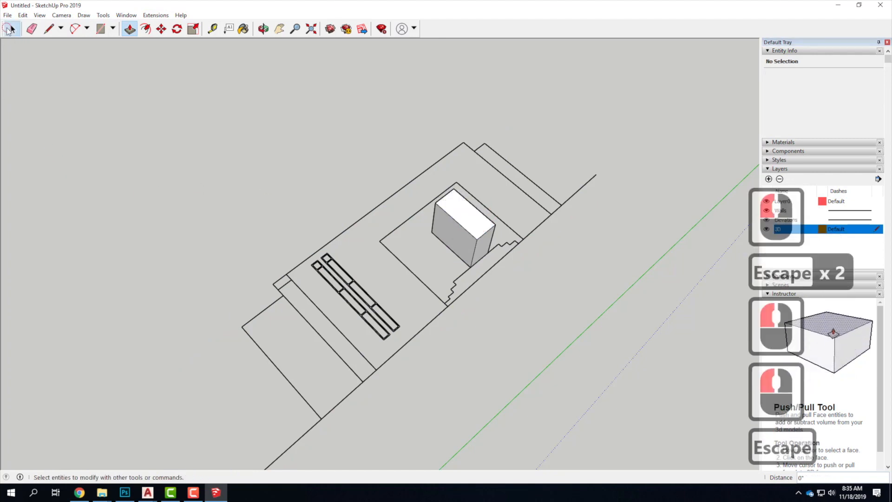
- Rotate the entrance elevation together with its helper box 90° upright, using the box's side face as the rotation plane
{"action": "left_click", "coordinate": [10, 29]}
{"action": "left_click_drag", "start_coordinate": [206, 96], "coordinate": [589, 386]}
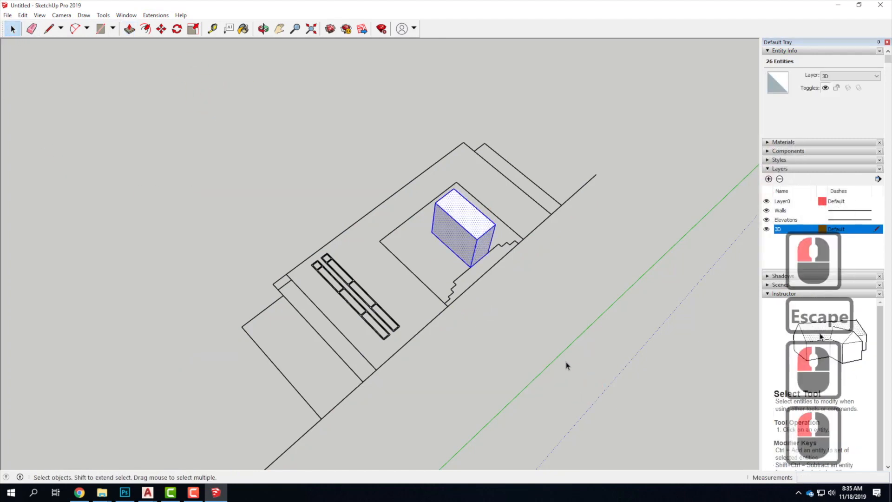
{"action": "triple_click", "coordinate": [403, 226]}
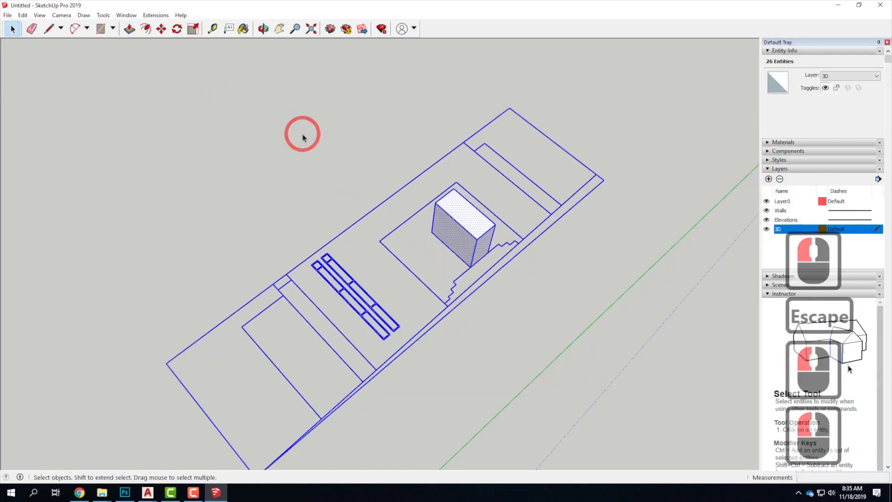
{"action": "left_click", "coordinate": [177, 28]}
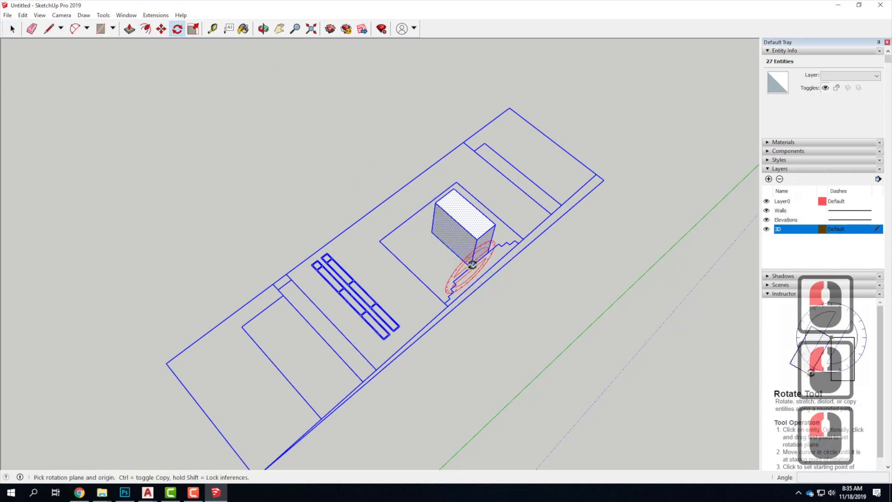
{"action": "left_click_drag", "start_coordinate": [470, 265], "coordinate": [294, 112]}
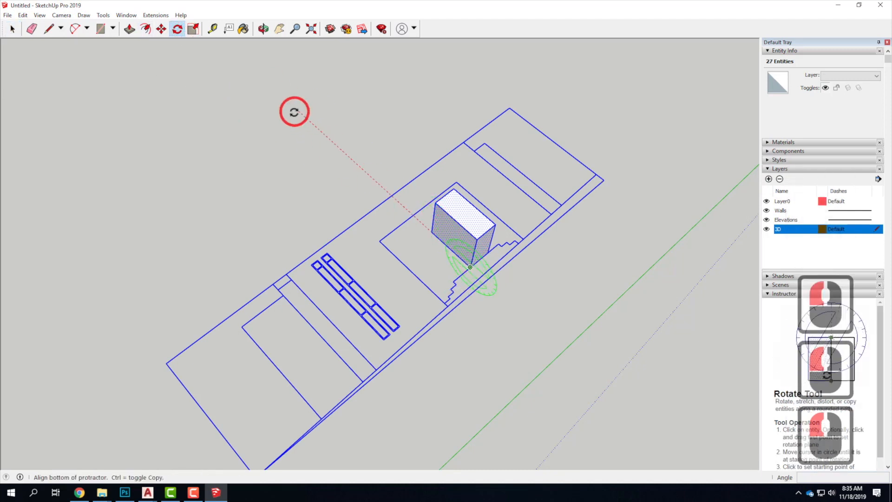
{"action": "left_click", "coordinate": [354, 170]}
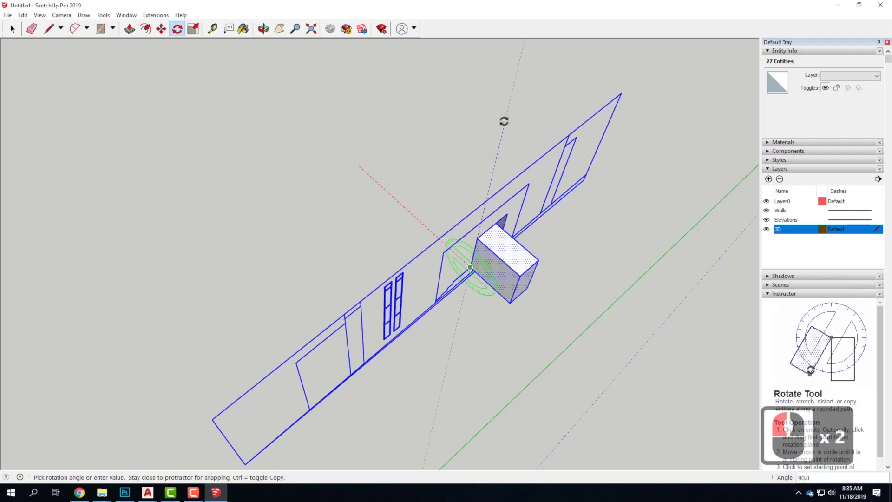
{"action": "left_click", "coordinate": [438, 169]}
{"action": "key", "text": "Escape"}
{"action": "key", "text": "Escape"}
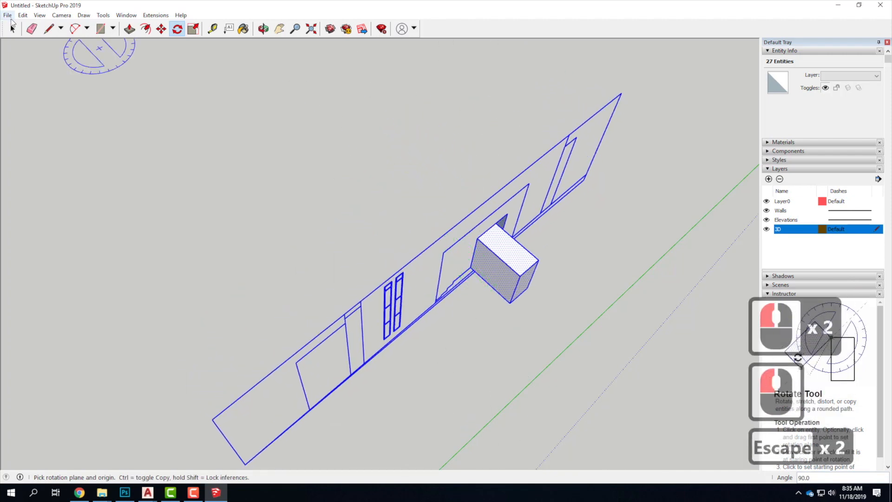
{"action": "left_click", "coordinate": [398, 149]}
{"action": "left_click", "coordinate": [591, 318]}
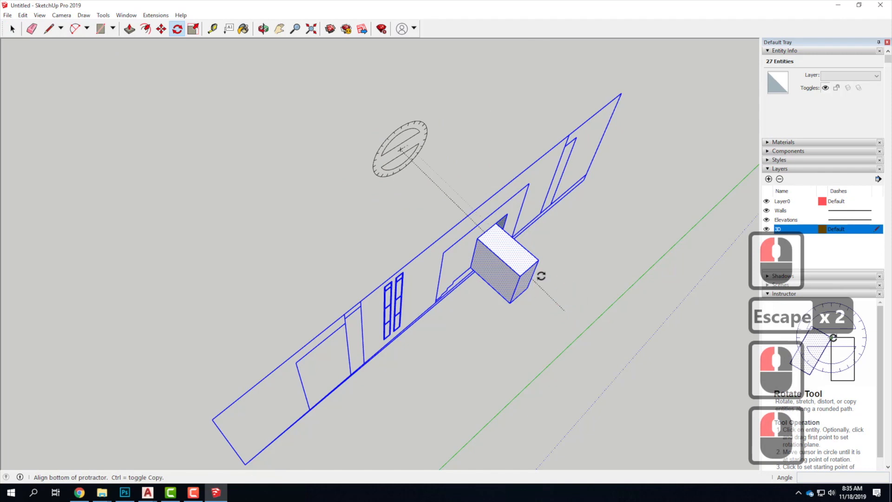
{"action": "key", "text": "Escape"}
- Delete the helper box and its leftover geometry from the upright entrance elevation
{"action": "left_click", "coordinate": [13, 29]}
{"action": "left_click", "coordinate": [398, 139]}
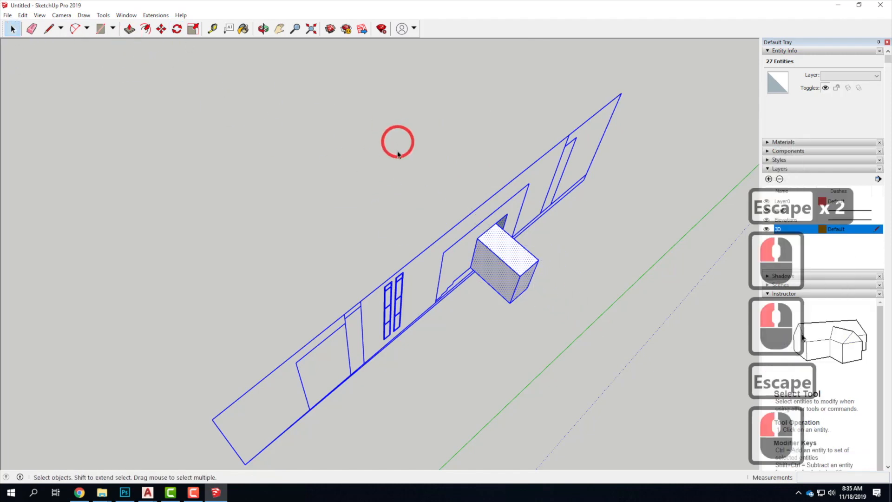
{"action": "left_click_drag", "start_coordinate": [391, 107], "coordinate": [575, 335]}
{"action": "key", "text": "Delete"}
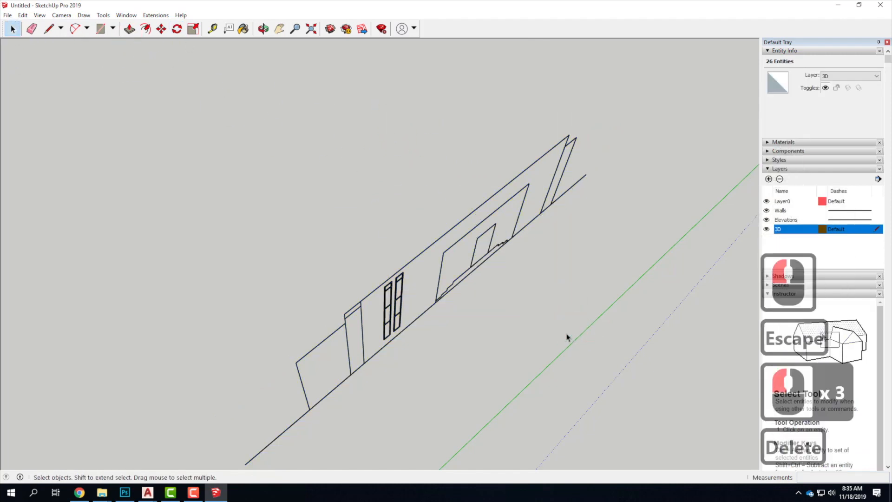
{"action": "scroll", "coordinate": [576, 336], "scroll_direction": "down", "scroll_amount": 17}
{"action": "middle_click_drag", "start_coordinate": [594, 336], "coordinate": [510, 237]}
{"action": "scroll", "coordinate": [504, 263], "scroll_direction": "up", "scroll_amount": 6}
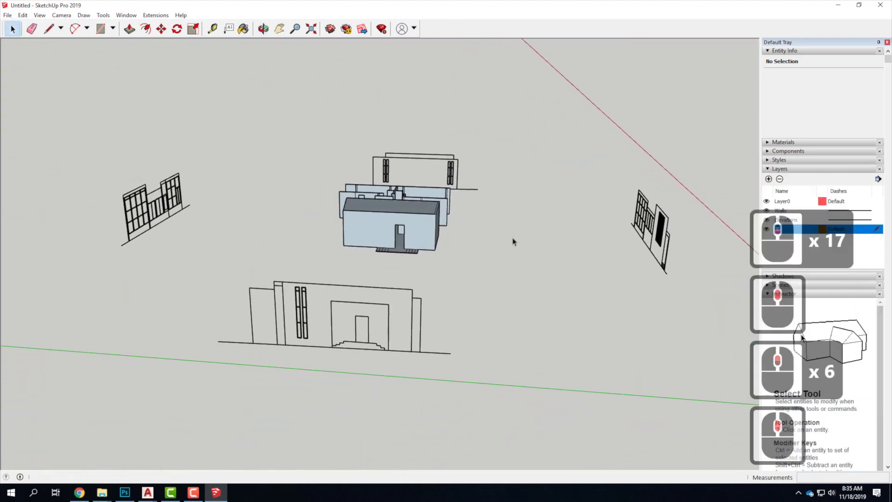
- Draw a guide line about 122' 4" long from the outer corner of the entrance steps out past the five-narrow-window elevation
{"action": "mouse_move", "coordinate": [613, 245]}
{"action": "middle_mouse_down"}
{"action": "mouse_move", "coordinate": [322, 186]}
{"action": "mouse_move", "coordinate": [207, 151]}
{"action": "mouse_move", "coordinate": [197, 165]}
{"action": "mouse_move", "coordinate": [323, 162]}
{"action": "mouse_move", "coordinate": [329, 171]}
{"action": "mouse_move", "coordinate": [223, 159]}
{"action": "mouse_move", "coordinate": [185, 176]}
{"action": "mouse_move", "coordinate": [125, 269]}
{"action": "middle_mouse_up"}
{"action": "mouse_move", "coordinate": [515, 264]}
{"action": "middle_mouse_down"}
{"action": "mouse_move", "coordinate": [285, 269]}
{"action": "mouse_move", "coordinate": [567, 263]}
{"action": "mouse_move", "coordinate": [217, 167]}
{"action": "mouse_move", "coordinate": [508, 235]}
{"action": "mouse_move", "coordinate": [599, 213]}
{"action": "mouse_move", "coordinate": [677, 255]}
{"action": "mouse_move", "coordinate": [232, 255]}
{"action": "mouse_move", "coordinate": [405, 223]}
{"action": "middle_mouse_up"}
{"action": "middle_click_drag", "start_coordinate": [234, 345], "coordinate": [362, 354]}
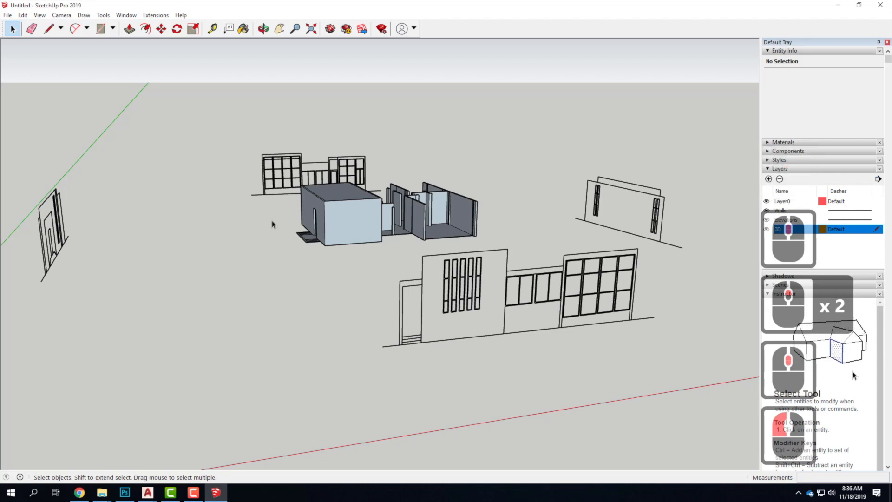
{"action": "left_click", "coordinate": [47, 32]}
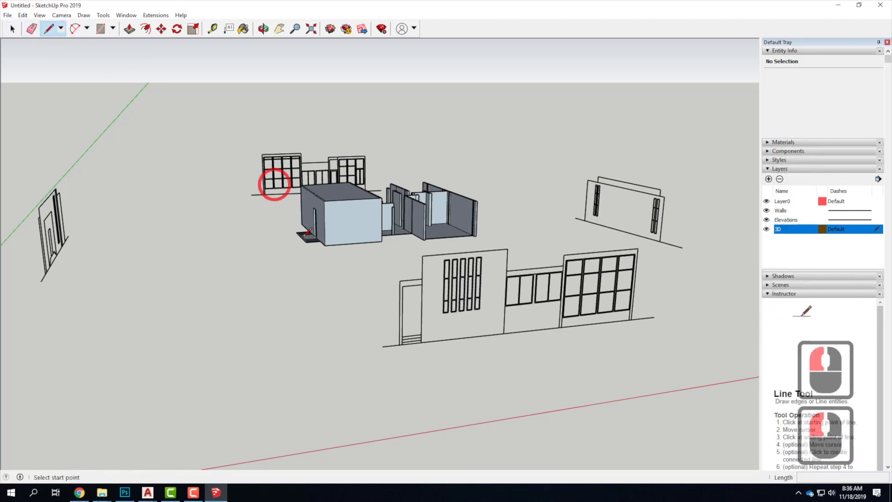
{"action": "scroll", "coordinate": [308, 217], "scroll_direction": "up", "scroll_amount": 11}
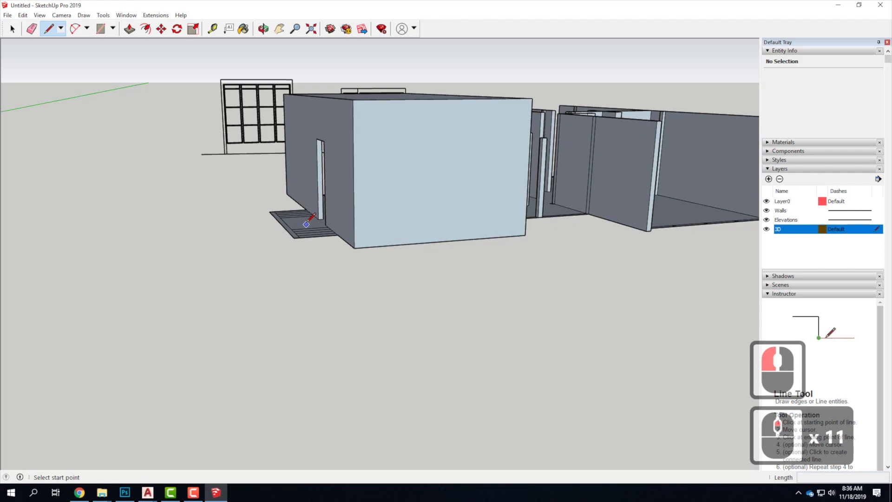
{"action": "scroll", "coordinate": [277, 201], "scroll_direction": "down", "scroll_amount": 11}
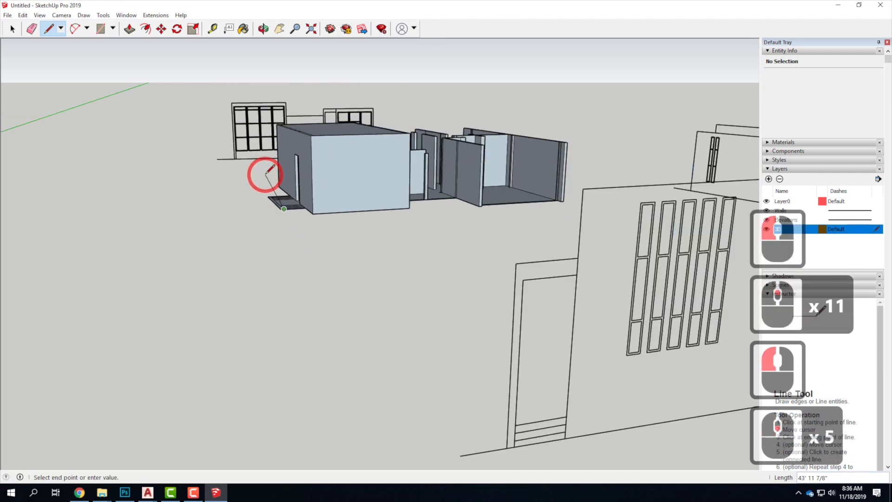
{"action": "left_click", "coordinate": [432, 331]}
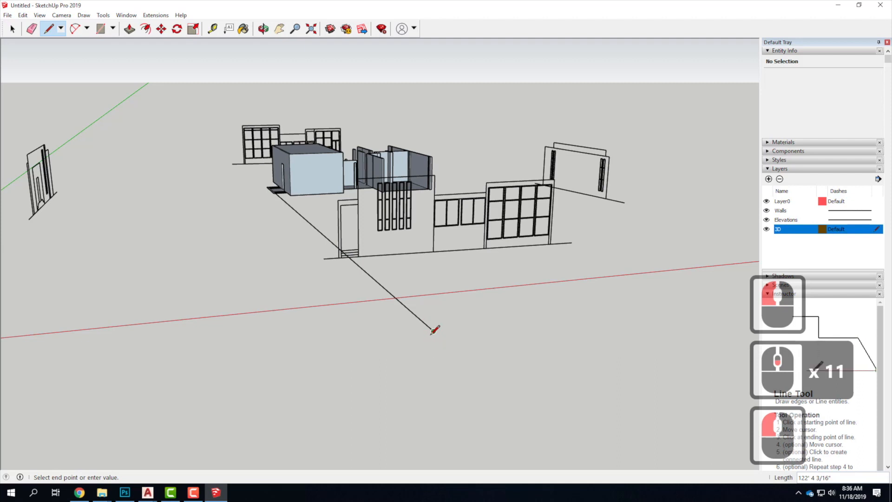
{"action": "left_click", "coordinate": [12, 29]}
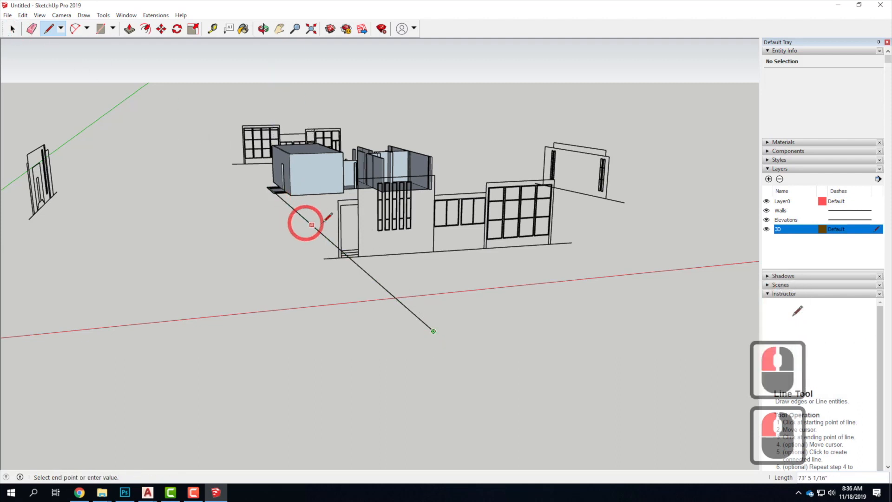
{"action": "key", "text": "Escape"}
{"action": "left_click", "coordinate": [12, 29]}
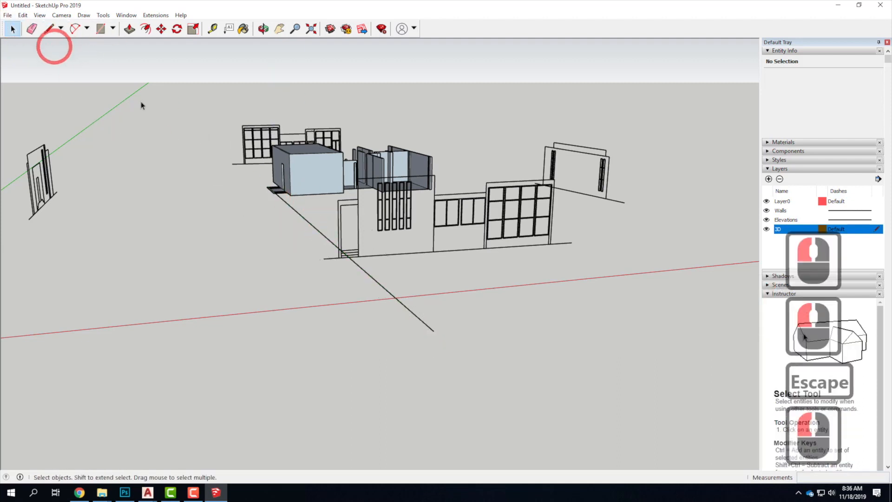
- Select the elevation with the five narrow windows and examine where the guide line meets its steps
{"action": "scroll", "coordinate": [371, 279], "scroll_direction": "up", "scroll_amount": 10}
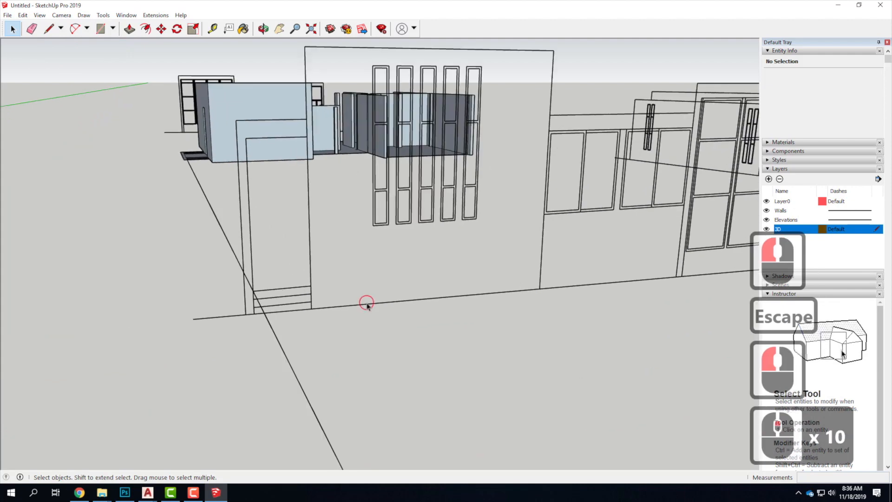
{"action": "left_click", "coordinate": [366, 303]}
{"action": "left_click", "coordinate": [366, 303]}
{"action": "middle_click_drag", "start_coordinate": [449, 320], "coordinate": [438, 293]}
{"action": "scroll", "coordinate": [298, 283], "scroll_direction": "down", "scroll_amount": 5}
{"action": "scroll", "coordinate": [154, 273], "scroll_direction": "up", "scroll_amount": 12}
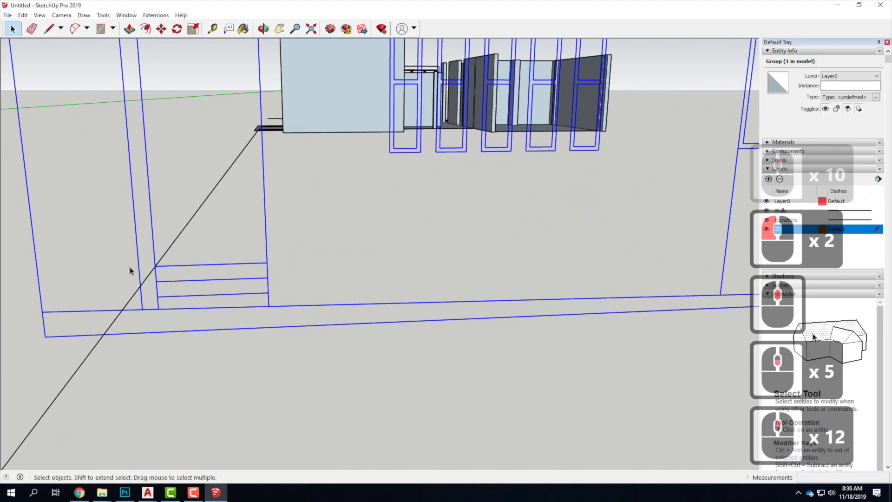
{"action": "scroll", "coordinate": [160, 273], "scroll_direction": "up", "scroll_amount": 4}
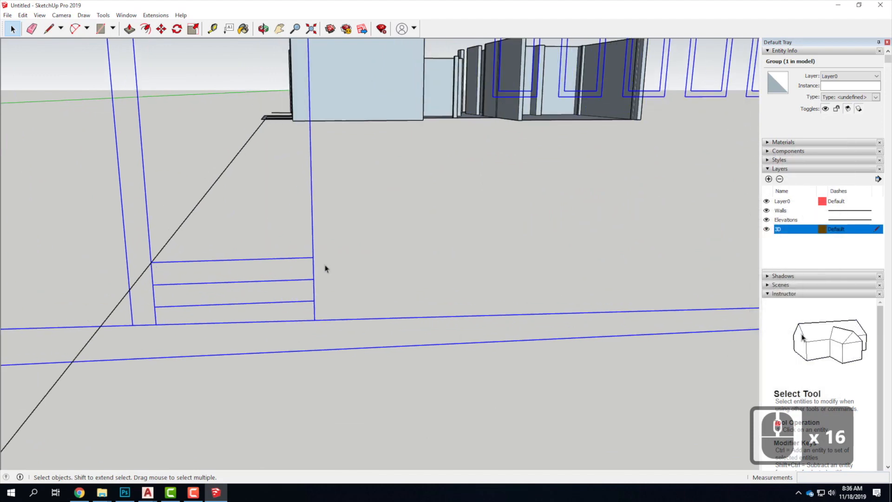
- Draw a guide line from the floor edge beside the partition wall out past the opposite elevation with the door and large windows
{"action": "scroll", "coordinate": [325, 267], "scroll_direction": "down", "scroll_amount": 18}
{"action": "scroll", "coordinate": [273, 218], "scroll_direction": "down", "scroll_amount": 6}
{"action": "middle_click_drag", "start_coordinate": [272, 219], "coordinate": [302, 241]}
{"action": "middle_click_drag", "start_coordinate": [238, 293], "coordinate": [10, 102]}
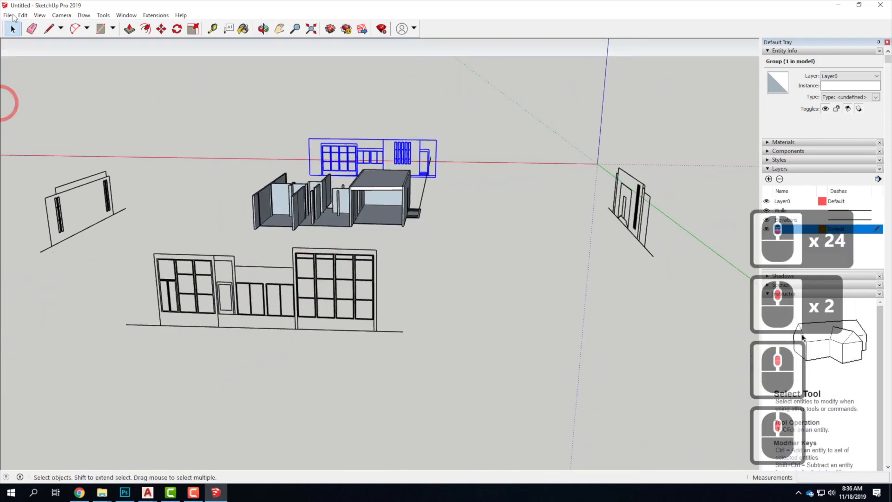
{"action": "left_click", "coordinate": [55, 41]}
{"action": "scroll", "coordinate": [235, 327], "scroll_direction": "up", "scroll_amount": 7}
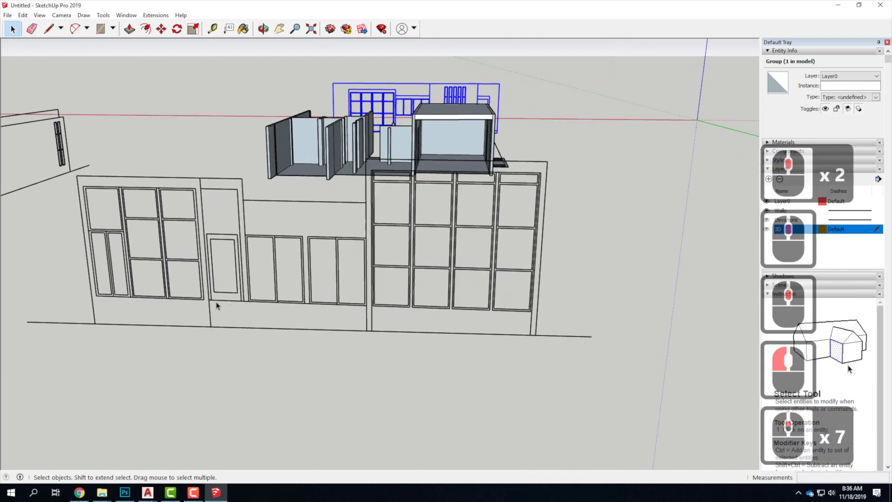
{"action": "middle_click_drag", "start_coordinate": [341, 159], "coordinate": [267, 258]}
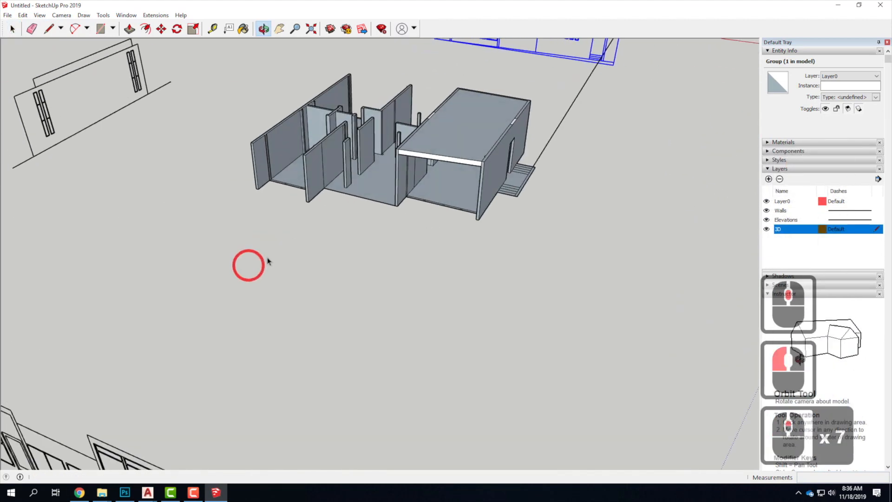
{"action": "left_click", "coordinate": [326, 191]}
{"action": "left_click", "coordinate": [309, 185]}
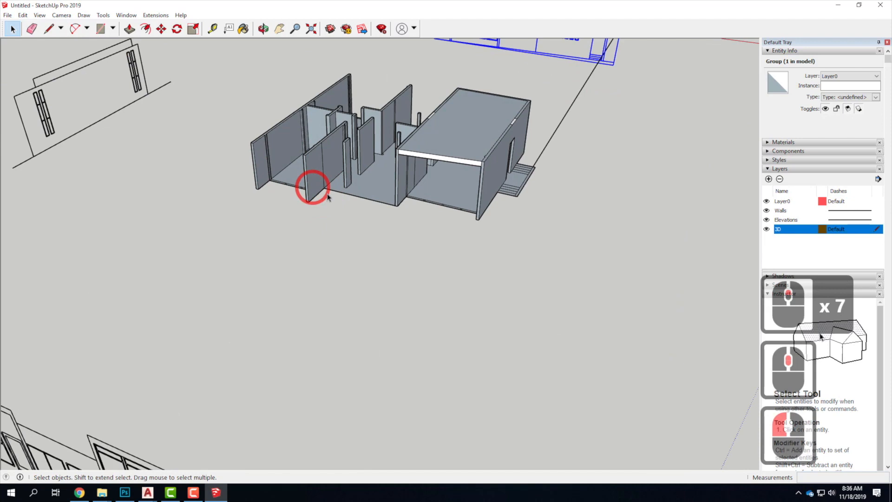
{"action": "left_click", "coordinate": [49, 29]}
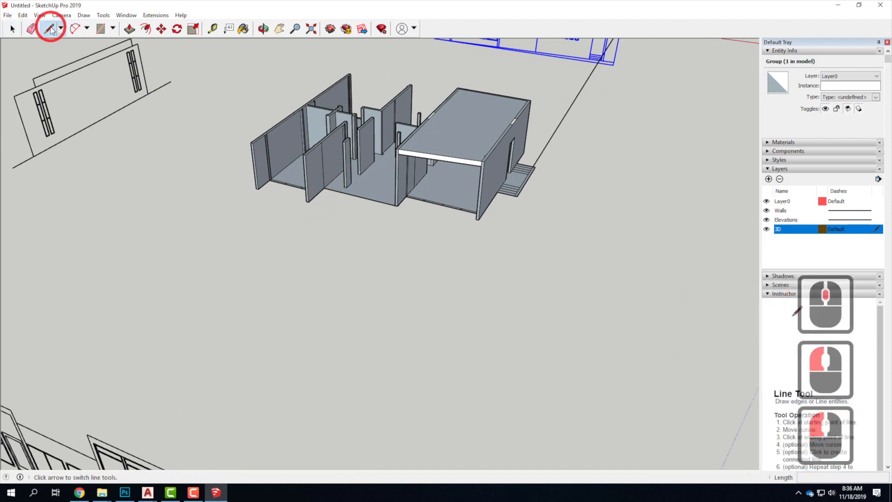
{"action": "left_click", "coordinate": [332, 189]}
{"action": "scroll", "coordinate": [289, 217], "scroll_direction": "down", "scroll_amount": 4}
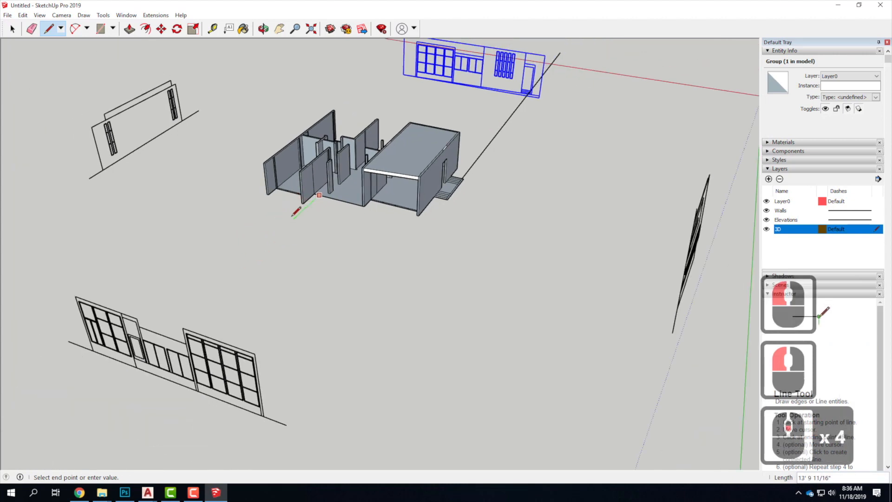
{"action": "key", "text": "Escape"}
{"action": "left_click_drag", "start_coordinate": [314, 193], "coordinate": [204, 274]}
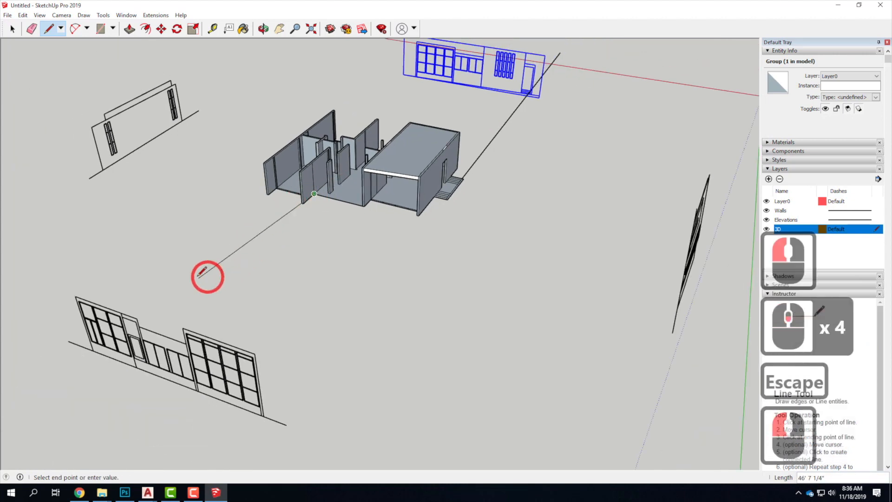
{"action": "left_click", "coordinate": [57, 427]}
{"action": "left_click", "coordinate": [12, 29]}
- Examine where the new guide line meets the base of the door on the large-windowed elevation
{"action": "scroll", "coordinate": [176, 337], "scroll_direction": "down", "scroll_amount": 4}
{"action": "scroll", "coordinate": [140, 366], "scroll_direction": "up", "scroll_amount": 13}
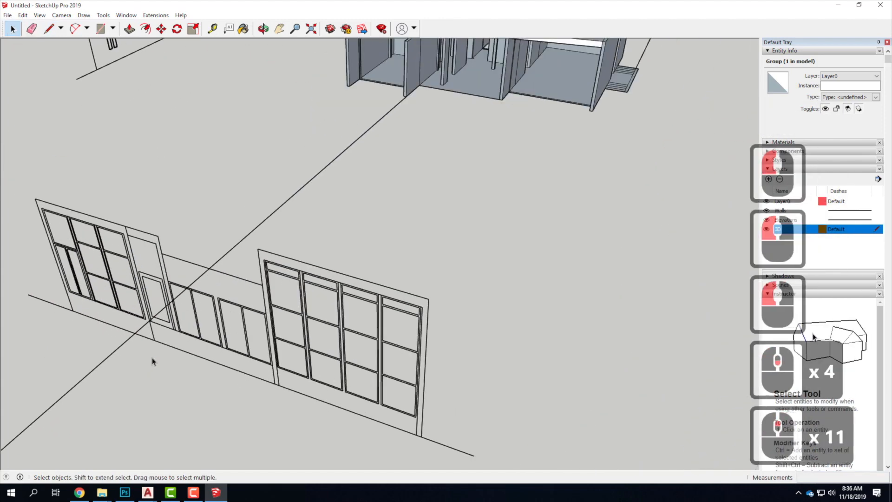
{"action": "scroll", "coordinate": [264, 269], "scroll_direction": "up", "scroll_amount": 5}
{"action": "scroll", "coordinate": [314, 252], "scroll_direction": "up", "scroll_amount": 10}
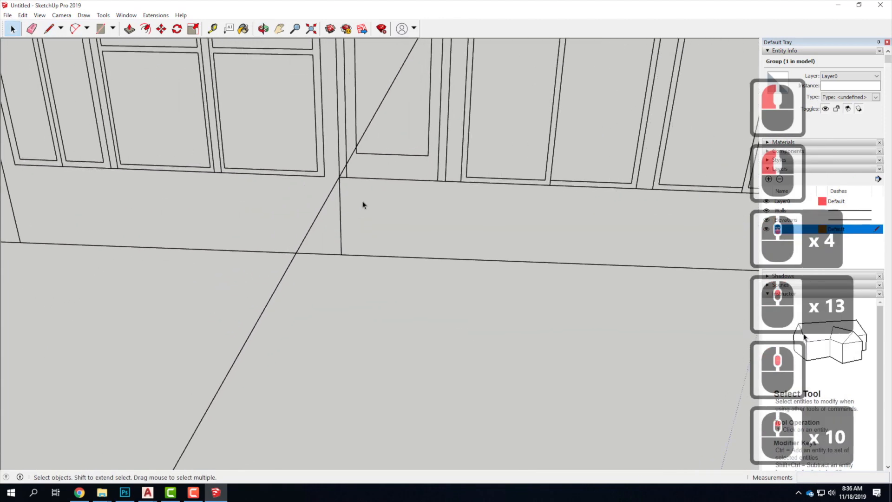
{"action": "middle_click_drag", "start_coordinate": [349, 245], "coordinate": [265, 233]}
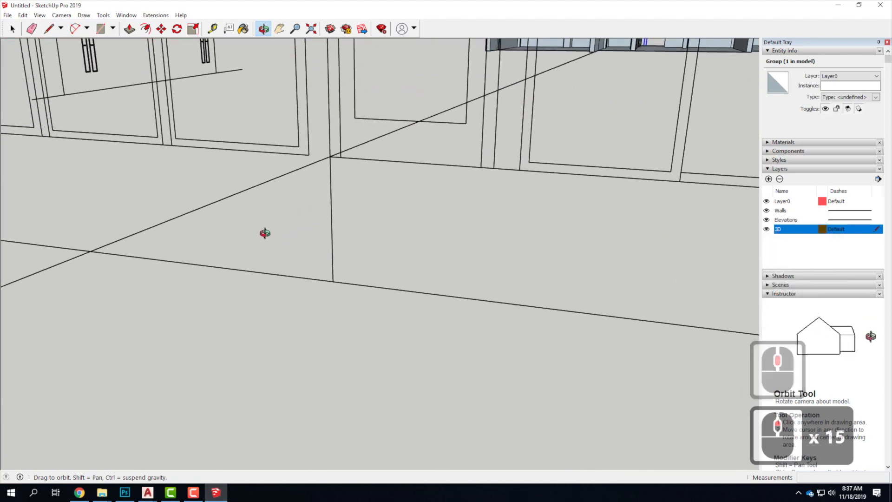
{"action": "scroll", "coordinate": [183, 265], "scroll_direction": "down", "scroll_amount": 20}
{"action": "scroll", "coordinate": [184, 264], "scroll_direction": "down", "scroll_amount": 6}
{"action": "mouse_move", "coordinate": [349, 265]}
{"action": "middle_mouse_down"}
{"action": "mouse_move", "coordinate": [274, 251]}
{"action": "mouse_move", "coordinate": [484, 260]}
{"action": "mouse_move", "coordinate": [121, 249]}
{"action": "mouse_move", "coordinate": [405, 270]}
{"action": "middle_mouse_up"}
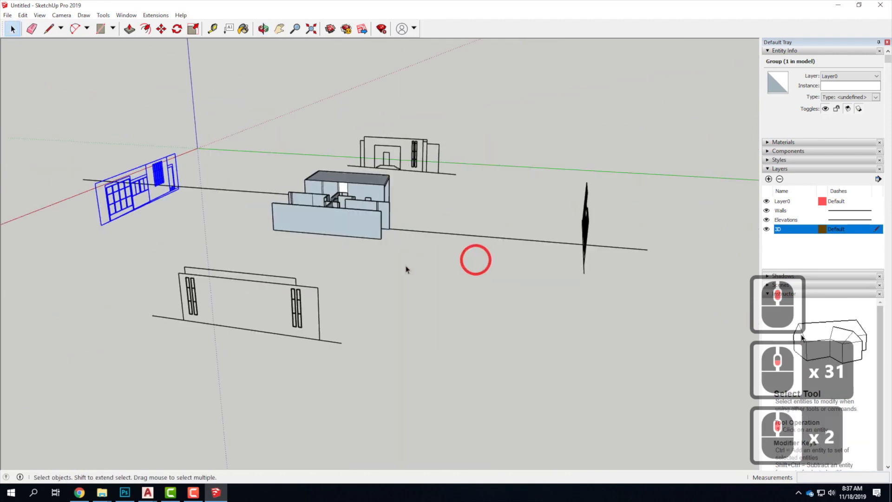
- Select the elevation with two pairs of narrow windows and draw a guide line from the facing wall's top corner out past it
{"action": "middle_click_drag", "start_coordinate": [259, 338], "coordinate": [273, 297]}
{"action": "left_click", "coordinate": [272, 298]}
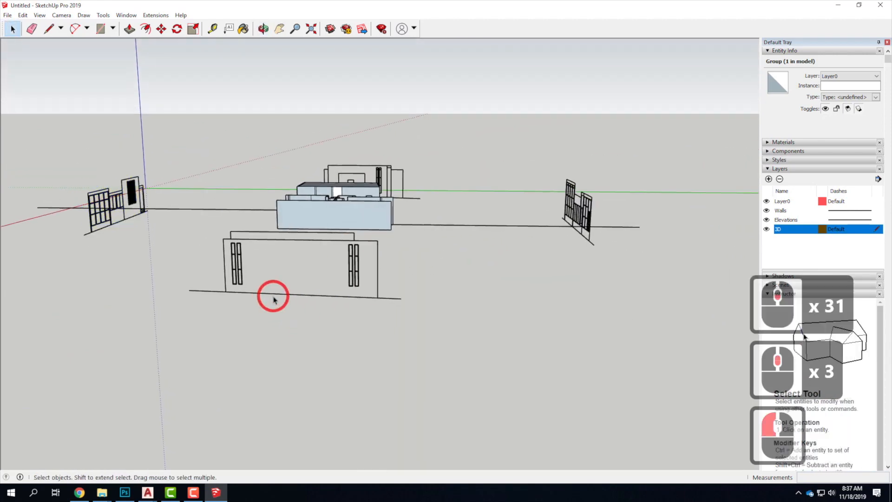
{"action": "left_click", "coordinate": [377, 262]}
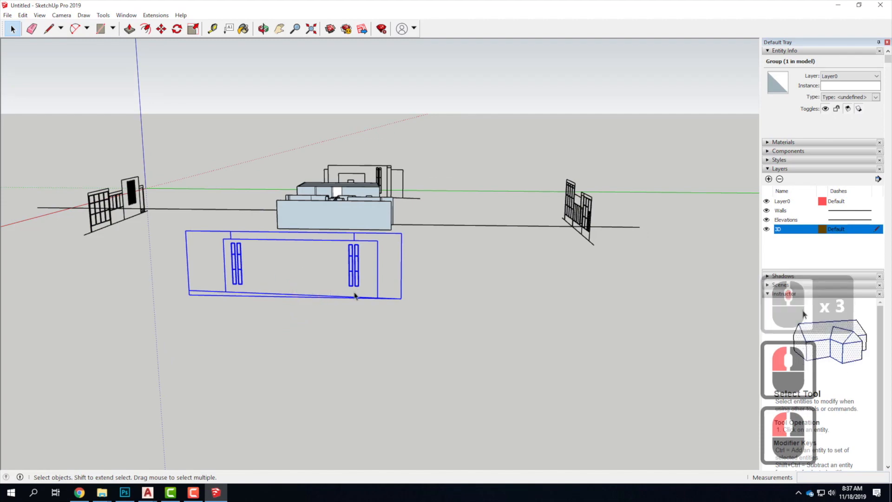
{"action": "left_click", "coordinate": [330, 294]}
{"action": "middle_click_drag", "start_coordinate": [287, 291], "coordinate": [335, 278]}
{"action": "middle_click_drag", "start_coordinate": [309, 243], "coordinate": [314, 216]}
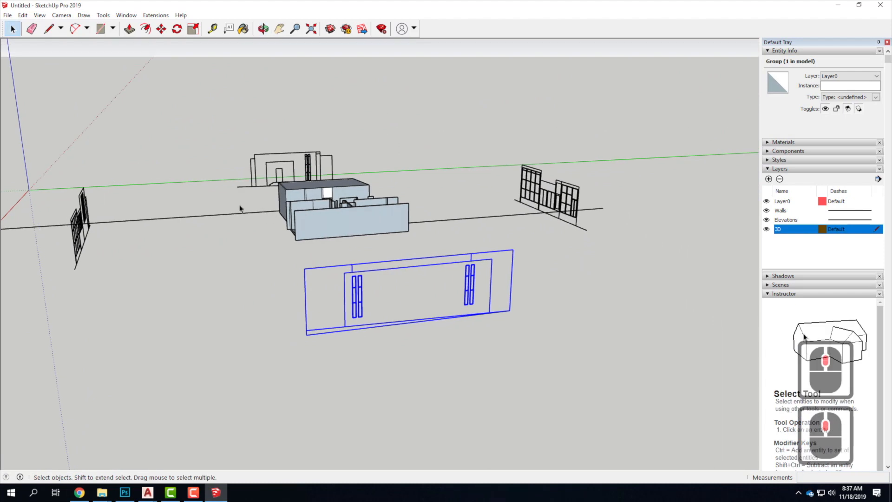
{"action": "left_click", "coordinate": [49, 29]}
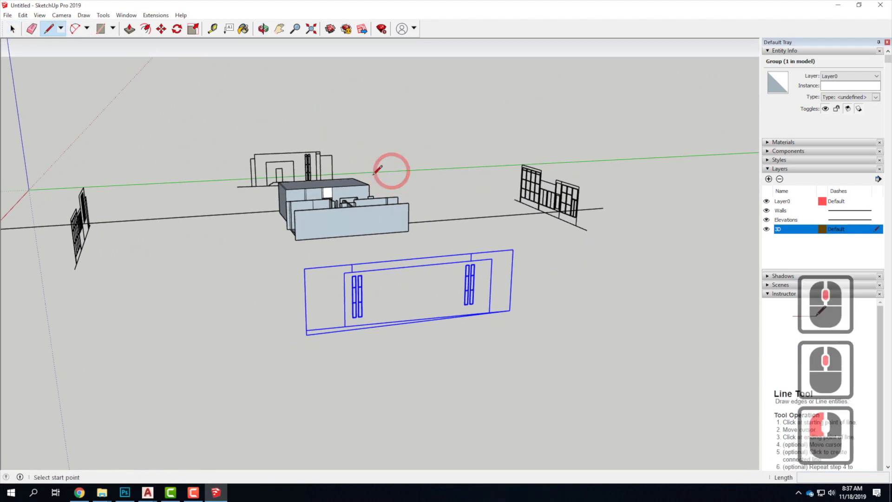
{"action": "left_click", "coordinate": [408, 203]}
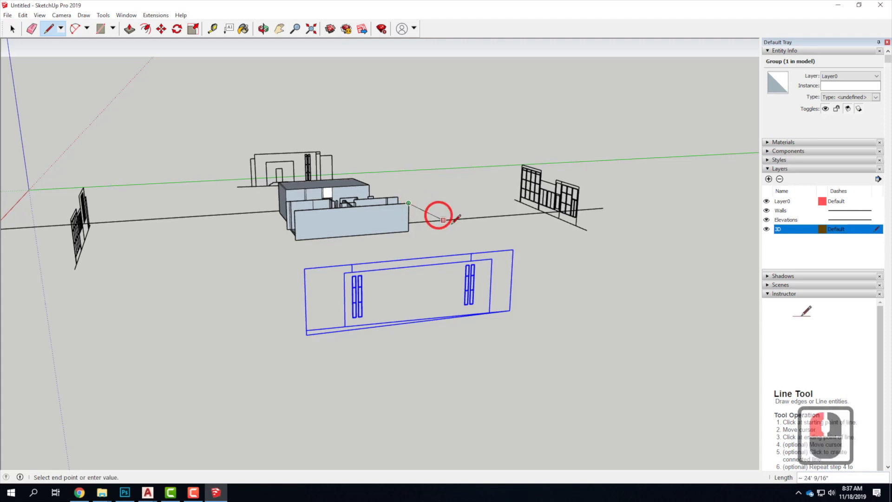
{"action": "left_click", "coordinate": [611, 319]}
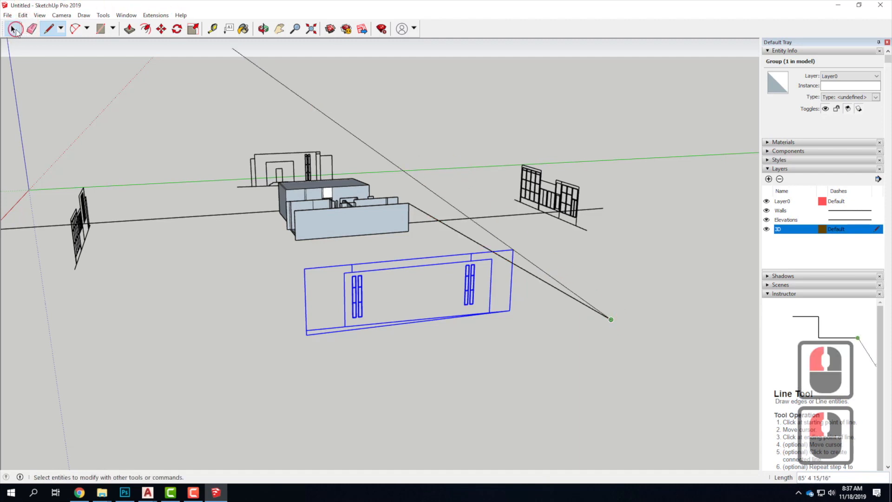
{"action": "key", "text": "Escape"}
{"action": "middle_click_drag", "start_coordinate": [553, 273], "coordinate": [485, 257]}
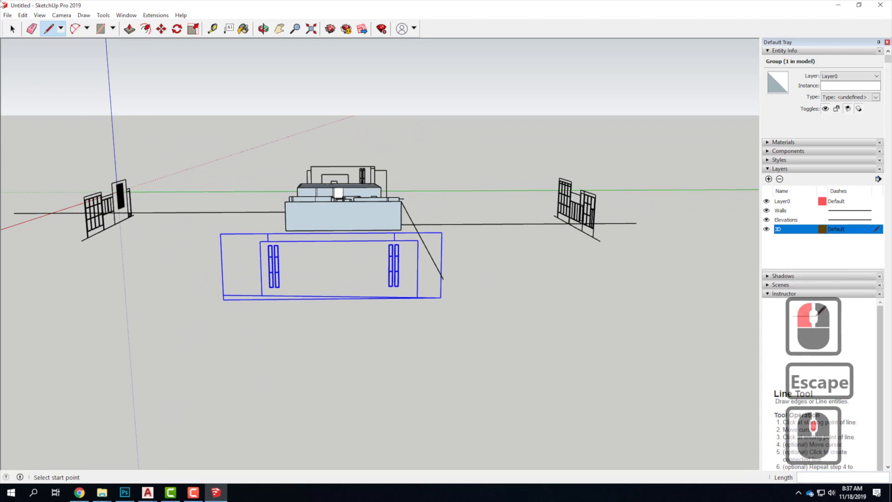
{"action": "left_click", "coordinate": [12, 29]}
{"action": "left_click", "coordinate": [392, 238]}
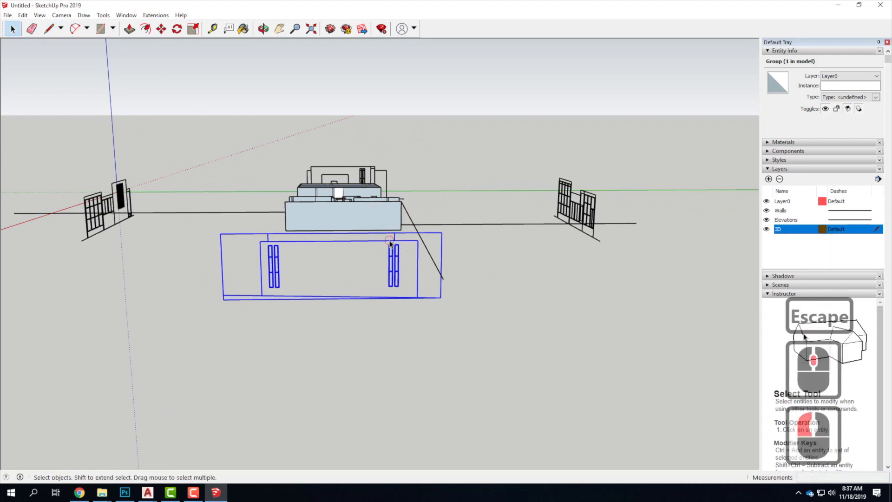
- Move the selected elevation vertically about 2' 13/16" by its wall's top corner so that corner meets the guide line
{"action": "middle_click_drag", "start_coordinate": [456, 243], "coordinate": [285, 223]}
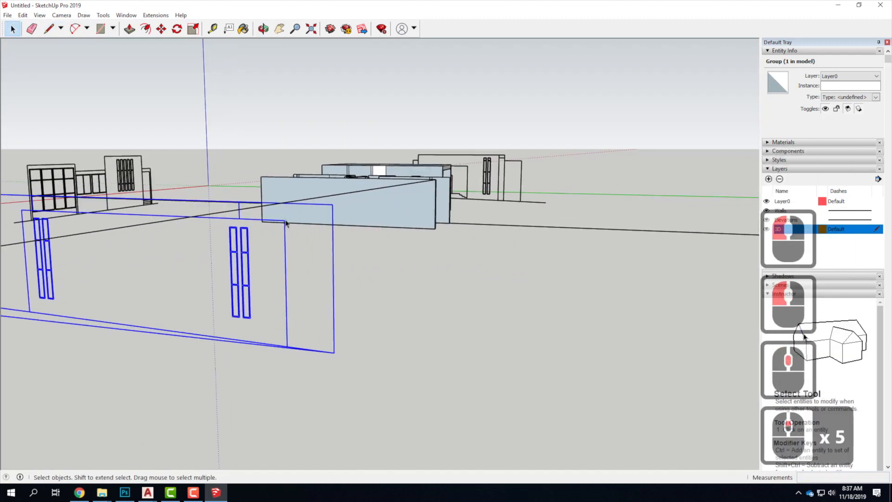
{"action": "left_click", "coordinate": [160, 29]}
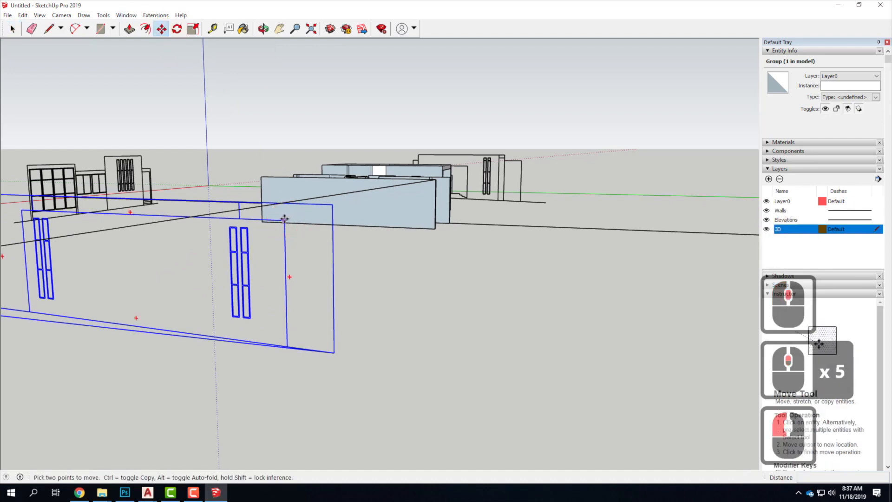
{"action": "left_click", "coordinate": [284, 218]}
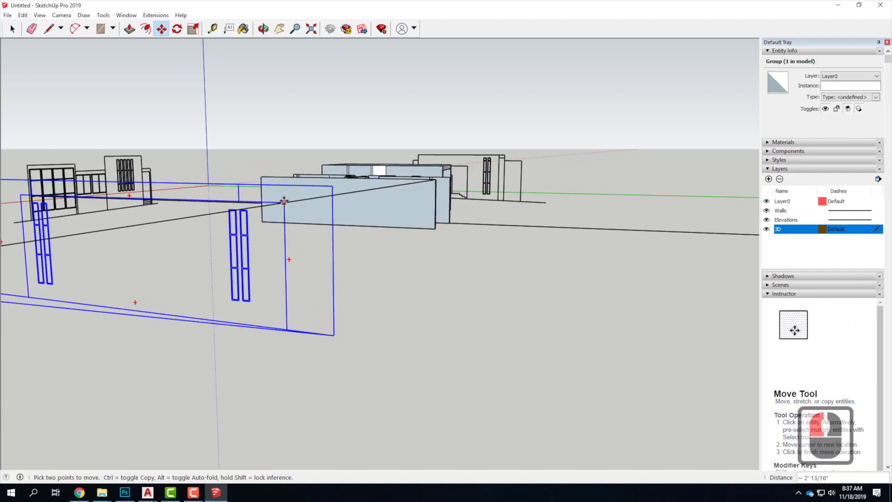
- Draw a guide line from the entrance door's lower corner out past the elevation with the steps and check where it meets that elevation's door
{"action": "middle_click_drag", "start_coordinate": [272, 205], "coordinate": [478, 205]}
{"action": "middle_click", "coordinate": [472, 199]}
{"action": "middle_click", "coordinate": [472, 200]}
{"action": "middle_click_drag", "start_coordinate": [270, 187], "coordinate": [465, 199]}
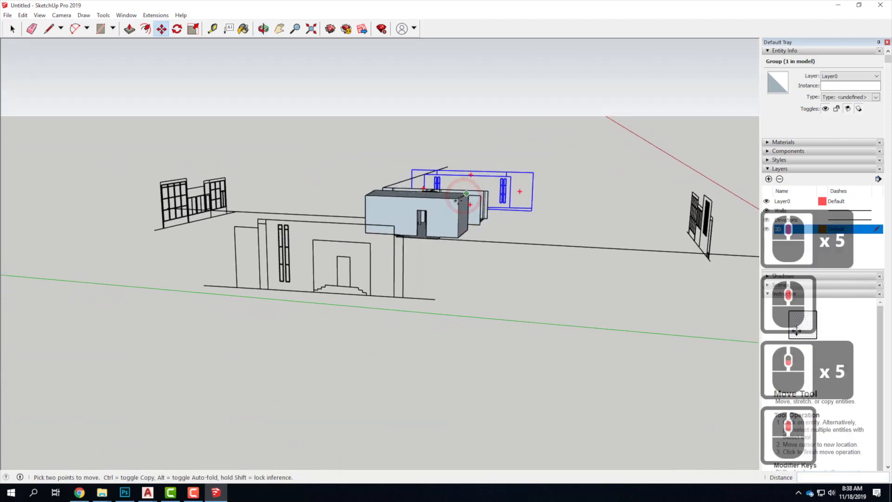
{"action": "left_click", "coordinate": [52, 30]}
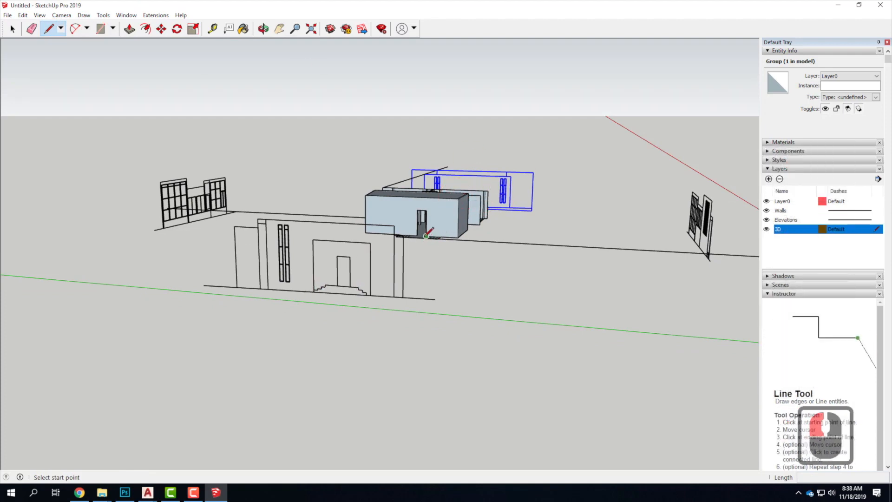
{"action": "scroll", "coordinate": [426, 236], "scroll_direction": "up", "scroll_amount": 7}
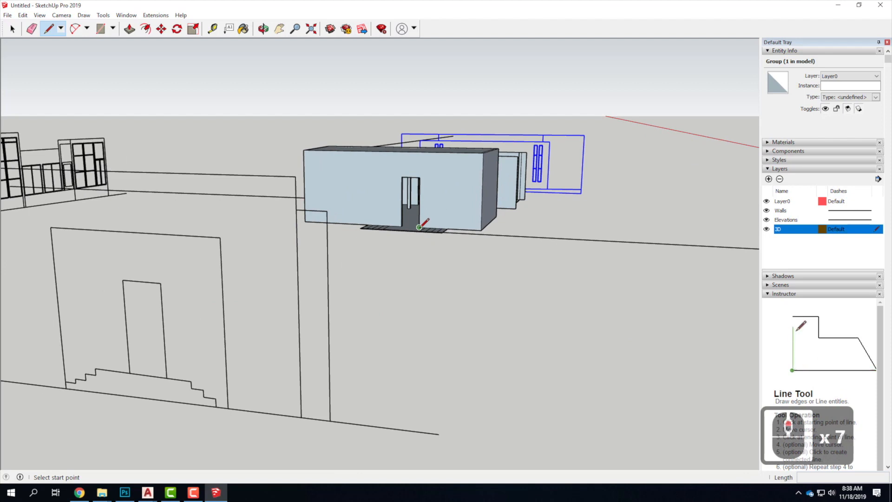
{"action": "left_click", "coordinate": [419, 227]}
{"action": "scroll", "coordinate": [258, 264], "scroll_direction": "down", "scroll_amount": 5}
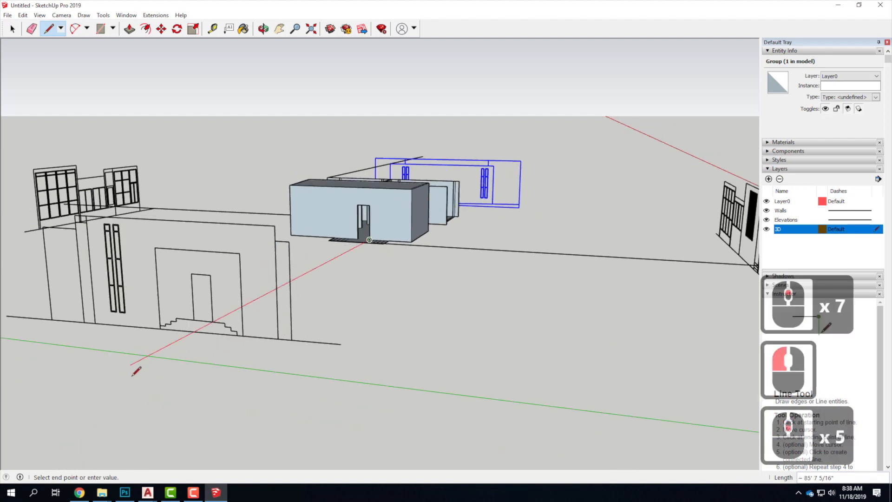
{"action": "left_click", "coordinate": [89, 386]}
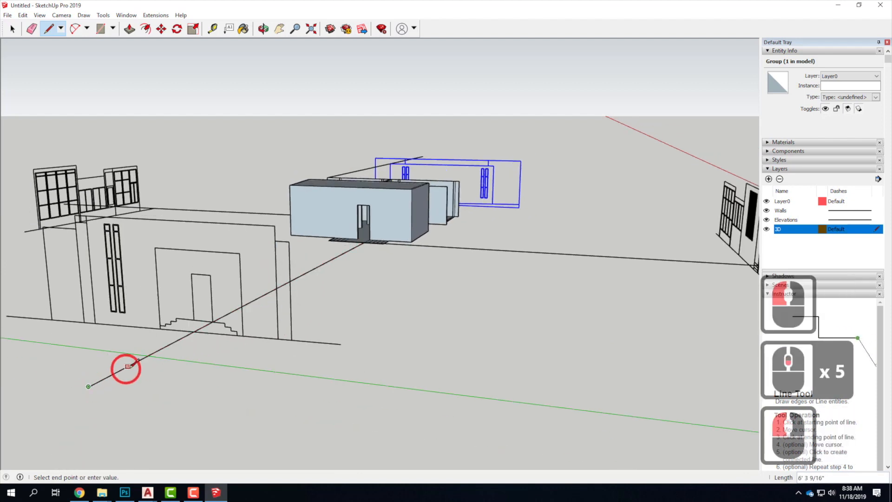
{"action": "key", "text": "Escape"}
{"action": "scroll", "coordinate": [204, 325], "scroll_direction": "up", "scroll_amount": 14}
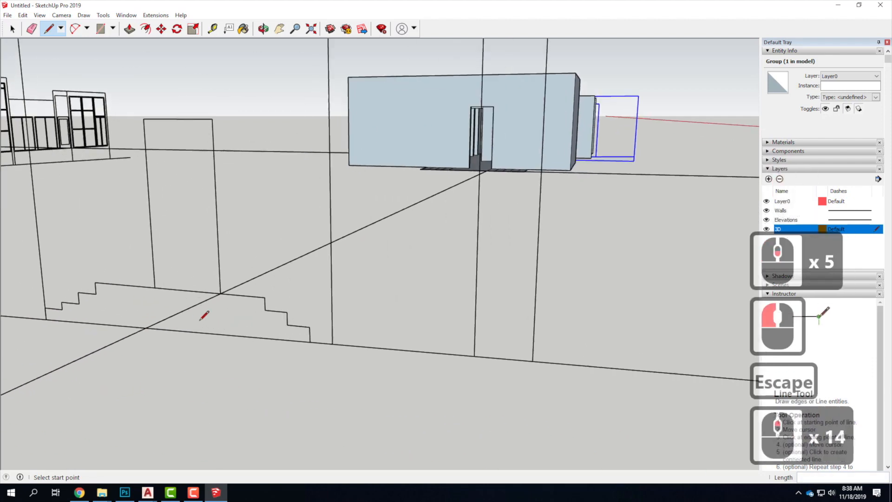
{"action": "left_click_drag", "start_coordinate": [289, 303], "coordinate": [202, 317]}
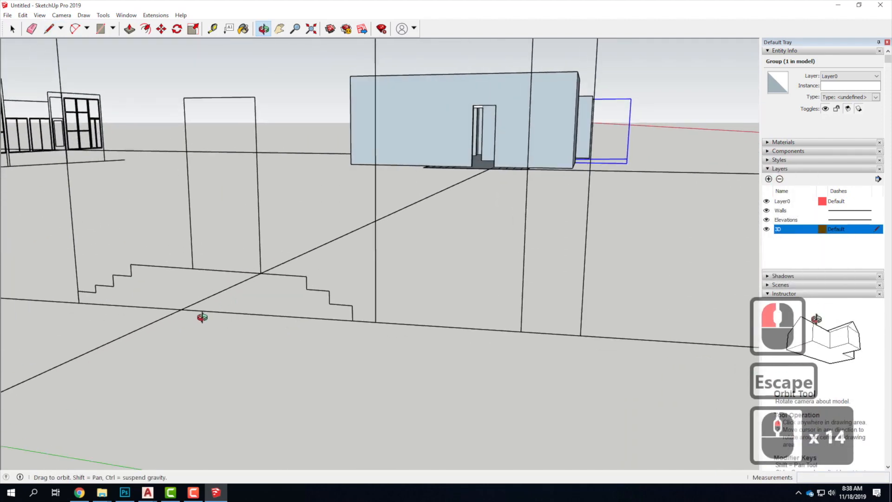
{"action": "middle_click_drag", "start_coordinate": [202, 317], "coordinate": [207, 311]}
{"action": "scroll", "coordinate": [207, 311], "scroll_direction": "down", "scroll_amount": 20}
{"action": "middle_click_drag", "start_coordinate": [437, 304], "coordinate": [483, 409]}
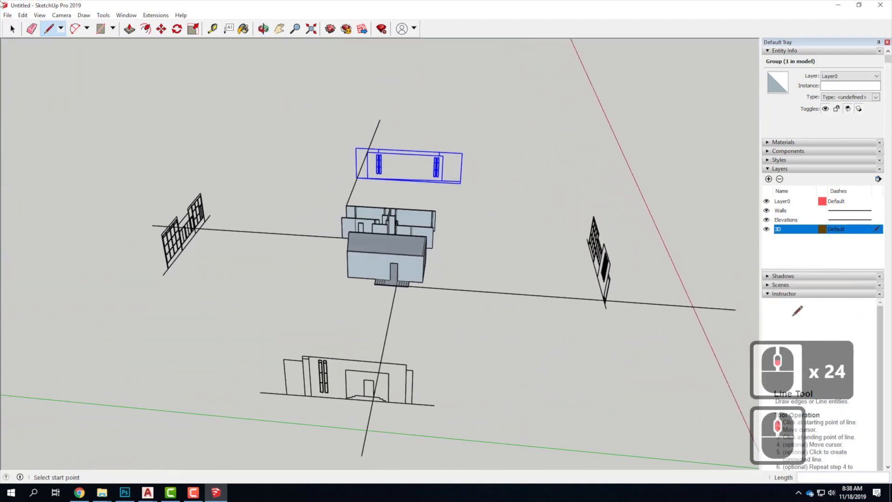
{"action": "left_click", "coordinate": [491, 185]}
{"action": "double_click", "coordinate": [465, 340]}
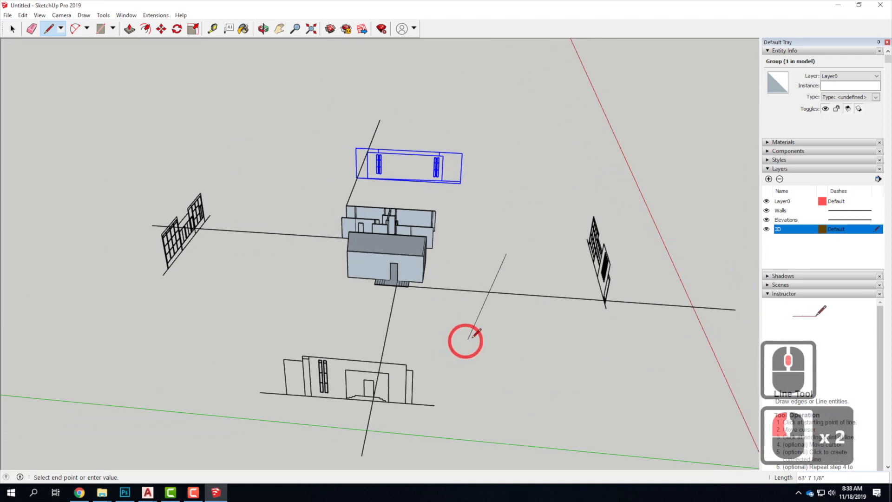
{"action": "key", "text": "Escape"}
- Delete the four guide lines running from the house walls out to the surrounding elevations
{"action": "left_click", "coordinate": [405, 206]}
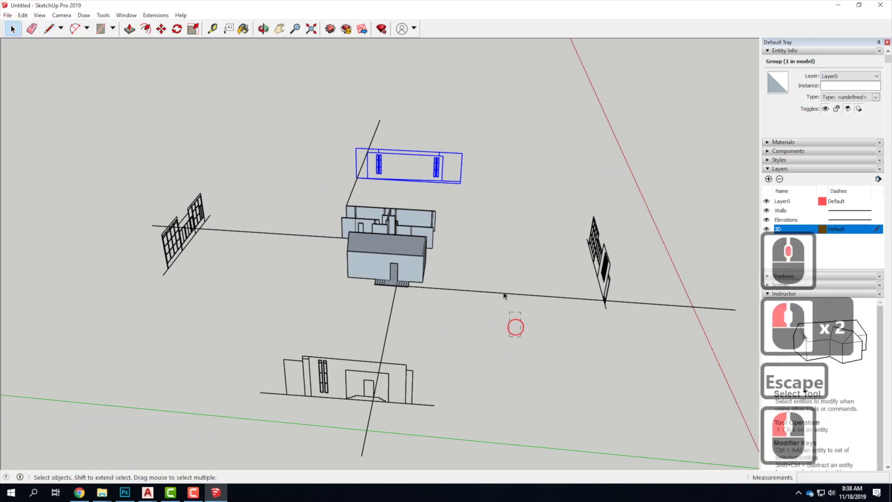
{"action": "left_click_drag", "start_coordinate": [513, 322], "coordinate": [488, 251]}
{"action": "key", "text": "Delete"}
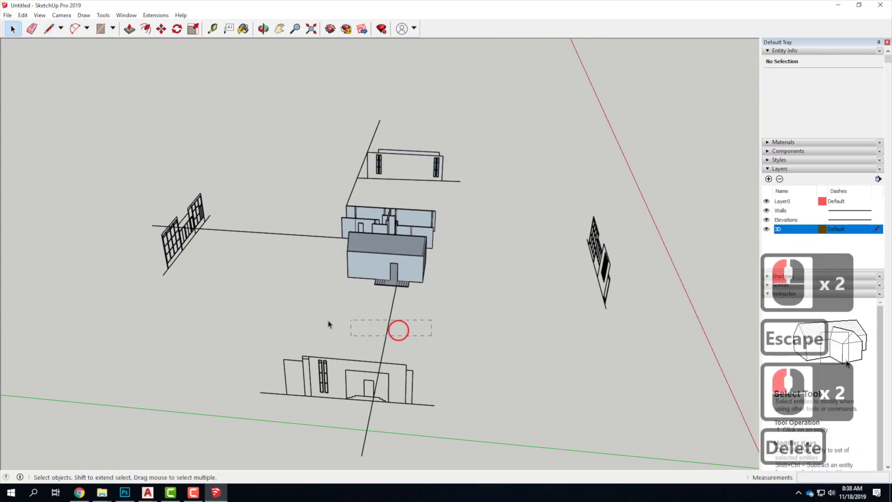
{"action": "left_click_drag", "start_coordinate": [364, 324], "coordinate": [318, 304]}
{"action": "key", "text": "Delete"}
{"action": "left_click_drag", "start_coordinate": [271, 217], "coordinate": [295, 261]}
{"action": "key", "text": "Delete"}
{"action": "scroll", "coordinate": [354, 189], "scroll_direction": "up", "scroll_amount": 4}
{"action": "mouse_move", "coordinate": [354, 189]}
{"action": "middle_mouse_down"}
{"action": "mouse_move", "coordinate": [366, 225]}
{"action": "mouse_move", "coordinate": [350, 179]}
{"action": "middle_mouse_up"}
{"action": "left_click_drag", "start_coordinate": [355, 187], "coordinate": [270, 191]}
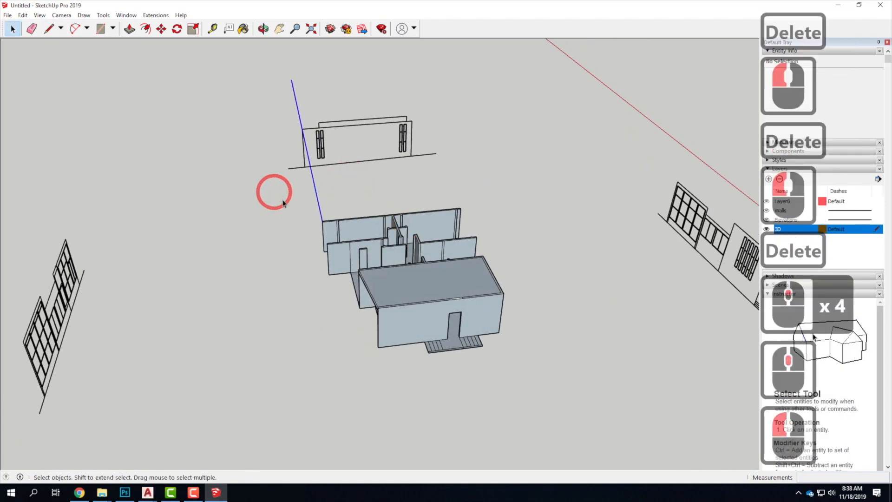
- Examine the placement of all four upright elevations around the house from several sides
{"action": "scroll", "coordinate": [261, 274], "scroll_direction": "down", "scroll_amount": 5}
{"action": "middle_click_drag", "start_coordinate": [260, 274], "coordinate": [498, 237]}
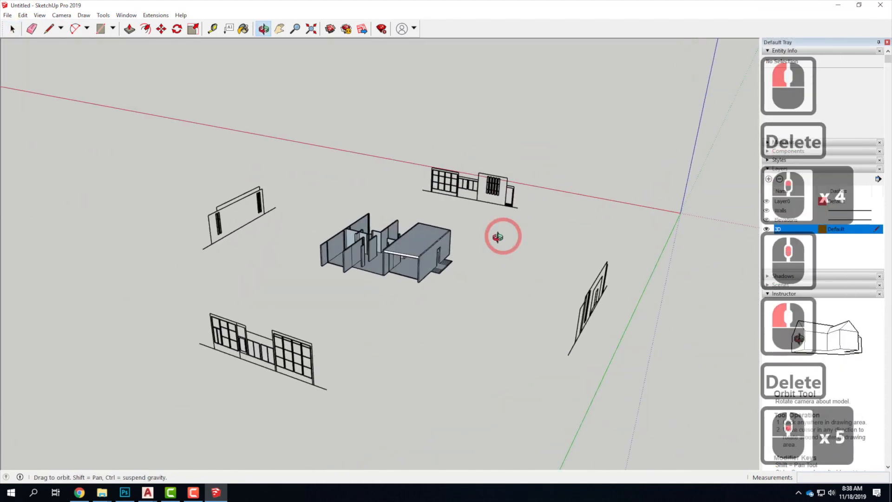
{"action": "scroll", "coordinate": [416, 256], "scroll_direction": "up", "scroll_amount": 5}
{"action": "middle_click_drag", "start_coordinate": [418, 246], "coordinate": [452, 182]}
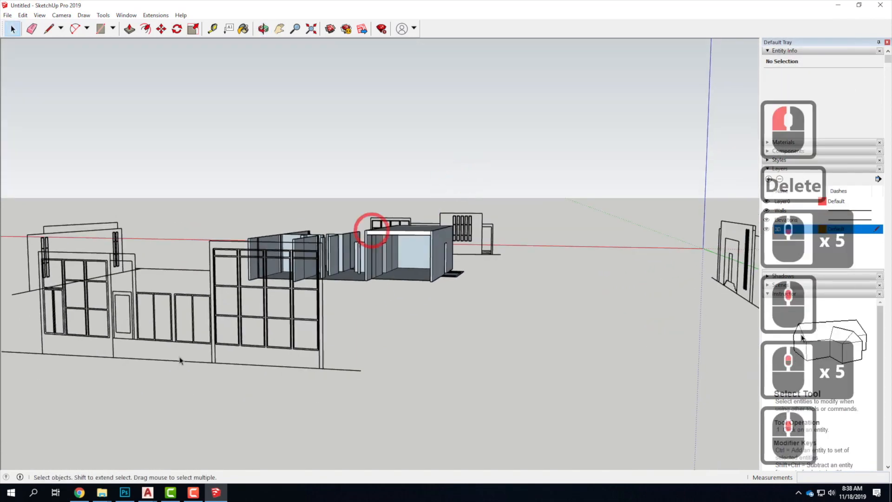
{"action": "scroll", "coordinate": [286, 312], "scroll_direction": "down", "scroll_amount": 5}
{"action": "middle_click_drag", "start_coordinate": [286, 312], "coordinate": [329, 334]}
{"action": "scroll", "coordinate": [252, 304], "scroll_direction": "down", "scroll_amount": 5}
{"action": "scroll", "coordinate": [412, 245], "scroll_direction": "up", "scroll_amount": 6}
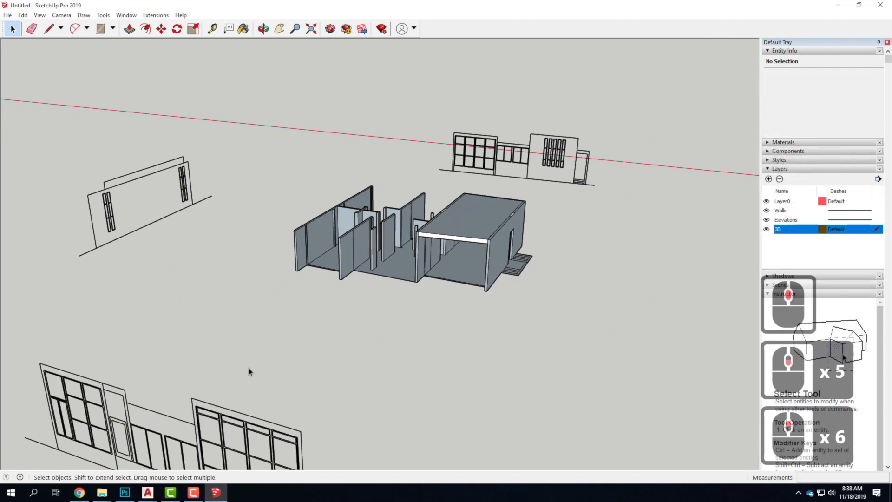
{"action": "middle_click_drag", "start_coordinate": [285, 293], "coordinate": [365, 241]}
{"action": "scroll", "coordinate": [425, 237], "scroll_direction": "down", "scroll_amount": 4}
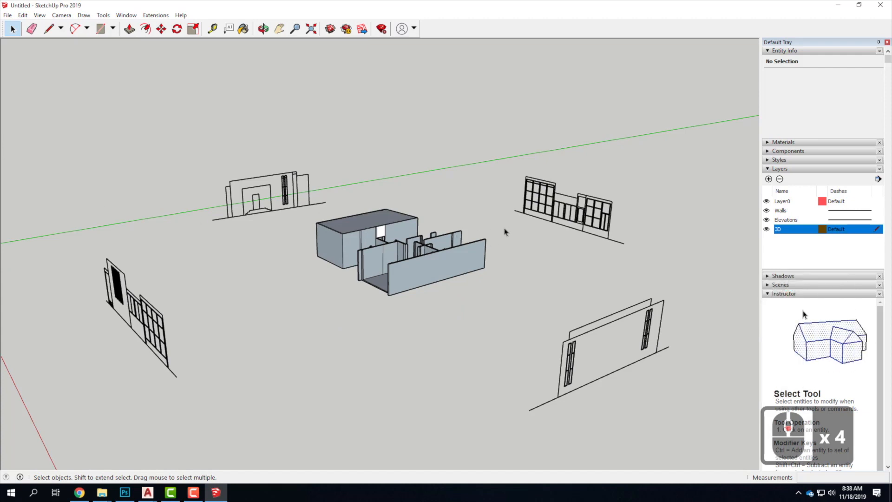
{"action": "scroll", "coordinate": [394, 255], "scroll_direction": "up", "scroll_amount": 3}
{"action": "scroll", "coordinate": [481, 252], "scroll_direction": "up", "scroll_amount": 2}
{"action": "scroll", "coordinate": [482, 251], "scroll_direction": "down", "scroll_amount": 5}
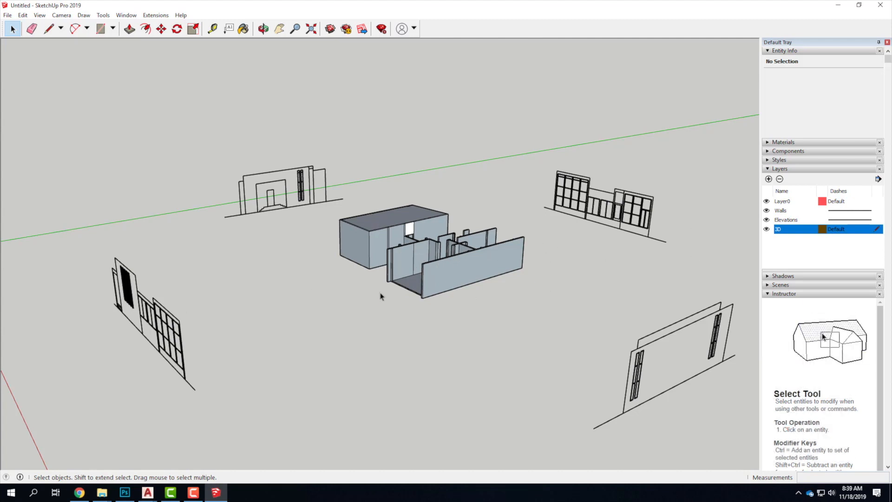
- Draw a 15' edge between the two wall tops across the open end of the wing that has no roof
{"action": "scroll", "coordinate": [423, 290], "scroll_direction": "up", "scroll_amount": 3}
{"action": "middle_click_drag", "start_coordinate": [374, 278], "coordinate": [456, 333]}
{"action": "scroll", "coordinate": [484, 254], "scroll_direction": "up", "scroll_amount": 4}
{"action": "scroll", "coordinate": [439, 214], "scroll_direction": "up", "scroll_amount": 4}
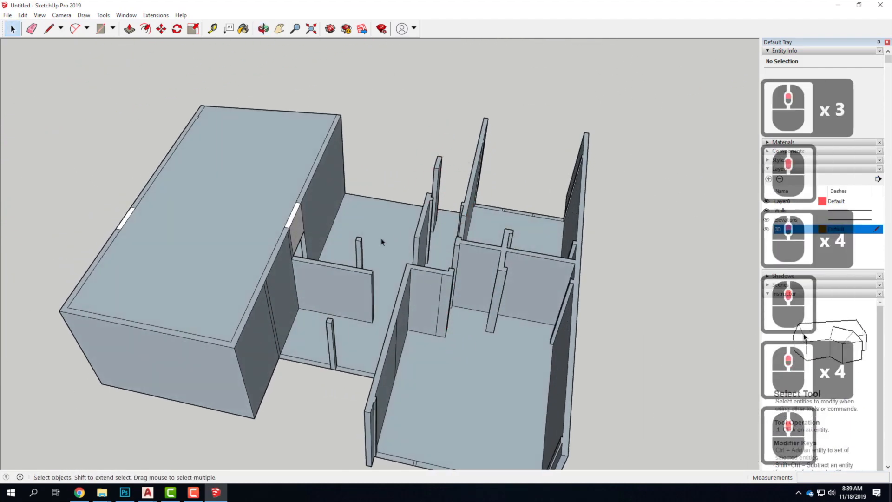
{"action": "left_click", "coordinate": [49, 29]}
{"action": "scroll", "coordinate": [366, 305], "scroll_direction": "down", "scroll_amount": 4}
{"action": "scroll", "coordinate": [367, 304], "scroll_direction": "up", "scroll_amount": 4}
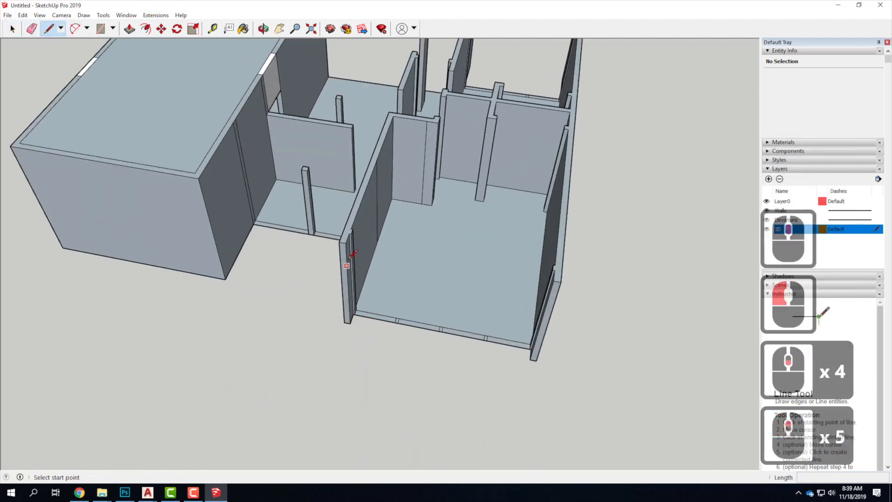
{"action": "left_click", "coordinate": [352, 242]}
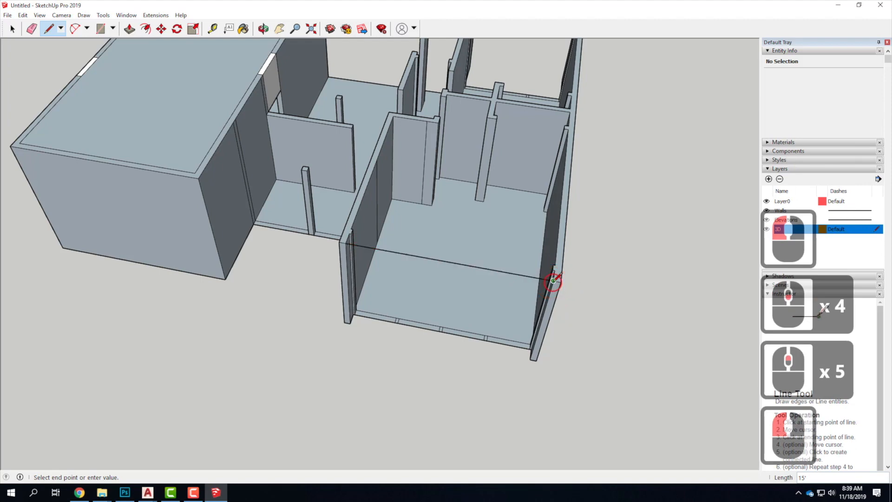
{"action": "left_click", "coordinate": [556, 252]}
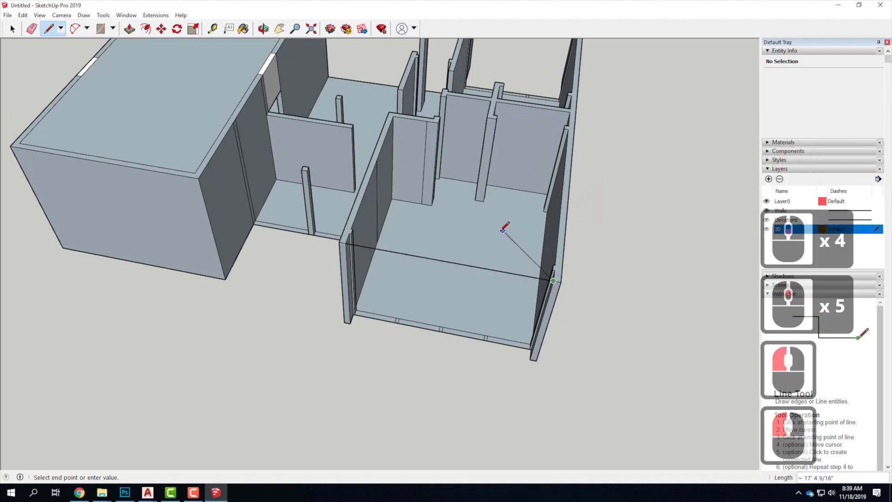
{"action": "key", "text": "Escape"}
- Draw a 12' 6" edge along the top of the inner partition line, bridging the openings between its wall pieces
{"action": "middle_click_drag", "start_coordinate": [414, 247], "coordinate": [412, 153]}
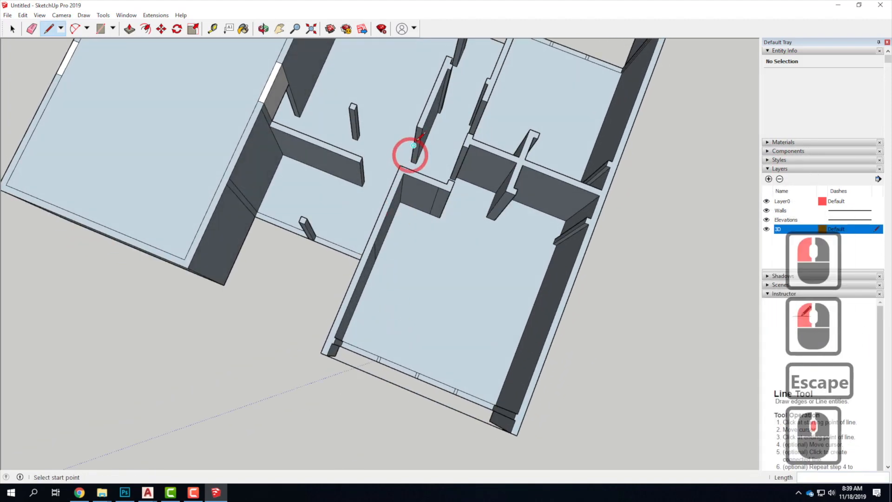
{"action": "left_click", "coordinate": [400, 164]}
{"action": "middle_click_drag", "start_coordinate": [418, 124], "coordinate": [437, 186]}
{"action": "scroll", "coordinate": [449, 162], "scroll_direction": "down", "scroll_amount": 5}
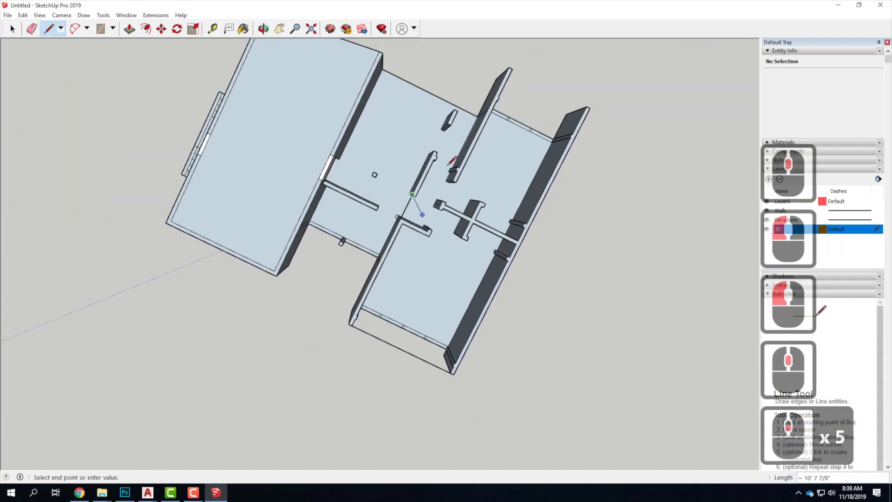
{"action": "scroll", "coordinate": [451, 160], "scroll_direction": "up", "scroll_amount": 5}
{"action": "left_click", "coordinate": [482, 113]}
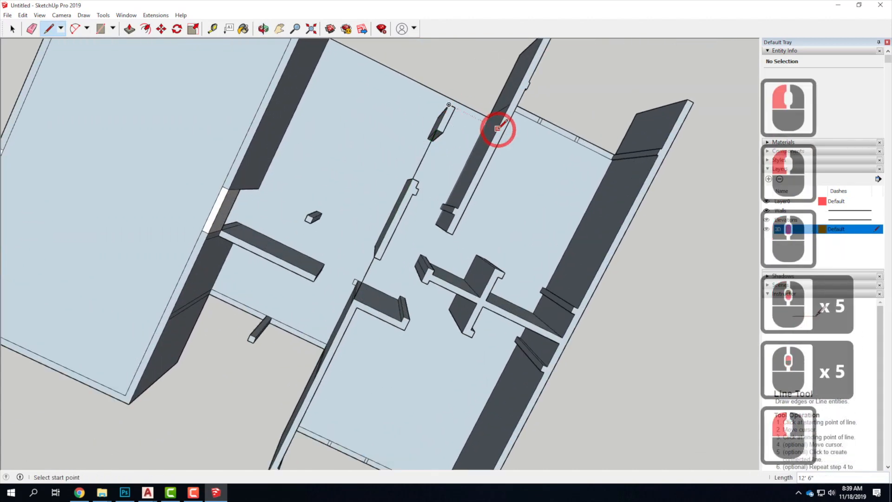
- Draw an edge joining the partition's end to the neighbouring long wall, and a 12' edge across the wing's far open end
{"action": "left_click", "coordinate": [497, 129]}
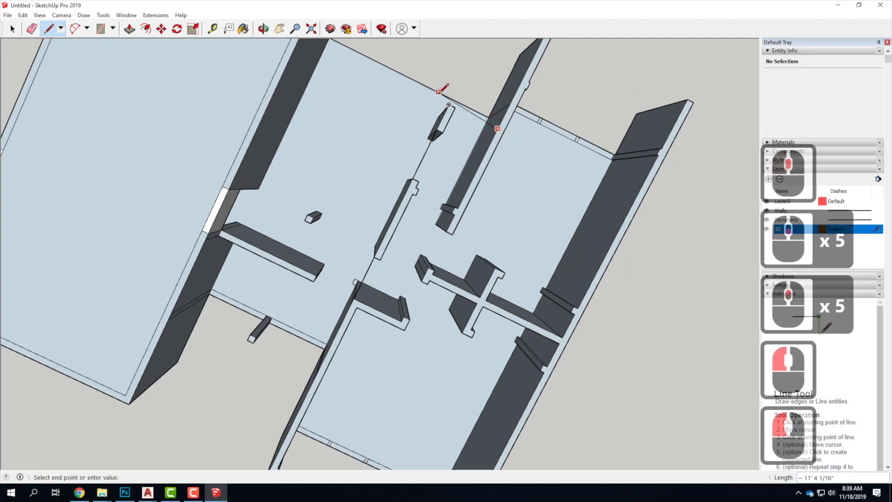
{"action": "left_click", "coordinate": [449, 105]}
{"action": "scroll", "coordinate": [510, 148], "scroll_direction": "down", "scroll_amount": 2}
{"action": "left_click", "coordinate": [493, 136]}
{"action": "double_click", "coordinate": [535, 55]}
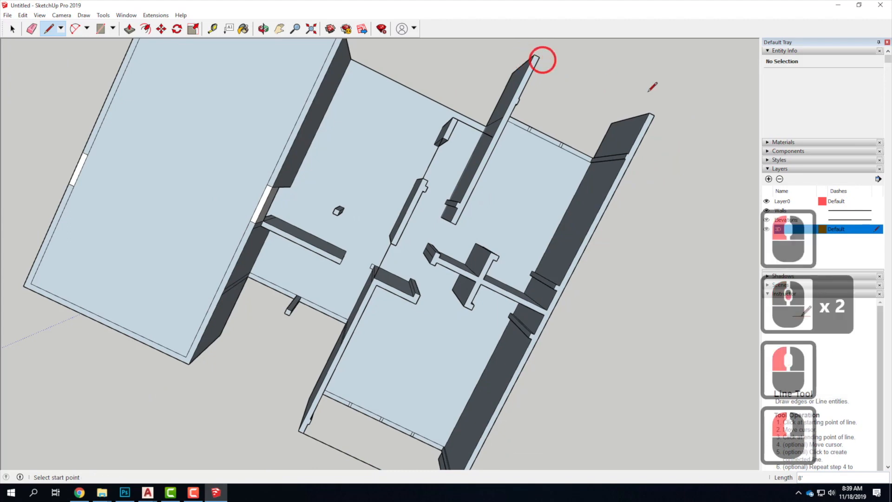
{"action": "left_click", "coordinate": [654, 115]}
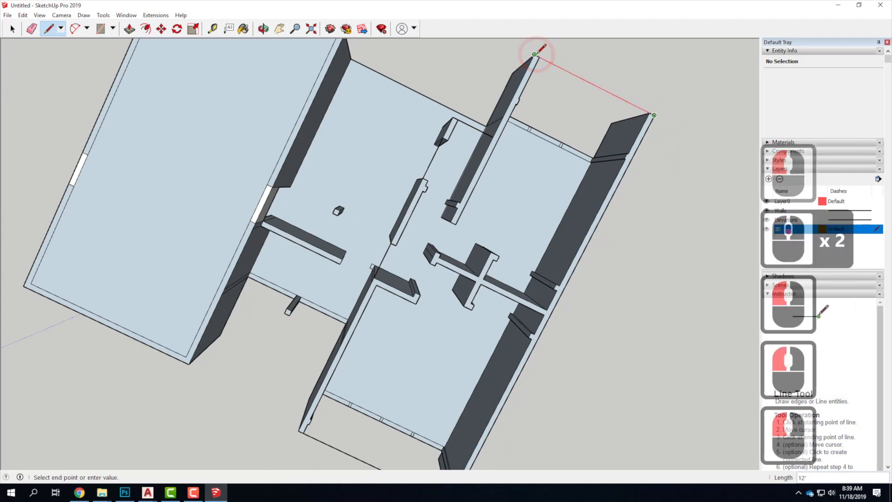
{"action": "double_click", "coordinate": [534, 55]}
{"action": "mouse_move", "coordinate": [512, 136]}
{"action": "middle_mouse_down"}
{"action": "mouse_move", "coordinate": [622, 270]}
{"action": "mouse_move", "coordinate": [567, 88]}
{"action": "mouse_move", "coordinate": [562, 231]}
{"action": "mouse_move", "coordinate": [589, 144]}
{"action": "middle_mouse_up"}
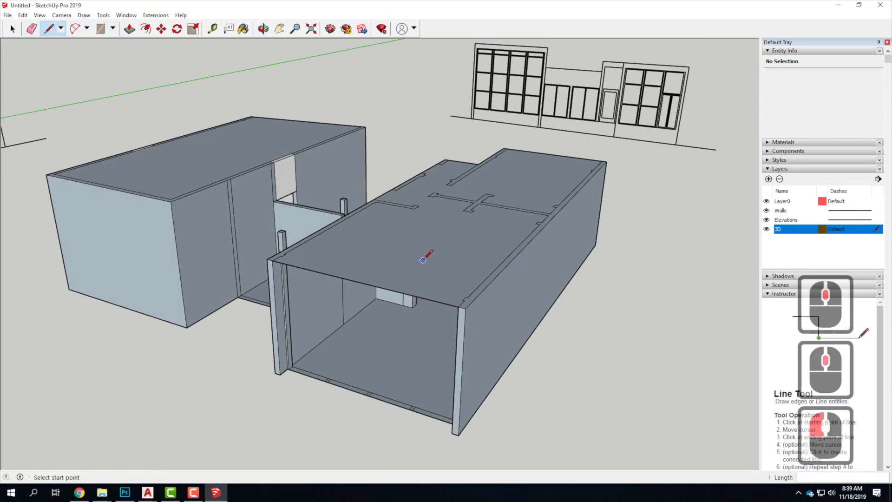
- Push the new roof face of the wing downward by 1' to give it thickness
{"action": "left_click", "coordinate": [129, 29]}
{"action": "left_click_drag", "start_coordinate": [426, 270], "coordinate": [426, 283]}
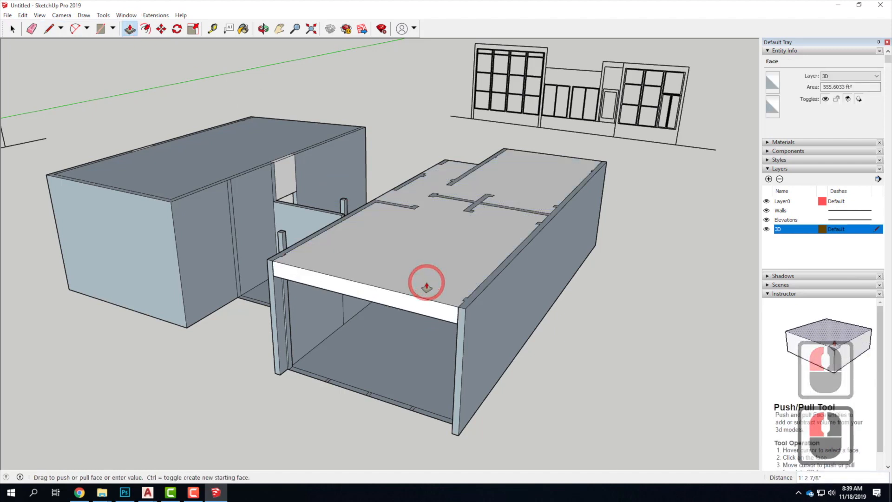
{"action": "type", "text": "1"}
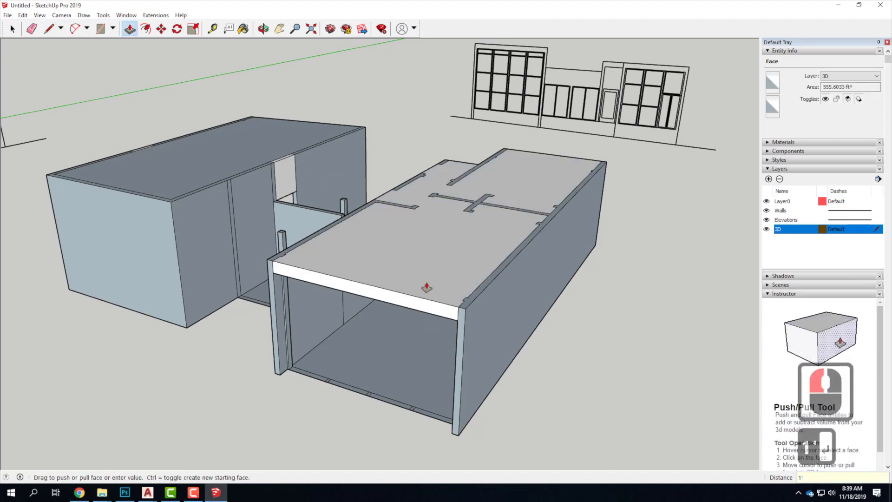
{"action": "type", "text": "'"}
{"action": "key", "text": "Return"}
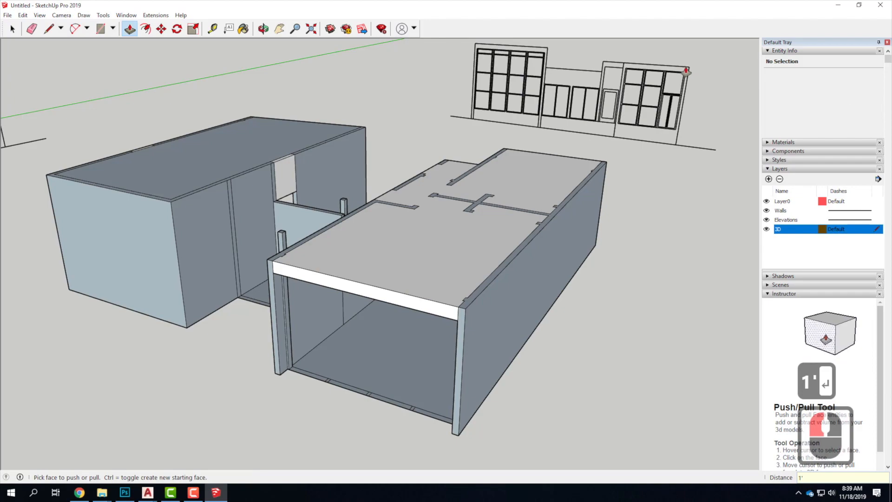
- Delete the leftover wall-outline edges on the wing's roof along its long outer wall, including the small jog beside the partition
{"action": "middle_click_drag", "start_coordinate": [629, 197], "coordinate": [428, 266]}
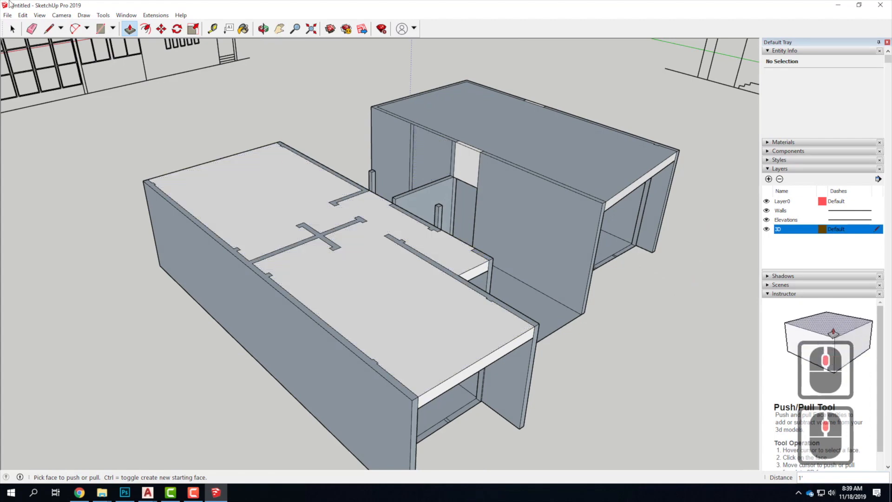
{"action": "left_click", "coordinate": [12, 29]}
{"action": "scroll", "coordinate": [293, 292], "scroll_direction": "up", "scroll_amount": 2}
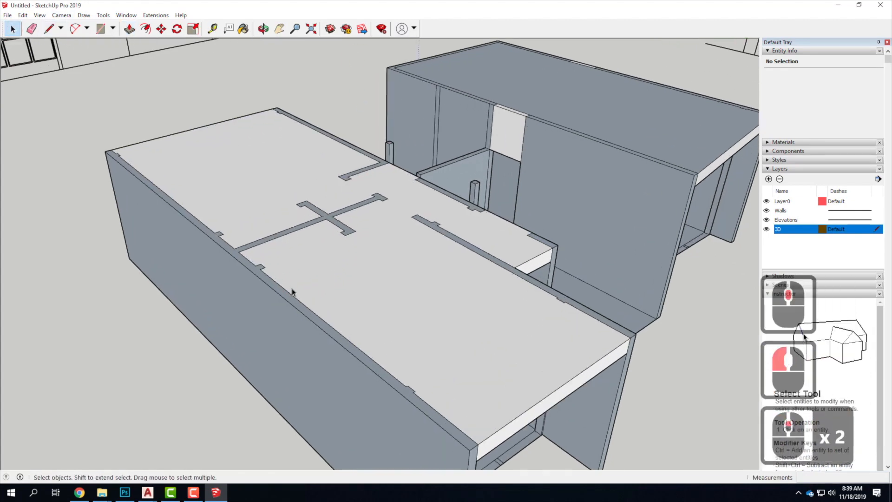
{"action": "left_click", "coordinate": [275, 285]}
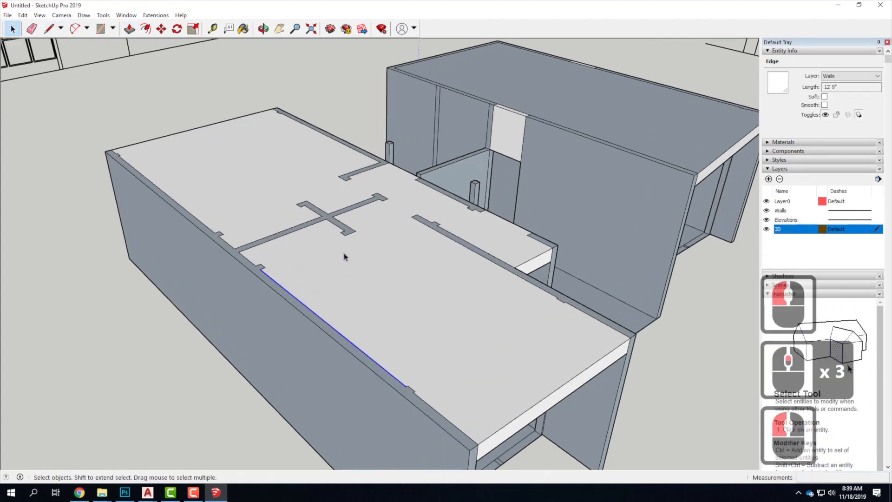
{"action": "key", "text": "Delete"}
{"action": "left_click", "coordinate": [261, 269]}
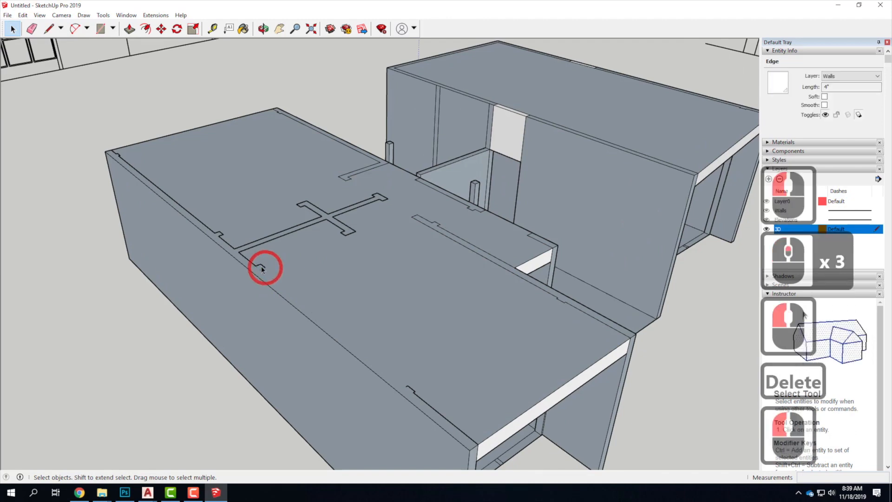
{"action": "key", "text": "Delete"}
{"action": "left_click", "coordinate": [258, 265]}
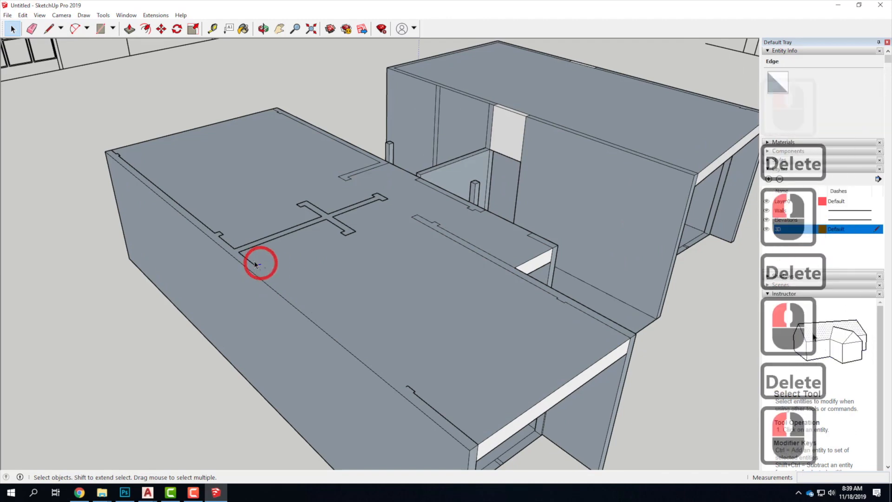
- Delete the leftover edges of one arm of the cross-shaped partition outline on the wing's roof
{"action": "scroll", "coordinate": [448, 299], "scroll_direction": "down", "scroll_amount": 5}
{"action": "middle_click_drag", "start_coordinate": [448, 300], "coordinate": [248, 140]}
{"action": "left_click_drag", "start_coordinate": [248, 140], "coordinate": [306, 329]}
{"action": "middle_click_drag", "start_coordinate": [306, 330], "coordinate": [324, 240]}
{"action": "scroll", "coordinate": [404, 231], "scroll_direction": "up", "scroll_amount": 4}
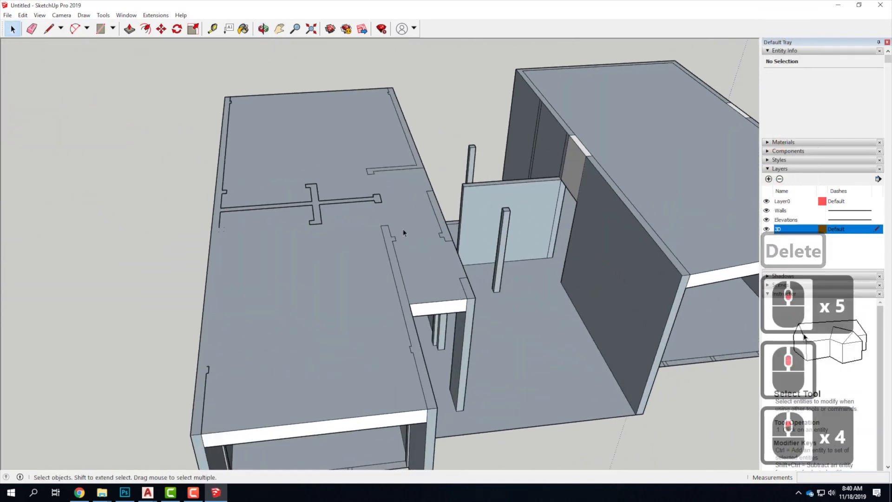
{"action": "middle_click_drag", "start_coordinate": [278, 211], "coordinate": [175, 259]}
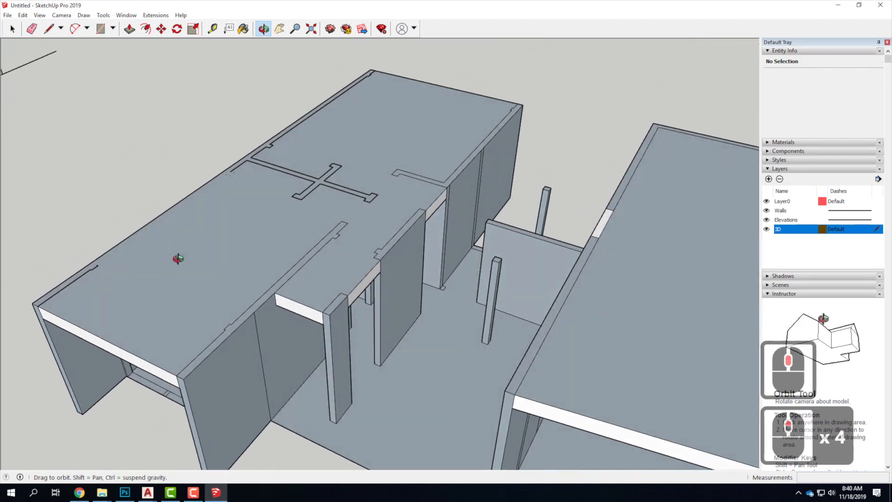
{"action": "left_click", "coordinate": [319, 193]}
{"action": "key", "text": "Delete"}
{"action": "left_click", "coordinate": [299, 195]}
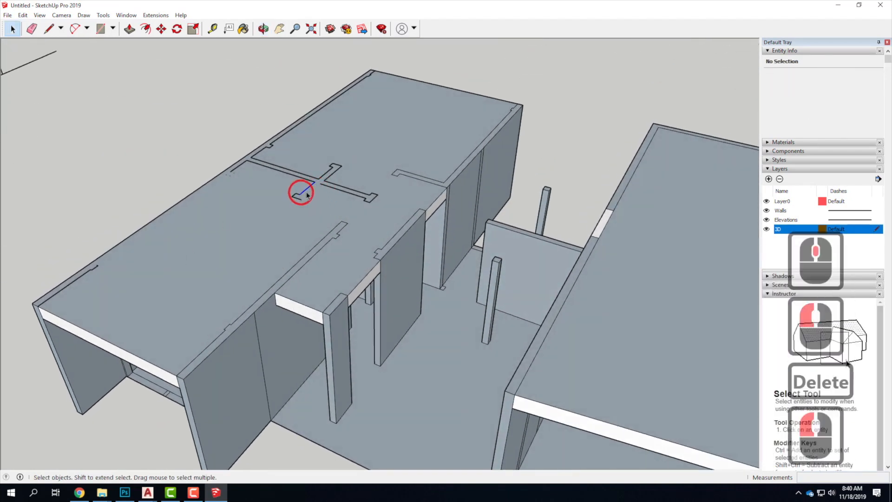
{"action": "key", "text": "Delete"}
{"action": "left_click", "coordinate": [295, 197]}
{"action": "key", "text": "Delete"}
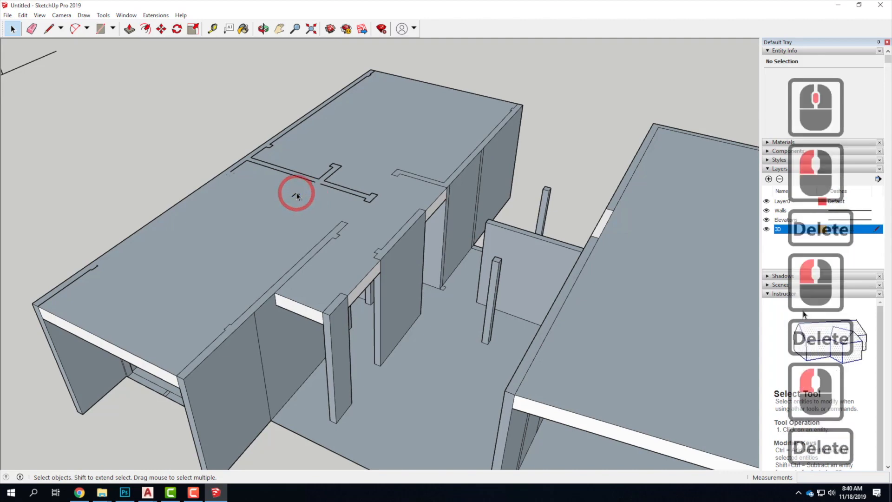
{"action": "left_click", "coordinate": [330, 177]}
- Draw a 5' 6" edge from each side of the rear post's top to the adjoining wing wall, closing both openings beside the post
{"action": "scroll", "coordinate": [331, 177], "scroll_direction": "down", "scroll_amount": 9}
{"action": "middle_click_drag", "start_coordinate": [365, 210], "coordinate": [351, 249]}
{"action": "scroll", "coordinate": [408, 208], "scroll_direction": "up", "scroll_amount": 5}
{"action": "middle_click_drag", "start_coordinate": [408, 208], "coordinate": [380, 217]}
{"action": "middle_click_drag", "start_coordinate": [269, 176], "coordinate": [220, 167]}
{"action": "scroll", "coordinate": [372, 183], "scroll_direction": "up", "scroll_amount": 6}
{"action": "middle_click_drag", "start_coordinate": [289, 207], "coordinate": [451, 114]}
{"action": "scroll", "coordinate": [528, 133], "scroll_direction": "up", "scroll_amount": 5}
{"action": "middle_click_drag", "start_coordinate": [440, 155], "coordinate": [648, 179]}
{"action": "scroll", "coordinate": [465, 227], "scroll_direction": "down", "scroll_amount": 5}
{"action": "scroll", "coordinate": [548, 175], "scroll_direction": "up", "scroll_amount": 6}
{"action": "middle_click_drag", "start_coordinate": [434, 295], "coordinate": [325, 270]}
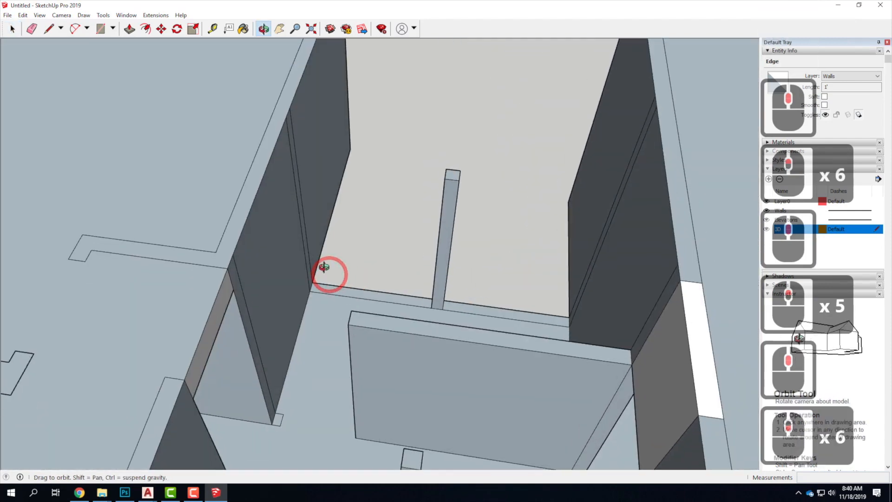
{"action": "left_click", "coordinate": [49, 30]}
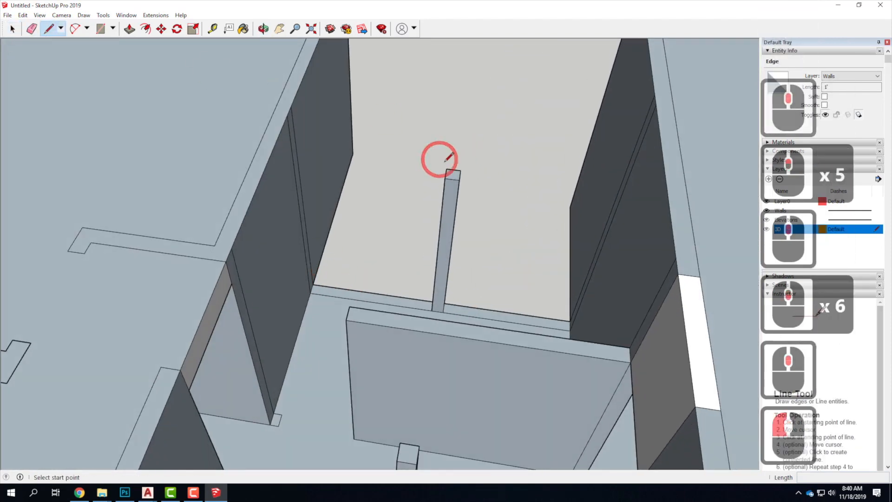
{"action": "left_click", "coordinate": [447, 169]}
{"action": "double_click", "coordinate": [296, 151]}
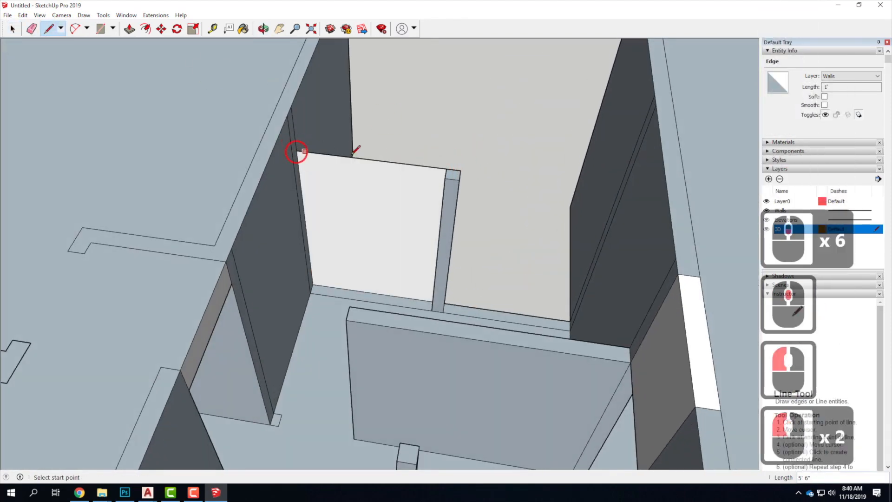
{"action": "left_click", "coordinate": [461, 170]}
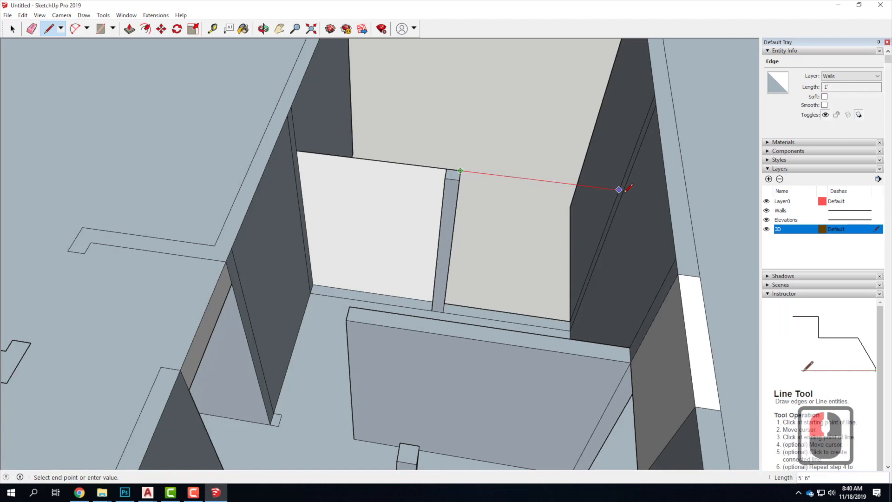
{"action": "left_click", "coordinate": [618, 190]}
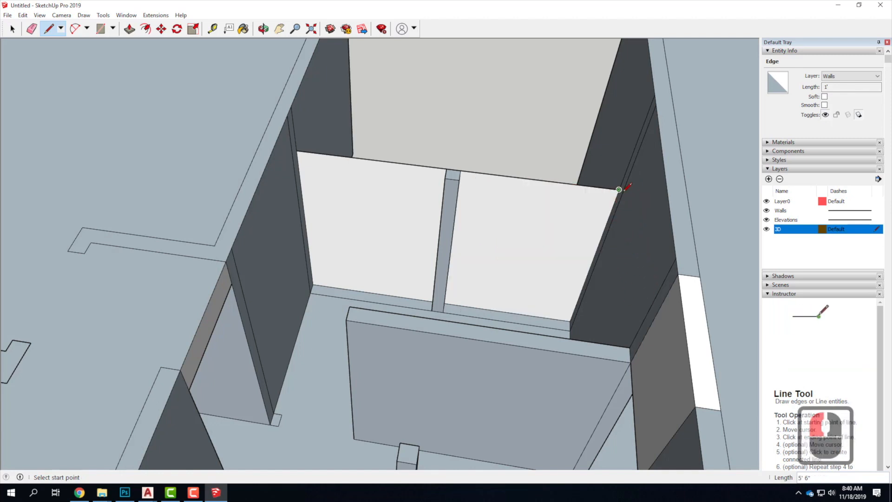
- Draw a 10' 6" roof edge along the taller wing's wall and connect it to the top of the front post
{"action": "left_click", "coordinate": [618, 189]}
{"action": "scroll", "coordinate": [632, 292], "scroll_direction": "down", "scroll_amount": 5}
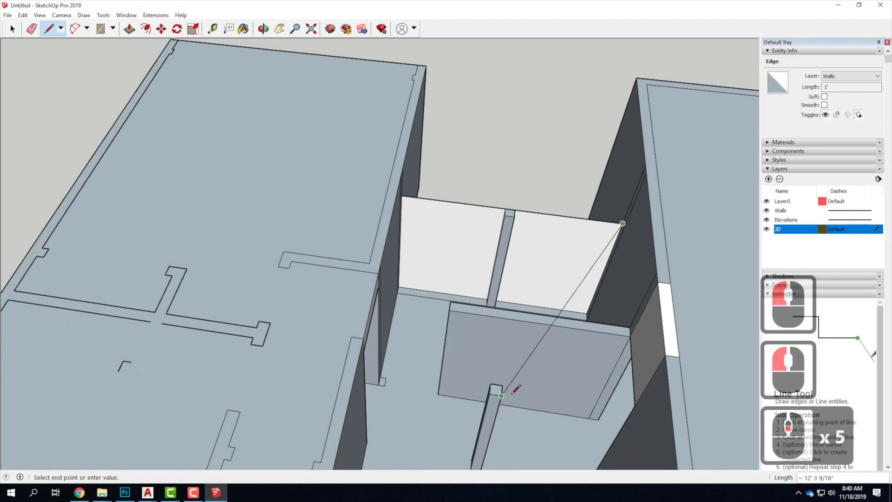
{"action": "left_click", "coordinate": [634, 406]}
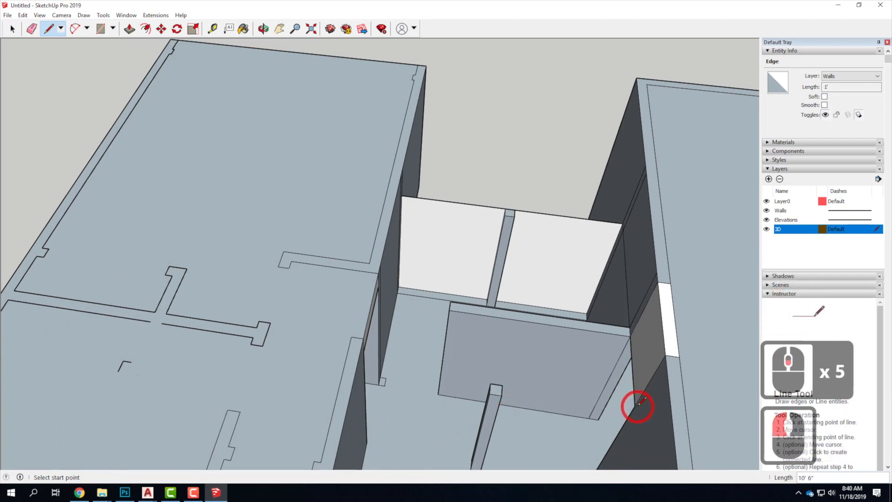
{"action": "left_click", "coordinate": [502, 396]}
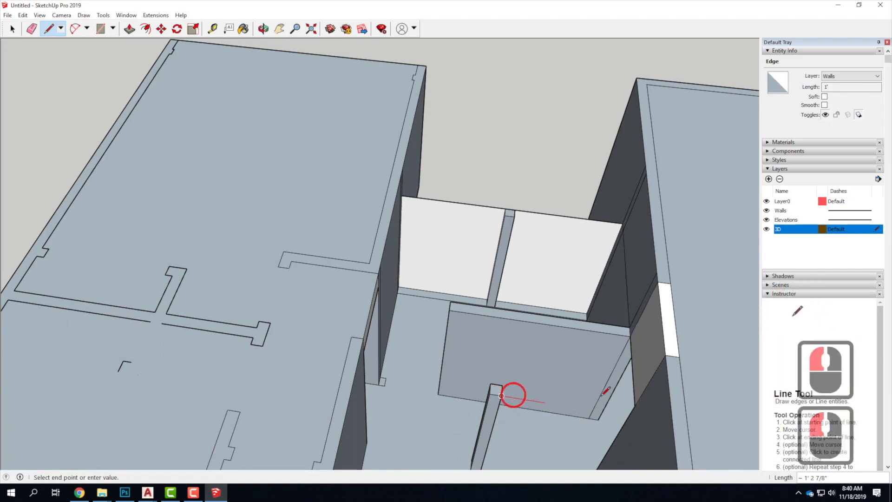
{"action": "left_click", "coordinate": [635, 406]}
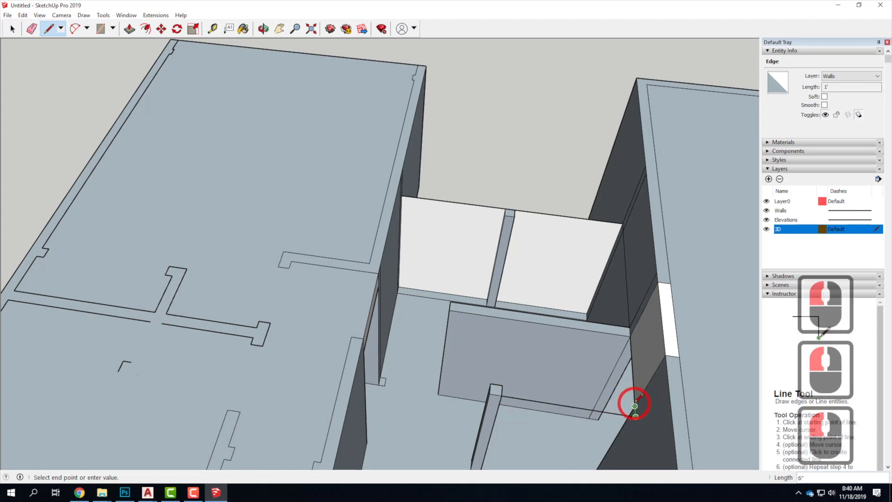
{"action": "left_click", "coordinate": [630, 336]}
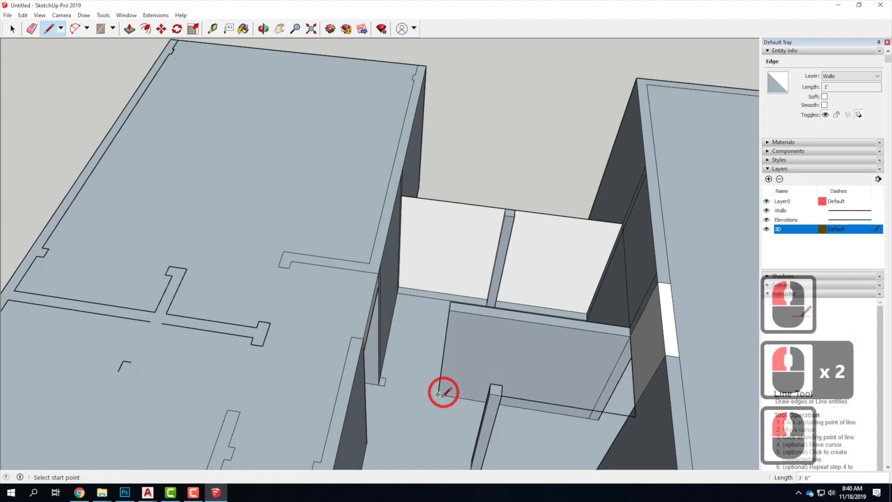
- Extend the front roof edge from the post to the lower wing and back along its wall to close the connecting roof face
{"action": "left_click", "coordinate": [489, 394]}
{"action": "left_click", "coordinate": [384, 385]}
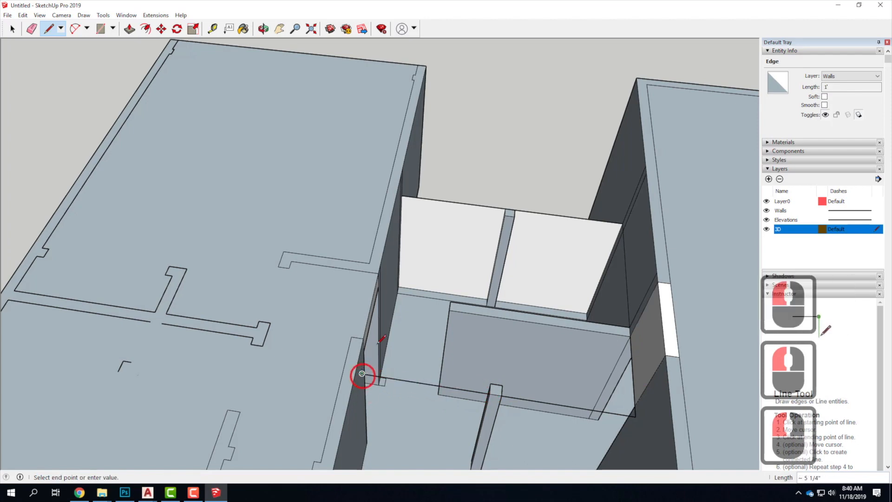
{"action": "left_click", "coordinate": [398, 240]}
{"action": "left_click", "coordinate": [402, 194]}
{"action": "middle_click_drag", "start_coordinate": [618, 325], "coordinate": [599, 185]}
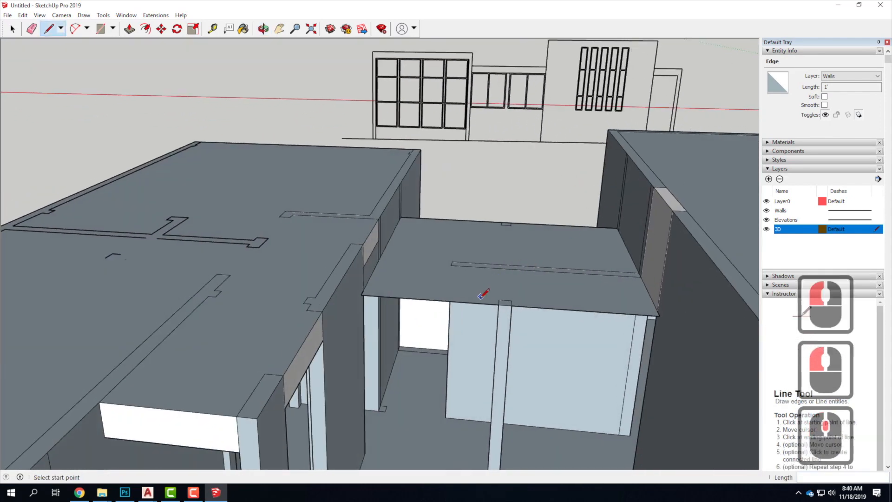
- Push/Pull the connecting roof face between the two wings by 1' to give it thickness
{"action": "left_click", "coordinate": [126, 29]}
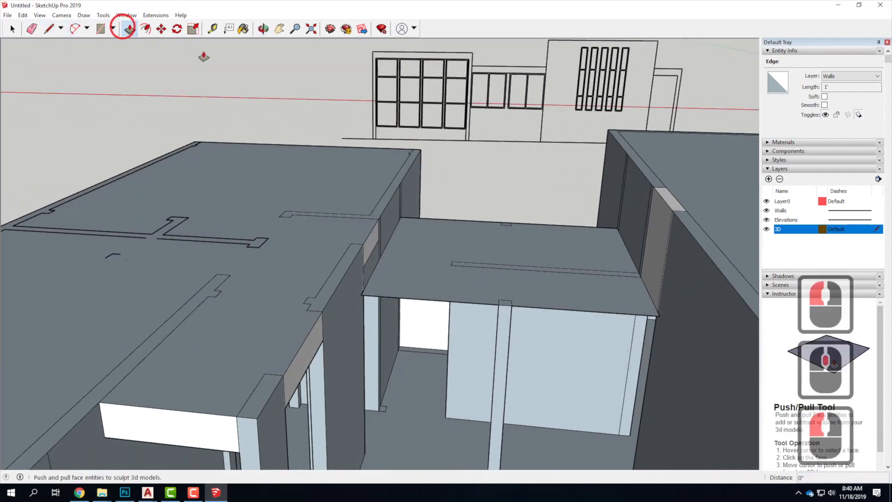
{"action": "left_click_drag", "start_coordinate": [430, 287], "coordinate": [428, 298]}
{"action": "type", "text": "1"}
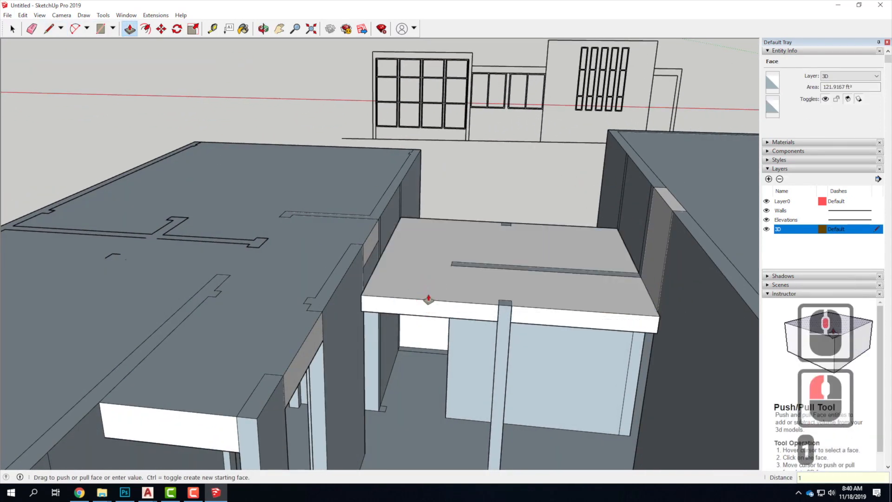
{"action": "type", "text": "'"}
{"action": "key", "text": "Return"}
- Compare the front elevation drawing with the open front of the house to see where its walls and openings belong
{"action": "scroll", "coordinate": [428, 299], "scroll_direction": "down", "scroll_amount": 12}
{"action": "middle_click_drag", "start_coordinate": [446, 189], "coordinate": [365, 214]}
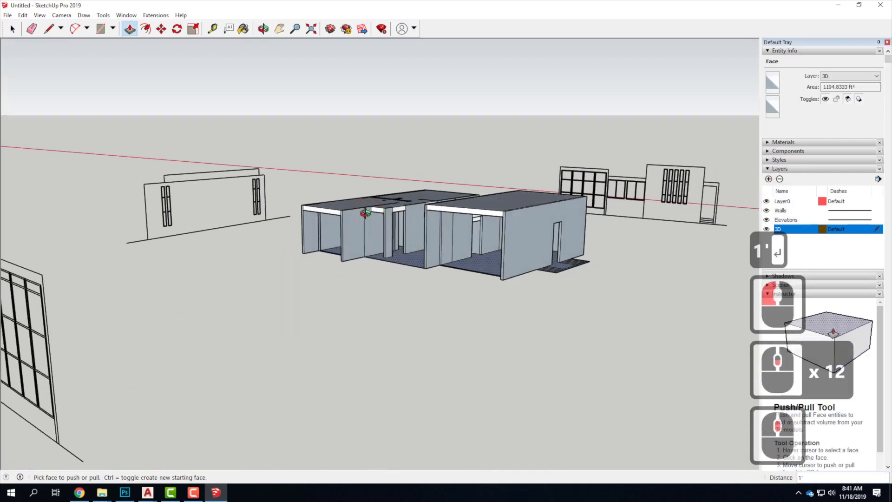
{"action": "scroll", "coordinate": [597, 256], "scroll_direction": "down", "scroll_amount": 3}
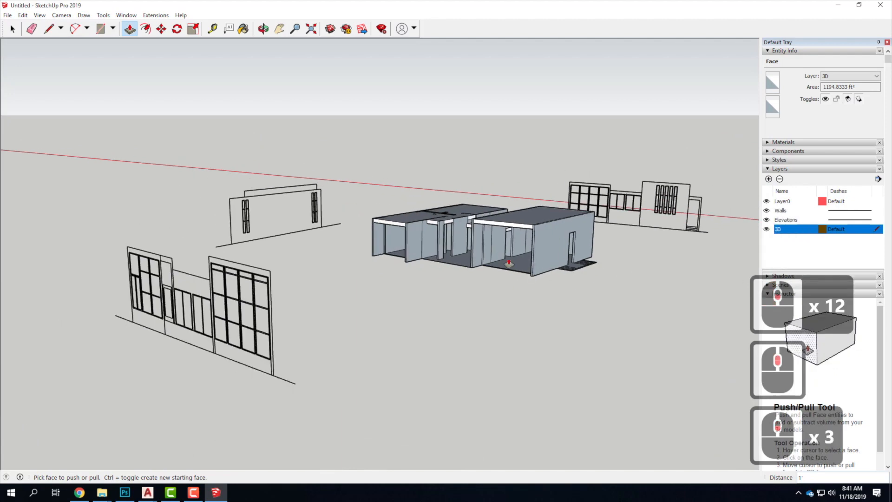
{"action": "scroll", "coordinate": [309, 253], "scroll_direction": "up", "scroll_amount": 5}
{"action": "middle_click_drag", "start_coordinate": [453, 248], "coordinate": [581, 209]}
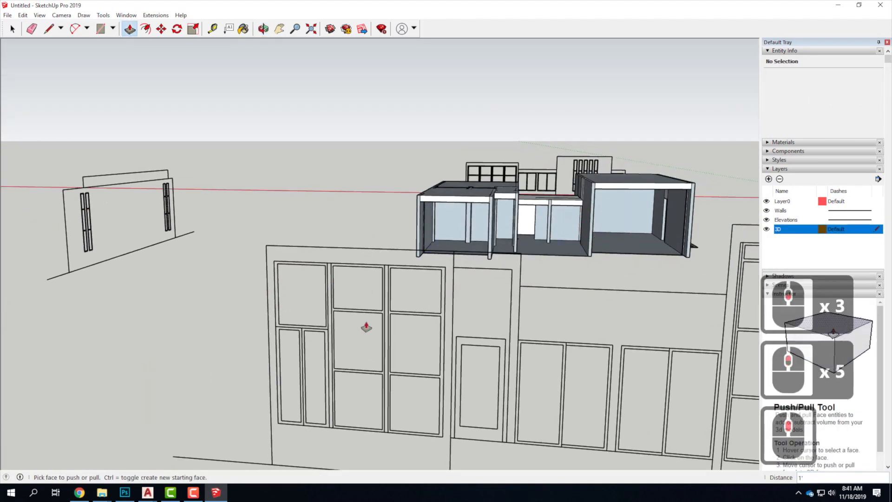
{"action": "scroll", "coordinate": [456, 277], "scroll_direction": "down", "scroll_amount": 3}
{"action": "middle_click_drag", "start_coordinate": [420, 274], "coordinate": [424, 295]}
{"action": "scroll", "coordinate": [332, 349], "scroll_direction": "down", "scroll_amount": 4}
{"action": "scroll", "coordinate": [332, 425], "scroll_direction": "up", "scroll_amount": 6}
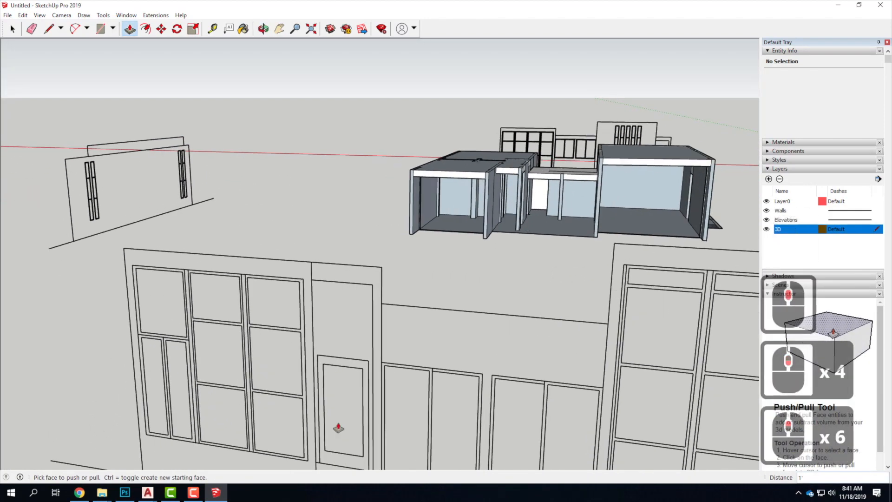
{"action": "scroll", "coordinate": [347, 372], "scroll_direction": "down", "scroll_amount": 5}
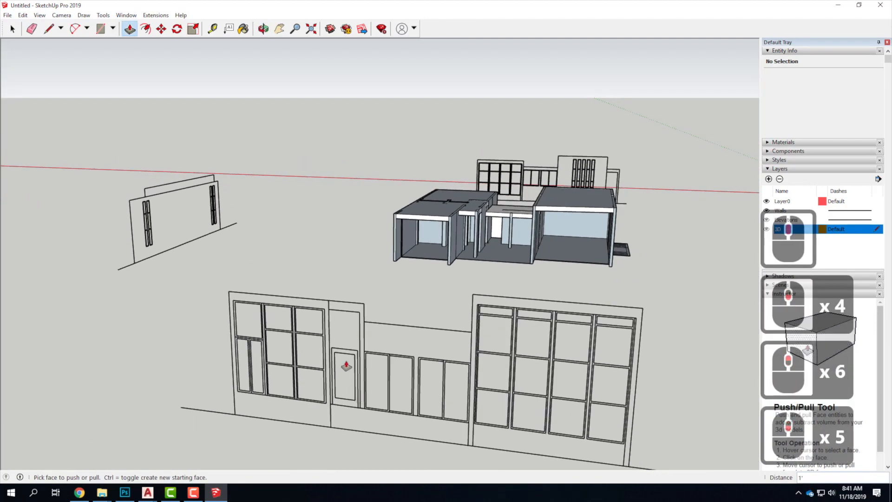
{"action": "scroll", "coordinate": [488, 252], "scroll_direction": "up", "scroll_amount": 14}
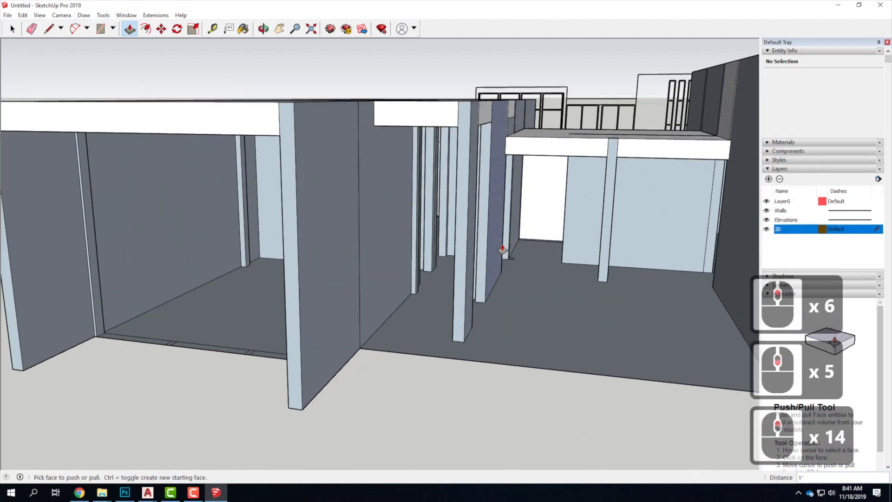
- Draw a floor edge across the narrow passage opening, from the inner wall piece to the base of the long wall's end piece
{"action": "middle_click_drag", "start_coordinate": [487, 260], "coordinate": [486, 285]}
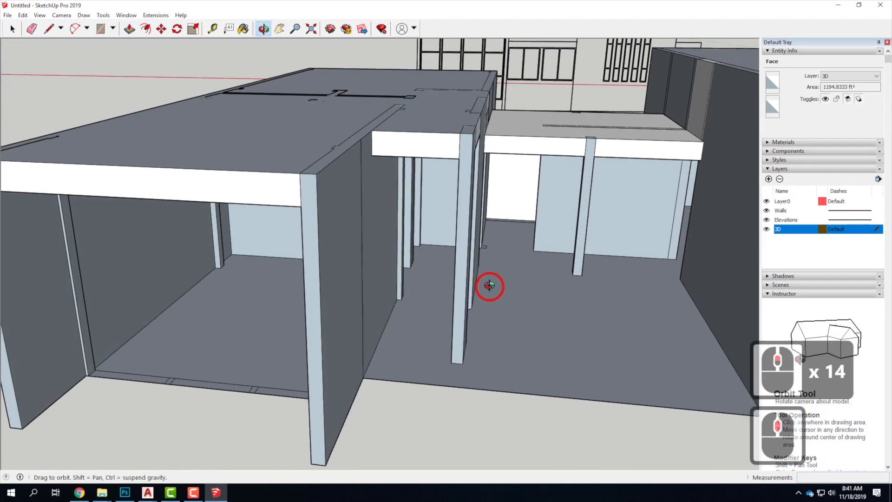
{"action": "left_click", "coordinate": [49, 29]}
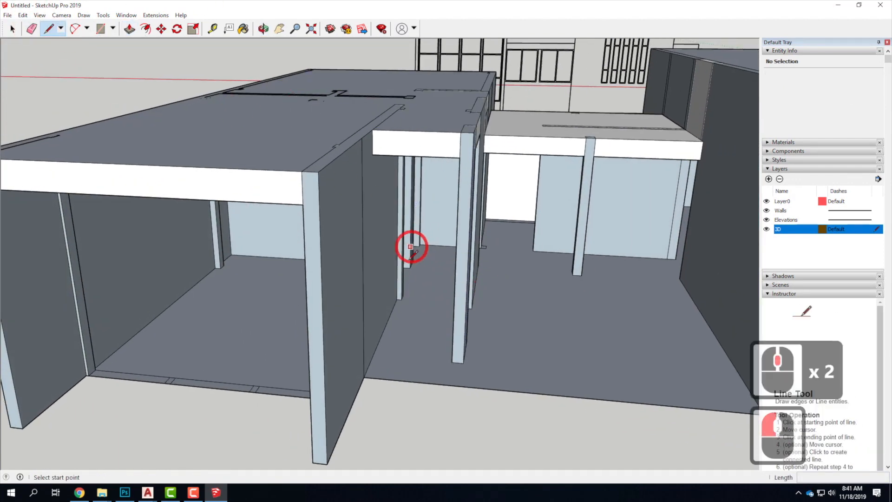
{"action": "scroll", "coordinate": [414, 246], "scroll_direction": "up", "scroll_amount": 11}
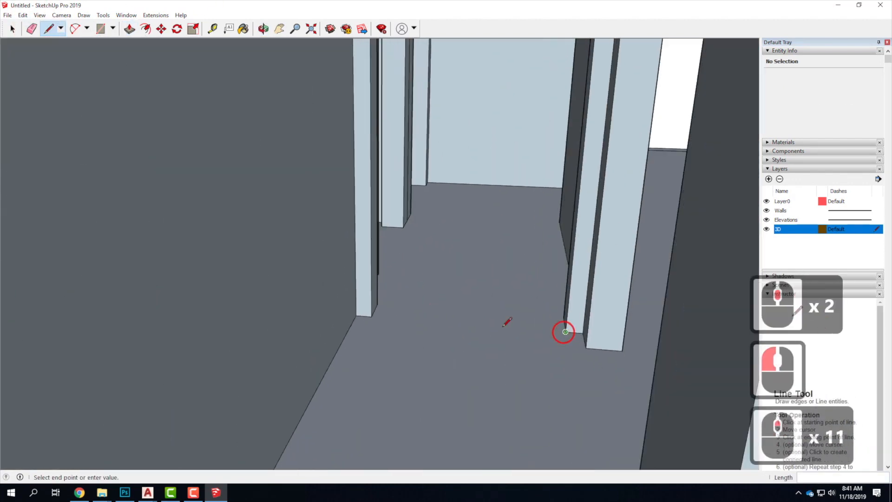
{"action": "left_click", "coordinate": [356, 316]}
{"action": "middle_click_drag", "start_coordinate": [380, 311], "coordinate": [422, 324]}
{"action": "scroll", "coordinate": [388, 395], "scroll_direction": "down", "scroll_amount": 9}
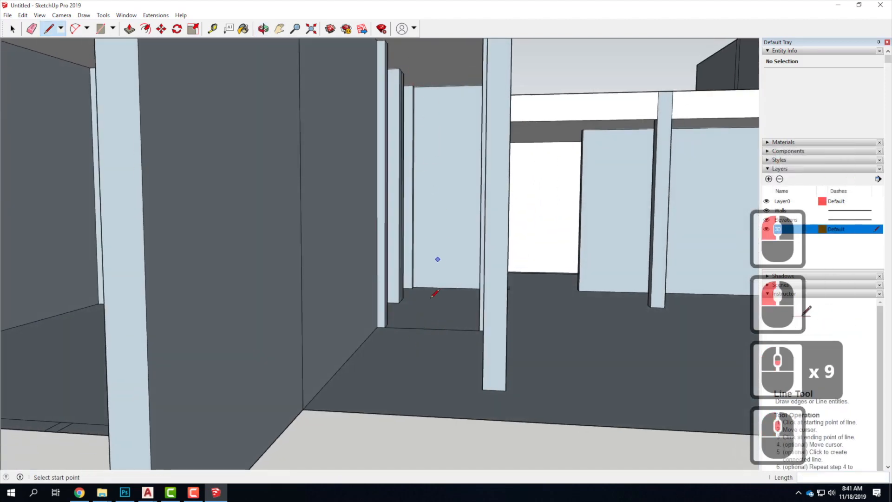
- Draw the matching edge under the roof slab across the passage opening to close it with a wall face
{"action": "scroll", "coordinate": [425, 119], "scroll_direction": "up", "scroll_amount": 3}
{"action": "scroll", "coordinate": [405, 111], "scroll_direction": "up", "scroll_amount": 5}
{"action": "left_click", "coordinate": [379, 107]}
{"action": "left_click", "coordinate": [529, 103]}
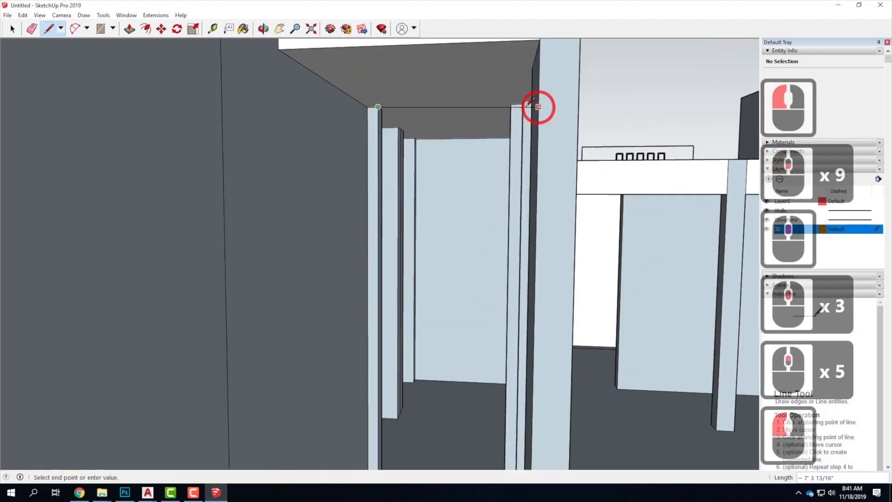
{"action": "scroll", "coordinate": [464, 133], "scroll_direction": "down", "scroll_amount": 9}
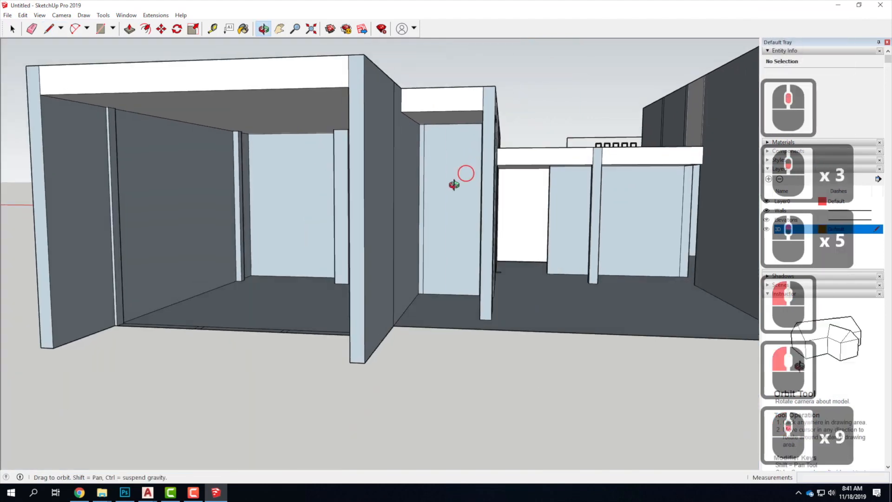
- Draw a line about 84' long along the green axis from the elevation door frame's top-left corner to the passage wall
{"action": "scroll", "coordinate": [426, 202], "scroll_direction": "down", "scroll_amount": 4}
{"action": "scroll", "coordinate": [515, 223], "scroll_direction": "down", "scroll_amount": 9}
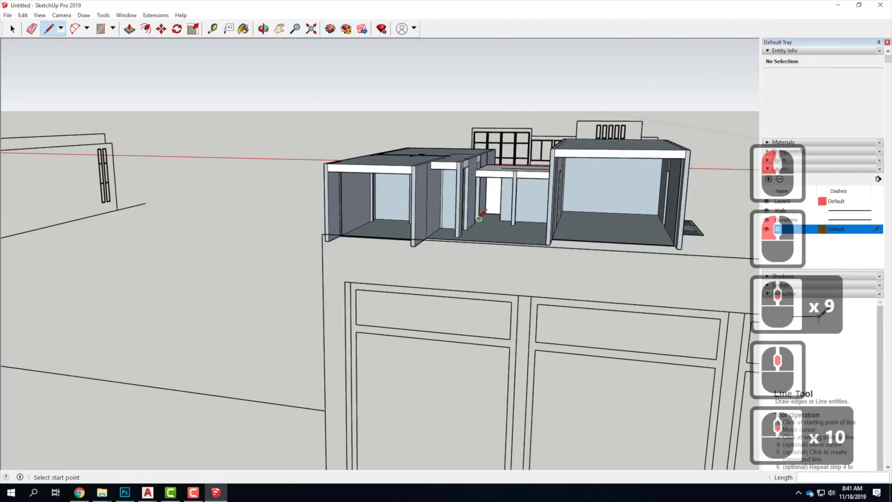
{"action": "middle_click_drag", "start_coordinate": [514, 228], "coordinate": [454, 219]}
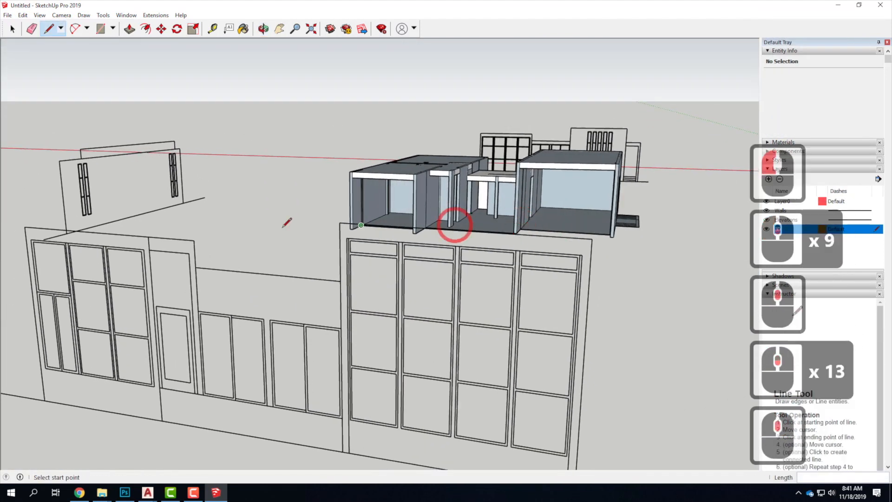
{"action": "left_click", "coordinate": [156, 305]}
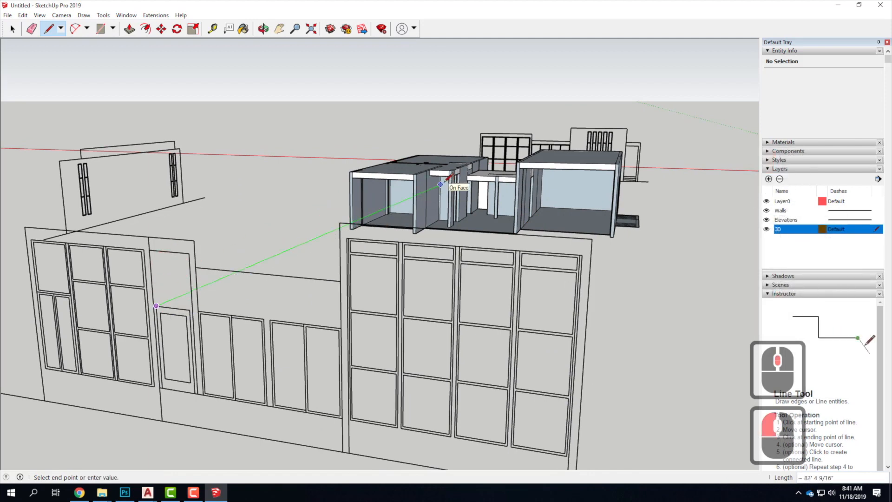
{"action": "scroll", "coordinate": [447, 180], "scroll_direction": "up", "scroll_amount": 11}
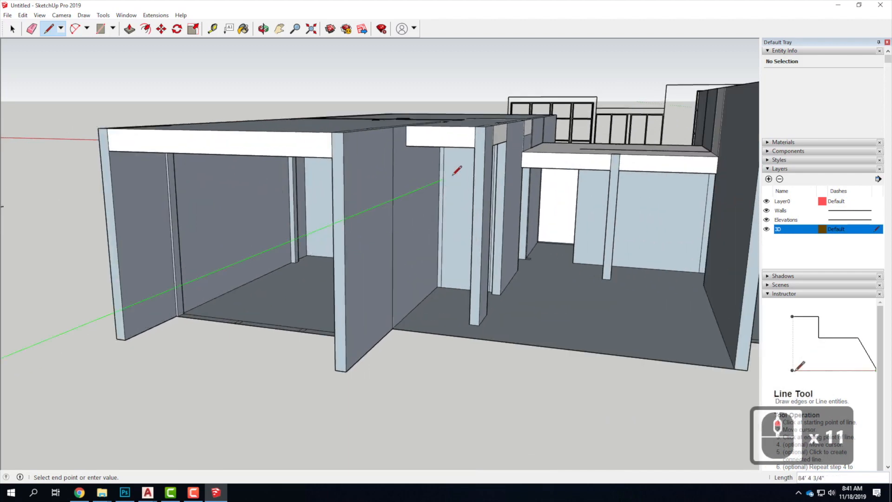
{"action": "left_click", "coordinate": [443, 178]}
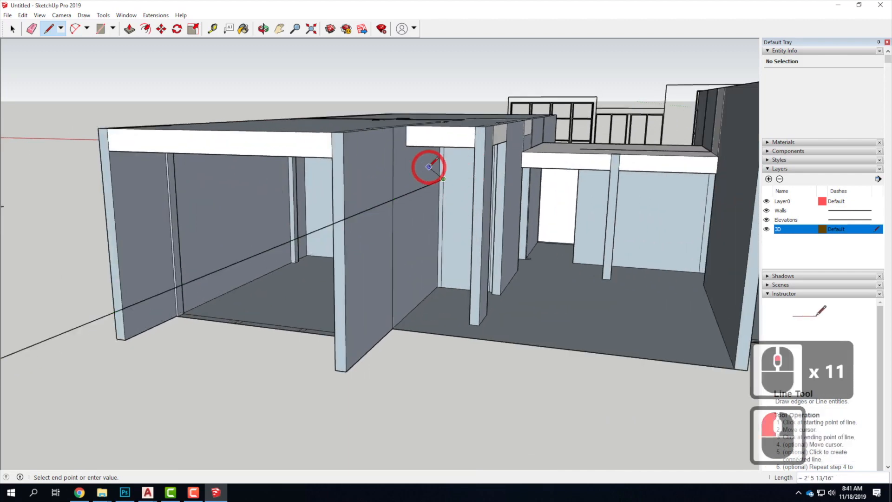
- Draw a horizontal edge about 3' long across the passage wall face from the end of the projected door-head line
{"action": "scroll", "coordinate": [423, 187], "scroll_direction": "down", "scroll_amount": 4}
{"action": "scroll", "coordinate": [464, 194], "scroll_direction": "down", "scroll_amount": 1}
{"action": "left_click", "coordinate": [439, 176]}
{"action": "scroll", "coordinate": [470, 181], "scroll_direction": "up", "scroll_amount": 9}
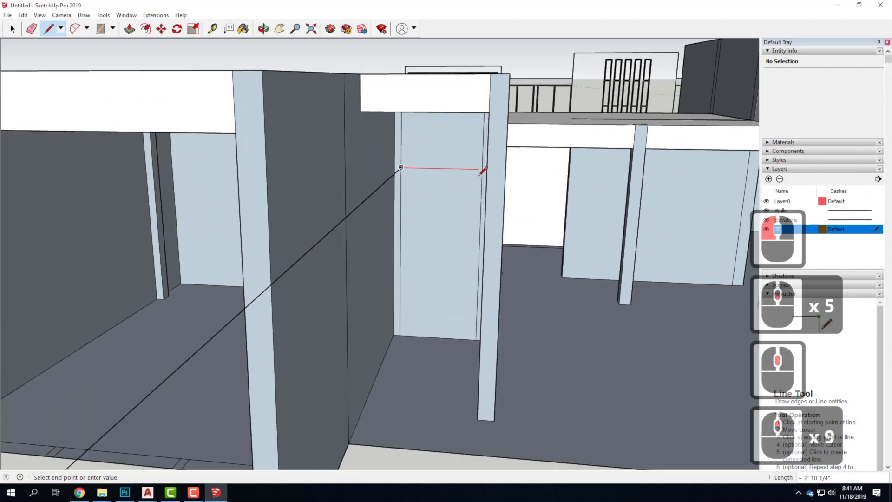
{"action": "left_click", "coordinate": [481, 169]}
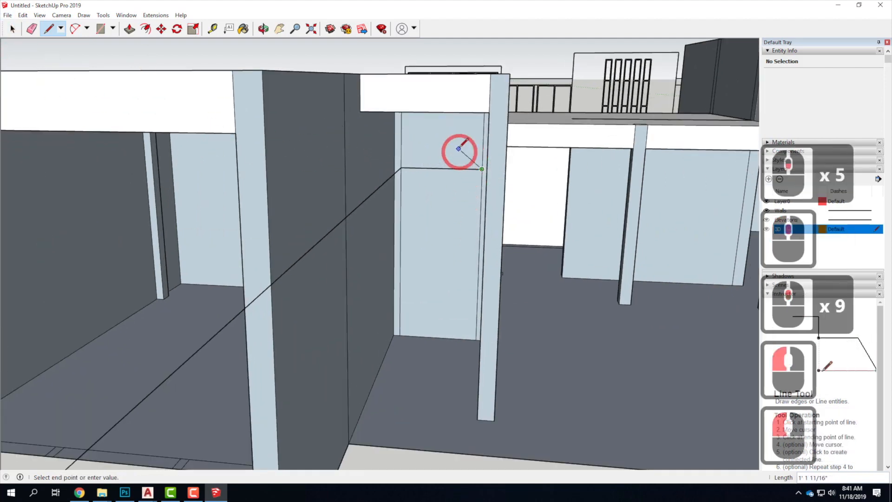
- Check whether the door-head edge divides the passage wall into separate upper and lower faces
{"action": "key", "text": "space"}
{"action": "left_click", "coordinate": [510, 197]}
{"action": "left_click", "coordinate": [437, 149]}
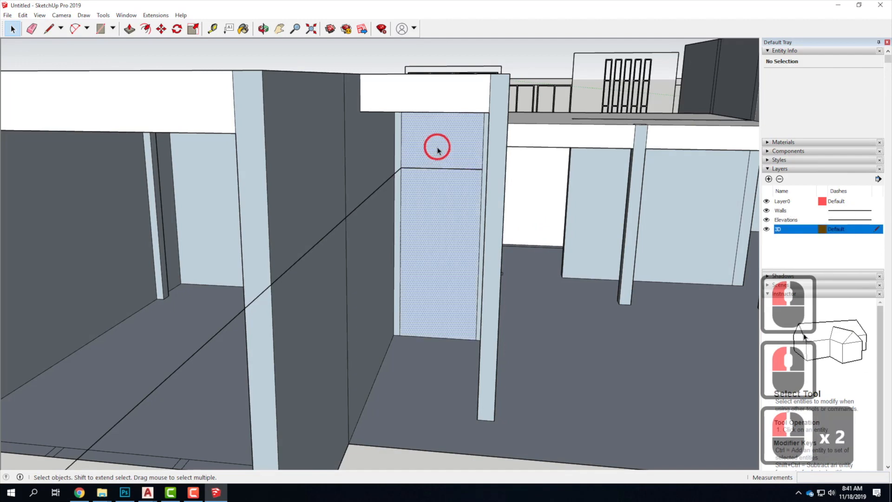
{"action": "left_click", "coordinate": [443, 200]}
{"action": "middle_click_drag", "start_coordinate": [440, 183], "coordinate": [463, 234]}
- Retrace the door-head edge between its two ends to try to split the passage wall face
{"action": "left_click", "coordinate": [389, 187]}
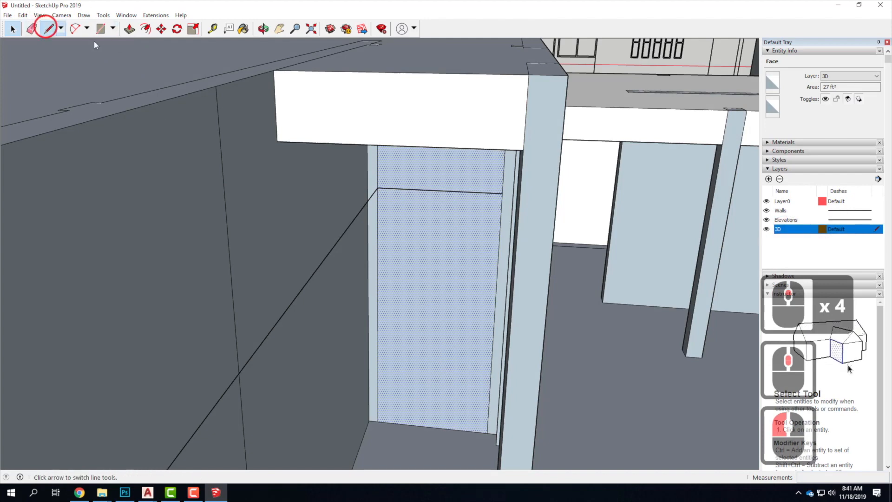
{"action": "left_click", "coordinate": [394, 204]}
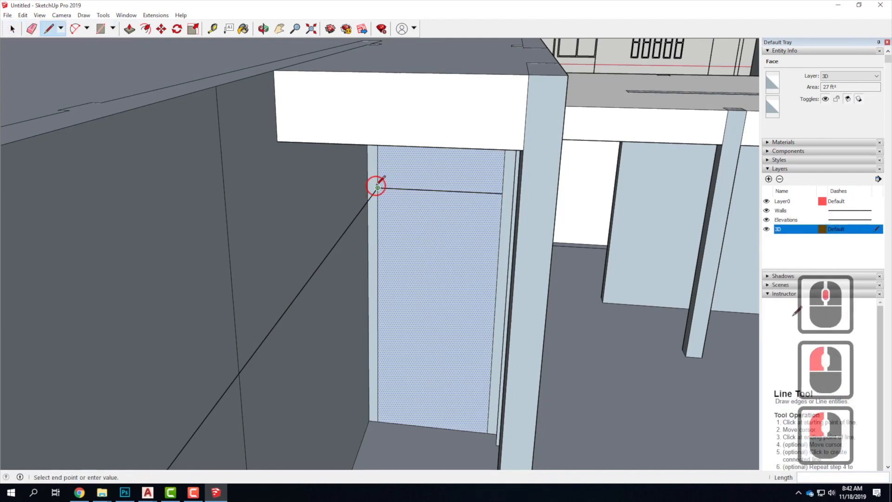
{"action": "left_click", "coordinate": [504, 193]}
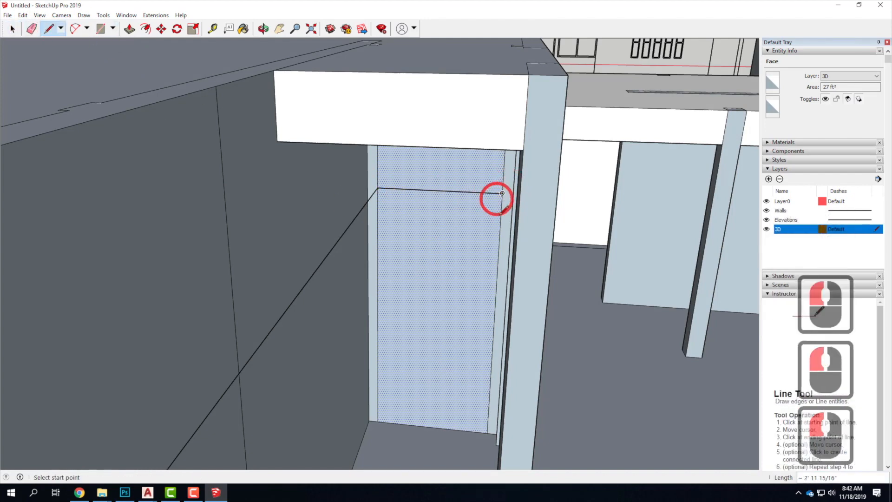
- Move the front elevation group along the green axis to bring it closer to the front of the house
{"action": "scroll", "coordinate": [437, 185], "scroll_direction": "down", "scroll_amount": 18}
{"action": "scroll", "coordinate": [434, 186], "scroll_direction": "down", "scroll_amount": 8}
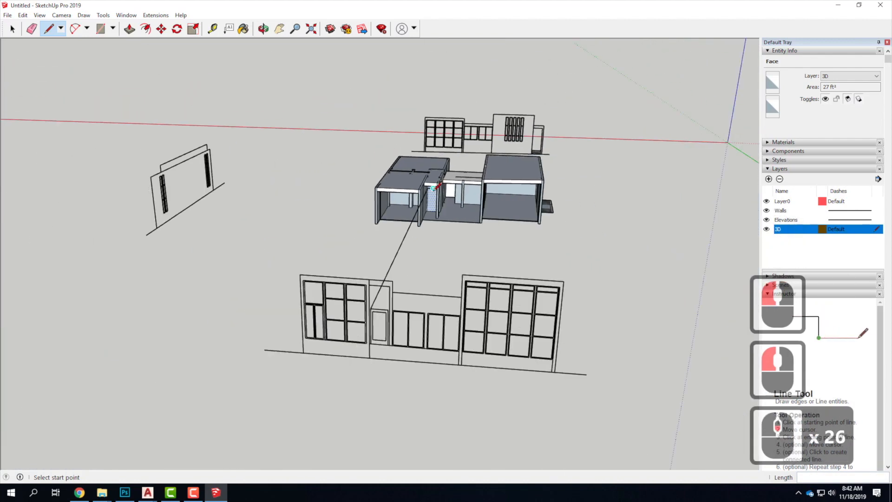
{"action": "scroll", "coordinate": [381, 339], "scroll_direction": "up", "scroll_amount": 5}
{"action": "key", "text": "Escape"}
{"action": "key", "text": "Escape"}
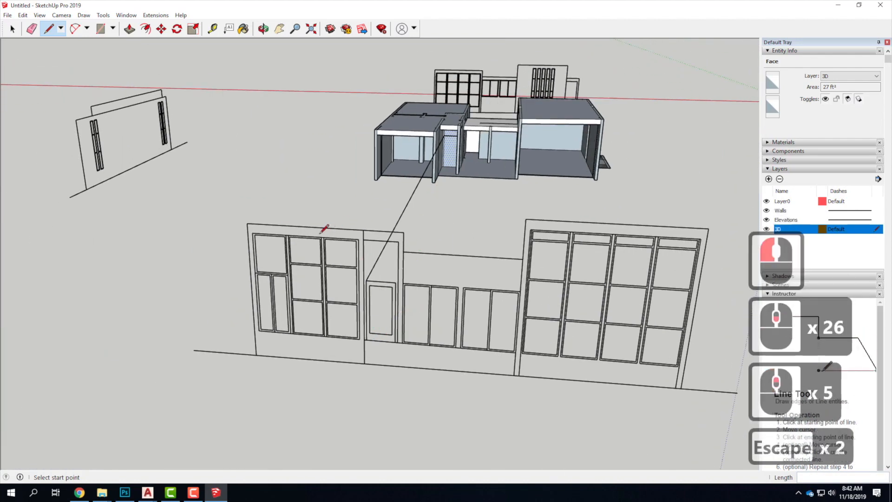
{"action": "left_click", "coordinate": [12, 33]}
{"action": "left_click", "coordinate": [372, 338]}
{"action": "left_click", "coordinate": [391, 333]}
{"action": "key", "text": "m"}
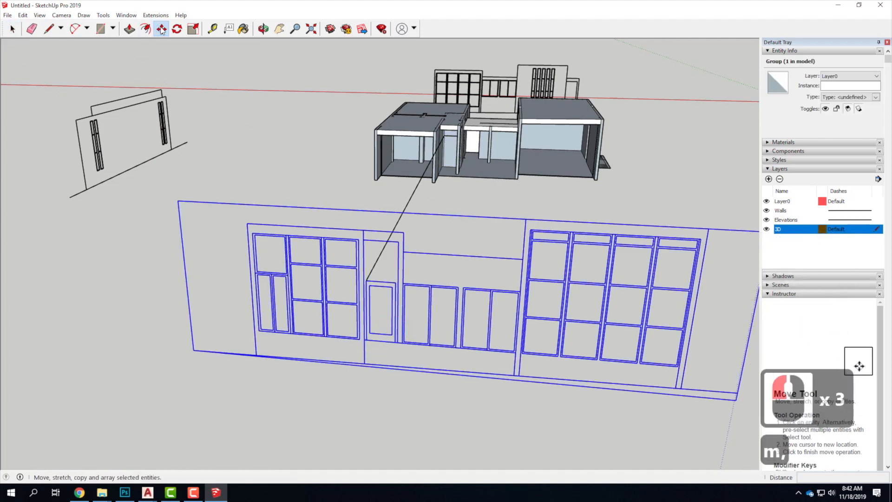
{"action": "middle_click_drag", "start_coordinate": [447, 335], "coordinate": [381, 265]}
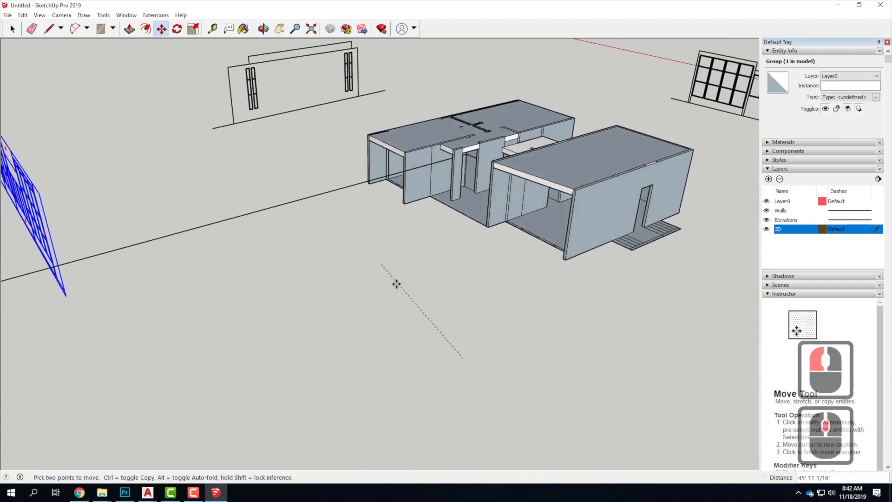
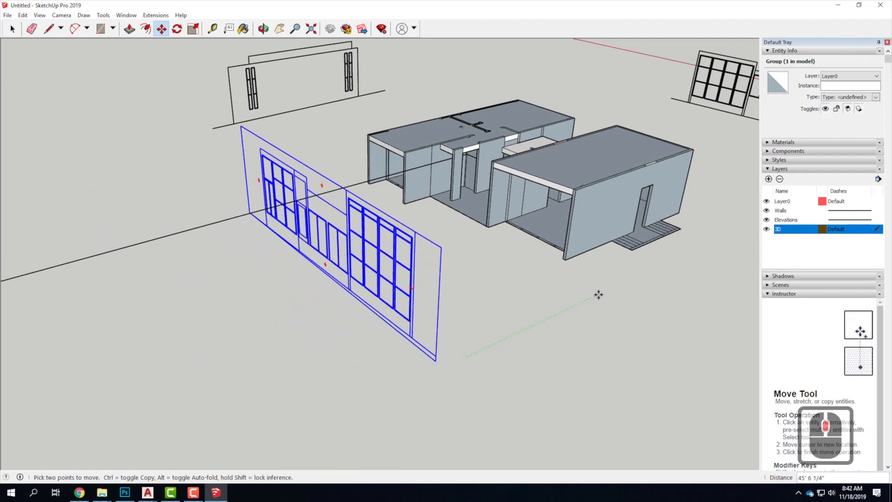
{"action": "left_click", "coordinate": [442, 209]}
- Project the elevation door frame's top-right corner onto the passage wall with a line along the green axis
{"action": "scroll", "coordinate": [353, 138], "scroll_direction": "up", "scroll_amount": 5}
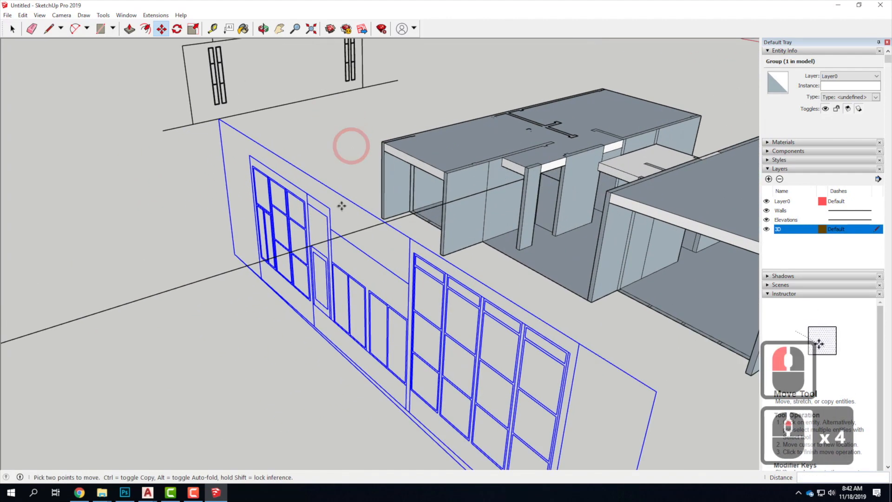
{"action": "middle_click_drag", "start_coordinate": [325, 261], "coordinate": [464, 235]}
{"action": "scroll", "coordinate": [444, 227], "scroll_direction": "up", "scroll_amount": 5}
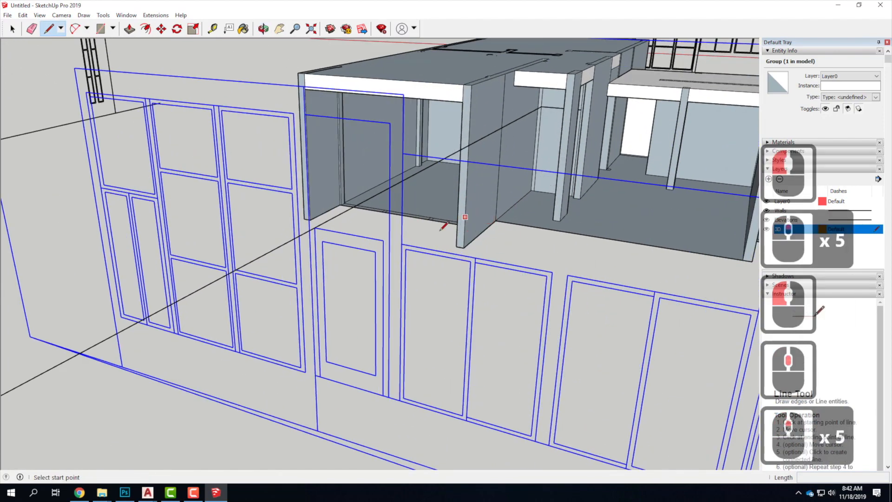
{"action": "left_click", "coordinate": [384, 240]}
{"action": "mouse_move", "coordinate": [537, 119]}
{"action": "middle_mouse_down"}
{"action": "mouse_move", "coordinate": [572, 124]}
{"action": "mouse_move", "coordinate": [568, 112]}
{"action": "middle_mouse_up"}
{"action": "scroll", "coordinate": [573, 101], "scroll_direction": "up", "scroll_amount": 10}
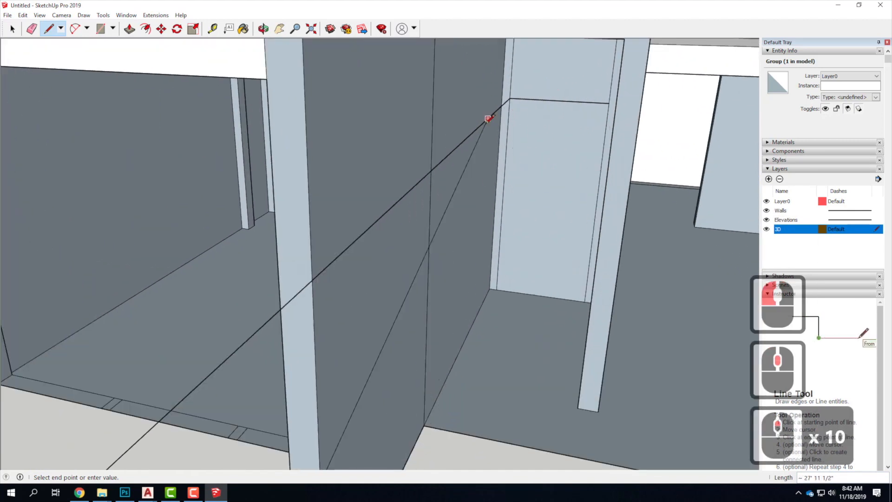
{"action": "middle_click_drag", "start_coordinate": [488, 115], "coordinate": [615, 96]}
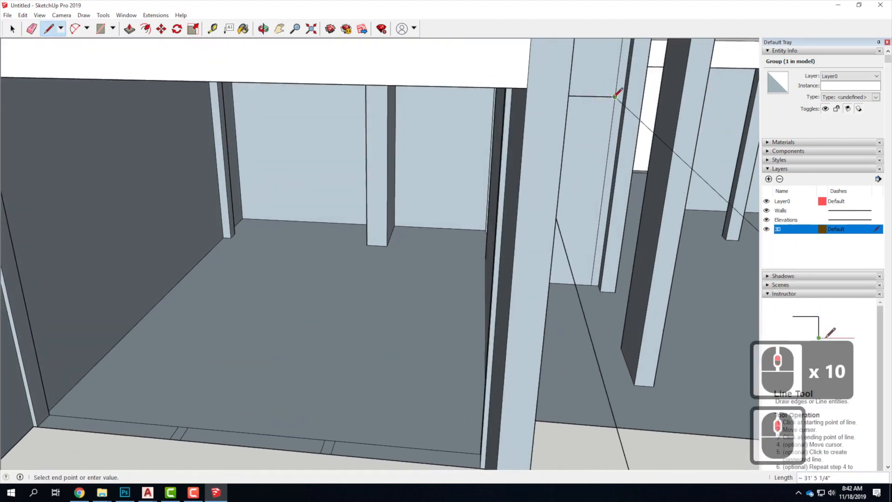
{"action": "scroll", "coordinate": [614, 96], "scroll_direction": "down", "scroll_amount": 20}
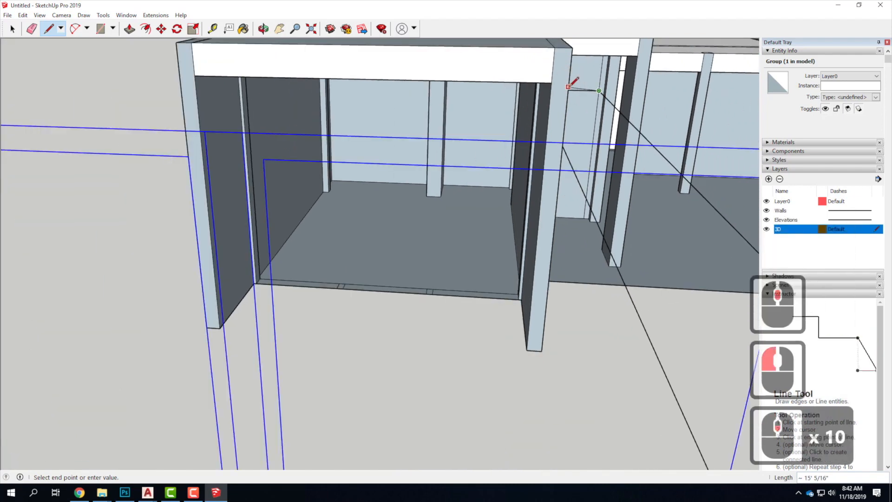
{"action": "key", "text": "Escape"}
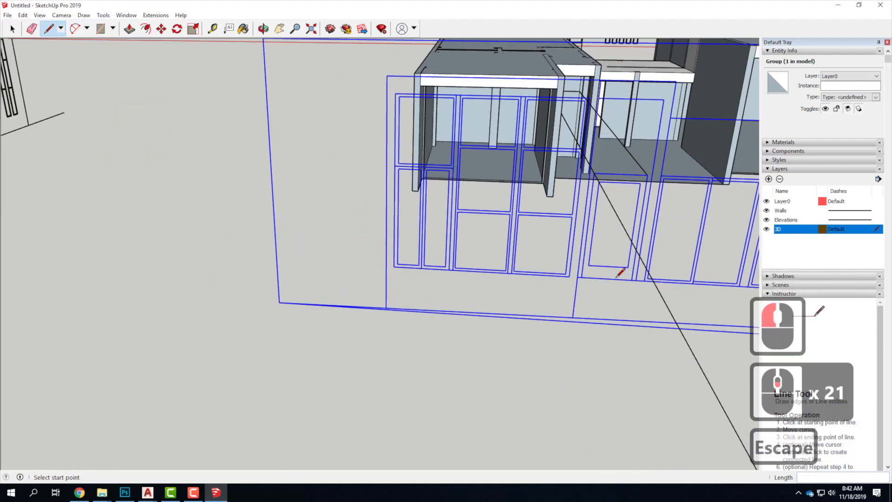
- Project the inner door panel's bottom-left corner from the elevation onto the passage wall with a line about 31' 5" long
{"action": "scroll", "coordinate": [581, 256], "scroll_direction": "up", "scroll_amount": 4}
{"action": "scroll", "coordinate": [581, 257], "scroll_direction": "down", "scroll_amount": 6}
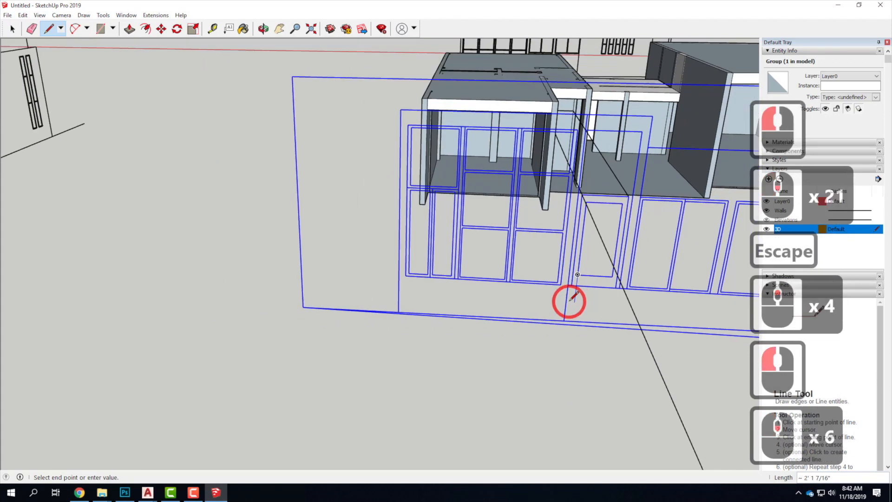
{"action": "middle_click_drag", "start_coordinate": [620, 131], "coordinate": [560, 160]}
{"action": "scroll", "coordinate": [559, 161], "scroll_direction": "up", "scroll_amount": 6}
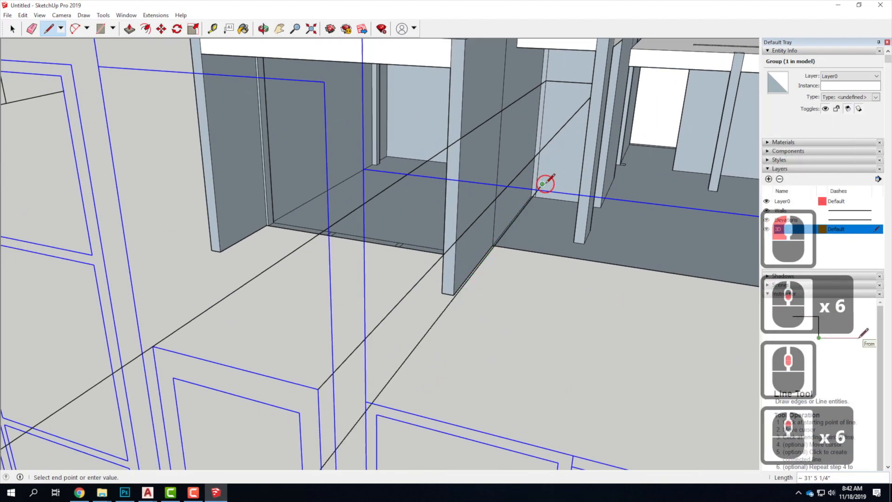
{"action": "scroll", "coordinate": [595, 132], "scroll_direction": "down", "scroll_amount": 4}
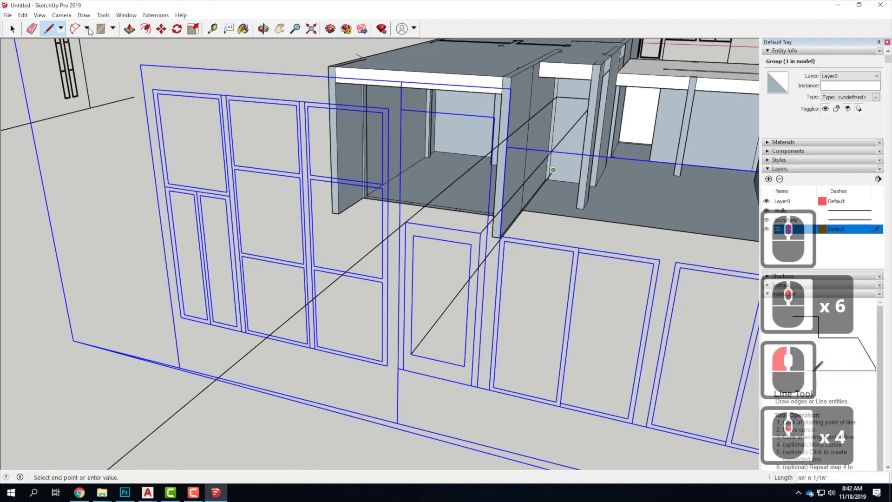
- Project the inner door panel's bottom-right corner onto the passage wall and join it to the projected bottom-left corner with an edge
{"action": "left_click", "coordinate": [15, 29]}
{"action": "left_click", "coordinate": [50, 29]}
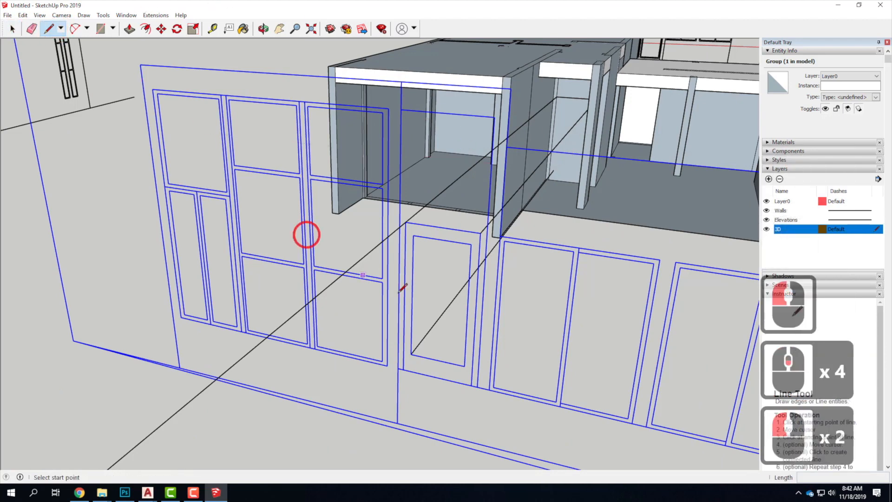
{"action": "left_click", "coordinate": [464, 366]}
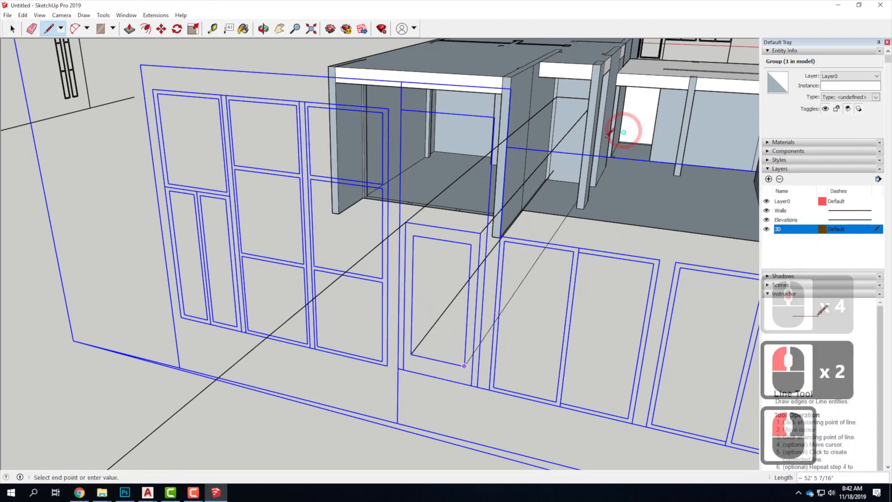
{"action": "mouse_move", "coordinate": [576, 168]}
{"action": "middle_mouse_down"}
{"action": "mouse_move", "coordinate": [584, 175]}
{"action": "mouse_move", "coordinate": [578, 157]}
{"action": "middle_mouse_up"}
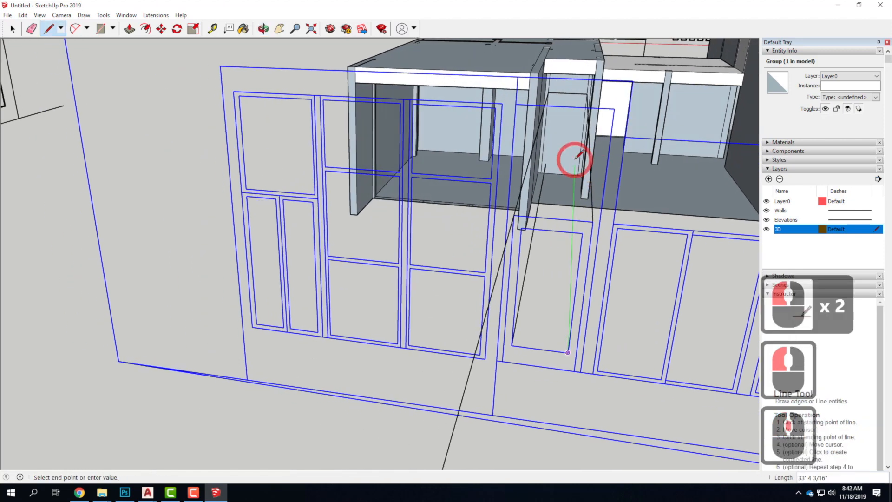
{"action": "left_click", "coordinate": [575, 165]}
{"action": "left_click", "coordinate": [546, 164]}
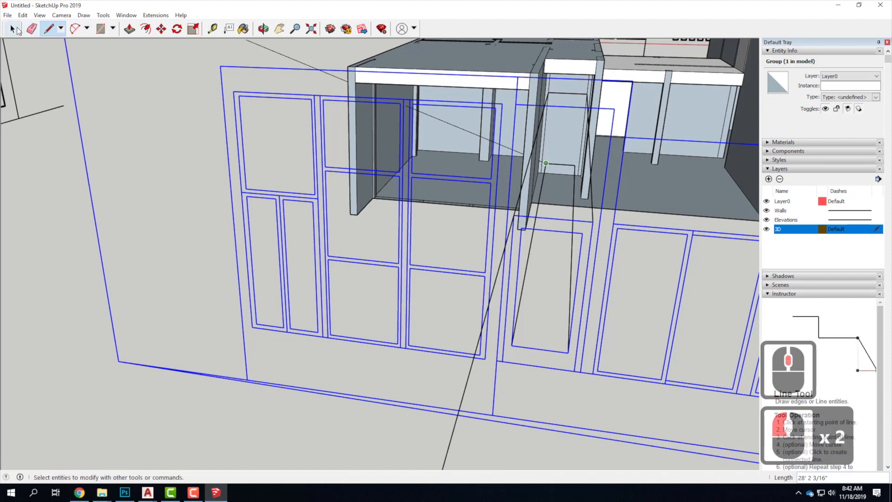
- Project the inner door panel's top-right corner onto the passage wall with a green-axis line about 31' 5" long
{"action": "left_click", "coordinate": [13, 30]}
{"action": "left_click", "coordinate": [559, 201]}
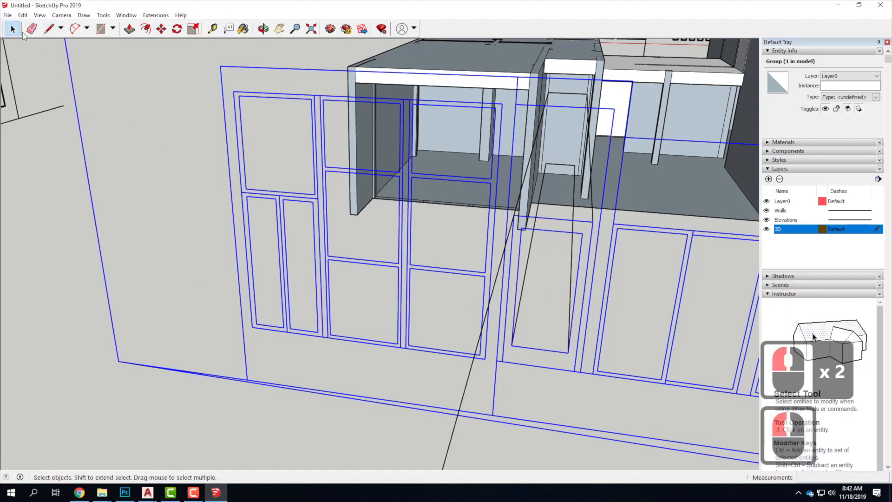
{"action": "left_click", "coordinate": [141, 57]}
{"action": "left_click", "coordinate": [586, 237]}
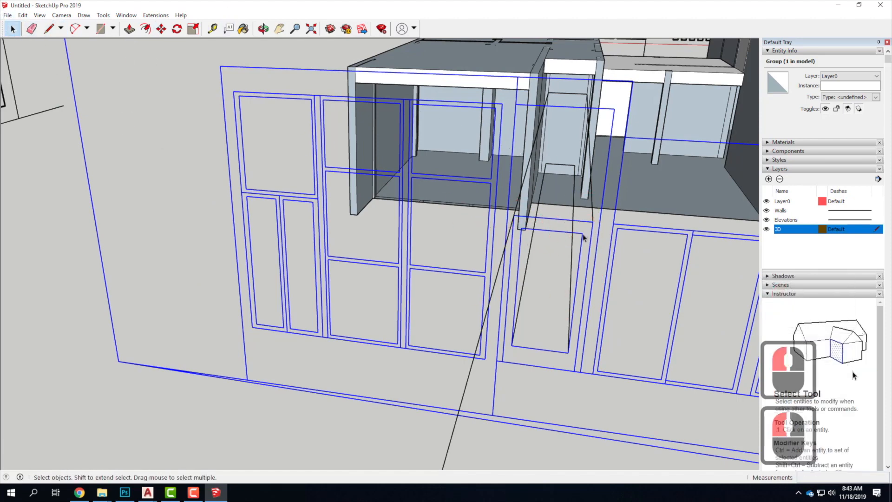
{"action": "key", "text": "l"}
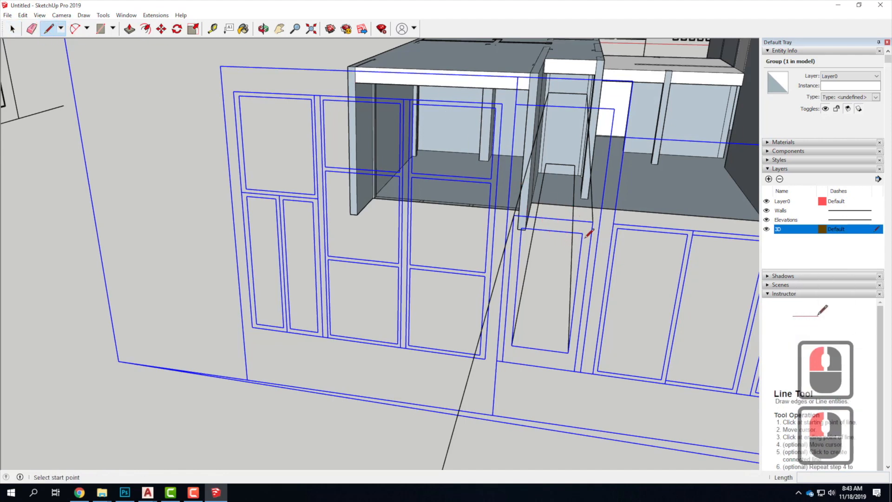
{"action": "left_click", "coordinate": [582, 234]}
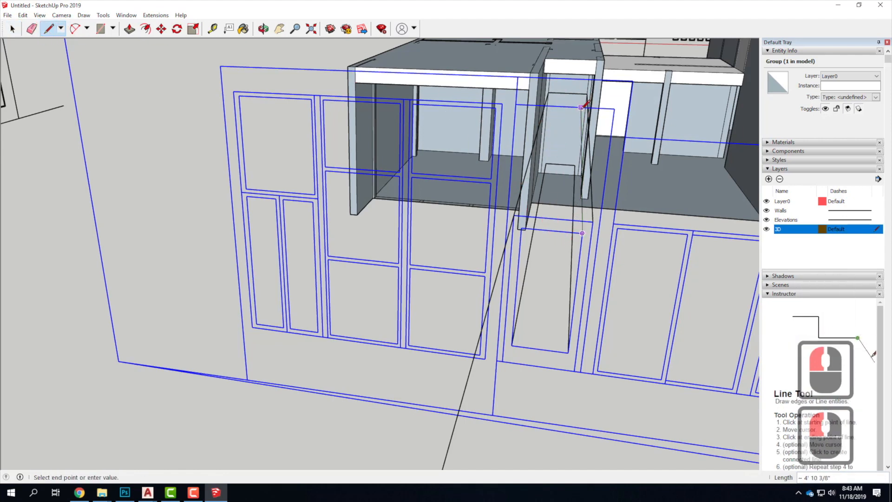
{"action": "scroll", "coordinate": [581, 107], "scroll_direction": "up", "scroll_amount": 5}
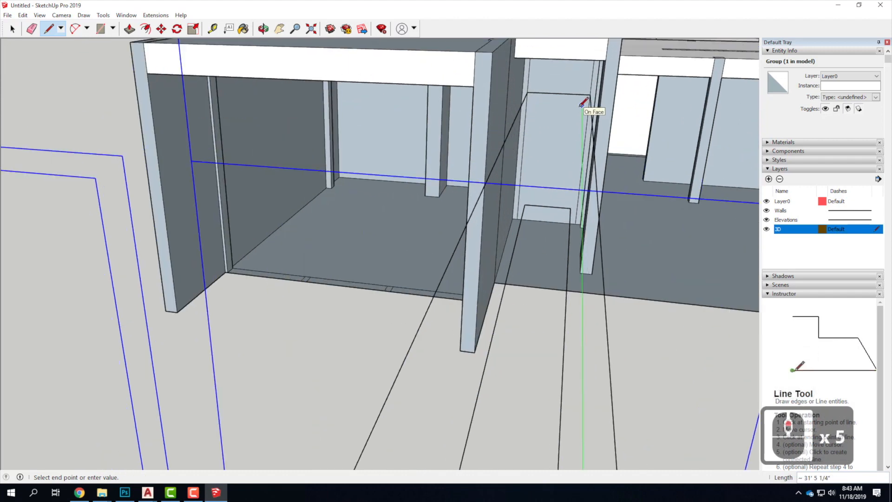
{"action": "left_click", "coordinate": [581, 105]}
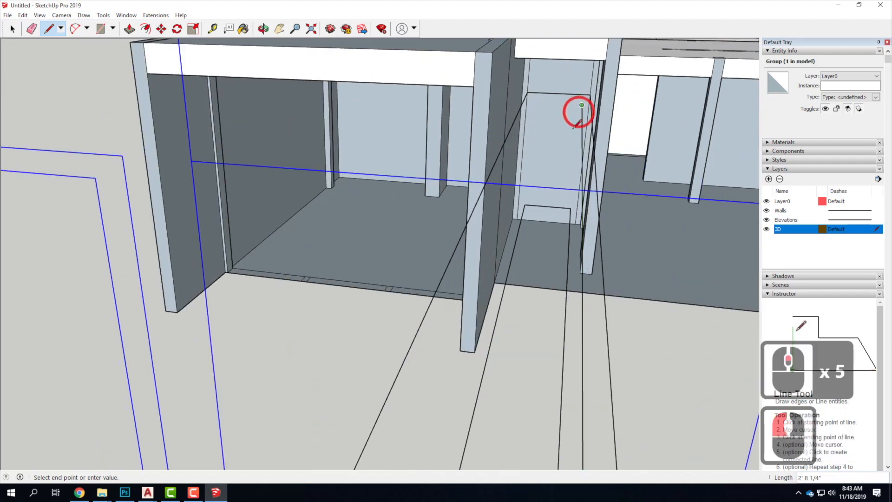
- Draw the inner door panel as a 5' 4" by 2' 4" rectangle on the passage wall between its projected bottom-left and top-right corners
{"action": "left_click", "coordinate": [103, 30]}
{"action": "left_click_drag", "start_coordinate": [525, 205], "coordinate": [582, 105]}
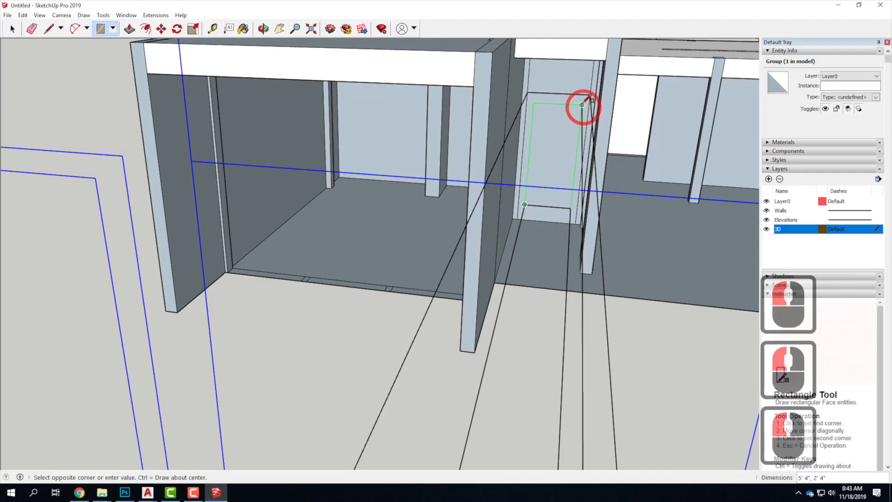
{"action": "left_click", "coordinate": [583, 104]}
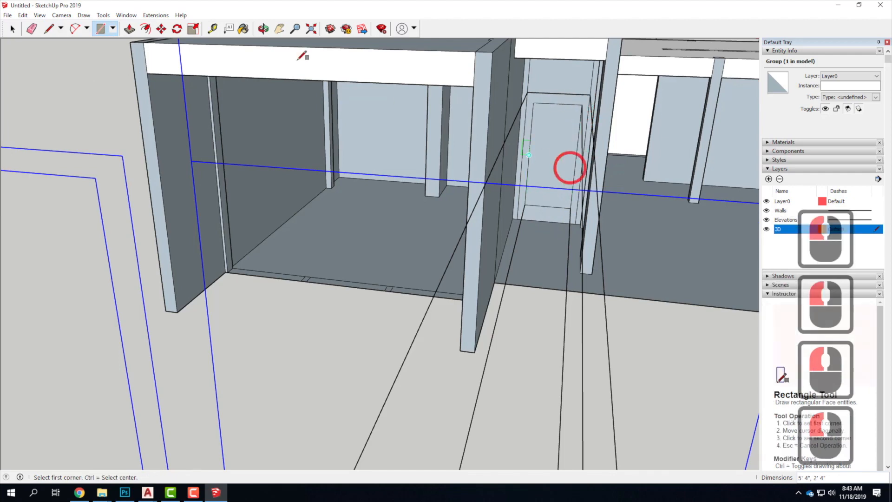
- Delete the projection lines running from the elevation to the door corners on the passage wall
{"action": "left_click", "coordinate": [47, 29]}
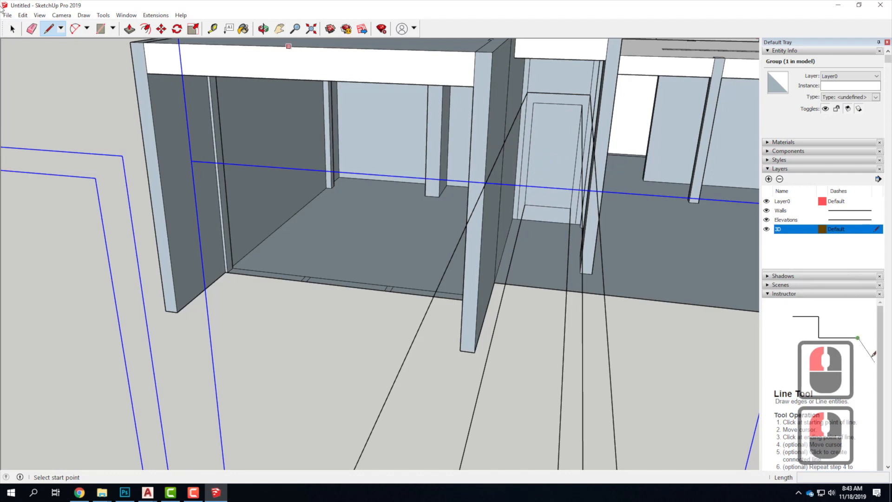
{"action": "left_click", "coordinate": [11, 30]}
{"action": "left_click", "coordinate": [549, 143]}
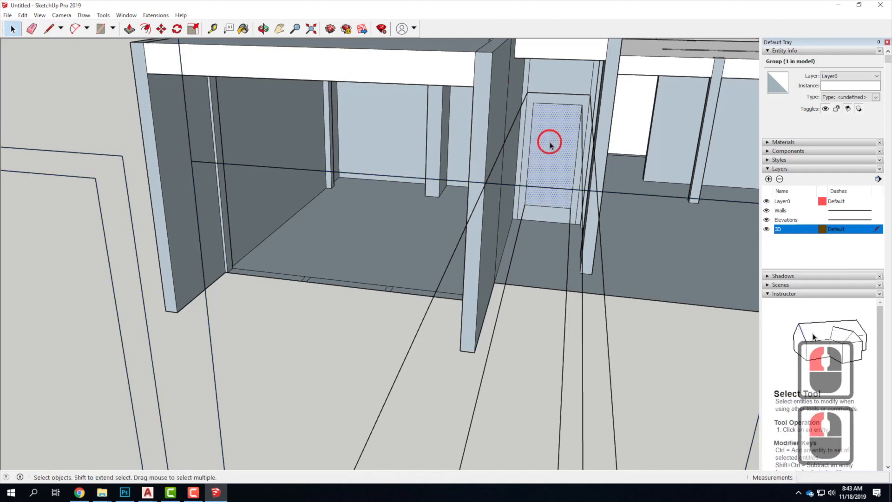
{"action": "left_click", "coordinate": [556, 98]}
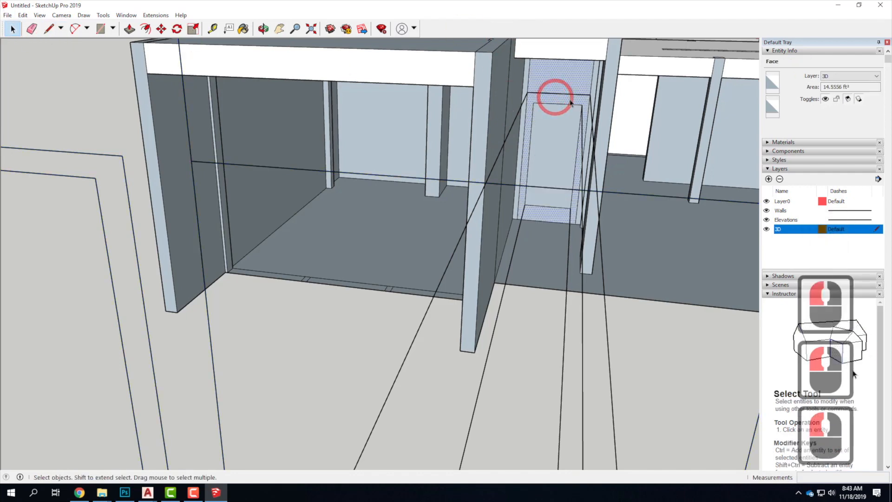
{"action": "left_click_drag", "start_coordinate": [631, 410], "coordinate": [319, 388]}
{"action": "key", "text": "Delete"}
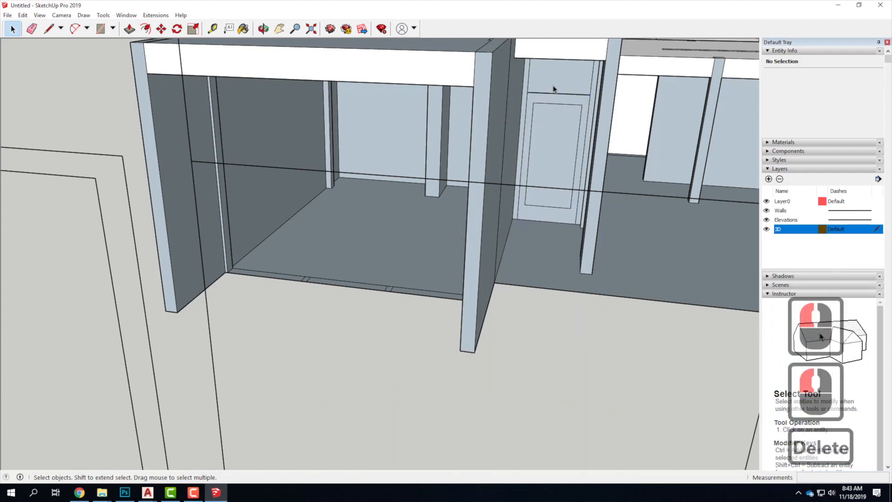
- Delete the door frame's projected horizontal top edge above the inner panel on the passage wall
{"action": "left_click", "coordinate": [554, 93]}
{"action": "left_click", "coordinate": [557, 95]}
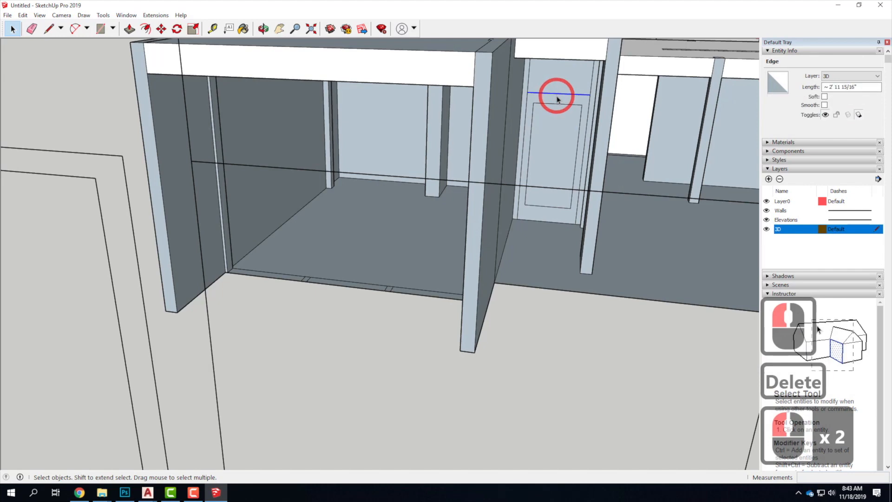
{"action": "key", "text": "Delete"}
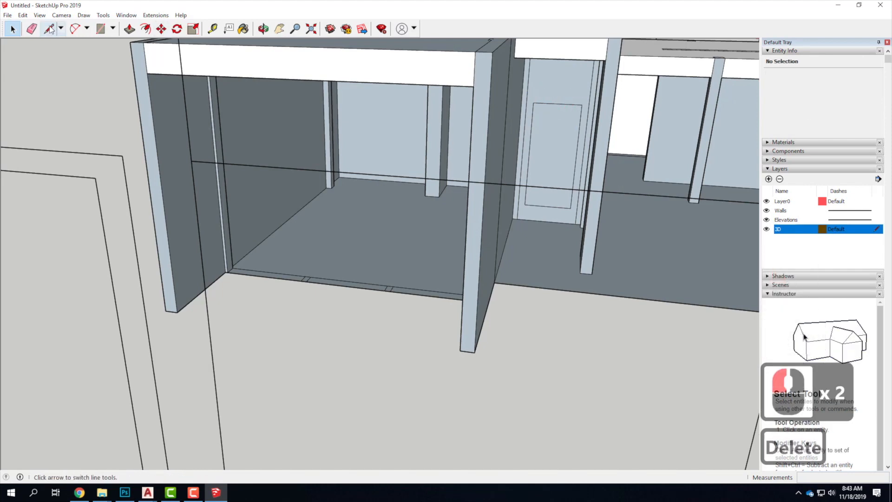
- Draw a 6'8" line up the door's left edge, starting from its bottom-left corner at the floor
{"action": "left_click", "coordinate": [698, 133]}
{"action": "scroll", "coordinate": [568, 104], "scroll_direction": "up", "scroll_amount": 6}
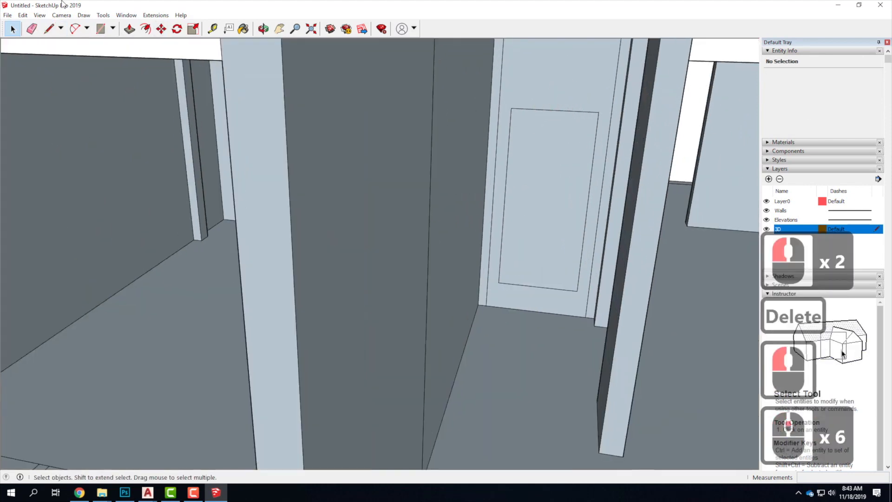
{"action": "left_click", "coordinate": [55, 29]}
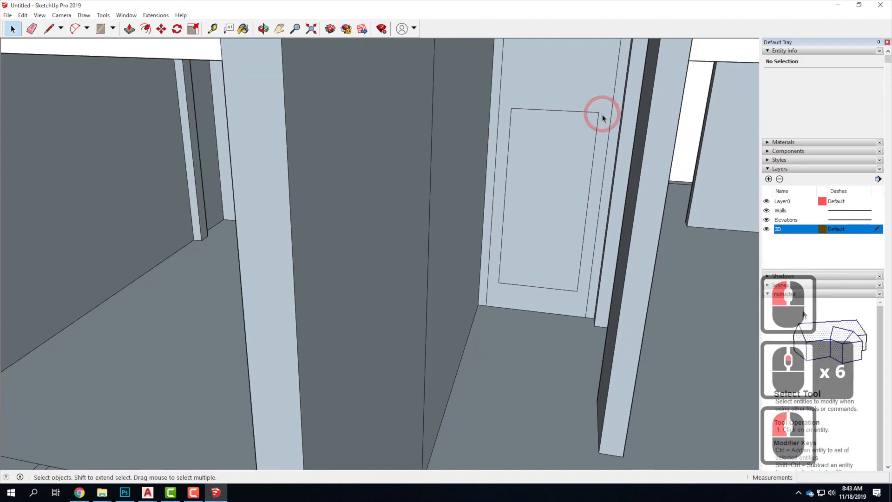
{"action": "left_click", "coordinate": [50, 30]}
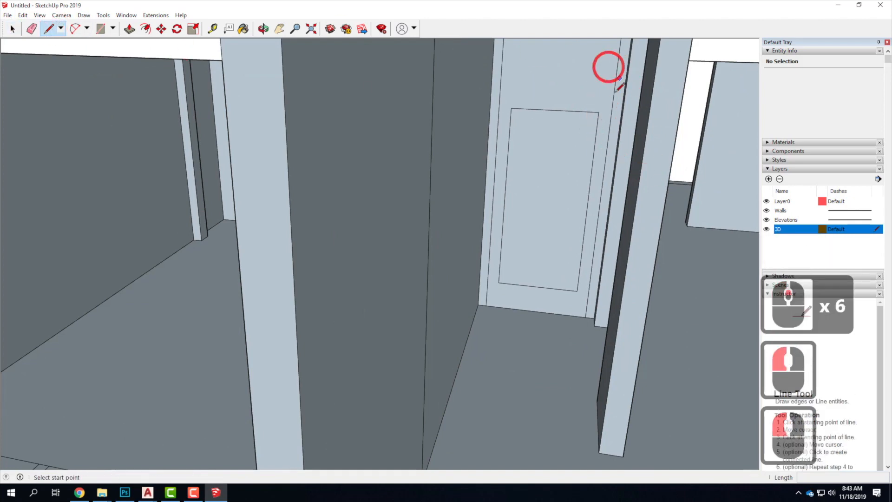
{"action": "left_click", "coordinate": [486, 305]}
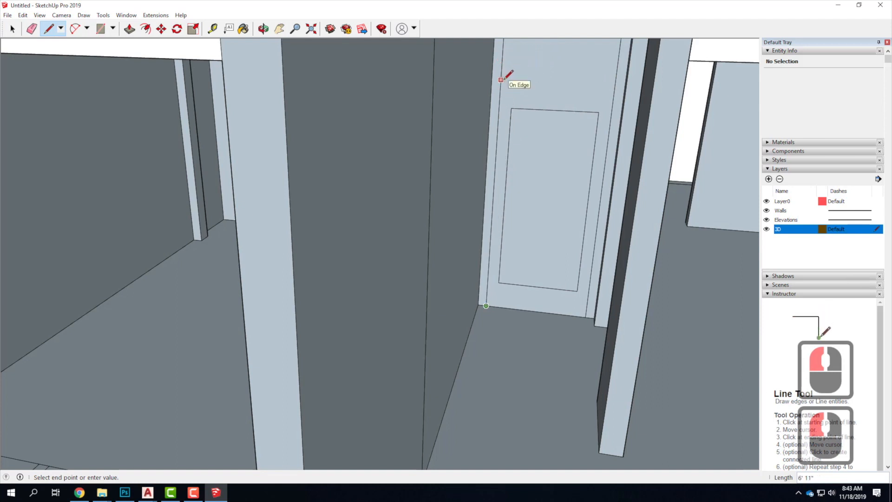
{"action": "type", "text": "6"}
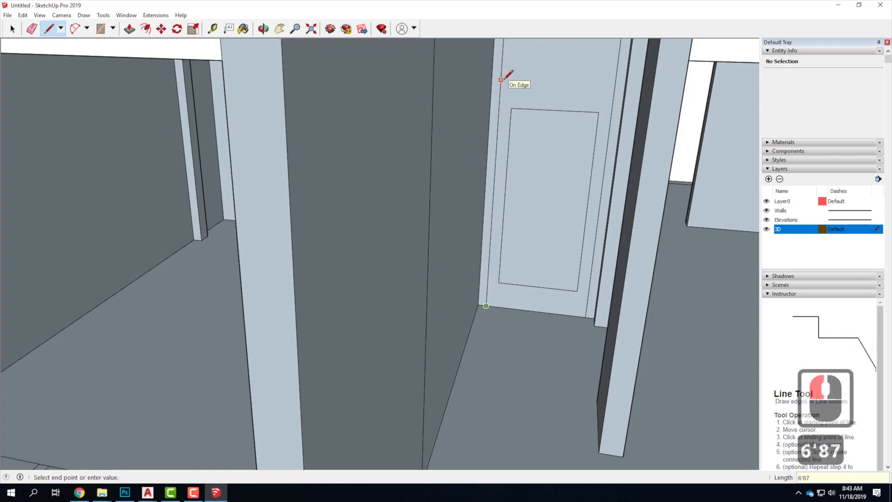
{"action": "type", "text": "'87"}
{"action": "key", "text": "BackSpace"}
{"action": "type", "text": "\""}
{"action": "key", "text": "Return"}
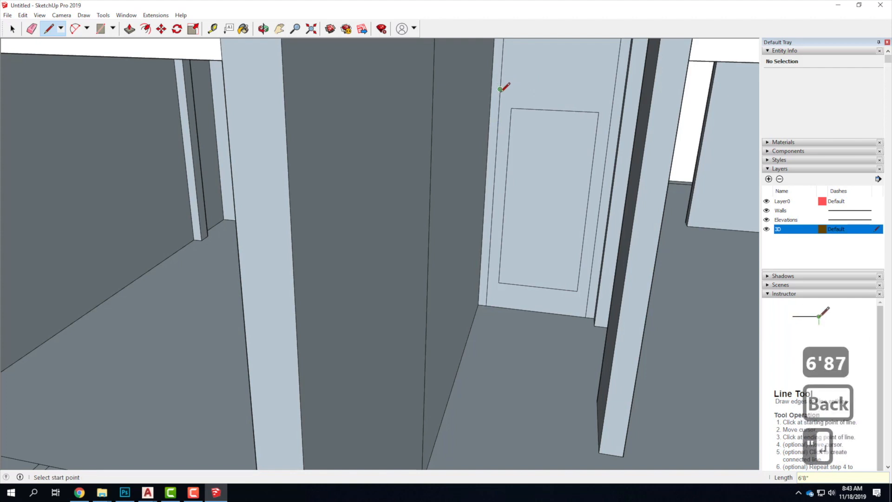
- Draw a 3' horizontal top edge for the door from the 6'8" endpoint across to its right edge
{"action": "left_click", "coordinate": [500, 89]}
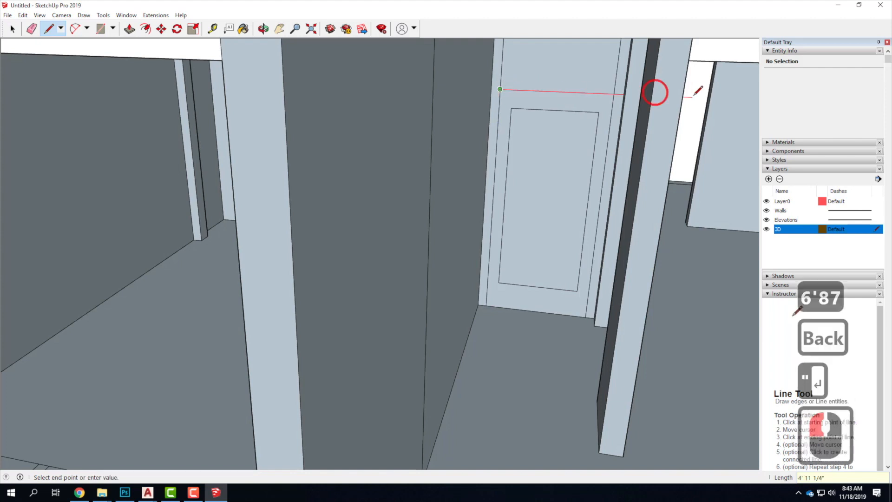
{"action": "left_click", "coordinate": [614, 93]}
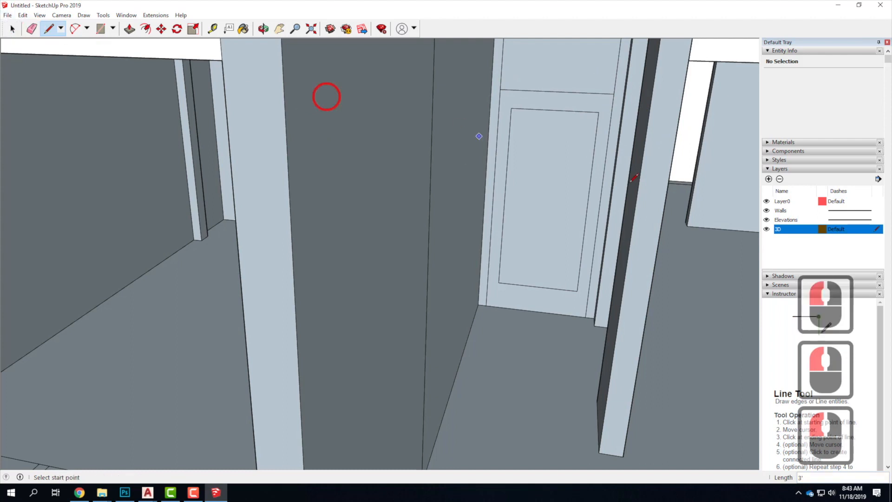
{"action": "left_click", "coordinate": [12, 28]}
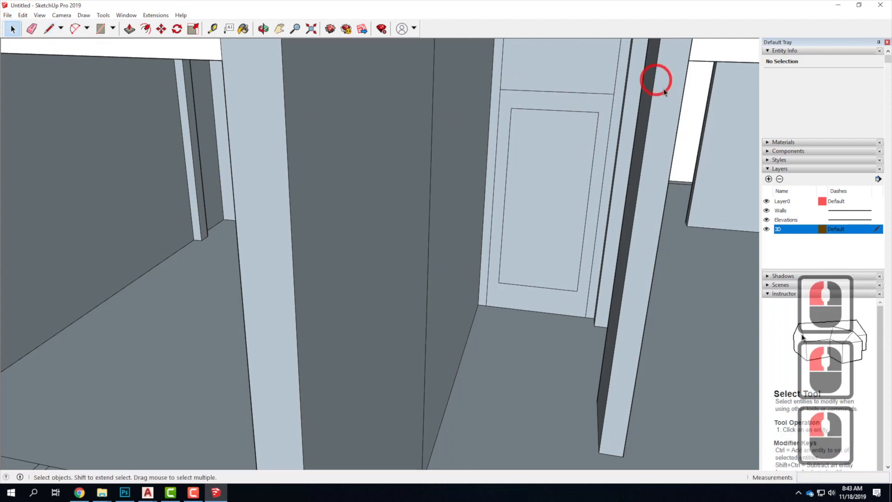
{"action": "left_click", "coordinate": [576, 100]}
{"action": "left_click", "coordinate": [536, 201]}
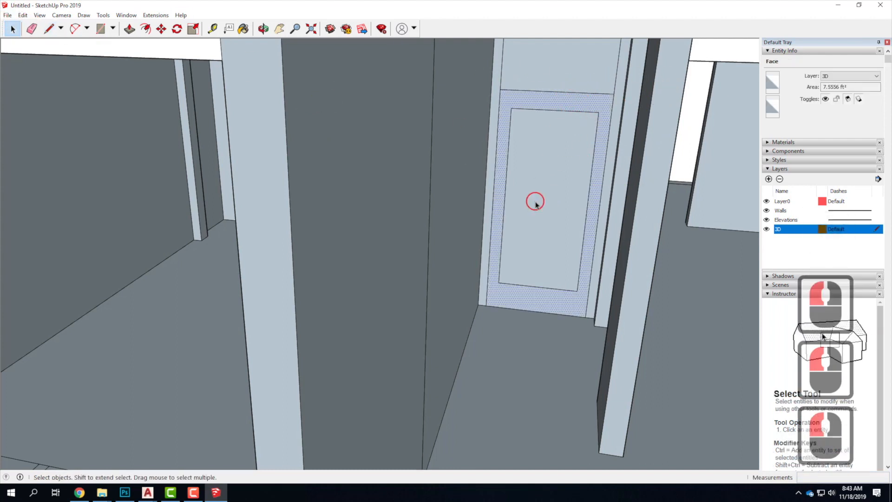
{"action": "scroll", "coordinate": [553, 200], "scroll_direction": "up", "scroll_amount": 2}
{"action": "middle_click_drag", "start_coordinate": [559, 205], "coordinate": [549, 252]}
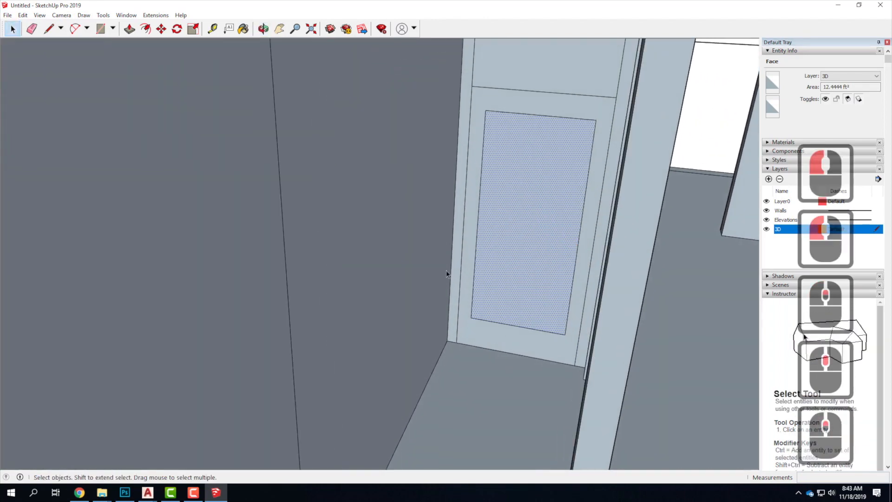
{"action": "left_click", "coordinate": [129, 28]}
{"action": "left_click", "coordinate": [448, 322]}
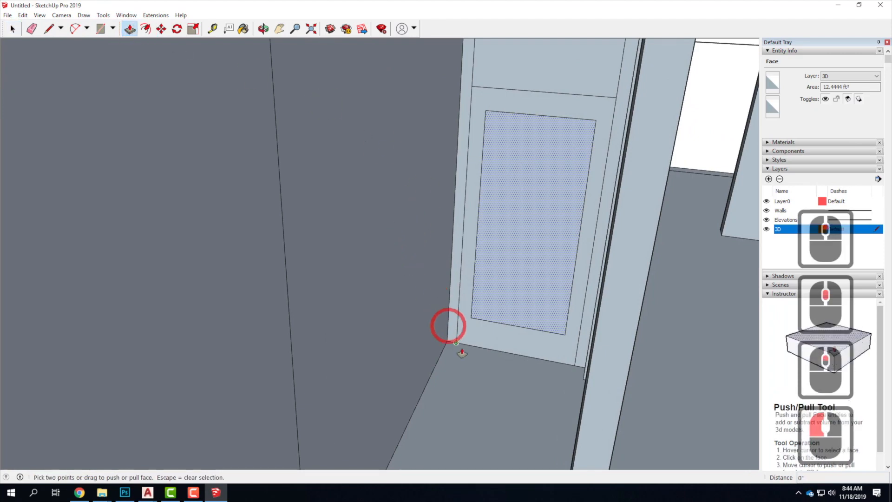
{"action": "left_click", "coordinate": [488, 333]}
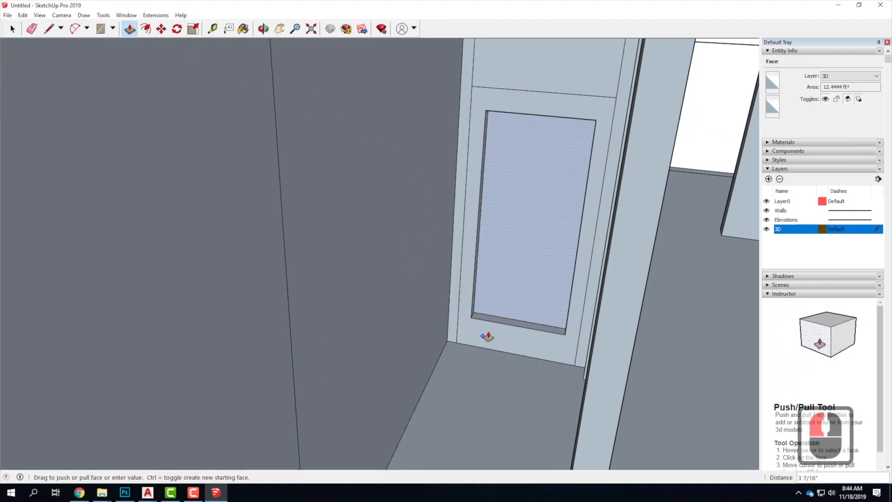
{"action": "key", "text": "ctrl+z"}
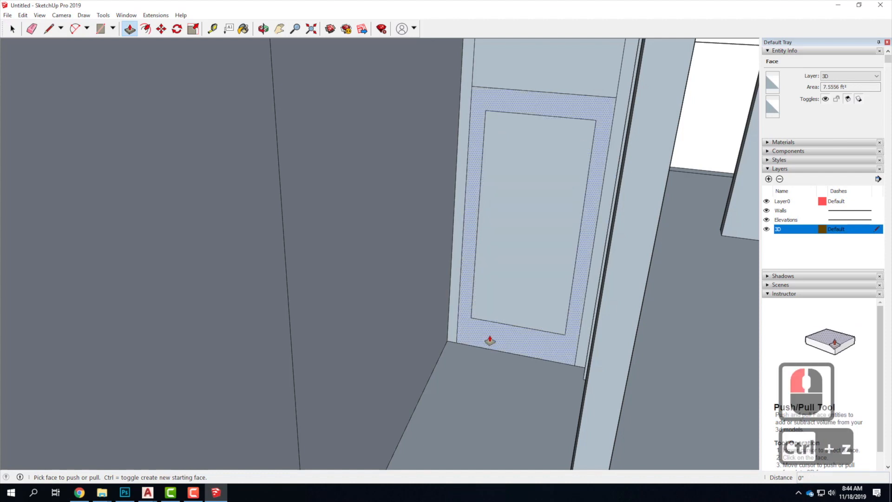
- Push the door's border face around the inner panel 1" into the wall
{"action": "left_click", "coordinate": [490, 341]}
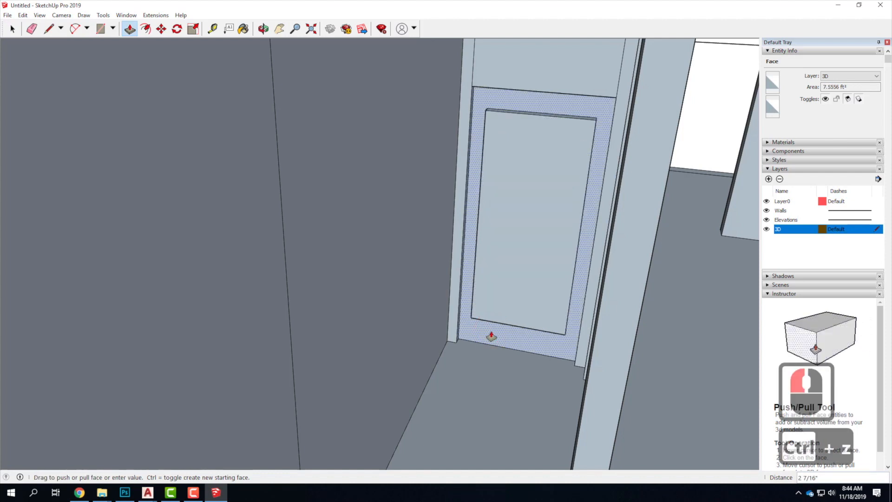
{"action": "type", "text": "1"}
{"action": "key", "text": "Return"}
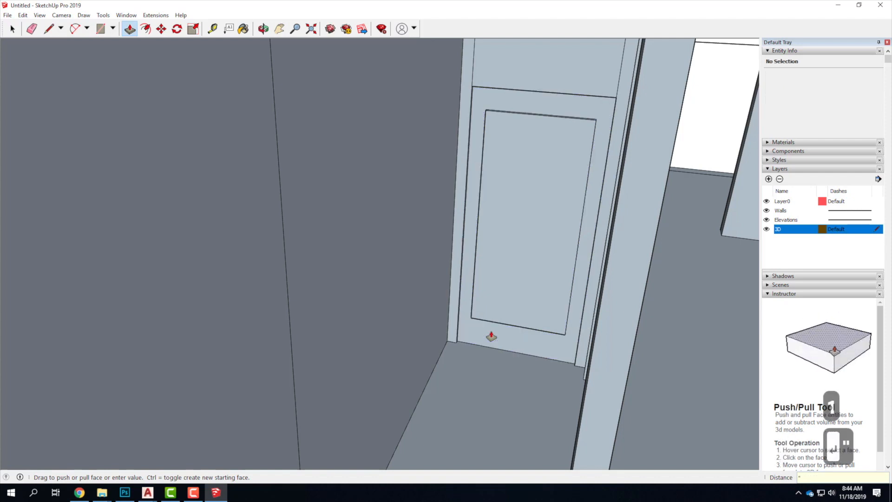
- Push the door's inner panel 1/2" inward and then a further 1" to recess it behind the door border
{"action": "left_click", "coordinate": [515, 305]}
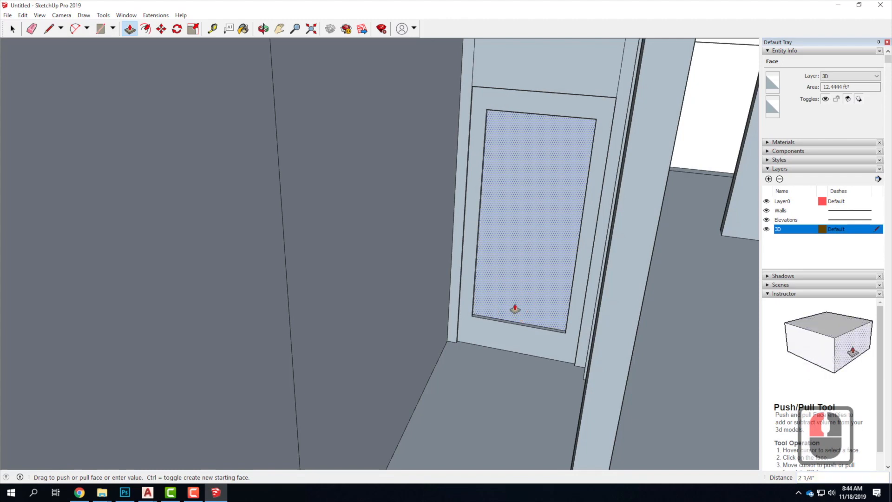
{"action": "type", "text": ".5"}
{"action": "key", "text": "Return"}
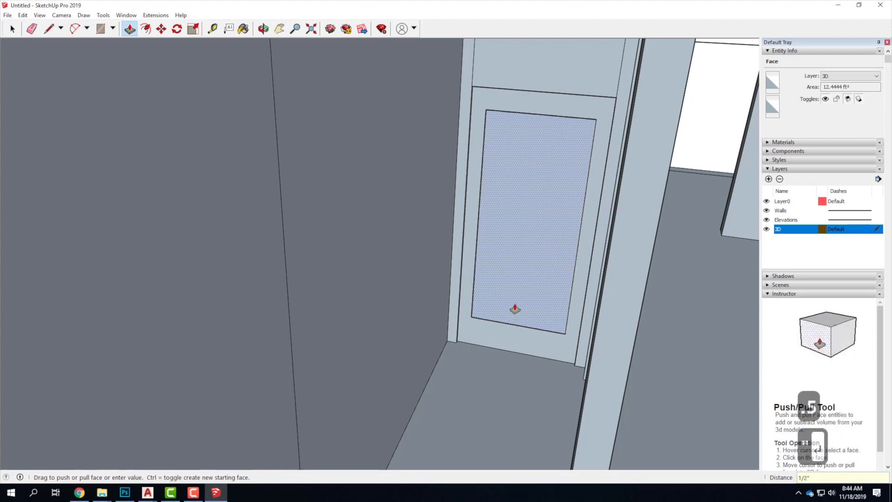
{"action": "scroll", "coordinate": [527, 344], "scroll_direction": "up", "scroll_amount": 14}
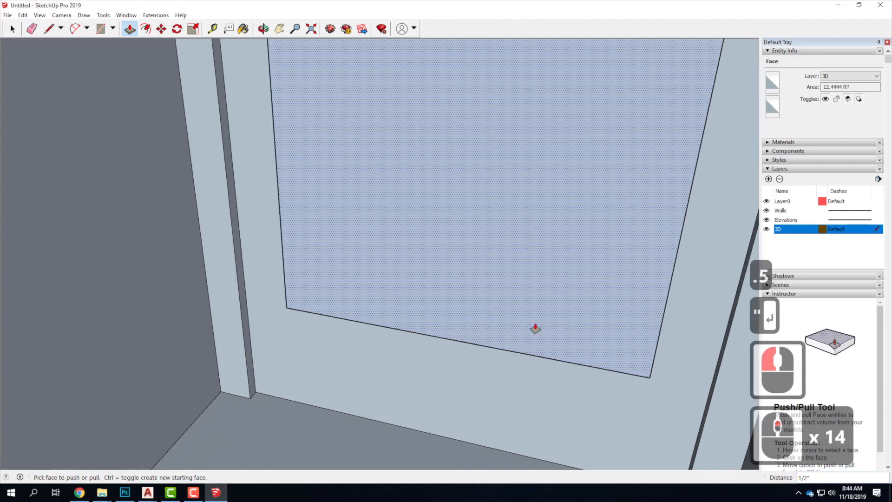
{"action": "left_click", "coordinate": [540, 319]}
{"action": "left_click_drag", "start_coordinate": [540, 319], "coordinate": [543, 304]}
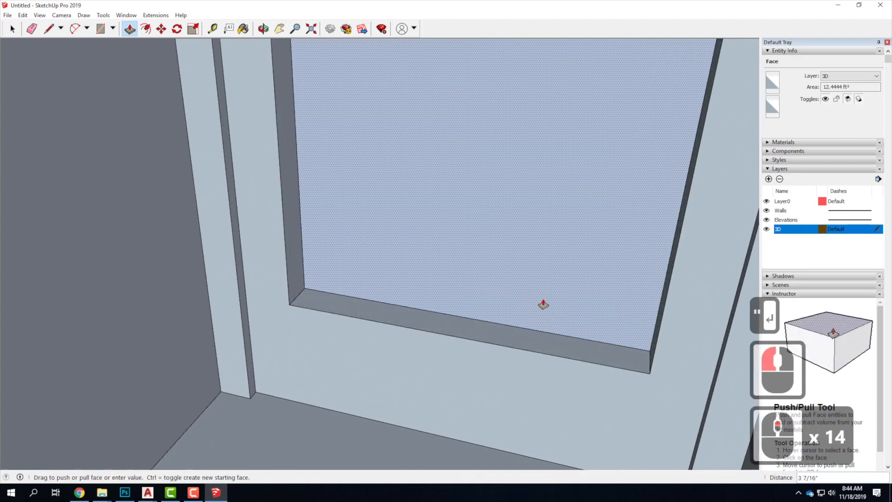
{"action": "type", "text": "1"}
{"action": "key", "text": "Return"}
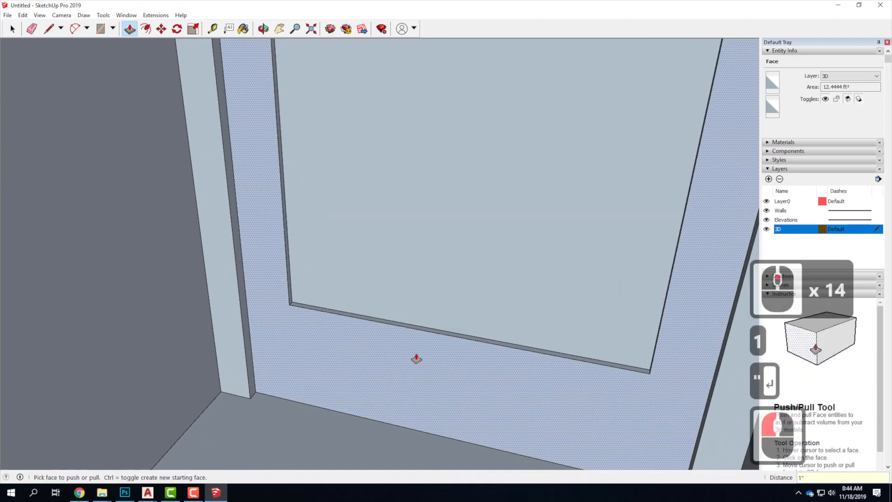
- Inspect the recessed door, the passage and the neighbouring walls from several angles
{"action": "scroll", "coordinate": [416, 358], "scroll_direction": "up", "scroll_amount": 17}
{"action": "mouse_move", "coordinate": [263, 313]}
{"action": "middle_mouse_down"}
{"action": "mouse_move", "coordinate": [367, 307]}
{"action": "mouse_move", "coordinate": [298, 315]}
{"action": "mouse_move", "coordinate": [309, 404]}
{"action": "middle_mouse_up"}
{"action": "scroll", "coordinate": [309, 404], "scroll_direction": "up", "scroll_amount": 5}
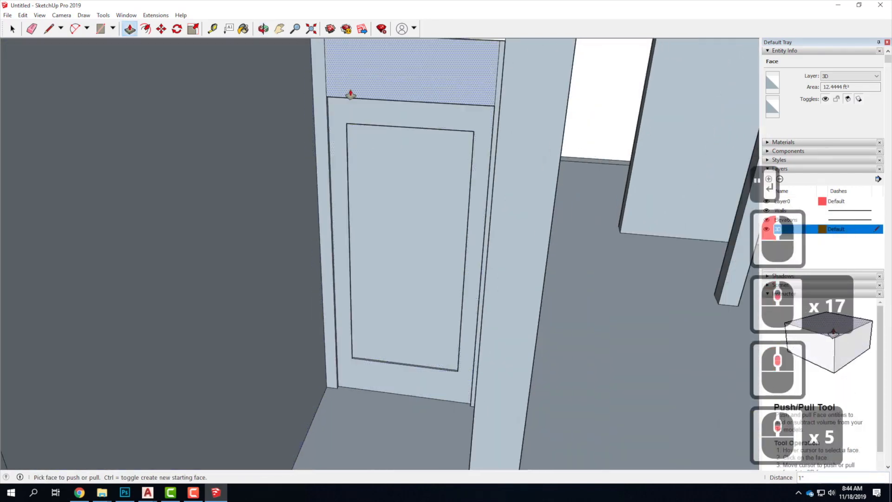
{"action": "scroll", "coordinate": [467, 215], "scroll_direction": "down", "scroll_amount": 4}
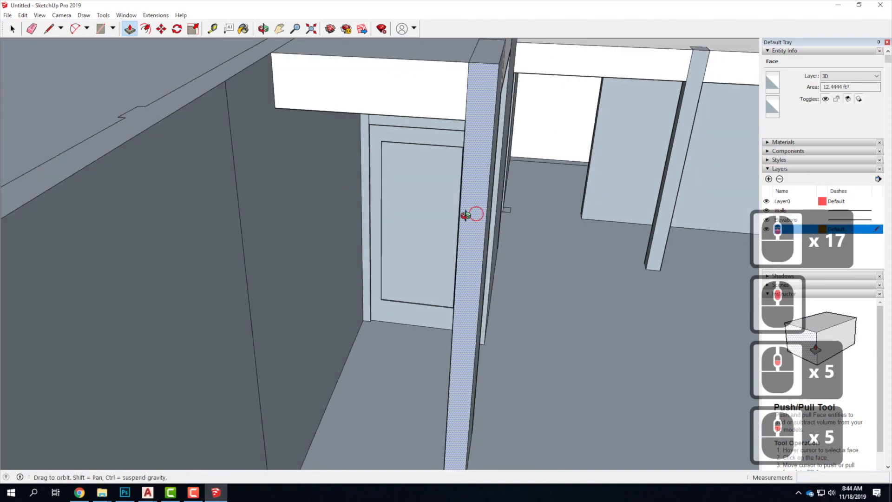
{"action": "scroll", "coordinate": [467, 215], "scroll_direction": "down", "scroll_amount": 1}
{"action": "scroll", "coordinate": [257, 255], "scroll_direction": "up", "scroll_amount": 2}
{"action": "scroll", "coordinate": [433, 185], "scroll_direction": "up", "scroll_amount": 2}
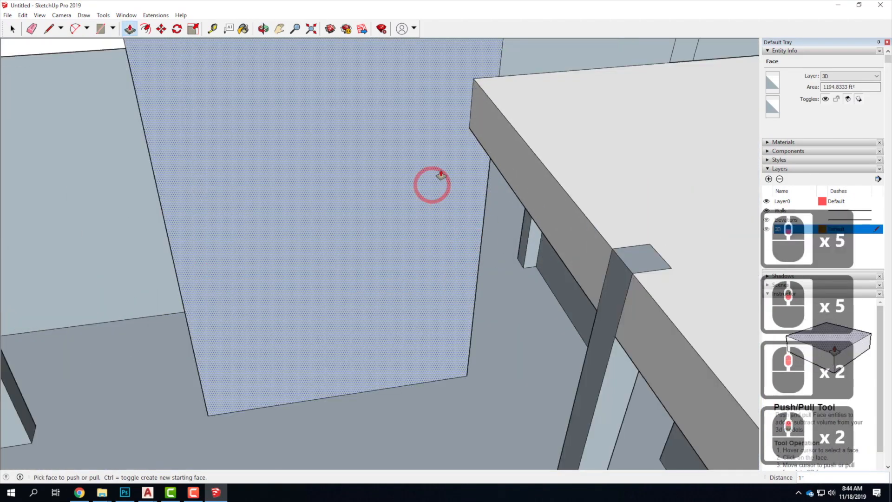
{"action": "scroll", "coordinate": [441, 176], "scroll_direction": "up", "scroll_amount": 4}
{"action": "middle_click_drag", "start_coordinate": [468, 243], "coordinate": [257, 224]}
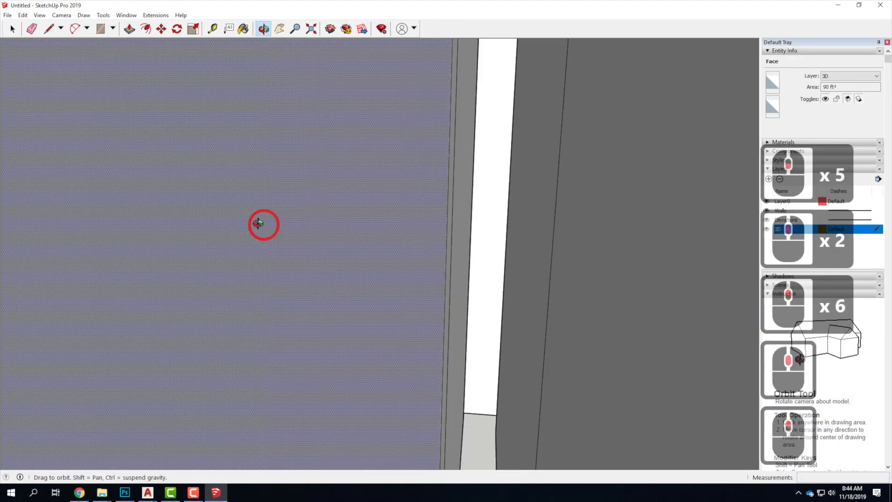
{"action": "key", "text": "p"}
{"action": "scroll", "coordinate": [345, 255], "scroll_direction": "up", "scroll_amount": 20}
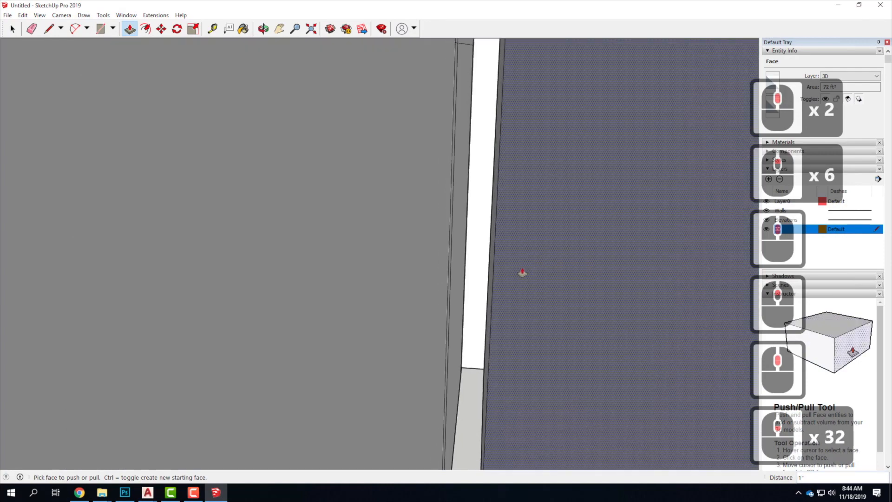
{"action": "scroll", "coordinate": [524, 273], "scroll_direction": "up", "scroll_amount": 20}
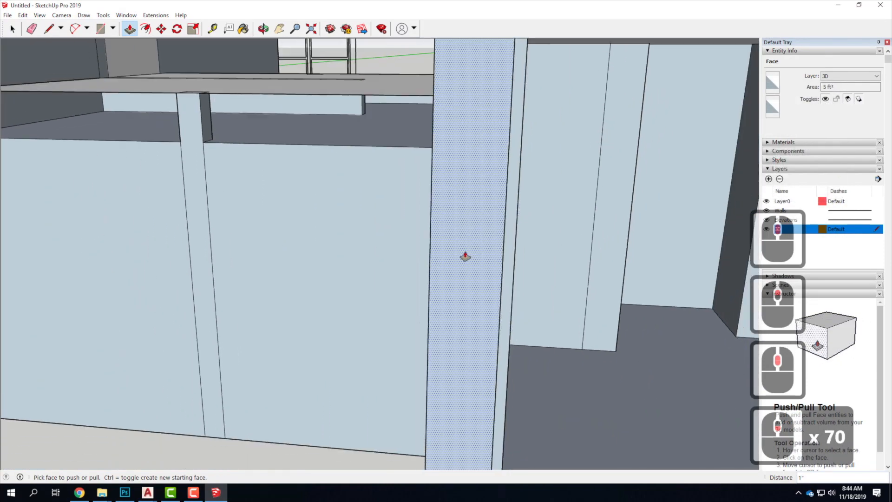
- Pull the border face around the inner panel on the door's reverse side 1" outward
{"action": "scroll", "coordinate": [465, 257], "scroll_direction": "down", "scroll_amount": 12}
{"action": "mouse_move", "coordinate": [434, 255]}
{"action": "middle_mouse_down"}
{"action": "mouse_move", "coordinate": [419, 251]}
{"action": "mouse_move", "coordinate": [428, 257]}
{"action": "middle_mouse_up"}
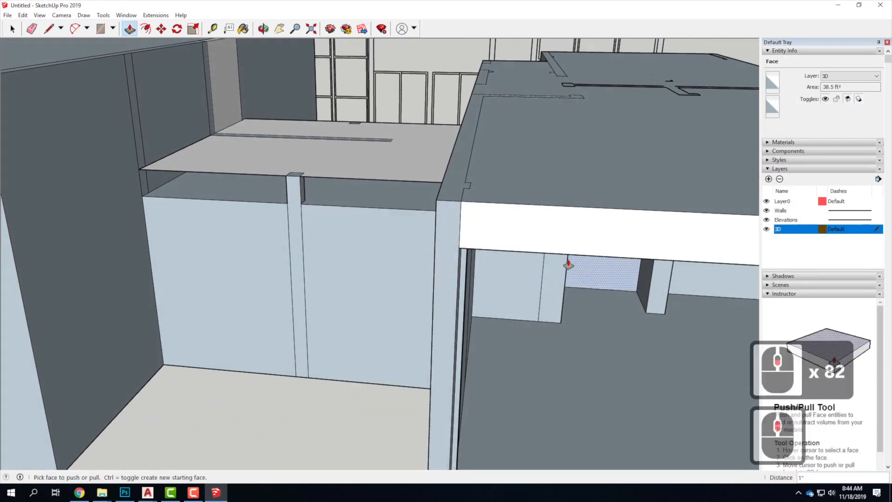
{"action": "middle_click_drag", "start_coordinate": [568, 264], "coordinate": [518, 239]}
{"action": "scroll", "coordinate": [528, 412], "scroll_direction": "down", "scroll_amount": 5}
{"action": "scroll", "coordinate": [521, 378], "scroll_direction": "up", "scroll_amount": 15}
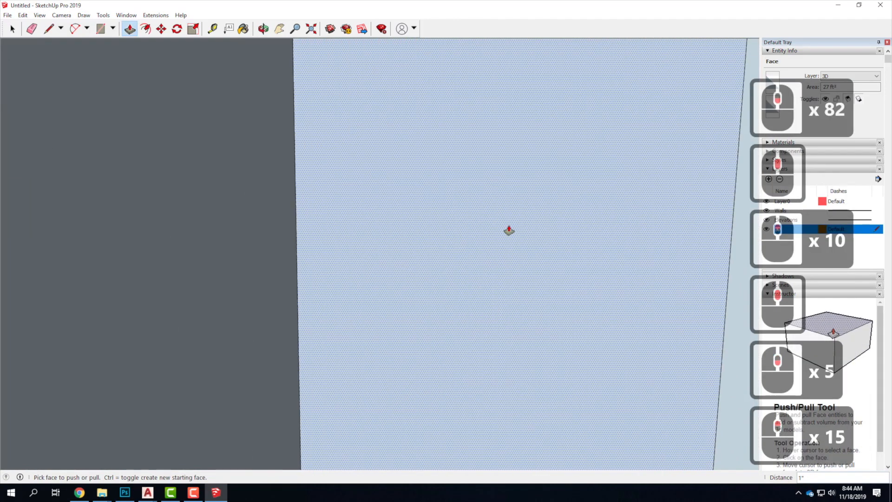
{"action": "scroll", "coordinate": [509, 229], "scroll_direction": "up", "scroll_amount": 16}
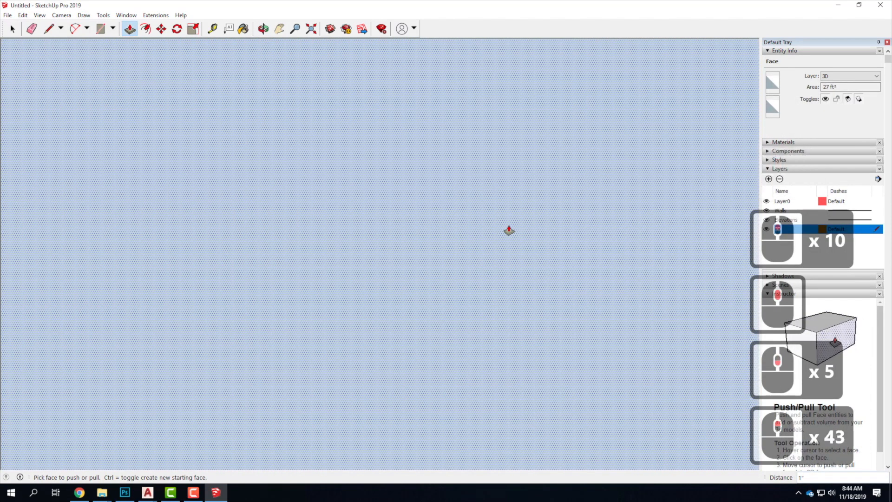
{"action": "scroll", "coordinate": [509, 229], "scroll_direction": "up", "scroll_amount": 20}
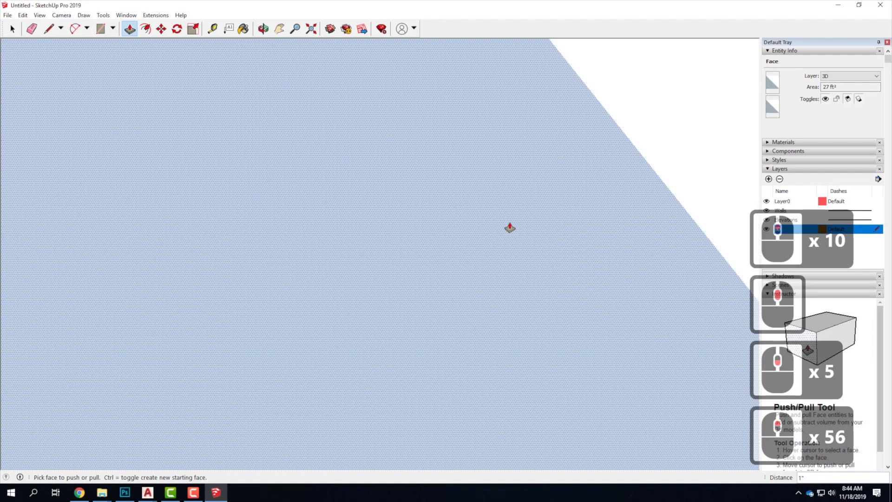
{"action": "scroll", "coordinate": [510, 228], "scroll_direction": "down", "scroll_amount": 6}
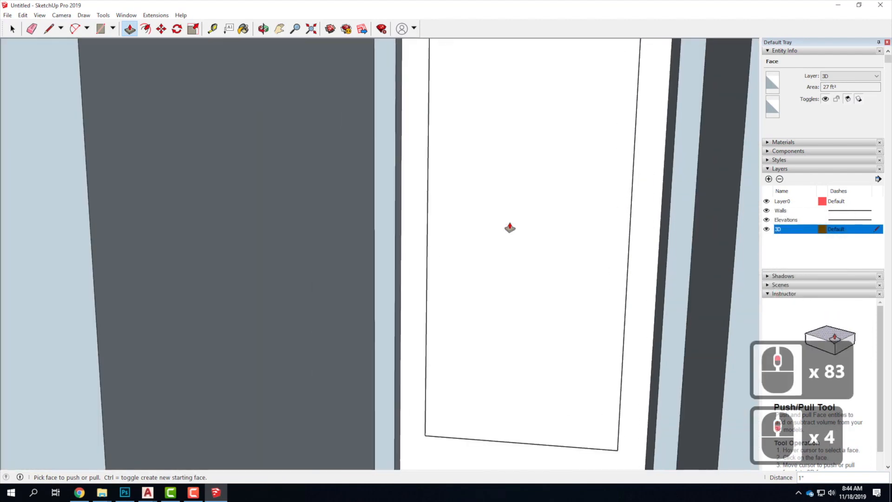
{"action": "scroll", "coordinate": [510, 228], "scroll_direction": "up", "scroll_amount": 2}
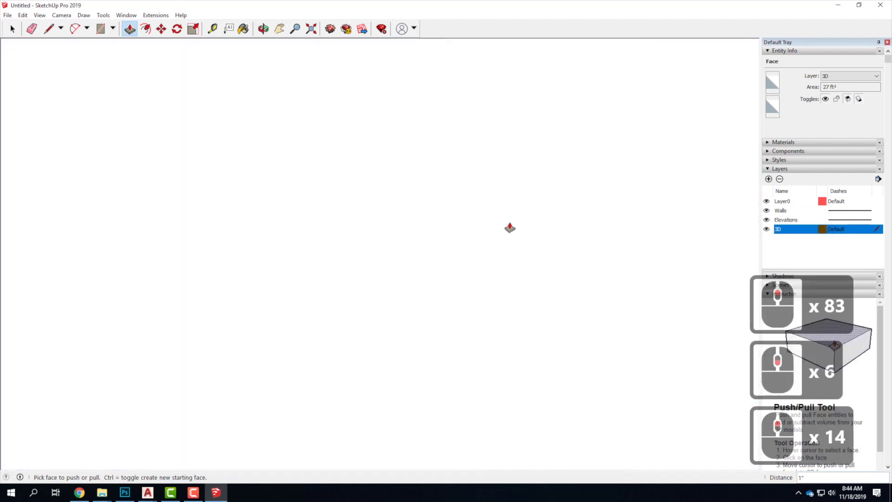
{"action": "scroll", "coordinate": [510, 228], "scroll_direction": "up", "scroll_amount": 7}
{"action": "middle_click_drag", "start_coordinate": [480, 233], "coordinate": [458, 257]}
{"action": "key", "text": "p"}
{"action": "scroll", "coordinate": [448, 237], "scroll_direction": "up", "scroll_amount": 7}
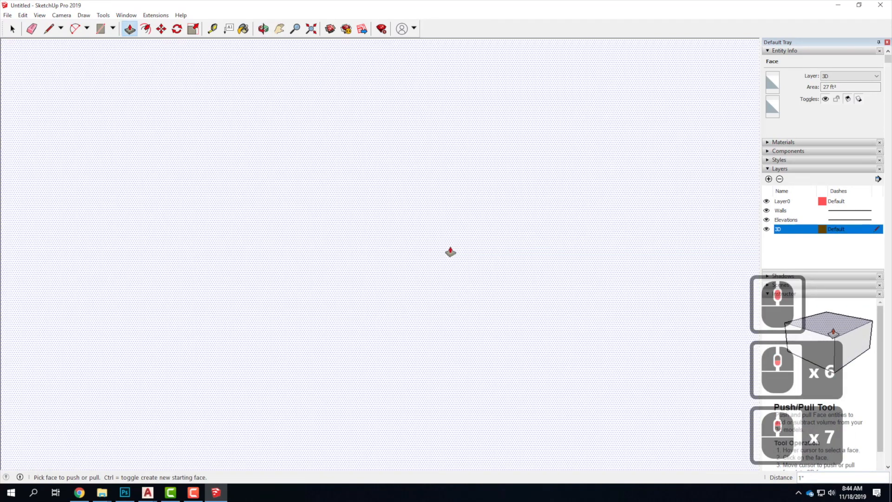
{"action": "scroll", "coordinate": [458, 255], "scroll_direction": "down", "scroll_amount": 7}
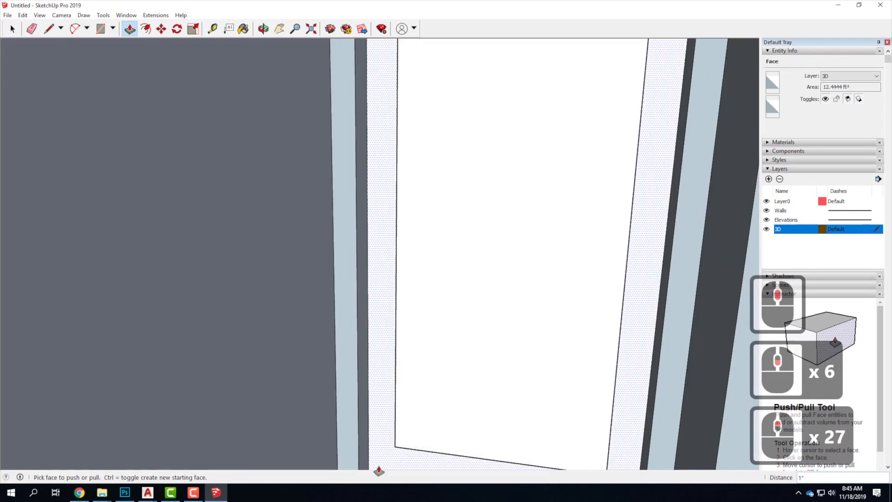
{"action": "left_click", "coordinate": [388, 449]}
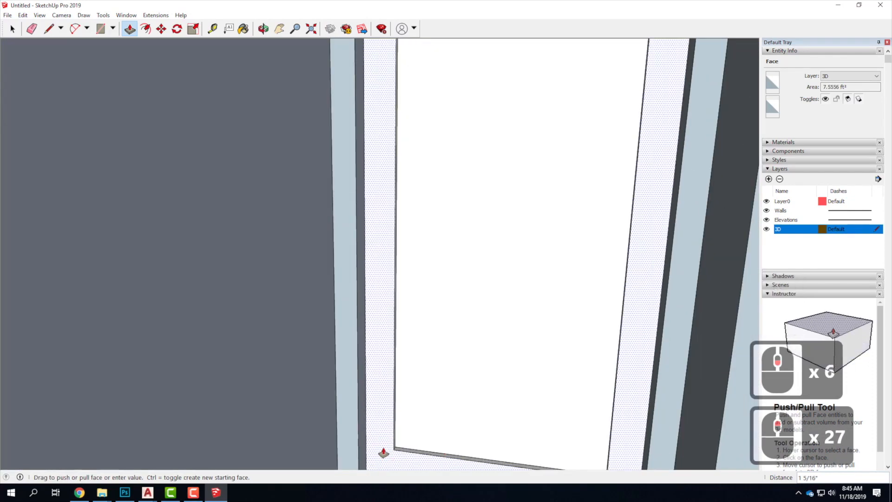
{"action": "type", "text": "1\""}
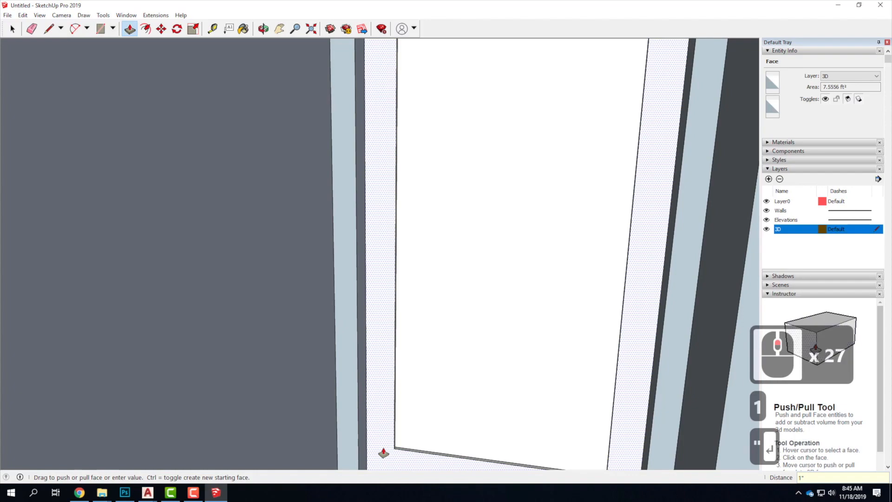
{"action": "key", "text": "Return"}
{"action": "scroll", "coordinate": [434, 354], "scroll_direction": "up", "scroll_amount": 12}
{"action": "key", "text": "Escape"}
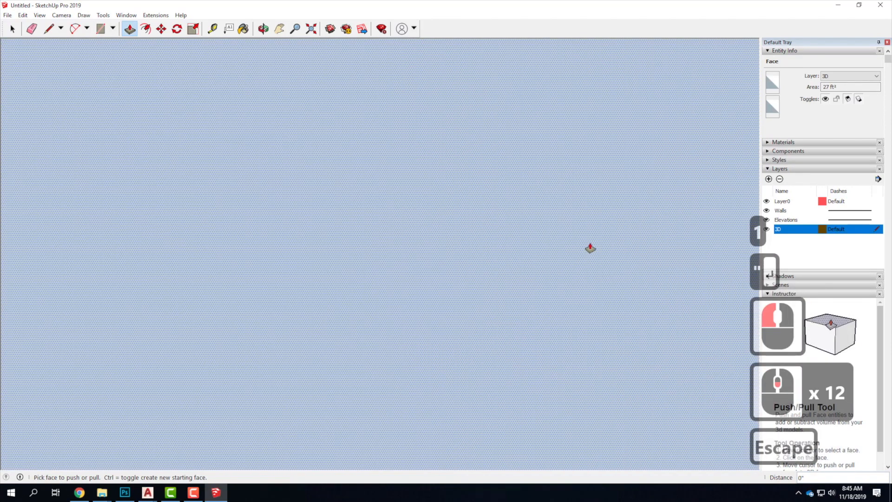
- Delete the two vertical wall edges above the door on either side of its frame
{"action": "scroll", "coordinate": [587, 258], "scroll_direction": "down", "scroll_amount": 4}
{"action": "middle_click_drag", "start_coordinate": [674, 218], "coordinate": [375, 361]}
{"action": "scroll", "coordinate": [372, 360], "scroll_direction": "up", "scroll_amount": 20}
{"action": "scroll", "coordinate": [377, 358], "scroll_direction": "up", "scroll_amount": 20}
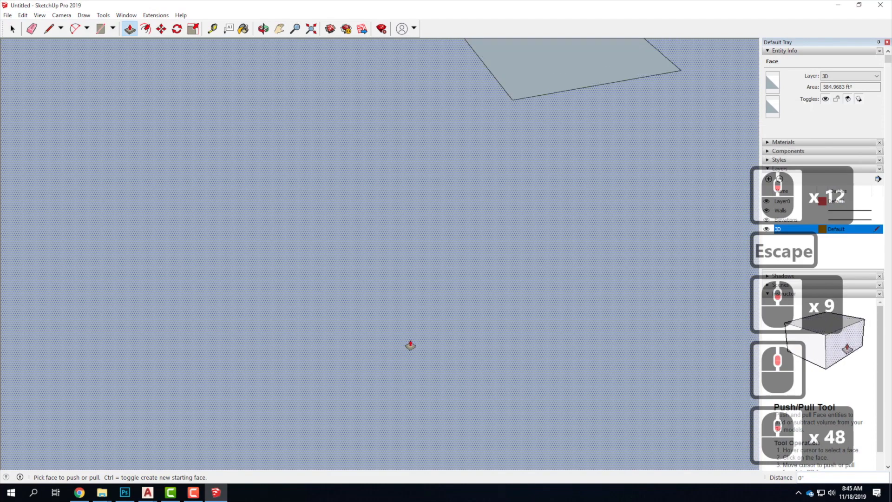
{"action": "scroll", "coordinate": [420, 346], "scroll_direction": "down", "scroll_amount": 12}
{"action": "middle_click_drag", "start_coordinate": [591, 361], "coordinate": [271, 227]}
{"action": "key", "text": "p"}
{"action": "scroll", "coordinate": [293, 328], "scroll_direction": "up", "scroll_amount": 9}
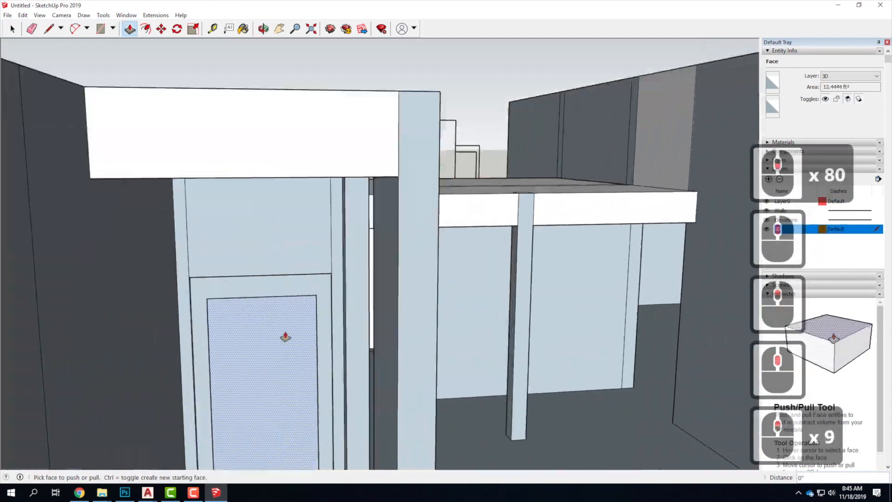
{"action": "left_click", "coordinate": [13, 28]}
{"action": "left_click", "coordinate": [184, 238]}
{"action": "key", "text": "Delete"}
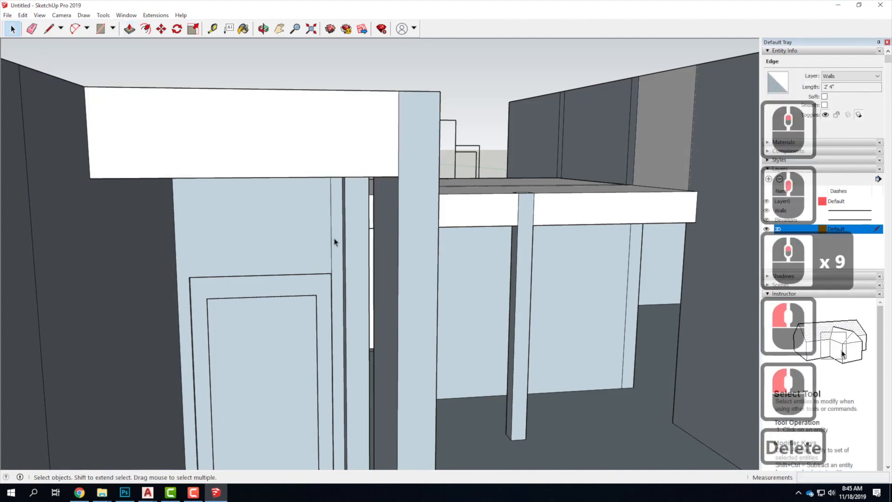
{"action": "left_click", "coordinate": [331, 240]}
{"action": "key", "text": "Delete"}
- Paint the door's inner panel with the Translucent Glass Blue material from the Glass and Mirrors collection
{"action": "scroll", "coordinate": [329, 238], "scroll_direction": "down", "scroll_amount": 11}
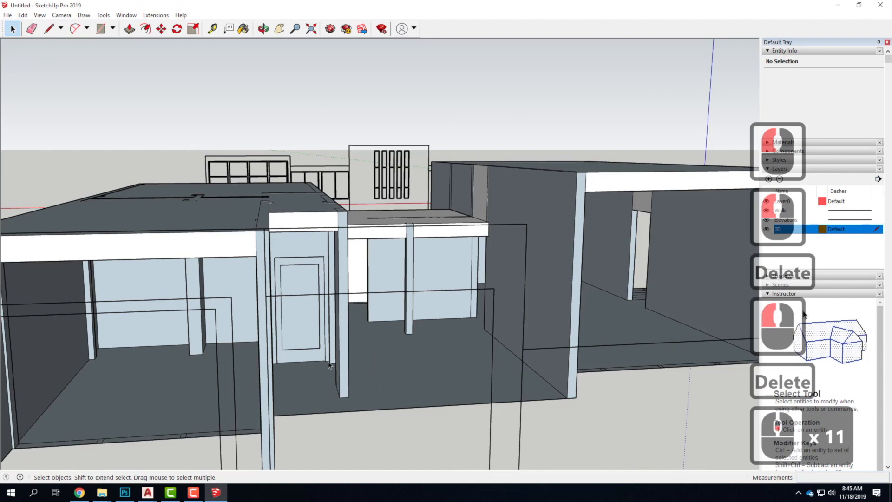
{"action": "middle_click_drag", "start_coordinate": [308, 325], "coordinate": [285, 330]}
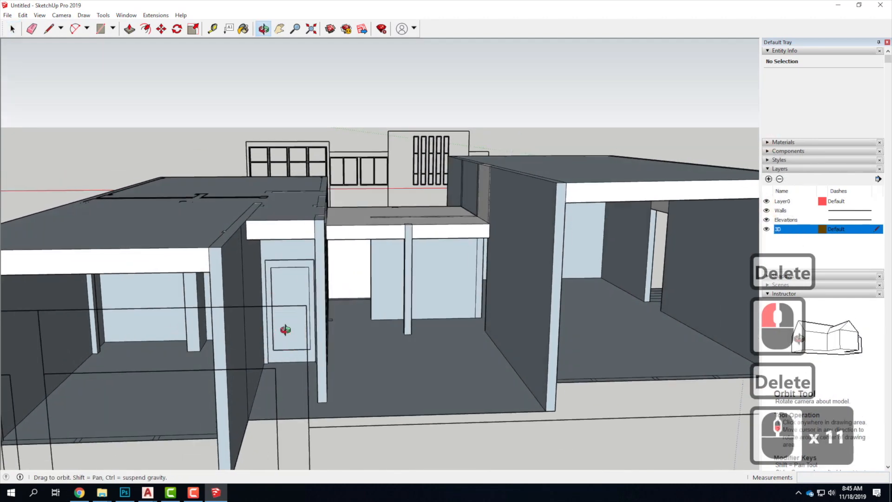
{"action": "left_click", "coordinate": [290, 287]}
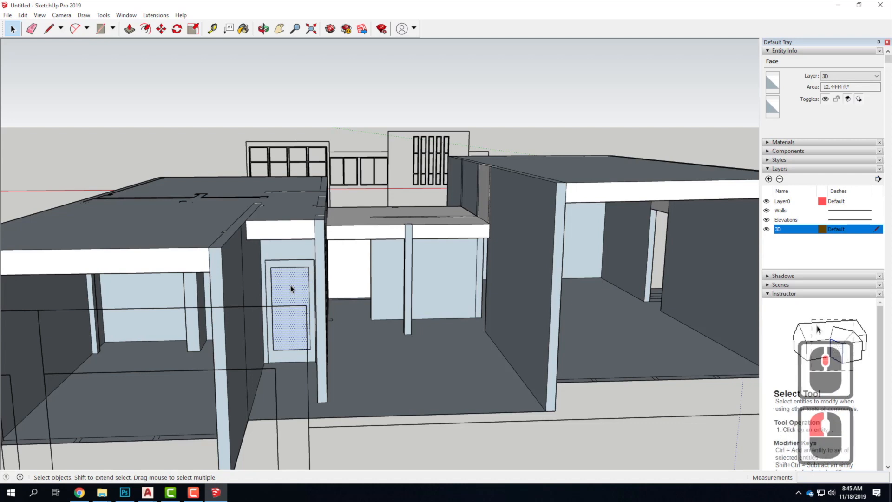
{"action": "left_click", "coordinate": [769, 143]}
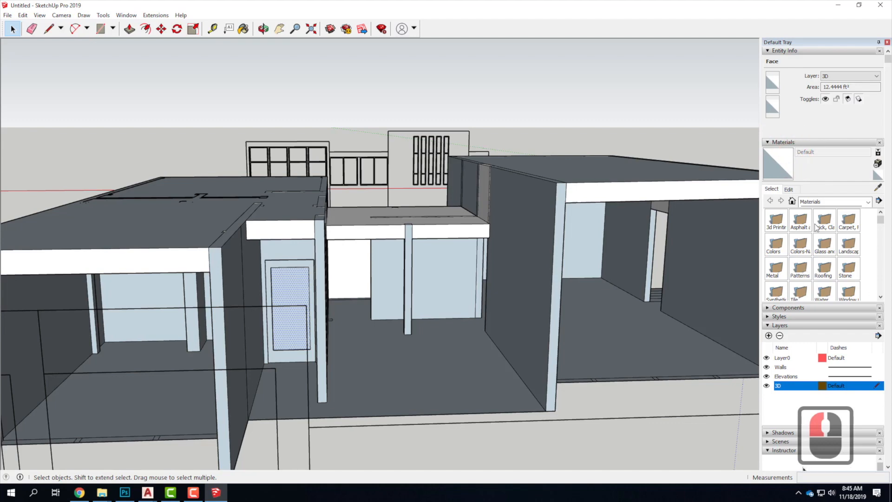
{"action": "left_click", "coordinate": [834, 244]}
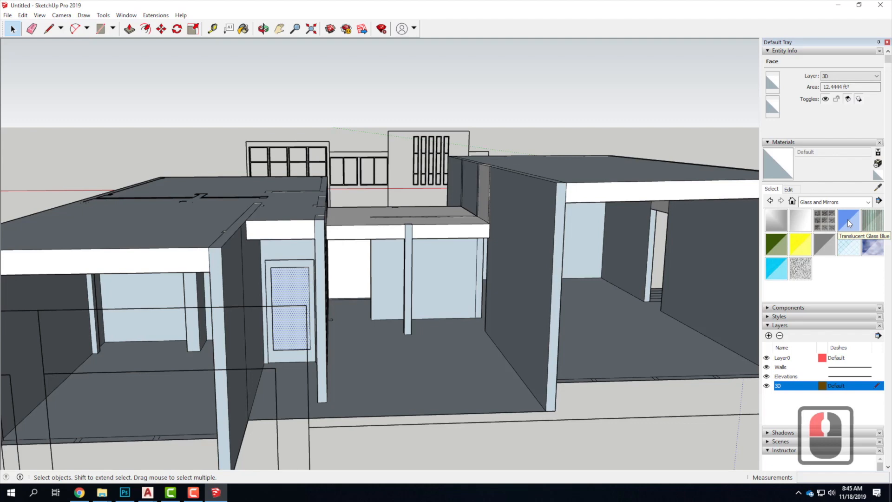
{"action": "left_click", "coordinate": [294, 290]}
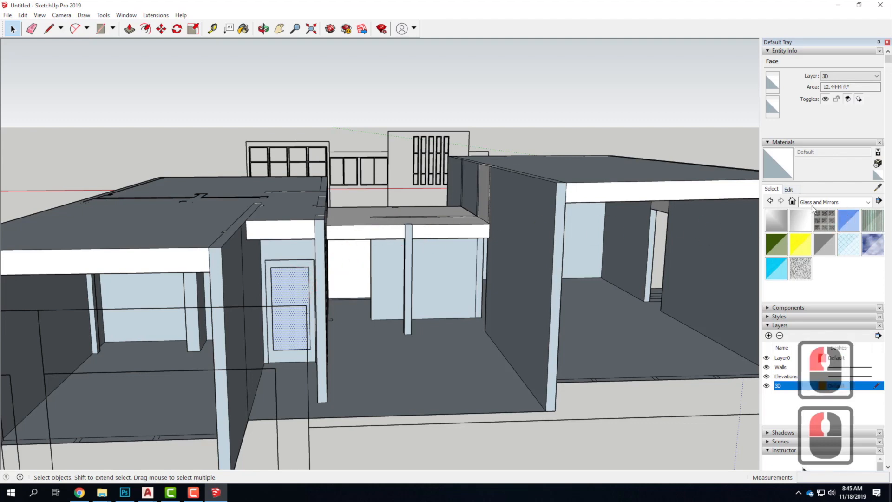
{"action": "left_click", "coordinate": [836, 223]}
{"action": "left_click", "coordinate": [292, 285]}
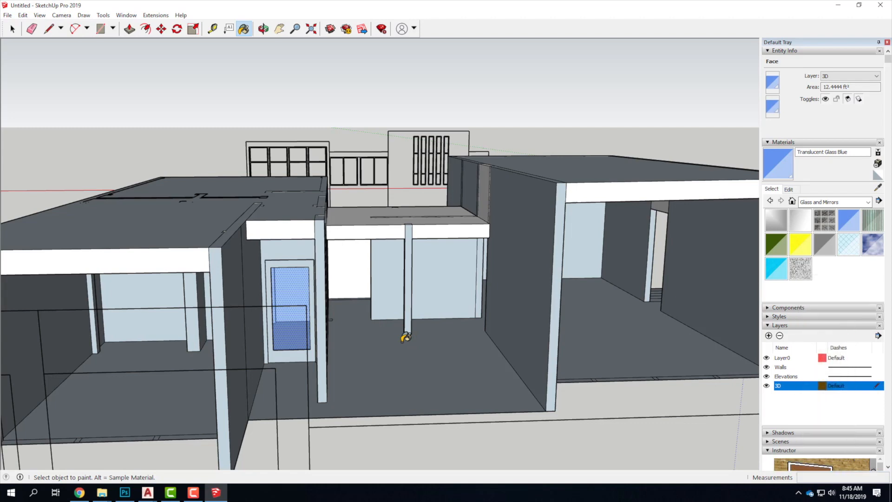
- Examine the house model against the window layout of the front elevation from several distances and angles
{"action": "scroll", "coordinate": [528, 302], "scroll_direction": "down", "scroll_amount": 8}
{"action": "mouse_move", "coordinate": [530, 318]}
{"action": "middle_mouse_down"}
{"action": "mouse_move", "coordinate": [441, 285]}
{"action": "mouse_move", "coordinate": [449, 317]}
{"action": "middle_mouse_up"}
{"action": "scroll", "coordinate": [478, 302], "scroll_direction": "down", "scroll_amount": 3}
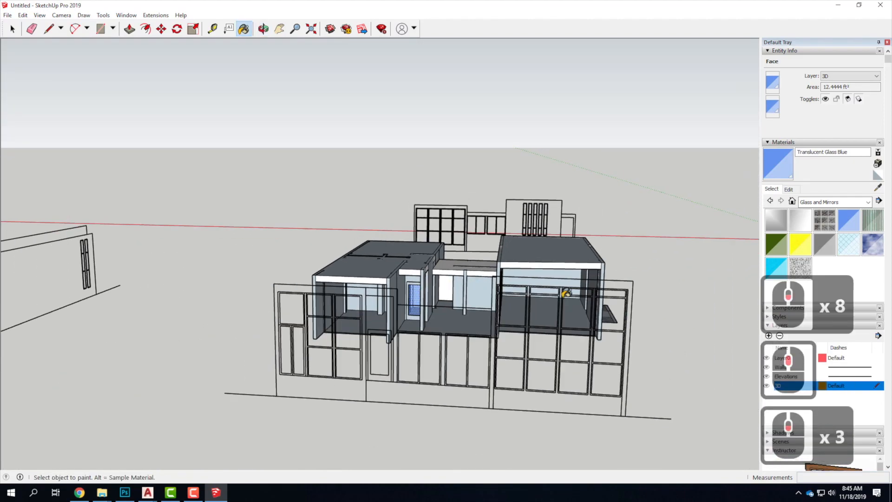
{"action": "scroll", "coordinate": [578, 280], "scroll_direction": "up", "scroll_amount": 4}
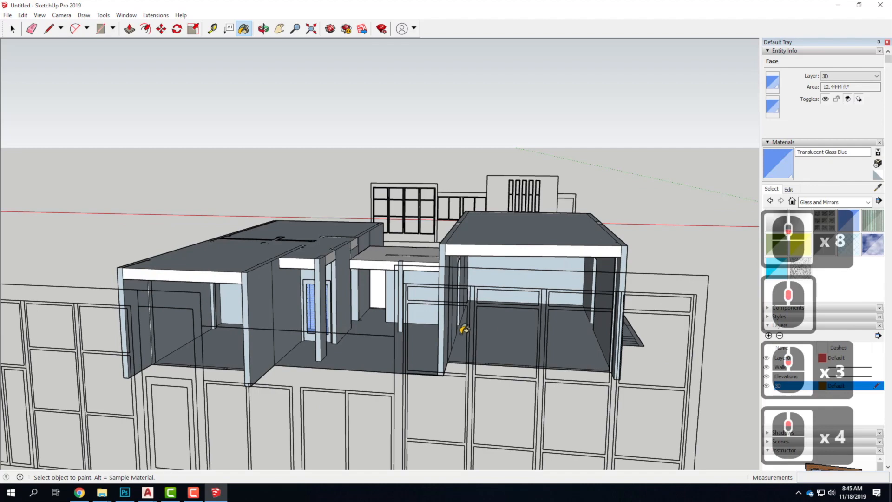
{"action": "scroll", "coordinate": [465, 329], "scroll_direction": "down", "scroll_amount": 8}
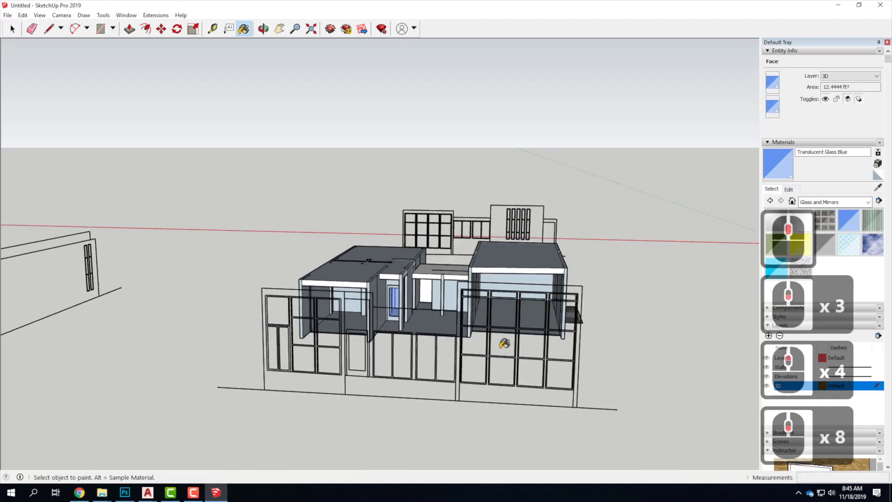
{"action": "scroll", "coordinate": [453, 386], "scroll_direction": "up", "scroll_amount": 11}
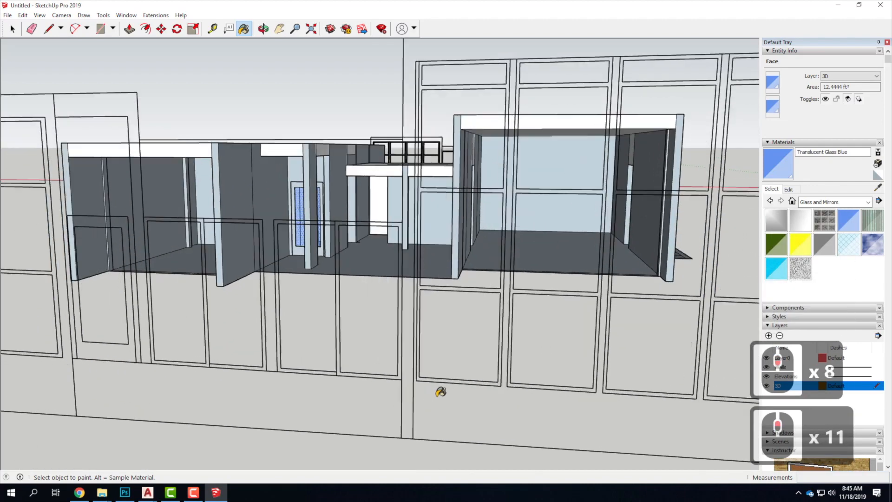
{"action": "scroll", "coordinate": [440, 391], "scroll_direction": "up", "scroll_amount": 5}
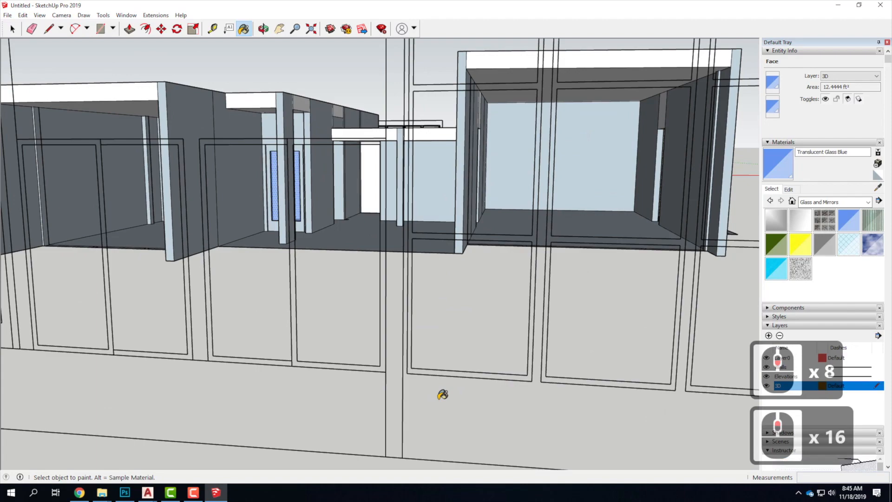
{"action": "scroll", "coordinate": [486, 255], "scroll_direction": "down", "scroll_amount": 10}
{"action": "middle_click_drag", "start_coordinate": [525, 277], "coordinate": [495, 328]}
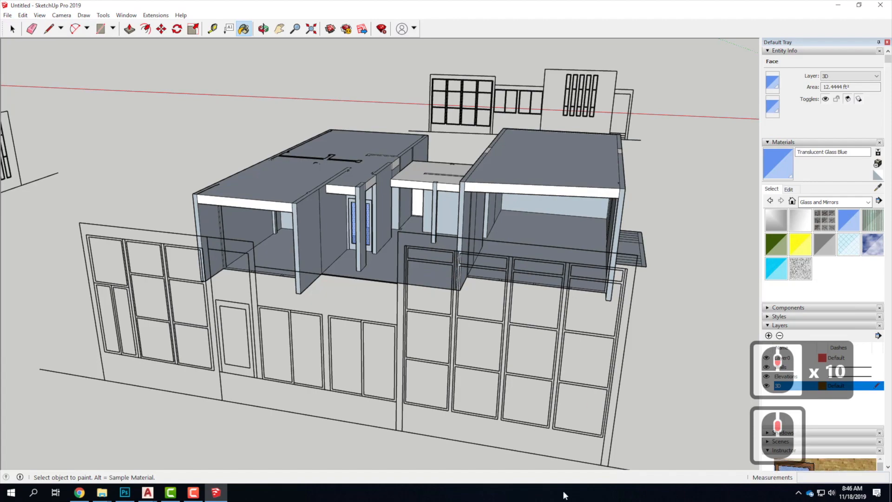
{"action": "scroll", "coordinate": [388, 391], "scroll_direction": "up", "scroll_amount": 4}
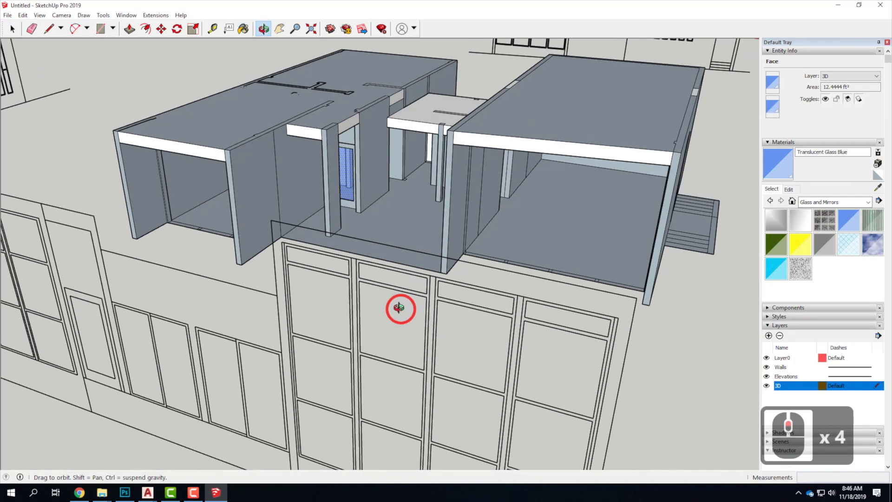
{"action": "middle_click_drag", "start_coordinate": [398, 307], "coordinate": [398, 307]}
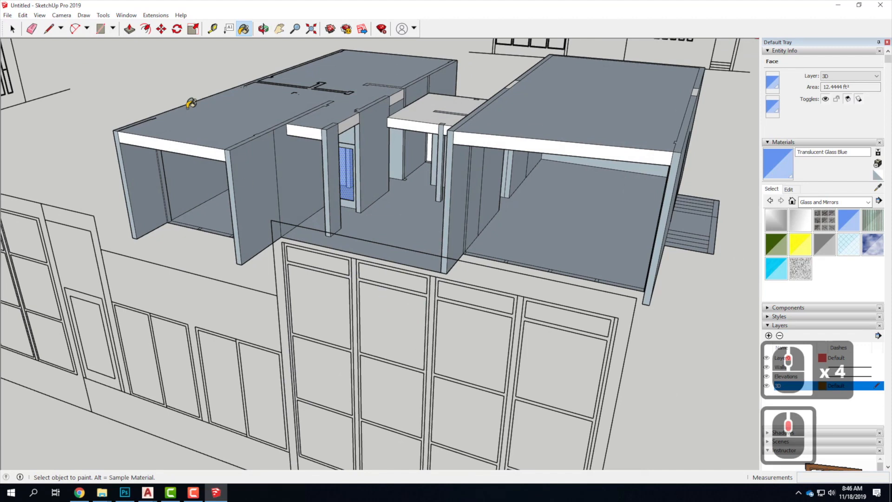
- Draw a 3' 6" by 13' rectangle over the leftmost window column of the tall glazing in the front elevation
{"action": "left_click", "coordinate": [99, 29]}
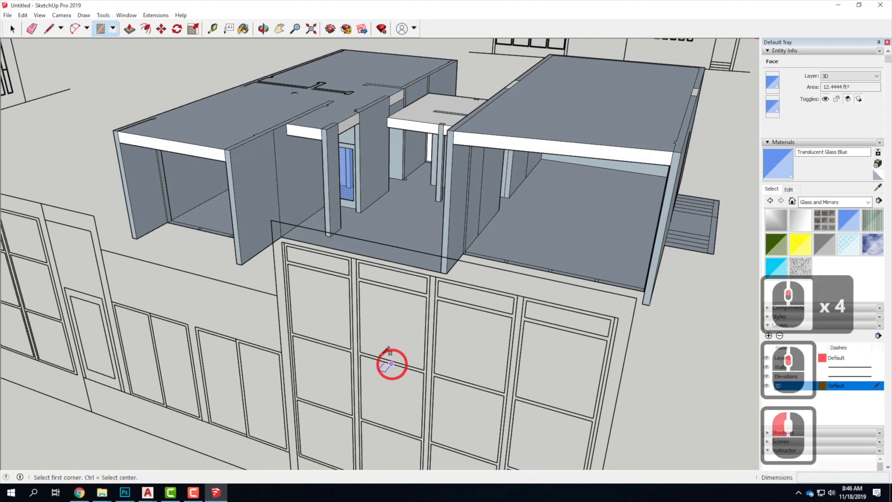
{"action": "left_click", "coordinate": [287, 238]}
{"action": "scroll", "coordinate": [330, 255], "scroll_direction": "up", "scroll_amount": 5}
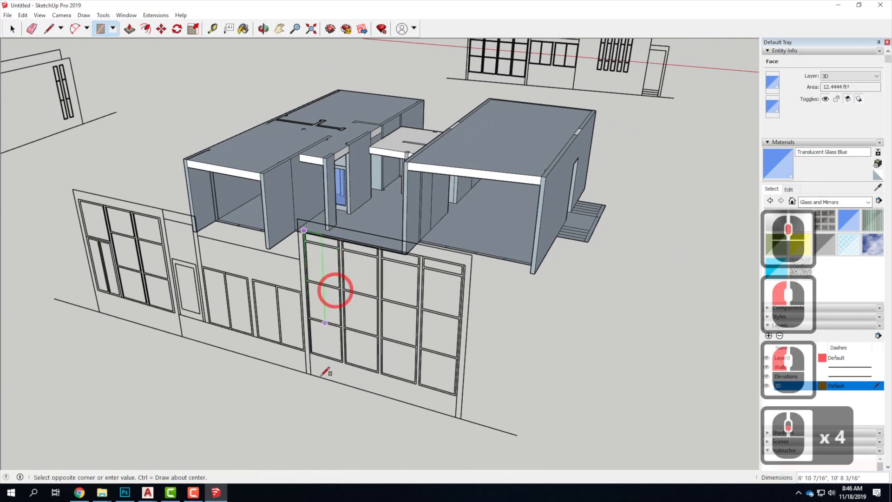
{"action": "left_click", "coordinate": [348, 348]}
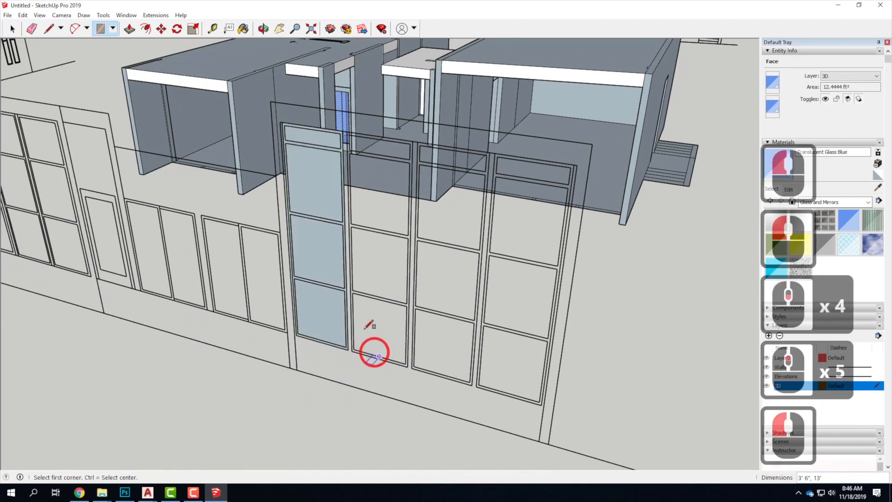
- Draw rectangles over the first window column's top pane and the pane below it, the latter 3' 3 1/16" by 3' 10"
{"action": "left_click", "coordinate": [279, 124]}
{"action": "scroll", "coordinate": [278, 123], "scroll_direction": "up", "scroll_amount": 3}
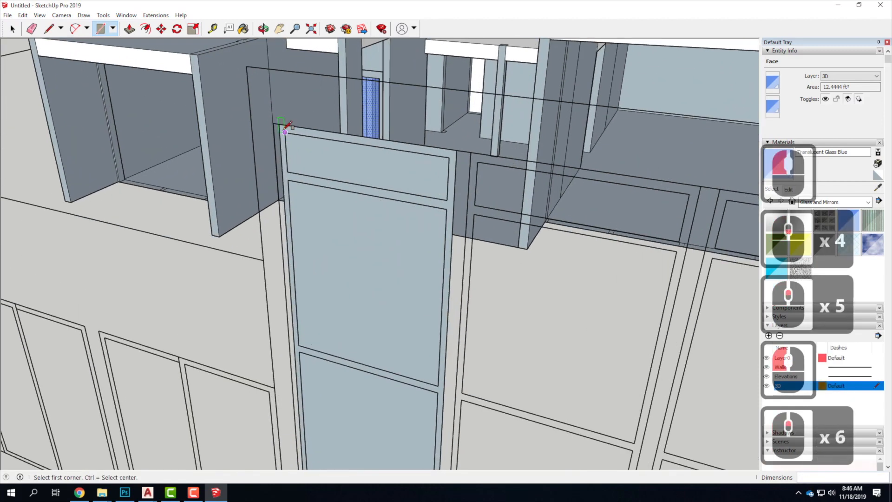
{"action": "left_click", "coordinate": [447, 199]}
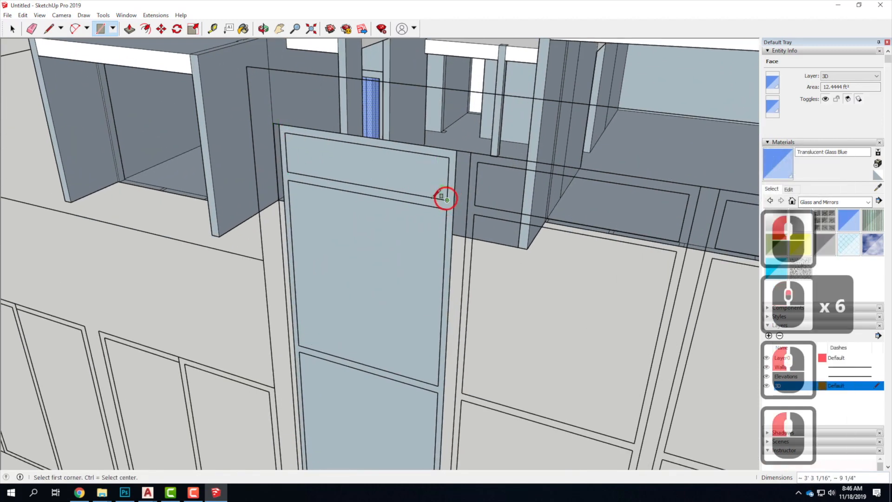
{"action": "left_click", "coordinate": [288, 180]}
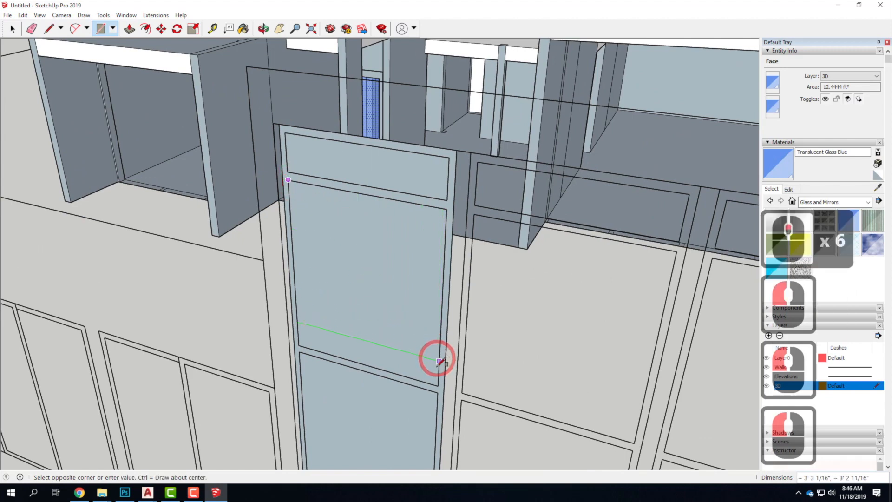
{"action": "left_click", "coordinate": [439, 385]}
- Draw rectangles over the two lower panes of the first window column, the lowest one 3' 3 1/16" by about 3' 9"
{"action": "left_click", "coordinate": [300, 348]}
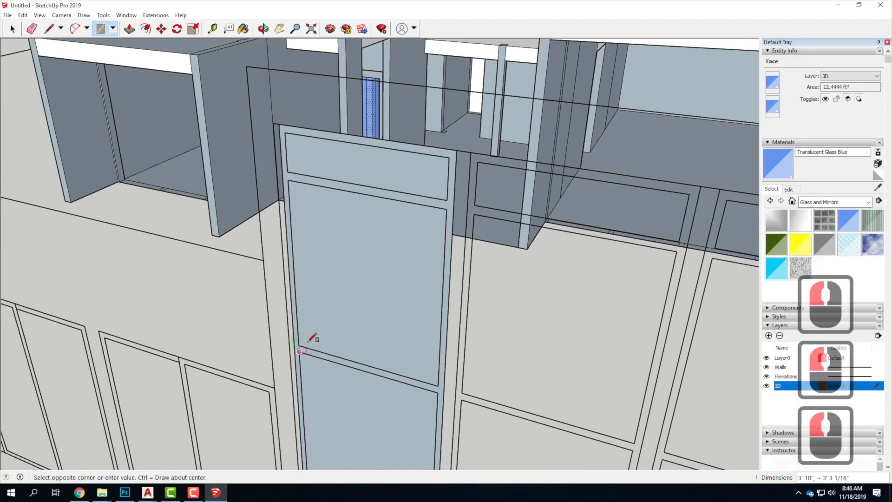
{"action": "scroll", "coordinate": [348, 258], "scroll_direction": "down", "scroll_amount": 5}
{"action": "left_click", "coordinate": [407, 443]}
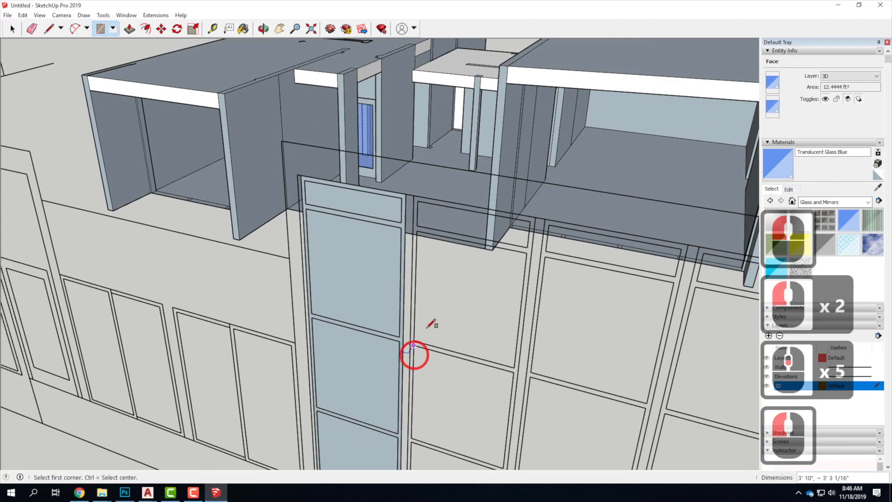
{"action": "scroll", "coordinate": [389, 395], "scroll_direction": "down", "scroll_amount": 6}
{"action": "scroll", "coordinate": [379, 346], "scroll_direction": "up", "scroll_amount": 6}
{"action": "left_click", "coordinate": [363, 321]}
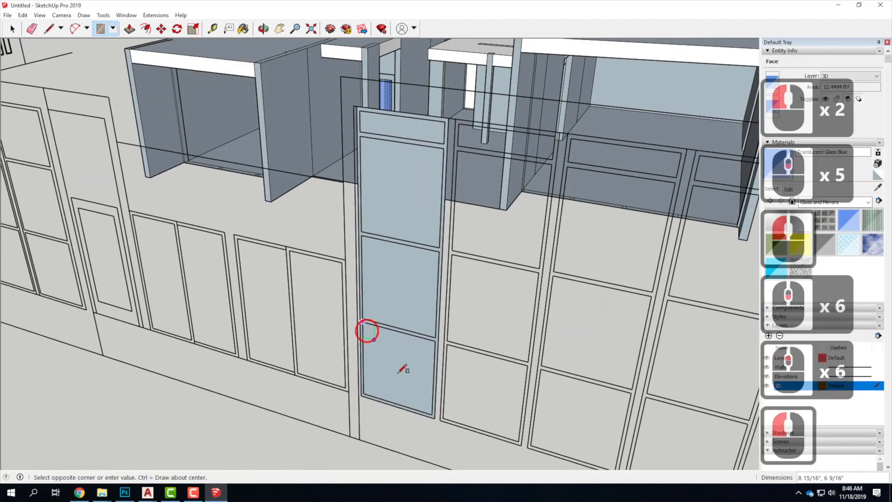
{"action": "left_click", "coordinate": [432, 414]}
- Extrude the frame face around the first window column's panes 1.5" outward with Push/Pull
{"action": "left_click", "coordinate": [13, 29]}
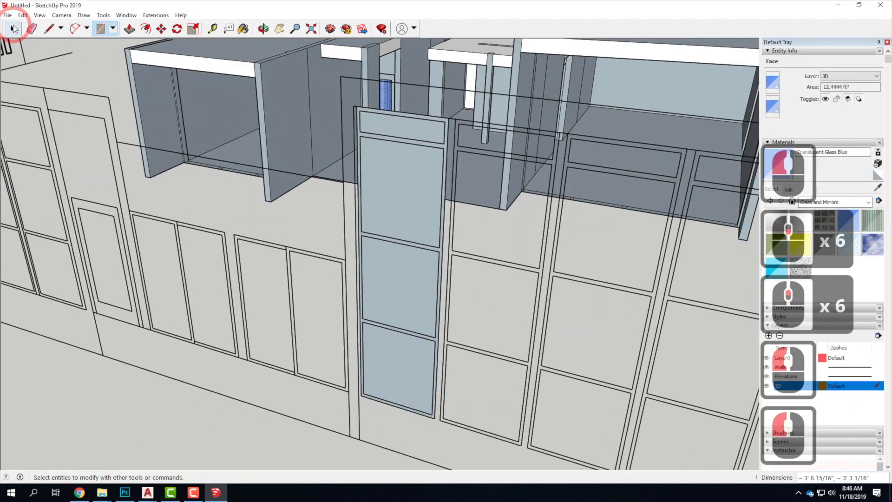
{"action": "left_click", "coordinate": [391, 367]}
{"action": "left_click", "coordinate": [394, 344]}
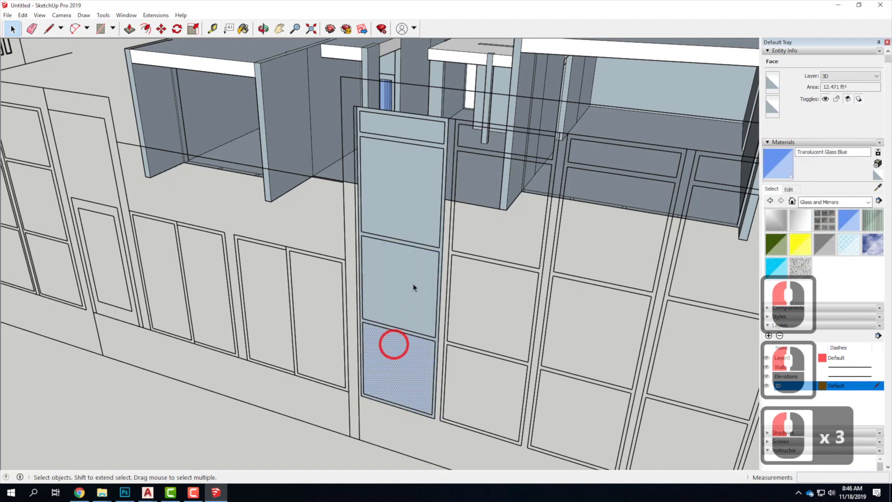
{"action": "scroll", "coordinate": [431, 303], "scroll_direction": "up", "scroll_amount": 5}
{"action": "left_click", "coordinate": [442, 231]}
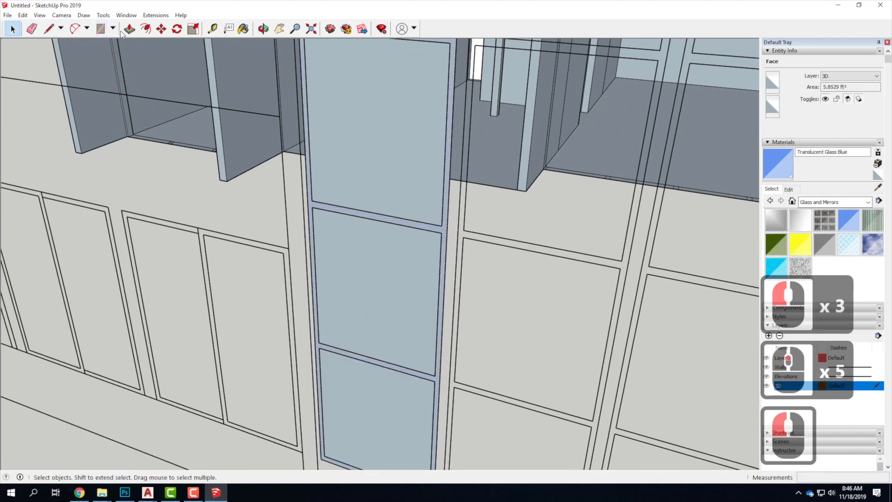
{"action": "left_click", "coordinate": [129, 30]}
{"action": "left_click", "coordinate": [435, 251]}
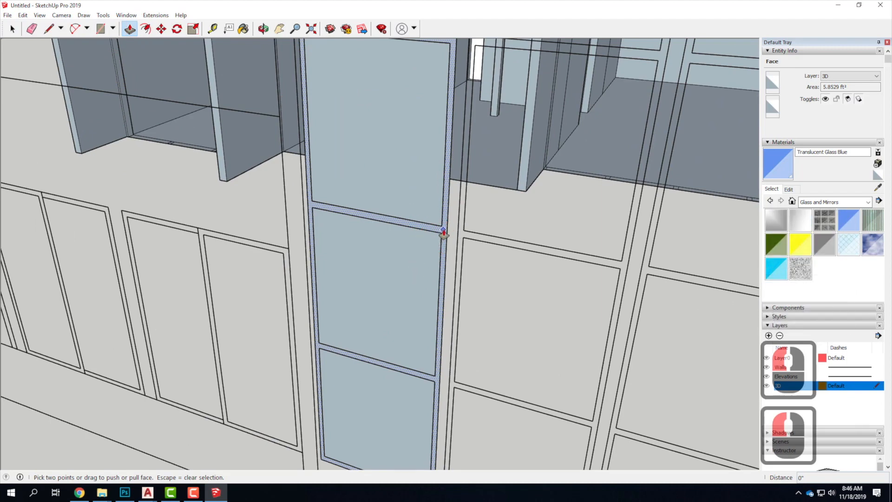
{"action": "left_click", "coordinate": [437, 235]}
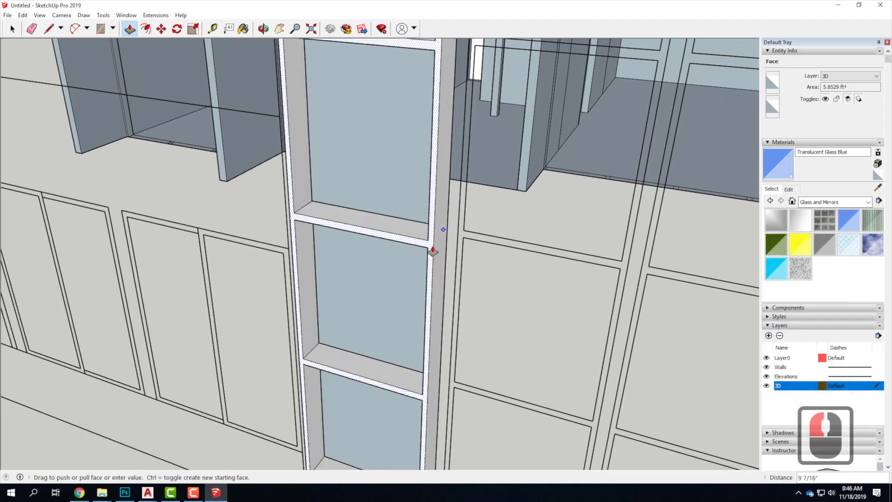
{"action": "type", "text": "1"}
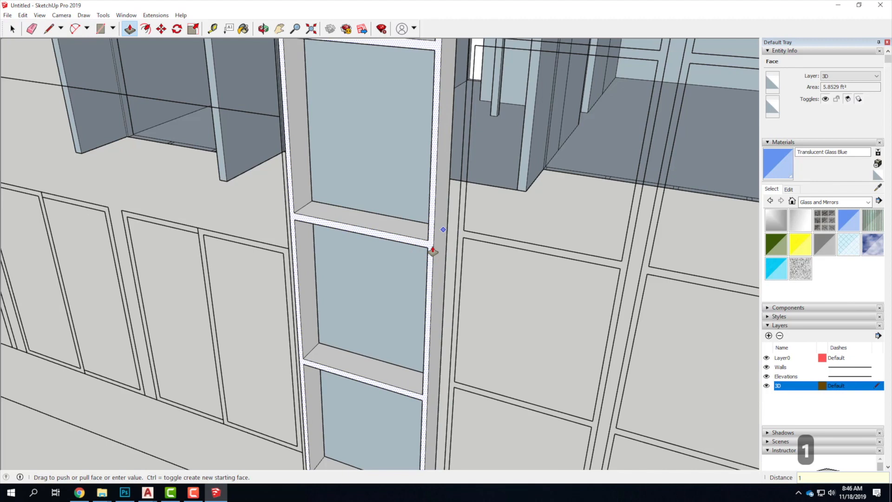
{"action": "type", "text": ".5"}
{"action": "key", "text": "Return"}
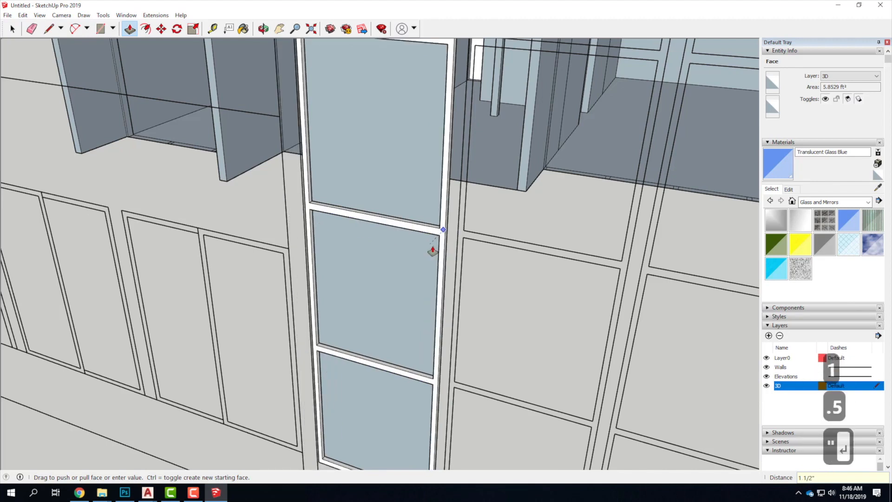
- Extrude the frame's reverse side 0.5" so that it stands out behind the panes
{"action": "scroll", "coordinate": [392, 176], "scroll_direction": "up", "scroll_amount": 5}
{"action": "middle_click_drag", "start_coordinate": [400, 183], "coordinate": [258, 241]}
{"action": "middle_click", "coordinate": [257, 241]}
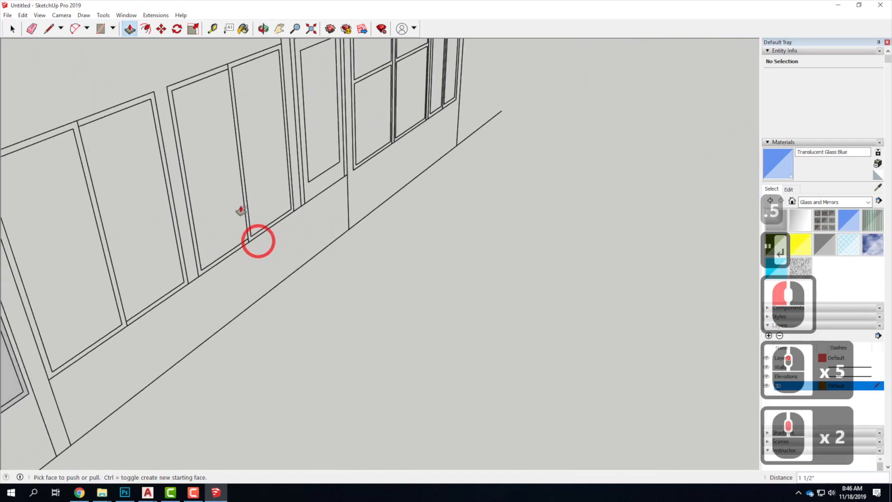
{"action": "scroll", "coordinate": [370, 274], "scroll_direction": "down", "scroll_amount": 9}
{"action": "scroll", "coordinate": [190, 186], "scroll_direction": "up", "scroll_amount": 5}
{"action": "scroll", "coordinate": [190, 187], "scroll_direction": "up", "scroll_amount": 11}
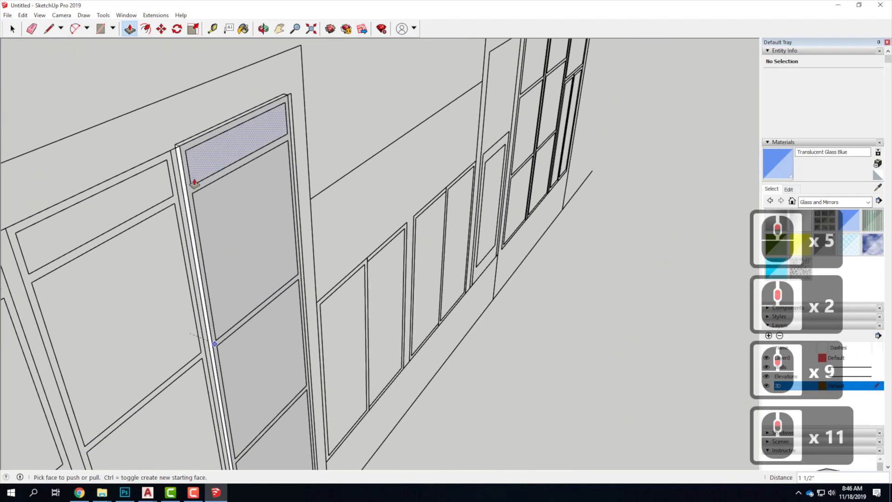
{"action": "left_click", "coordinate": [196, 194]}
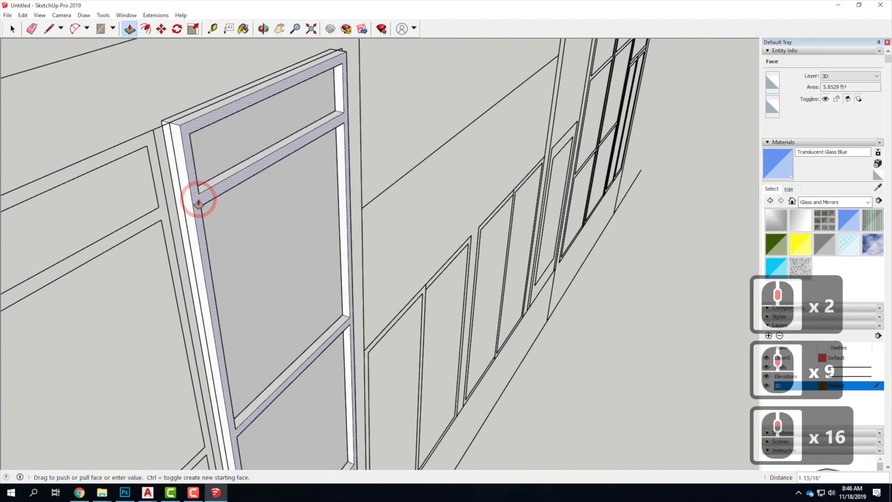
{"action": "type", "text": ".5\""}
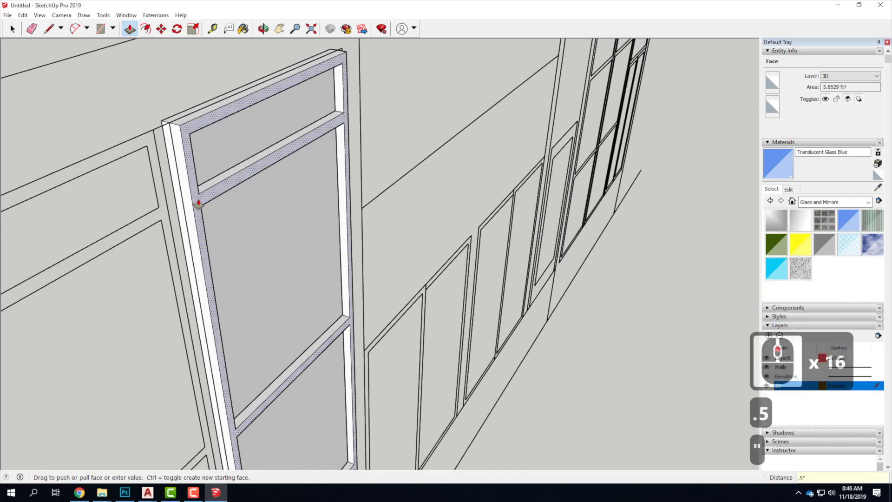
{"action": "key", "text": "Return"}
{"action": "left_click", "coordinate": [198, 203]}
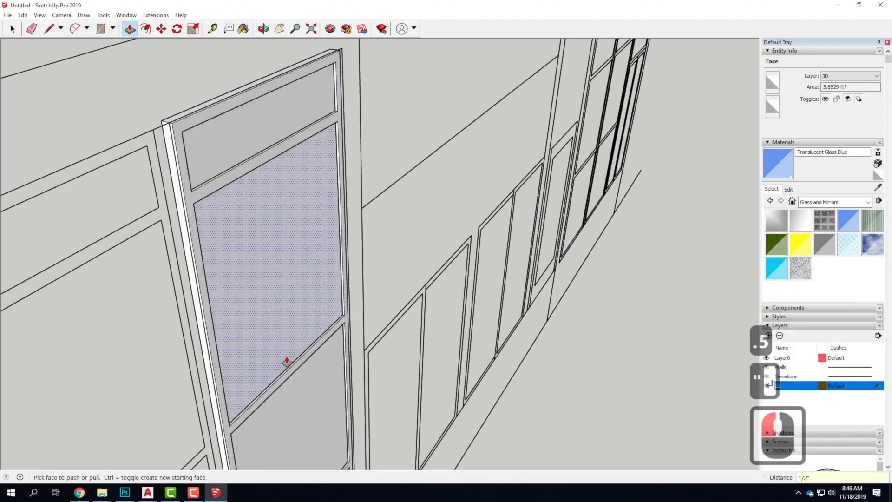
- Paint all four panes of the first window column with the Translucent Glass Blue material
{"action": "middle_click_drag", "start_coordinate": [243, 292], "coordinate": [369, 213]}
{"action": "scroll", "coordinate": [369, 213], "scroll_direction": "up", "scroll_amount": 5}
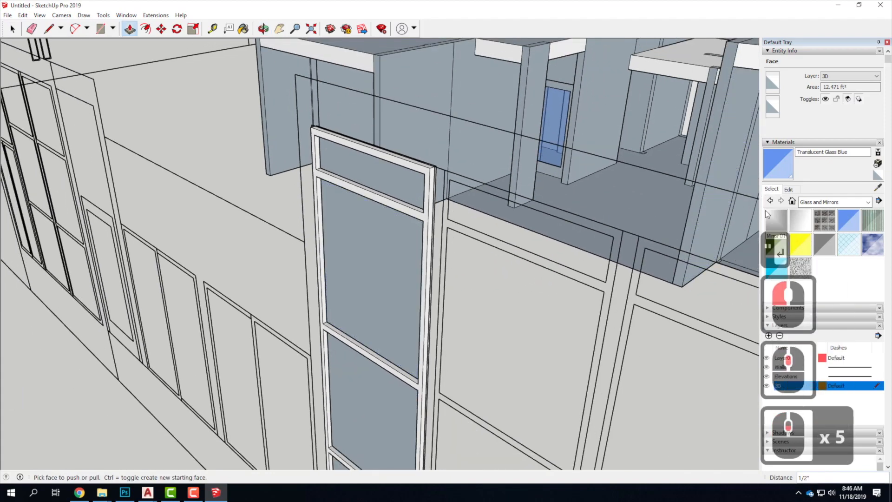
{"action": "left_click", "coordinate": [848, 221]}
{"action": "left_click", "coordinate": [373, 194]}
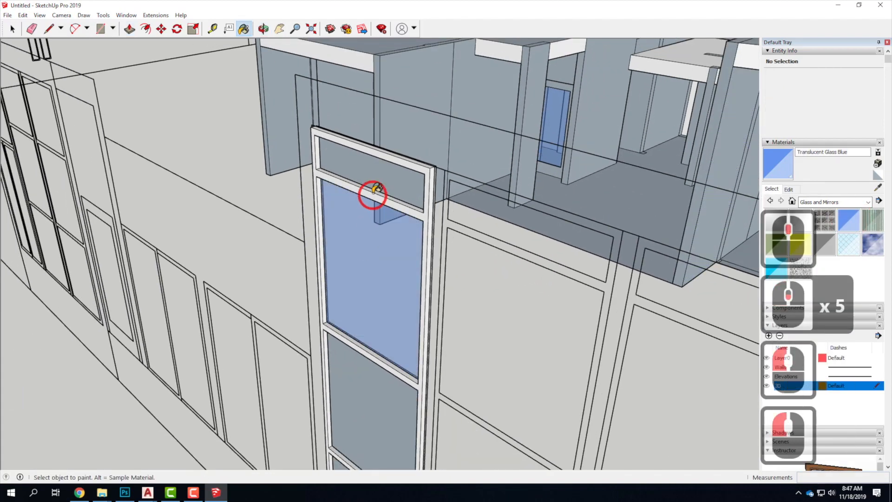
{"action": "left_click", "coordinate": [374, 163]}
{"action": "left_click", "coordinate": [358, 382]}
{"action": "scroll", "coordinate": [392, 193], "scroll_direction": "down", "scroll_amount": 5}
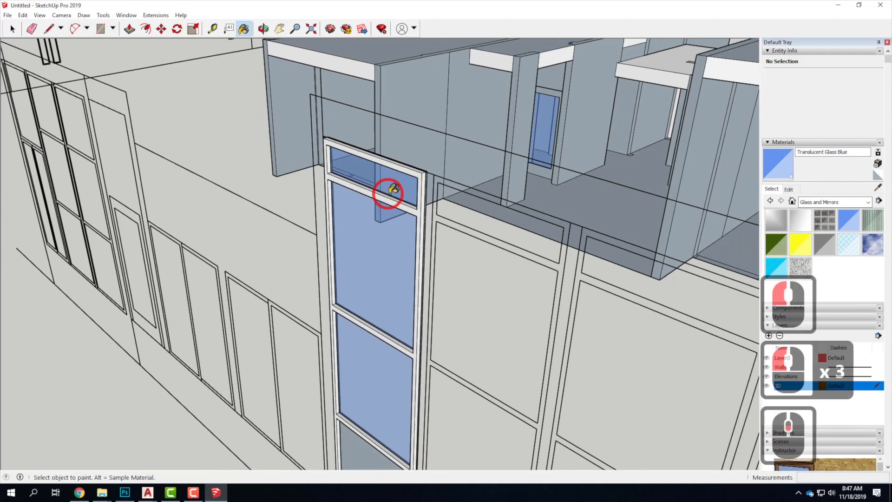
{"action": "left_click", "coordinate": [375, 423]}
{"action": "left_click", "coordinate": [348, 277]}
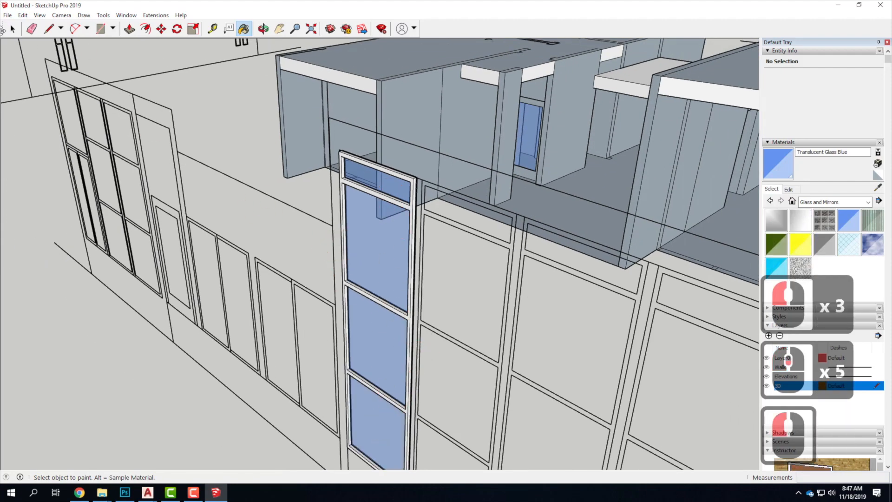
- Select the complete framed and glazed window column and make it a group
{"action": "left_click", "coordinate": [13, 29]}
{"action": "scroll", "coordinate": [294, 283], "scroll_direction": "down", "scroll_amount": 3}
{"action": "middle_click_drag", "start_coordinate": [294, 283], "coordinate": [428, 342]}
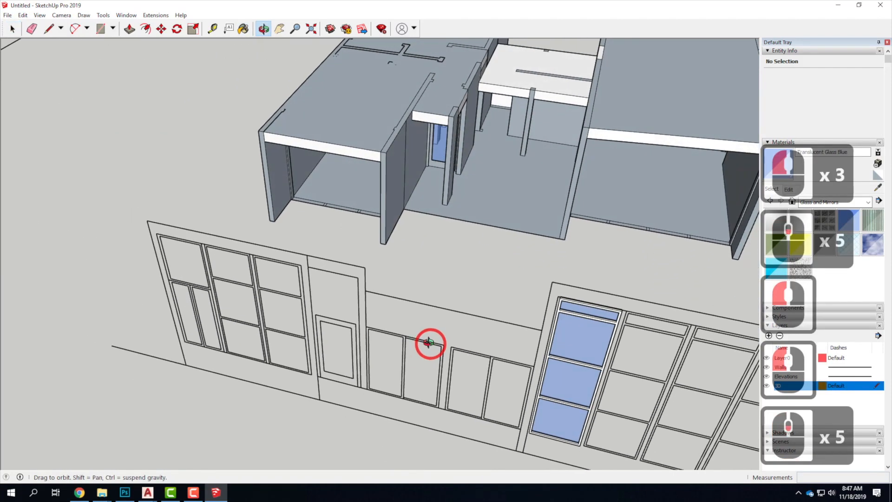
{"action": "scroll", "coordinate": [584, 318], "scroll_direction": "up", "scroll_amount": 2}
{"action": "scroll", "coordinate": [507, 278], "scroll_direction": "down", "scroll_amount": 5}
{"action": "left_click_drag", "start_coordinate": [506, 299], "coordinate": [544, 407]}
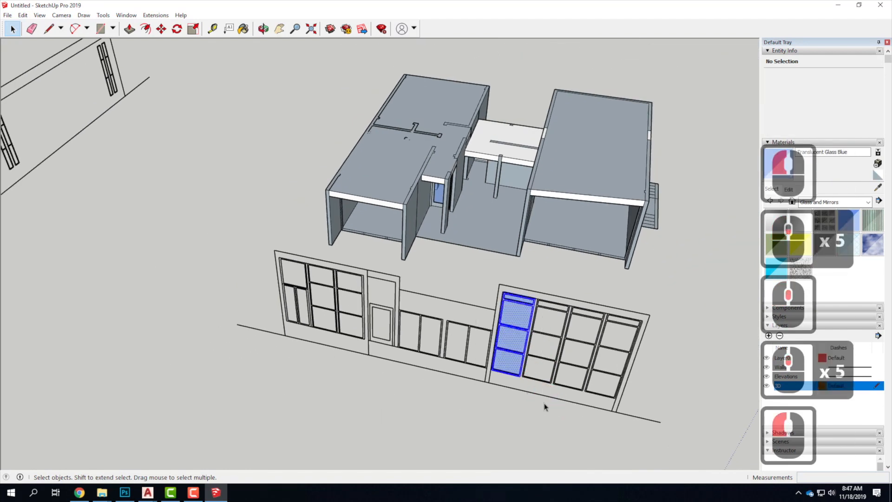
{"action": "right_click", "coordinate": [519, 319]}
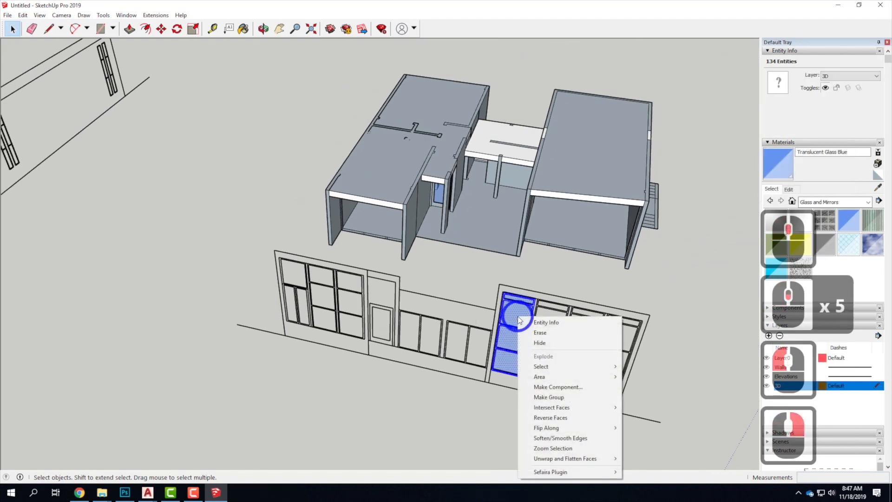
{"action": "left_click", "coordinate": [556, 398]}
{"action": "middle_click_drag", "start_coordinate": [519, 347], "coordinate": [461, 318]}
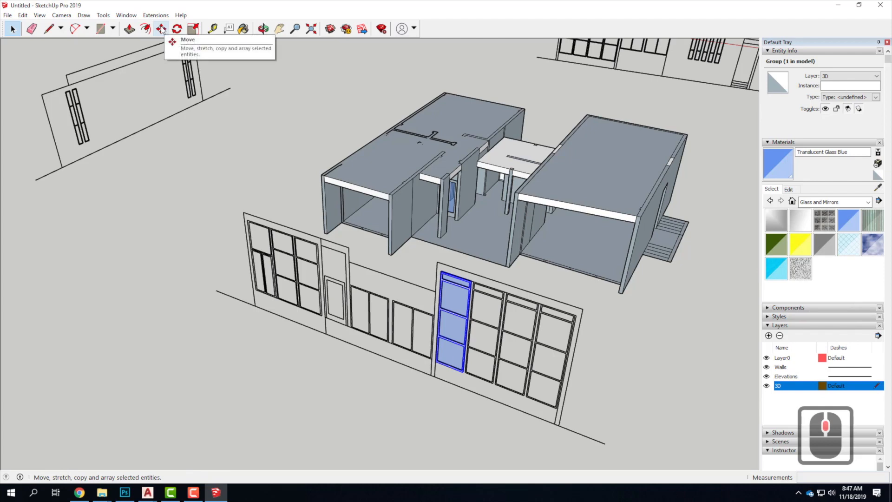
{"action": "left_click", "coordinate": [24, 16]}
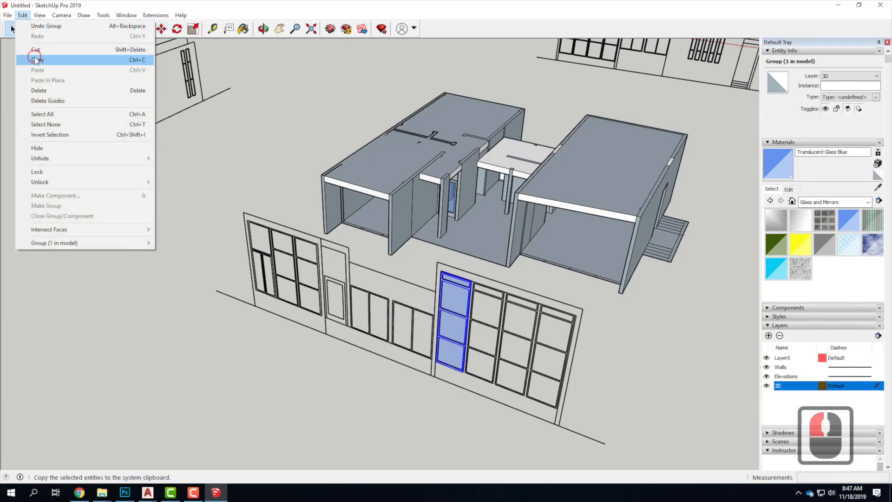
{"action": "left_click", "coordinate": [36, 17]}
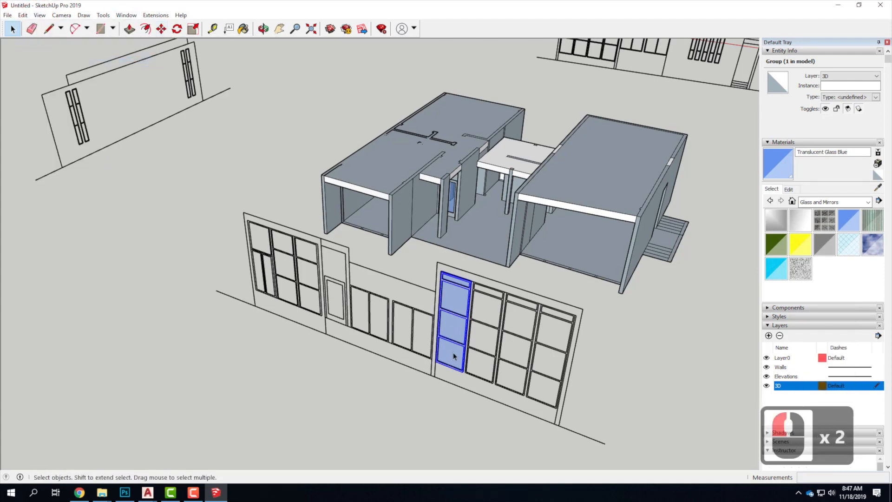
- Copy the window group from its lower corner to the matching corner of the second window column, about 3' 9" along the elevation
{"action": "left_click", "coordinate": [167, 31]}
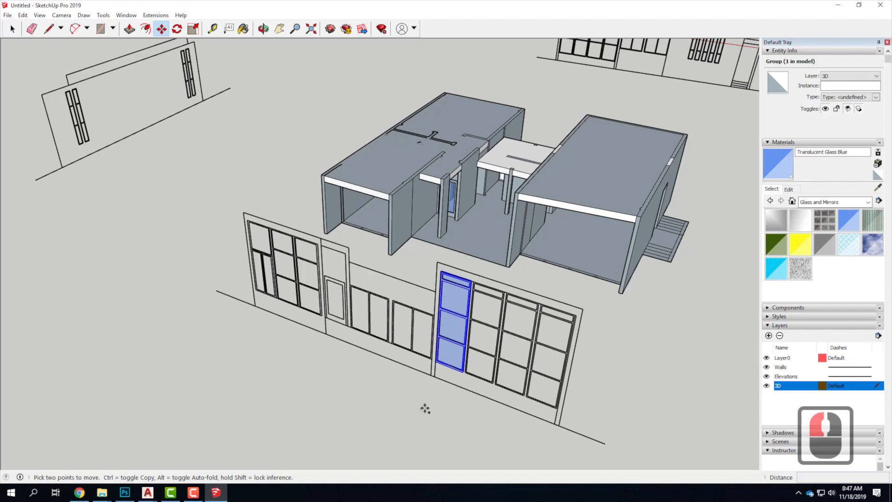
{"action": "scroll", "coordinate": [484, 357], "scroll_direction": "up", "scroll_amount": 16}
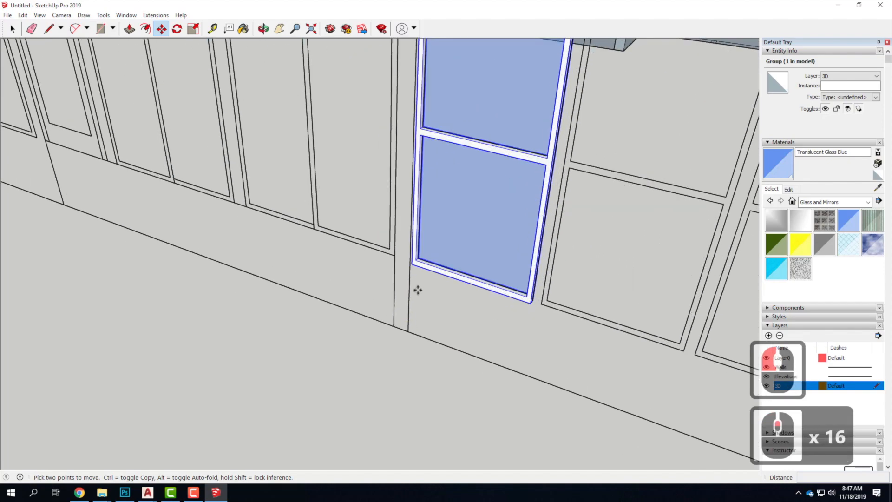
{"action": "middle_click_drag", "start_coordinate": [405, 287], "coordinate": [474, 314]}
{"action": "scroll", "coordinate": [474, 314], "scroll_direction": "down", "scroll_amount": 4}
{"action": "scroll", "coordinate": [557, 264], "scroll_direction": "up", "scroll_amount": 5}
{"action": "scroll", "coordinate": [556, 262], "scroll_direction": "up", "scroll_amount": 5}
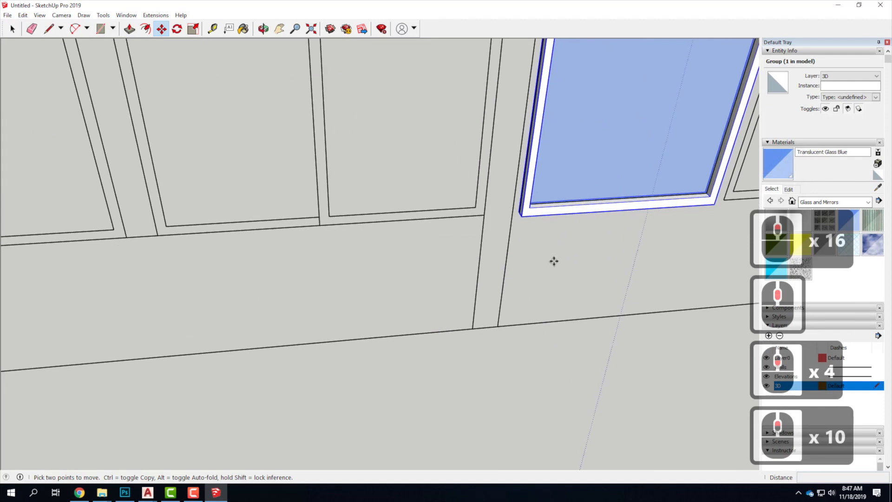
{"action": "left_click", "coordinate": [518, 212], "text": "ctrl"}
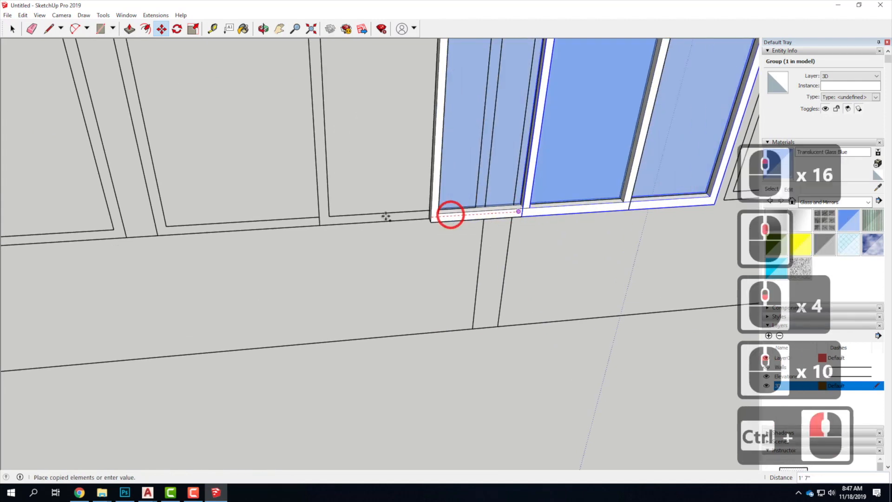
{"action": "scroll", "coordinate": [452, 211], "scroll_direction": "down", "scroll_amount": 4, "text": "ctrl"}
{"action": "scroll", "coordinate": [604, 218], "scroll_direction": "up", "scroll_amount": 4, "text": "ctrl"}
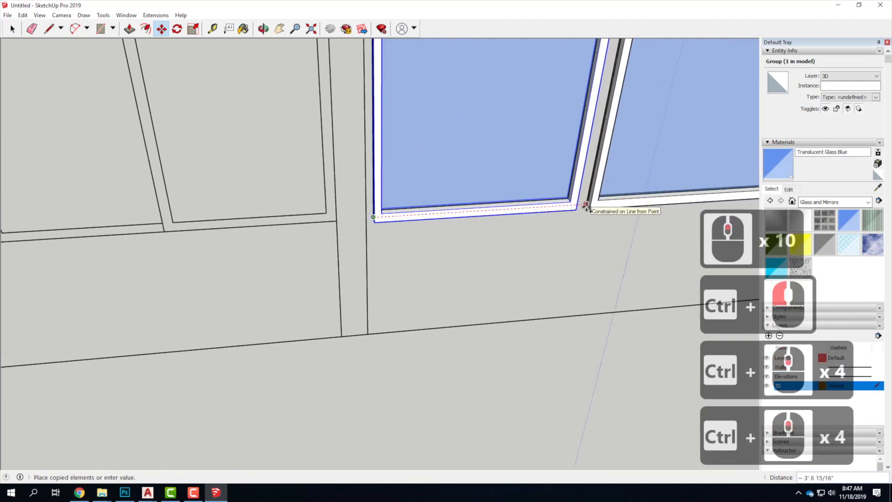
{"action": "left_click", "coordinate": [587, 209], "text": "ctrl"}
- Copy the window group from its lower corner to the matching corner of the third window column, about 3' 9" along the elevation
{"action": "scroll", "coordinate": [325, 266], "scroll_direction": "down", "scroll_amount": 5}
{"action": "scroll", "coordinate": [492, 225], "scroll_direction": "up", "scroll_amount": 5}
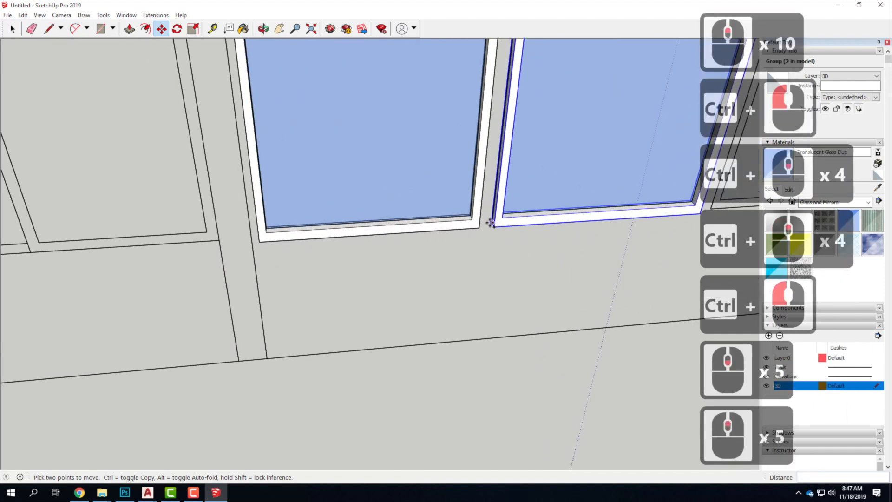
{"action": "left_click", "coordinate": [491, 223], "text": "ctrl"}
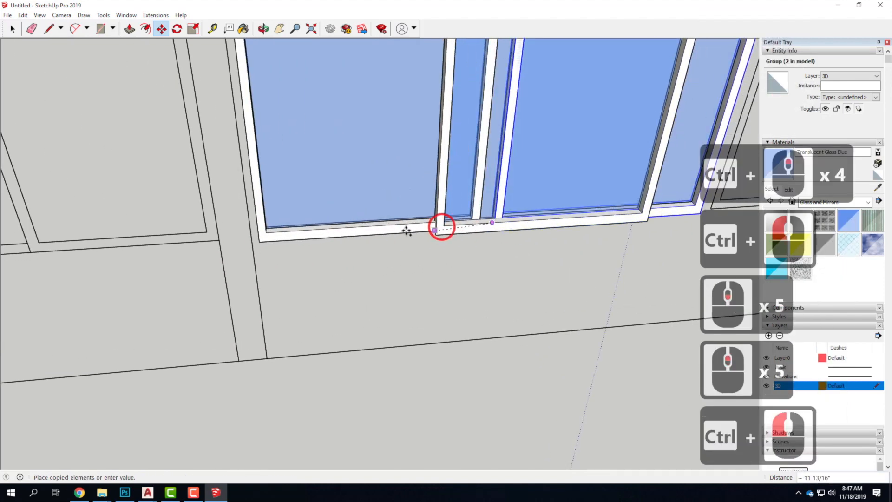
{"action": "scroll", "coordinate": [406, 230], "scroll_direction": "down", "scroll_amount": 5}
{"action": "scroll", "coordinate": [584, 219], "scroll_direction": "down", "scroll_amount": 5}
{"action": "left_click", "coordinate": [557, 223]}
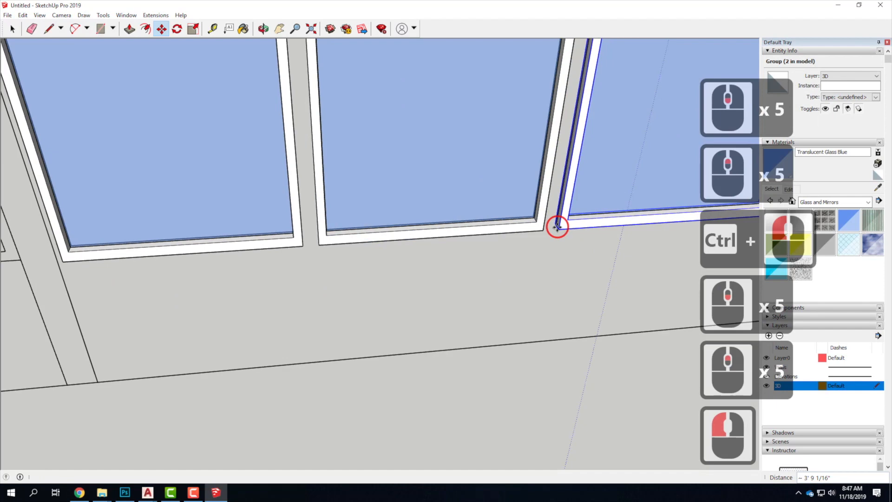
- Copy the window group from its lower corner to the matching corner of the fourth window column and finish copying
{"action": "scroll", "coordinate": [243, 311], "scroll_direction": "up", "scroll_amount": 4}
{"action": "scroll", "coordinate": [500, 265], "scroll_direction": "up", "scroll_amount": 2}
{"action": "scroll", "coordinate": [436, 267], "scroll_direction": "up", "scroll_amount": 5}
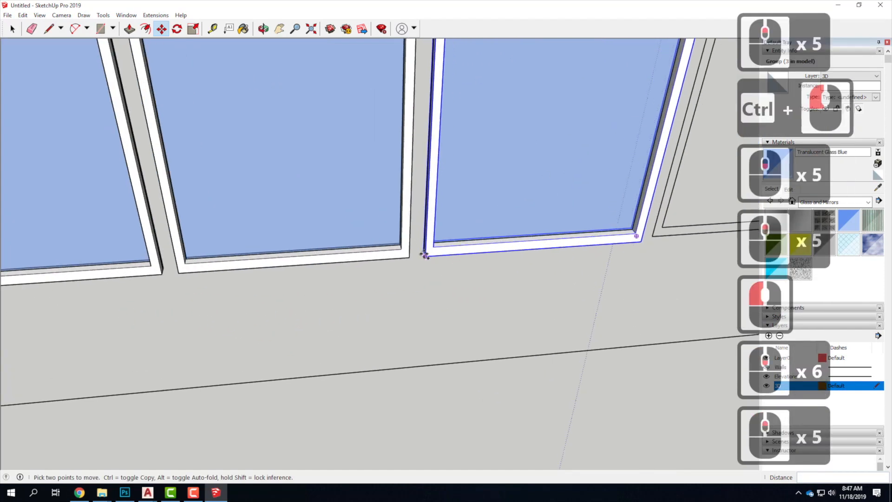
{"action": "left_click", "coordinate": [423, 251], "text": "ctrl"}
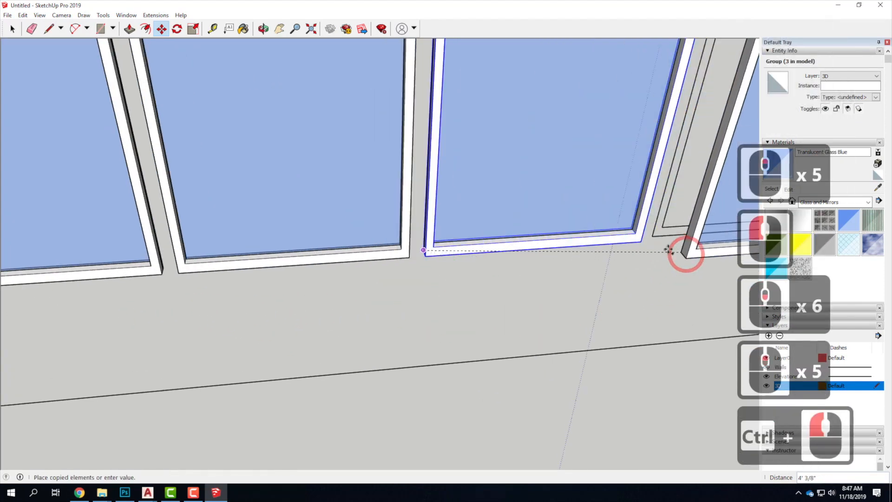
{"action": "left_click", "coordinate": [648, 238]}
{"action": "scroll", "coordinate": [433, 348], "scroll_direction": "down", "scroll_amount": 5}
{"action": "scroll", "coordinate": [419, 344], "scroll_direction": "down", "scroll_amount": 12}
{"action": "key", "text": "Escape"}
{"action": "key", "text": "Escape"}
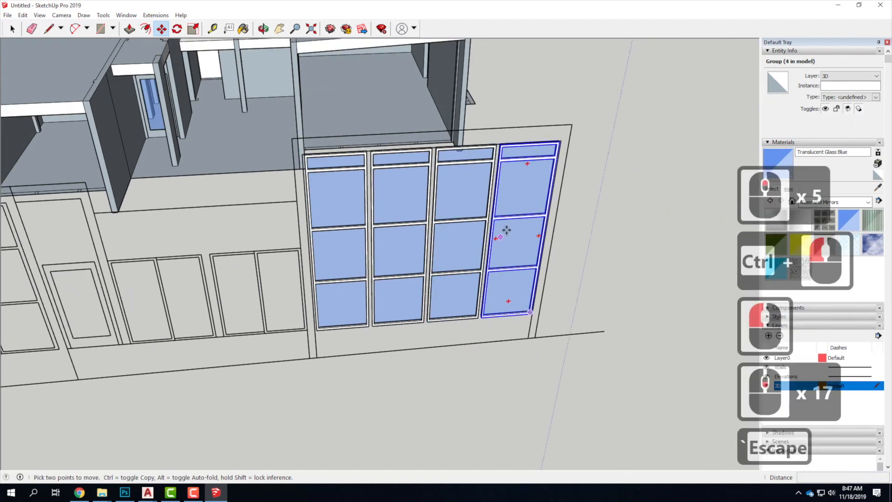
- Select all four window groups and move them from their lower corner on the elevation into the building's tall front opening, about 27' 5" away
{"action": "left_click", "coordinate": [309, 135]}
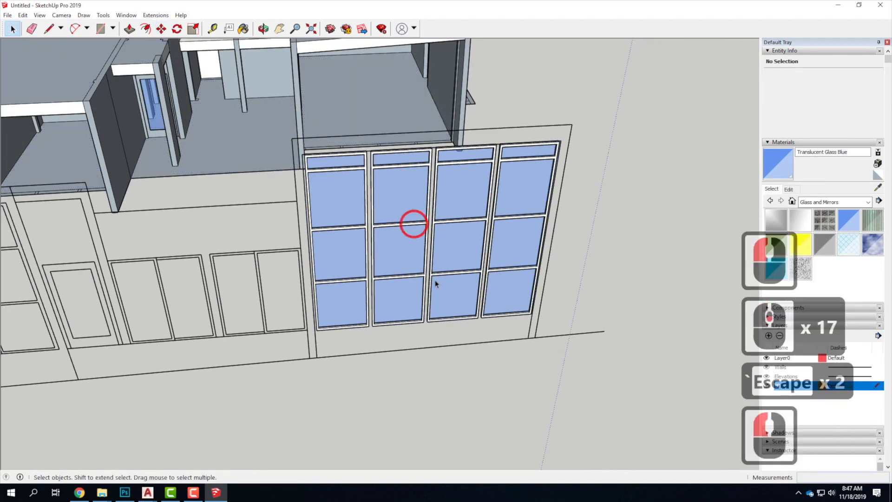
{"action": "left_click", "coordinate": [349, 262]}
{"action": "left_click", "coordinate": [403, 255], "text": "shift"}
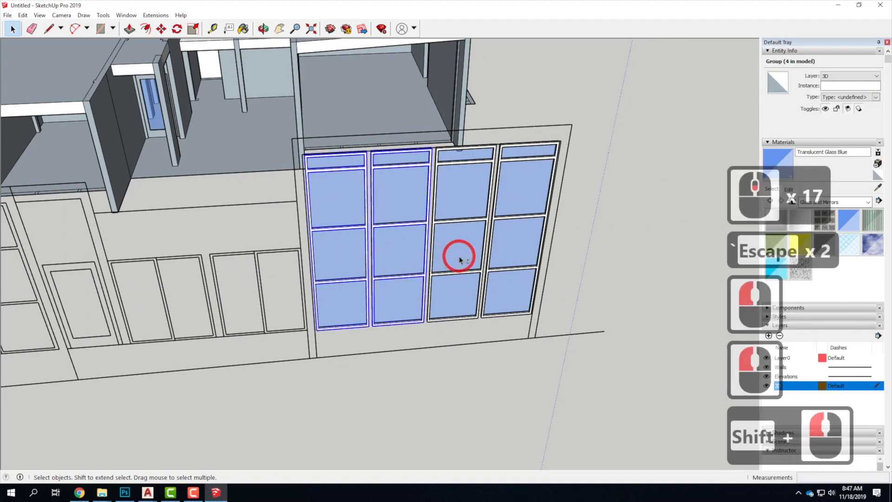
{"action": "left_click", "coordinate": [460, 255], "text": "shift"}
{"action": "left_click", "coordinate": [511, 260], "text": "shift"}
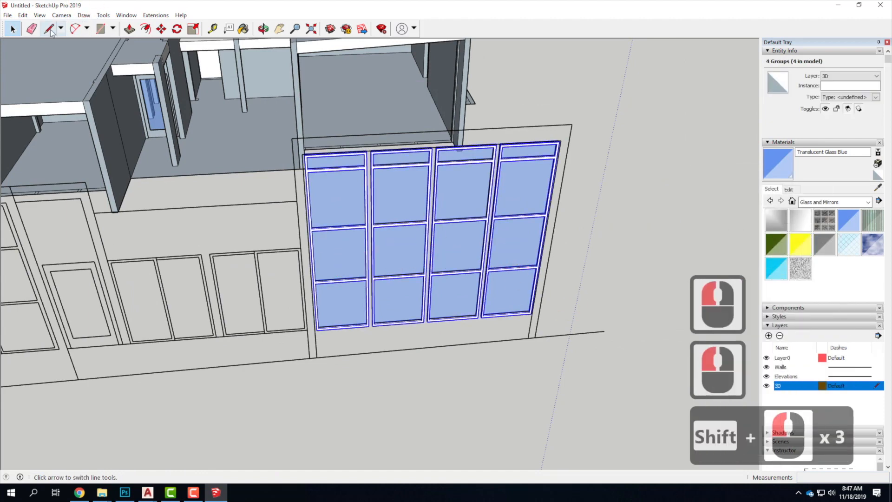
{"action": "left_click", "coordinate": [161, 29]}
{"action": "scroll", "coordinate": [316, 333], "scroll_direction": "up", "scroll_amount": 6}
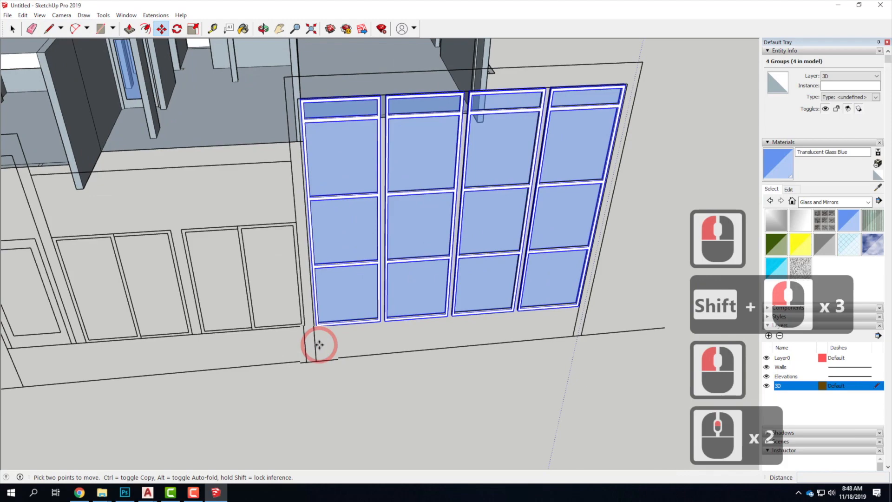
{"action": "middle_click_drag", "start_coordinate": [279, 330], "coordinate": [449, 390]}
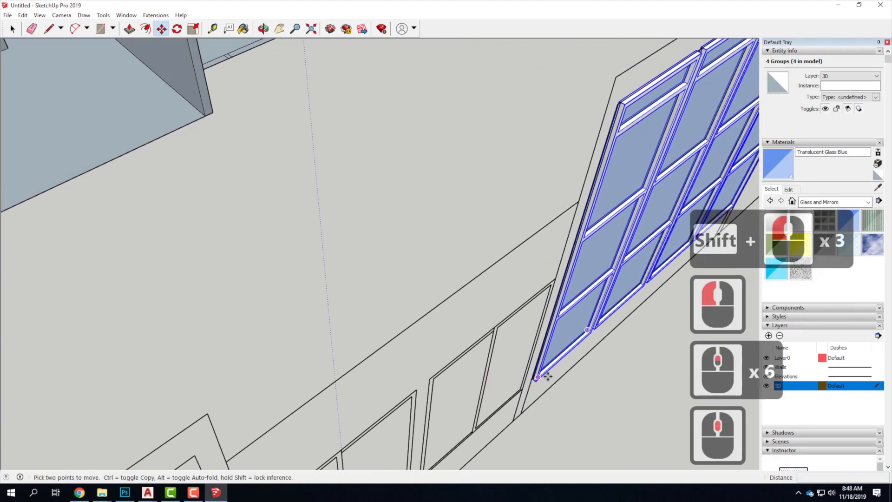
{"action": "scroll", "coordinate": [527, 389], "scroll_direction": "up", "scroll_amount": 4}
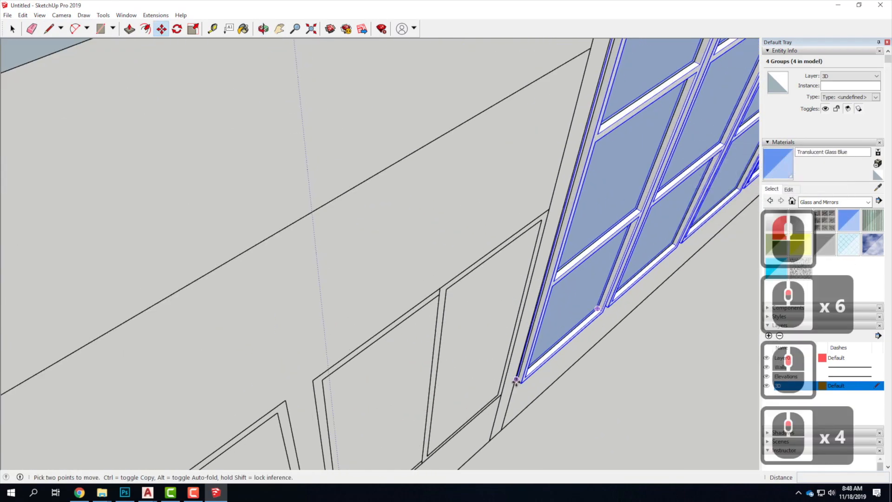
{"action": "scroll", "coordinate": [515, 380], "scroll_direction": "down", "scroll_amount": 10}
{"action": "middle_click_drag", "start_coordinate": [480, 386], "coordinate": [454, 39]}
{"action": "scroll", "coordinate": [291, 121], "scroll_direction": "up", "scroll_amount": 14}
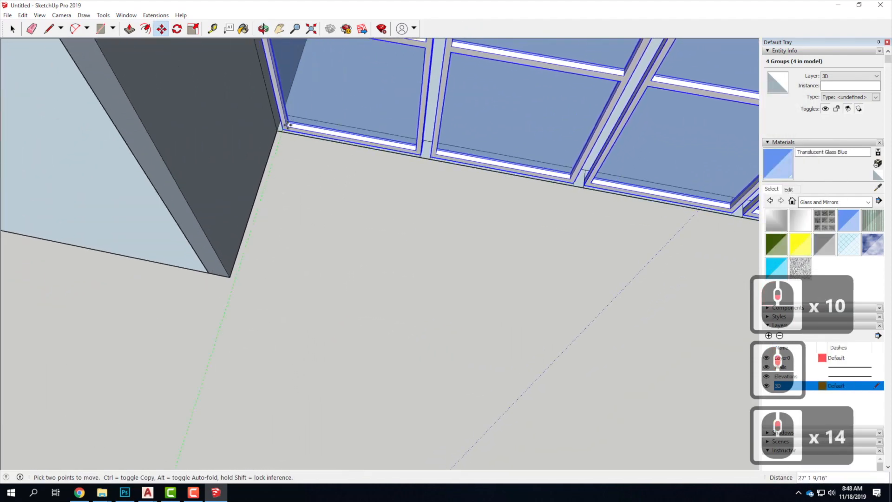
{"action": "scroll", "coordinate": [288, 125], "scroll_direction": "up", "scroll_amount": 6}
{"action": "scroll", "coordinate": [290, 118], "scroll_direction": "up", "scroll_amount": 5}
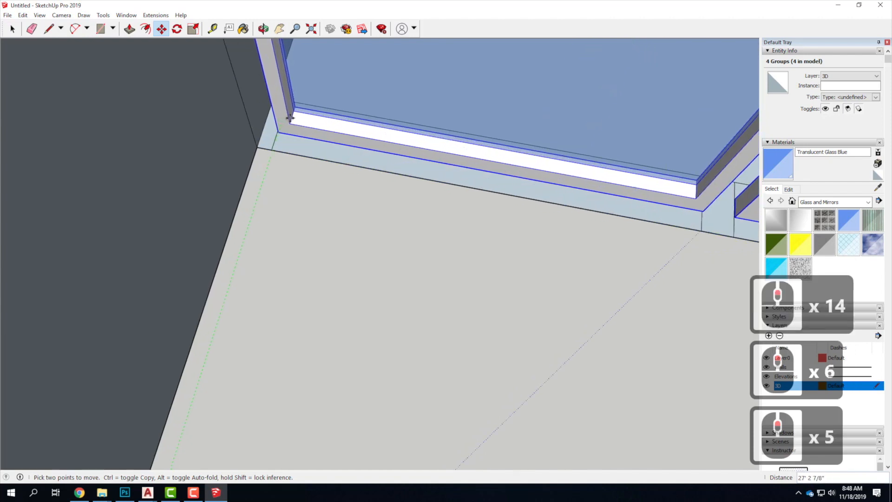
{"action": "scroll", "coordinate": [290, 118], "scroll_direction": "up", "scroll_amount": 6}
{"action": "middle_click_drag", "start_coordinate": [290, 118], "coordinate": [222, 193]}
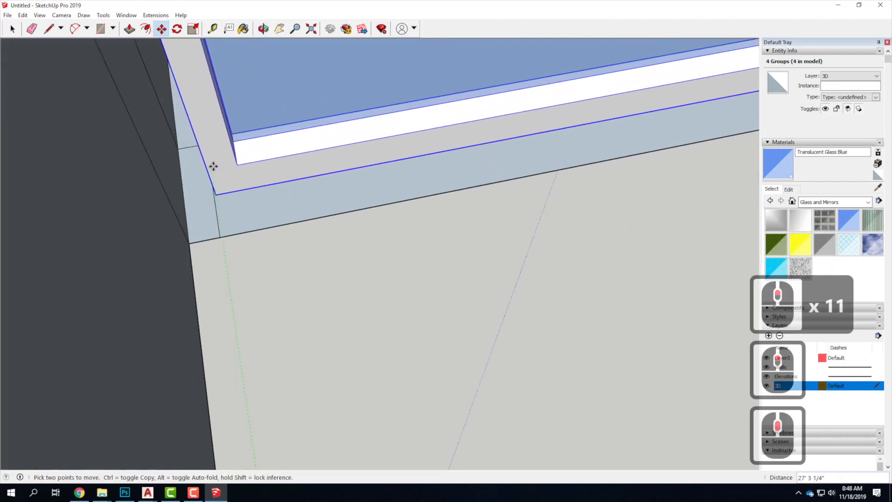
{"action": "middle_click_drag", "start_coordinate": [219, 239], "coordinate": [275, 194]}
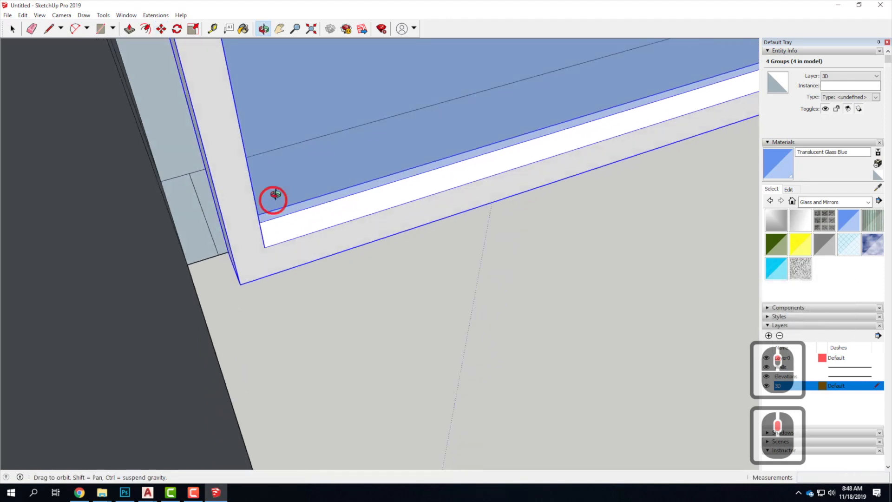
{"action": "scroll", "coordinate": [279, 197], "scroll_direction": "up", "scroll_amount": 12}
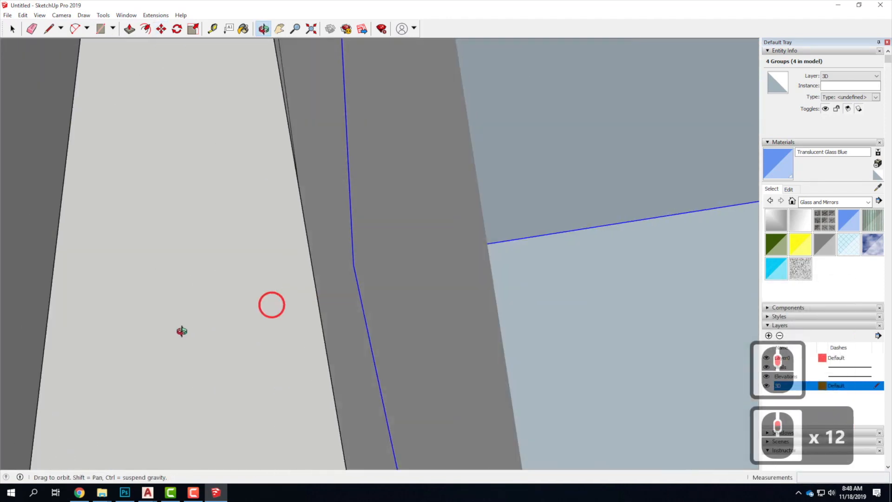
{"action": "middle_click_drag", "start_coordinate": [182, 331], "coordinate": [412, 308]}
{"action": "scroll", "coordinate": [418, 325], "scroll_direction": "down", "scroll_amount": 12}
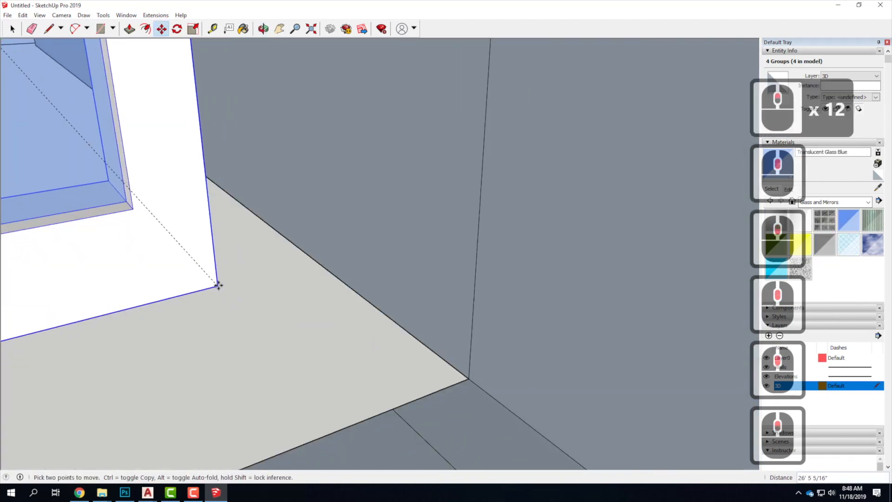
{"action": "scroll", "coordinate": [217, 287], "scroll_direction": "up", "scroll_amount": 11}
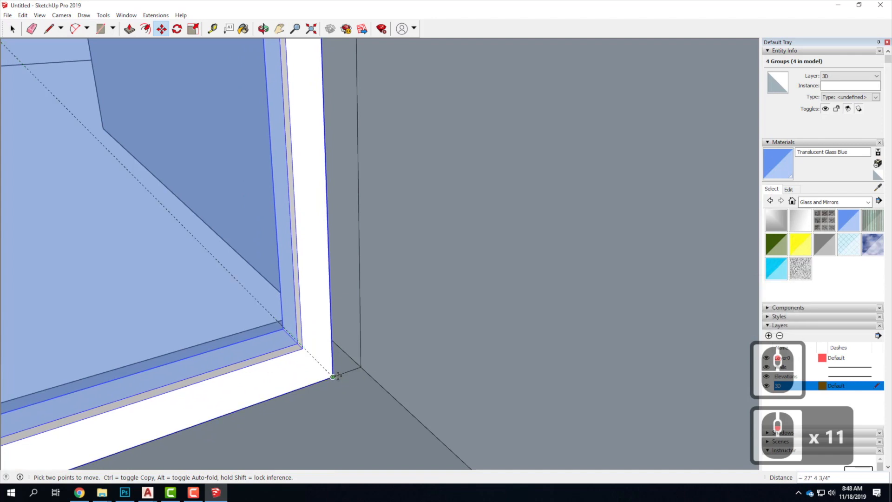
{"action": "scroll", "coordinate": [396, 295], "scroll_direction": "down", "scroll_amount": 6}
- Move the four window groups from the frame's lower edge to the adjacent wall edge at the side of the opening
{"action": "middle_click_drag", "start_coordinate": [408, 295], "coordinate": [616, 370]}
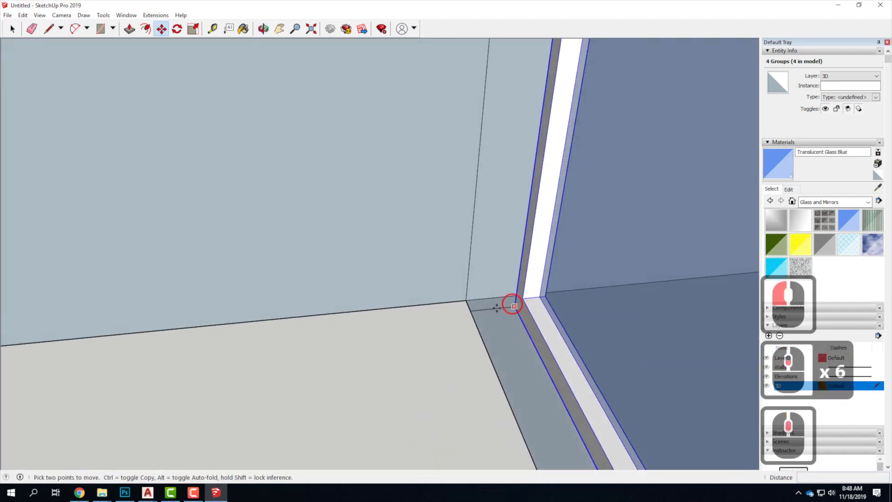
{"action": "left_click", "coordinate": [512, 304]}
{"action": "left_click", "coordinate": [471, 309]}
- Examine how the placed glazing fits the front opening and how its height relates to the roof beam
{"action": "scroll", "coordinate": [576, 315], "scroll_direction": "down", "scroll_amount": 5}
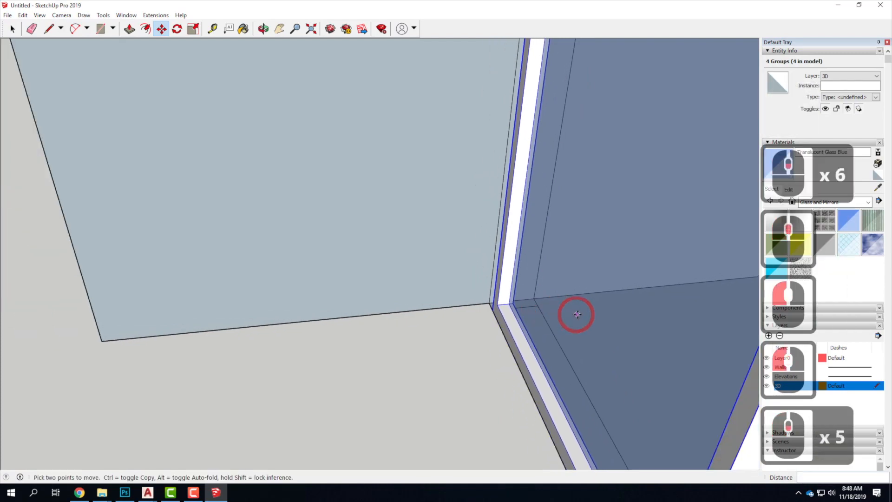
{"action": "scroll", "coordinate": [576, 314], "scroll_direction": "down", "scroll_amount": 20}
{"action": "middle_click_drag", "start_coordinate": [615, 281], "coordinate": [465, 293]}
{"action": "scroll", "coordinate": [421, 309], "scroll_direction": "down", "scroll_amount": 3}
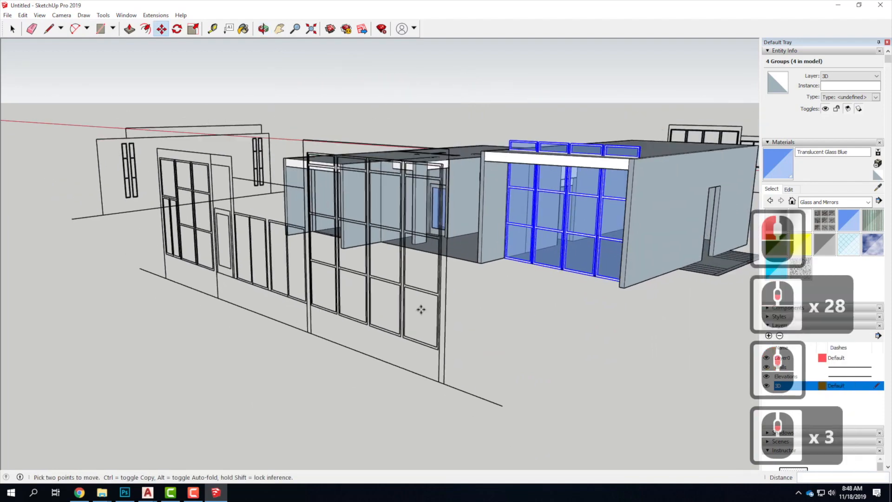
{"action": "scroll", "coordinate": [421, 309], "scroll_direction": "down", "scroll_amount": 2}
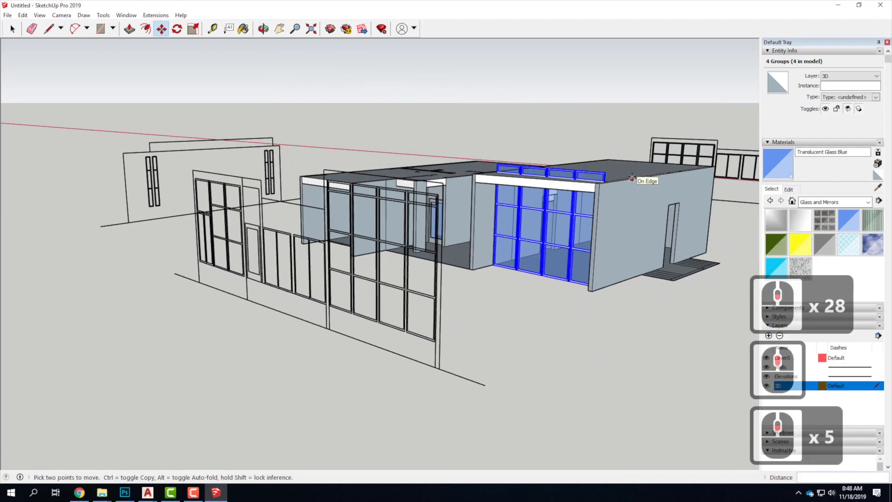
{"action": "scroll", "coordinate": [577, 243], "scroll_direction": "up", "scroll_amount": 6}
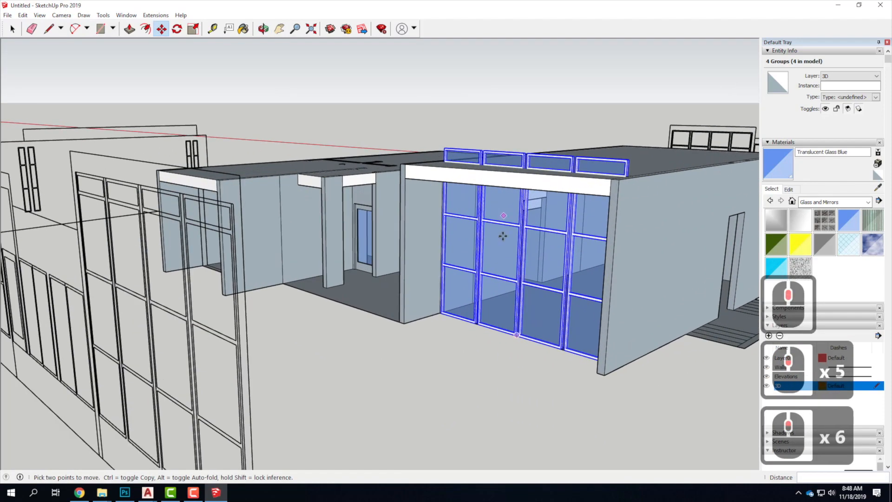
{"action": "scroll", "coordinate": [490, 329], "scroll_direction": "up", "scroll_amount": 5}
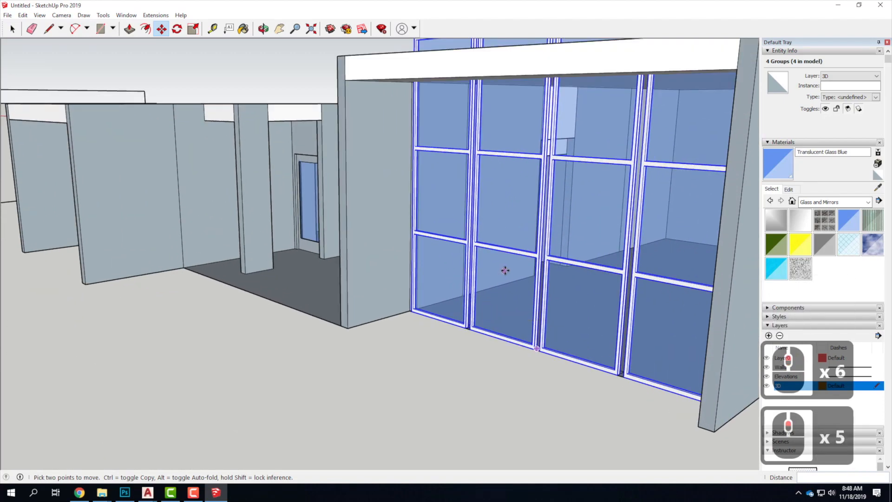
{"action": "scroll", "coordinate": [526, 262], "scroll_direction": "down", "scroll_amount": 12}
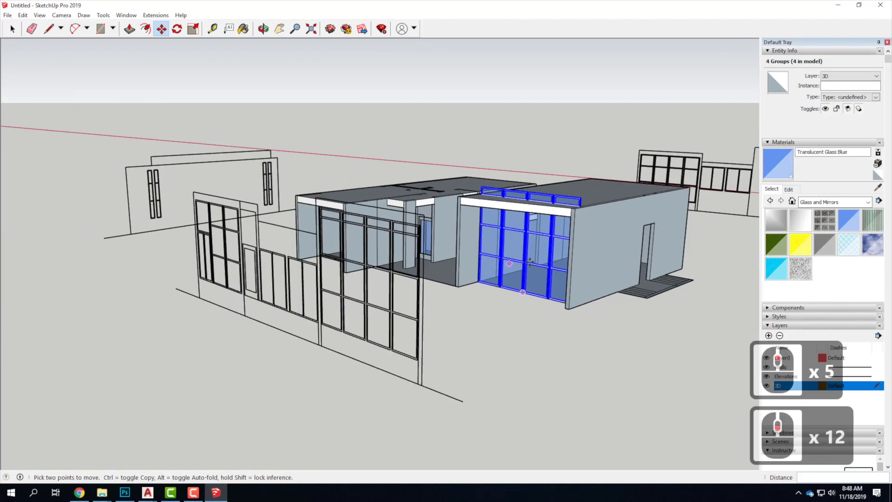
- Draw a rectangle on the ground in front of the elevation and split it with a diagonal line between opposite corners
{"action": "left_click", "coordinate": [105, 30]}
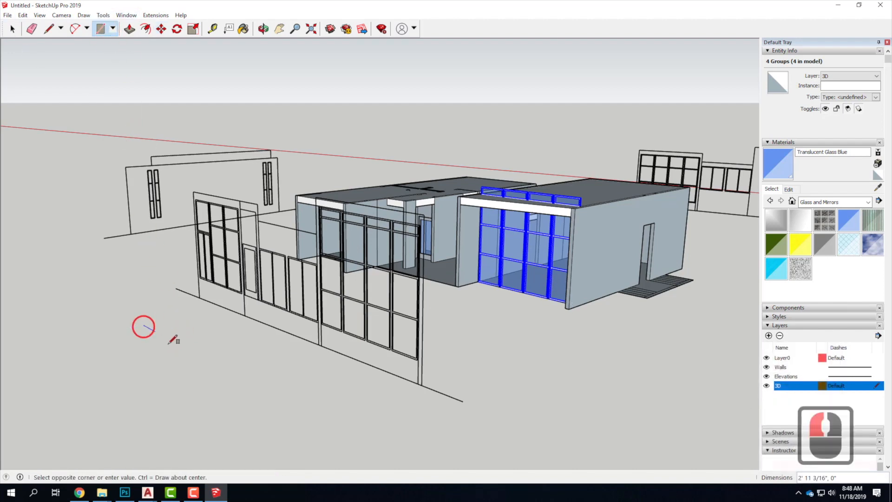
{"action": "left_click", "coordinate": [138, 383]}
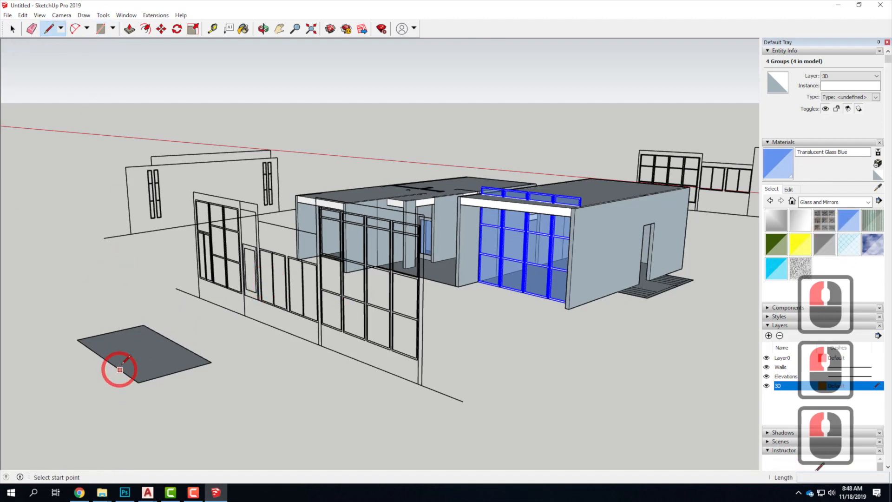
{"action": "left_click", "coordinate": [144, 324]}
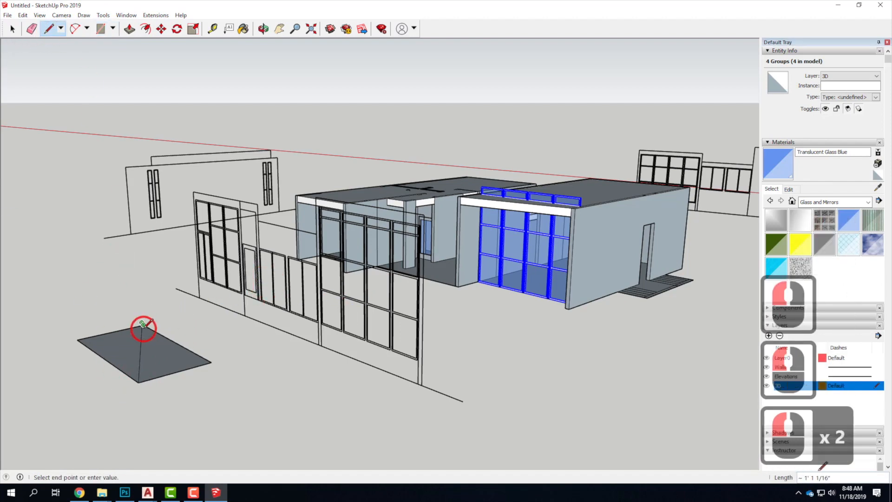
{"action": "left_click", "coordinate": [144, 325]}
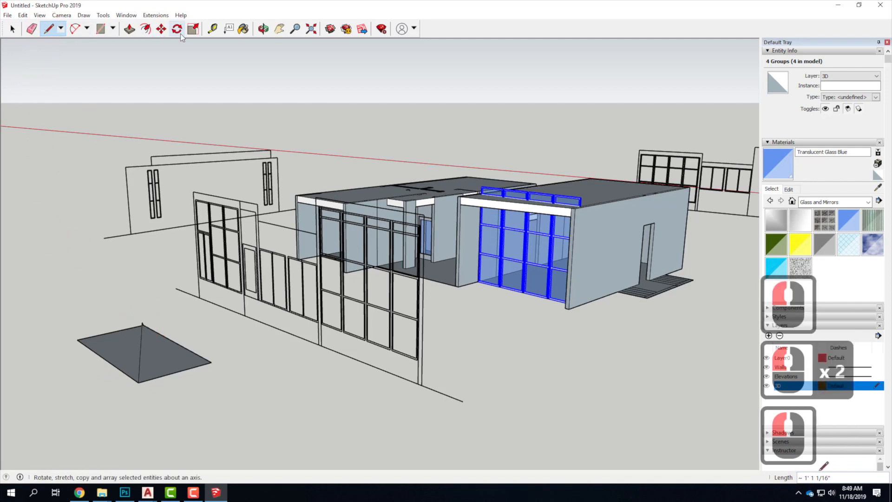
- Push/Pull the triangular half of the rectangle nearer the elevation up about 2' 5" into a solid block
{"action": "left_click", "coordinate": [130, 28]}
{"action": "left_click", "coordinate": [149, 372]}
{"action": "left_click", "coordinate": [169, 333]}
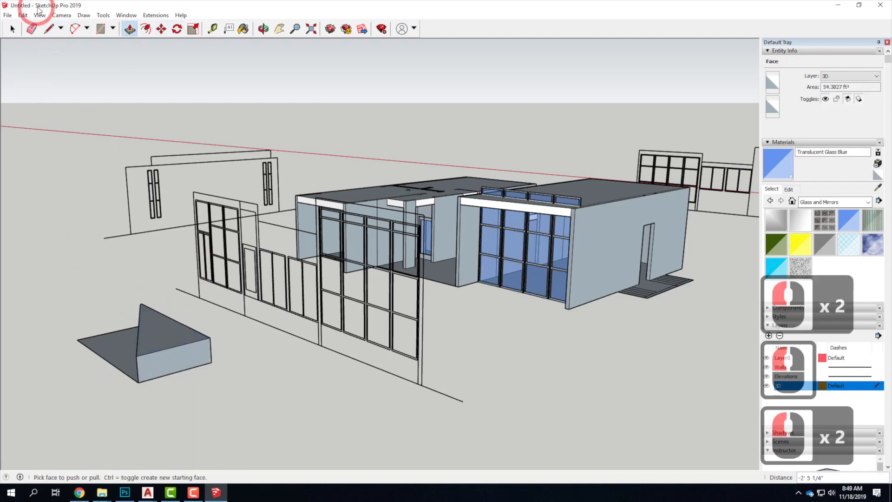
- Select all the faces and edges of the raised triangular block in front of the elevation
{"action": "left_click", "coordinate": [161, 29]}
{"action": "left_click", "coordinate": [174, 366]}
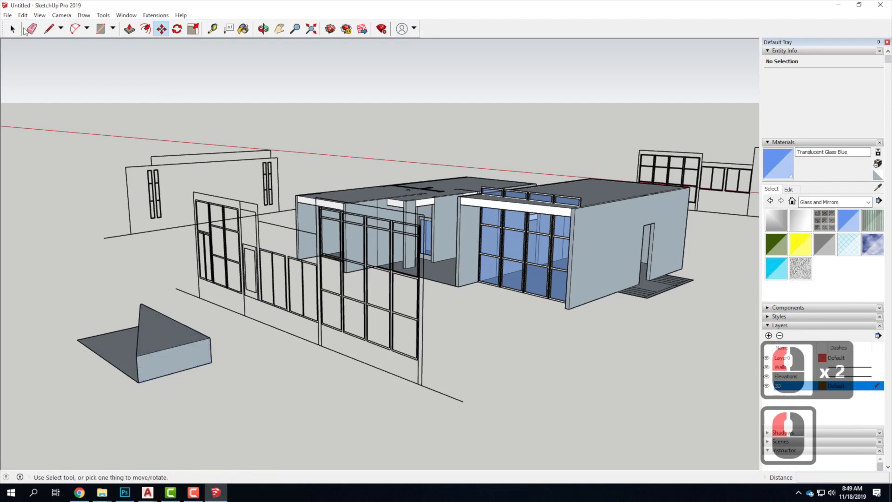
{"action": "left_click", "coordinate": [119, 287]}
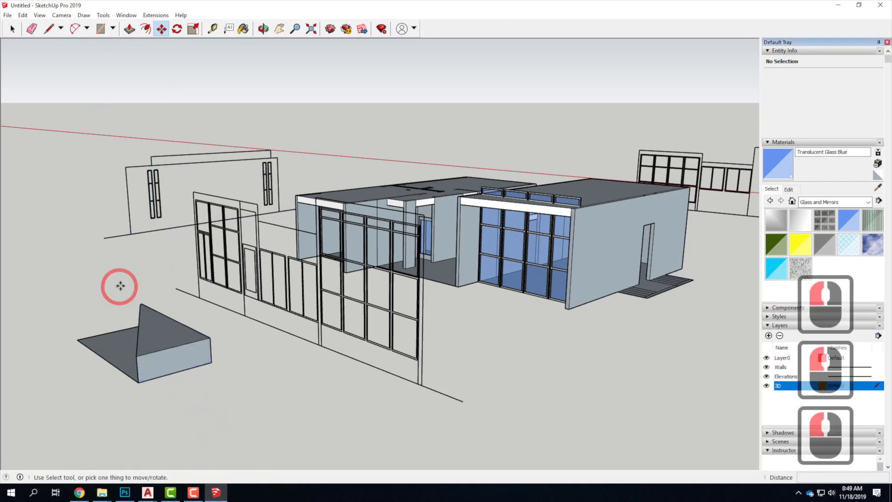
{"action": "left_click", "coordinate": [130, 288]}
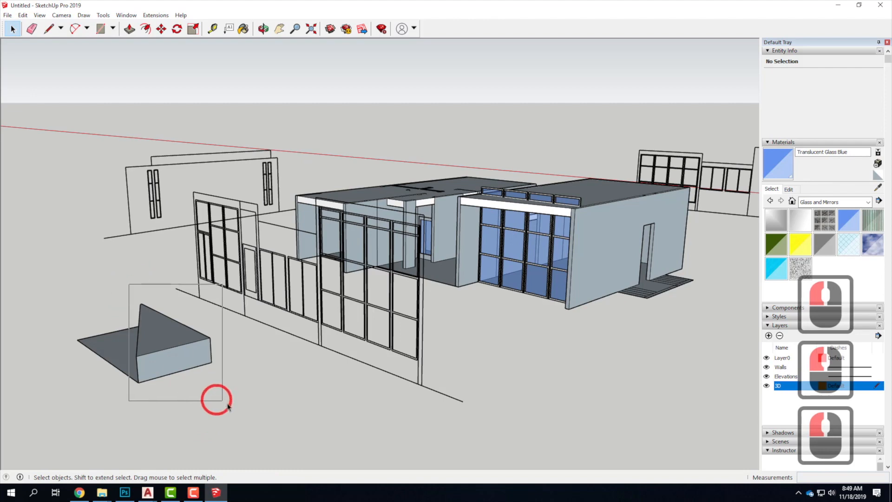
{"action": "left_click_drag", "start_coordinate": [223, 404], "coordinate": [222, 403]}
- Try to move the selected ungrouped block away from the flat triangle attached to it
{"action": "left_click", "coordinate": [161, 29]}
{"action": "left_click", "coordinate": [151, 392]}
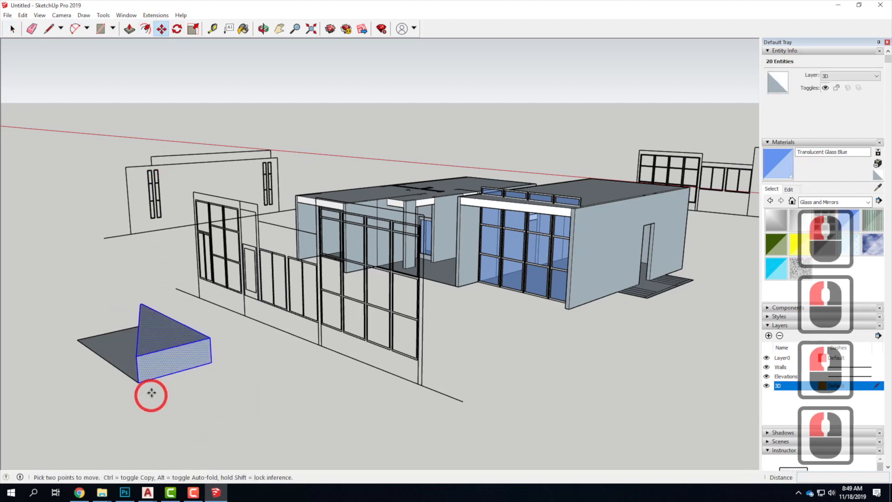
{"action": "left_click", "coordinate": [162, 359]}
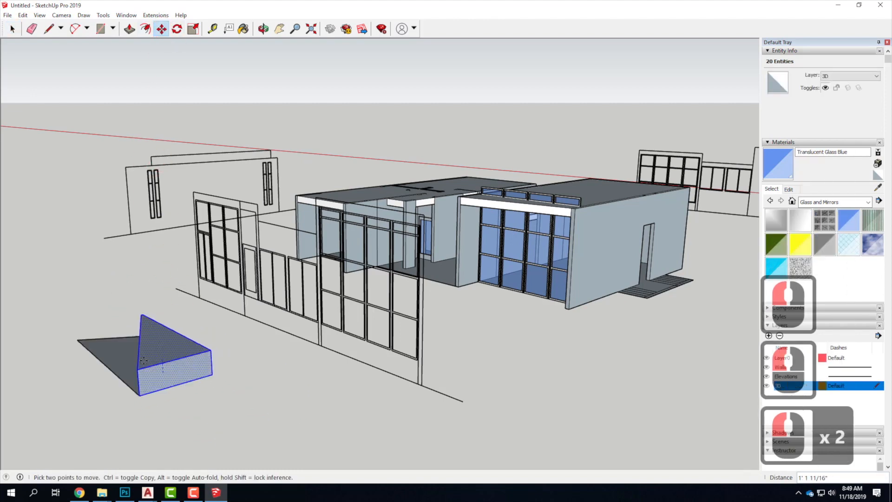
{"action": "key", "text": "Escape"}
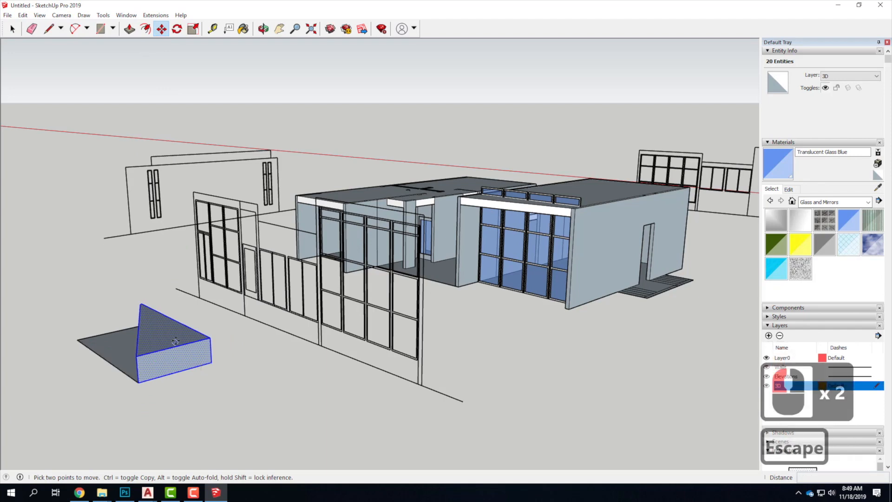
- Make the selected block geometry a group and move it about 16' away from the flat triangle
{"action": "right_click", "coordinate": [158, 333]}
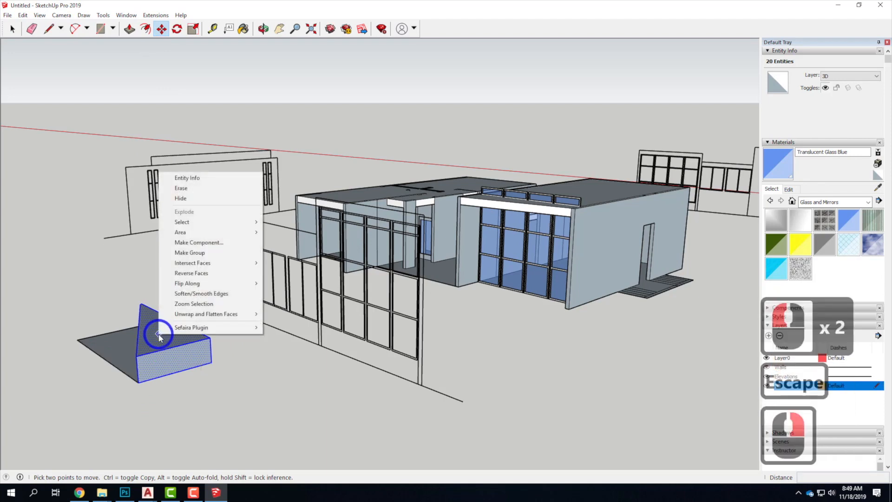
{"action": "left_click", "coordinate": [206, 252]}
{"action": "key", "text": "q"}
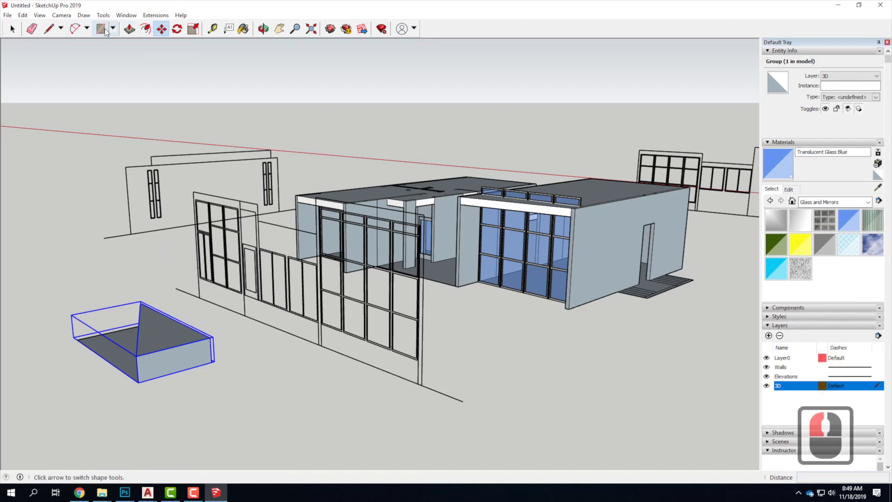
{"action": "left_click", "coordinate": [168, 29]}
{"action": "left_click_drag", "start_coordinate": [163, 337], "coordinate": [269, 386]}
{"action": "left_click", "coordinate": [271, 386]}
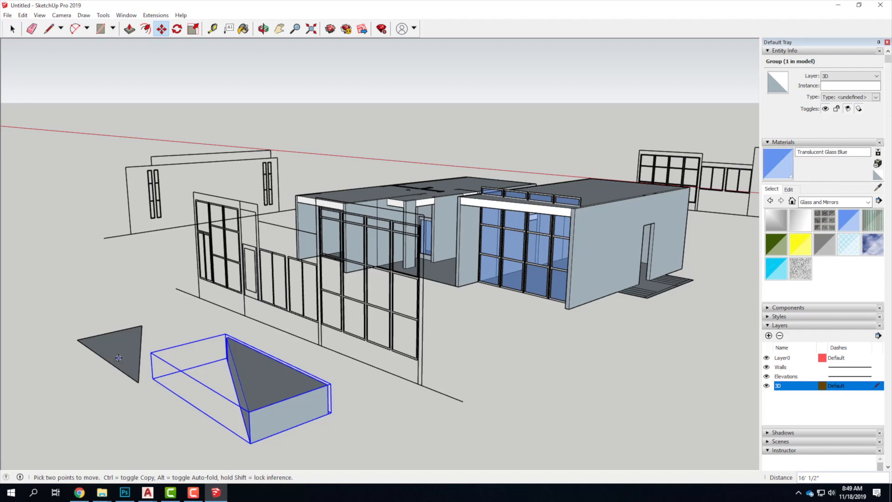
- Bring up the export options for the house model
{"action": "scroll", "coordinate": [296, 357], "scroll_direction": "down", "scroll_amount": 4}
{"action": "scroll", "coordinate": [353, 341], "scroll_direction": "down", "scroll_amount": 4}
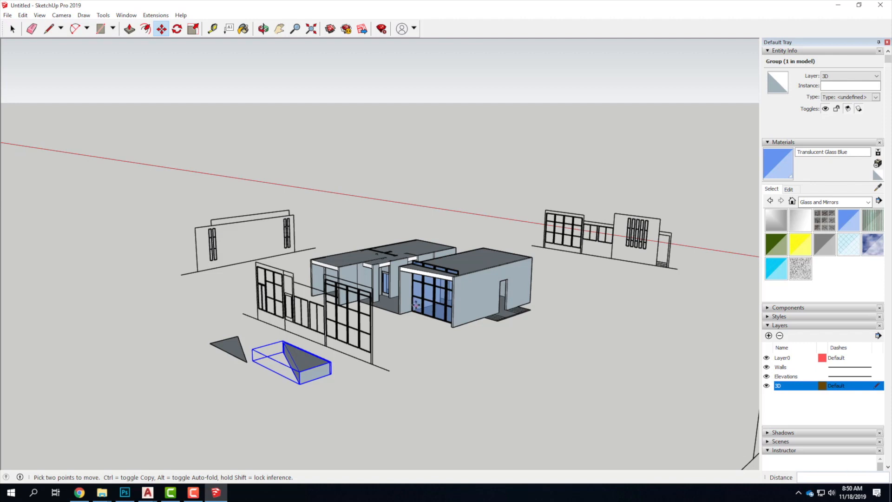
{"action": "left_click", "coordinate": [7, 14]}
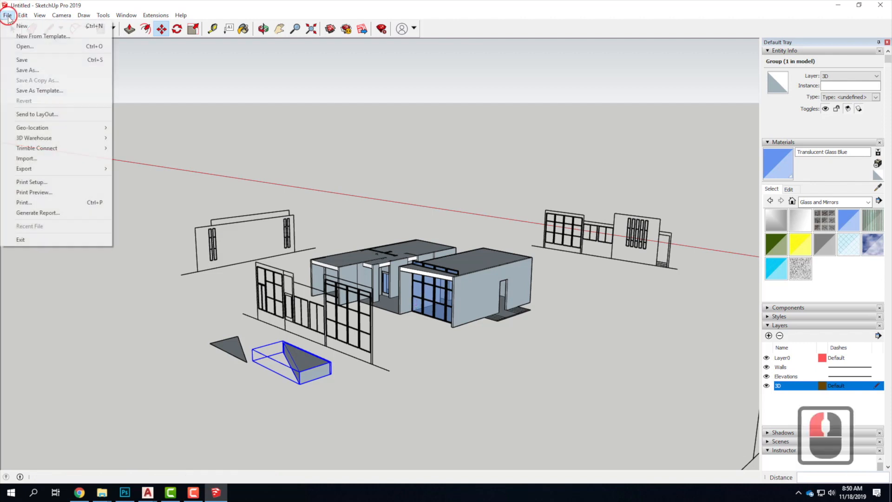
{"action": "left_click", "coordinate": [23, 14]}
{"action": "mouse_move", "coordinate": [8, 15]}
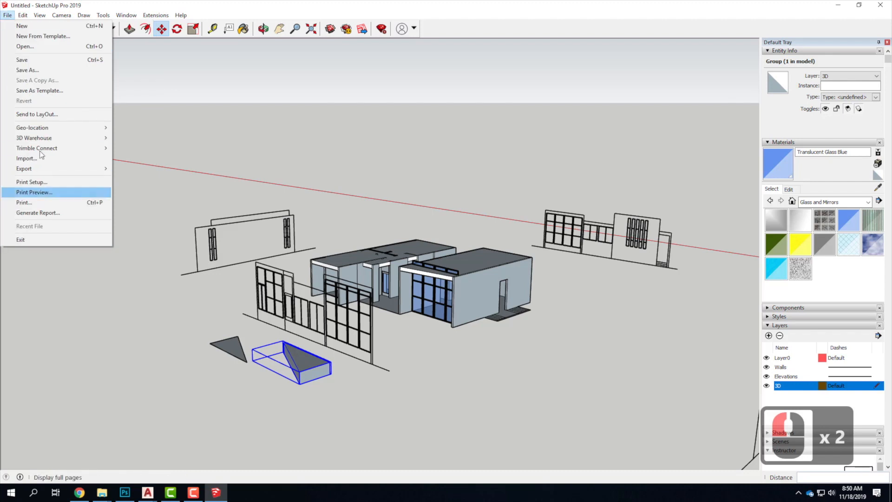
{"action": "mouse_move", "coordinate": [38, 172]}
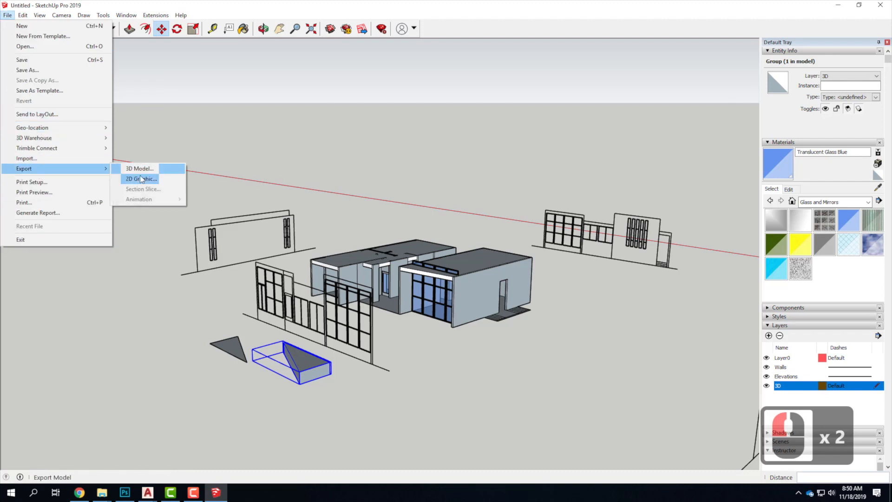